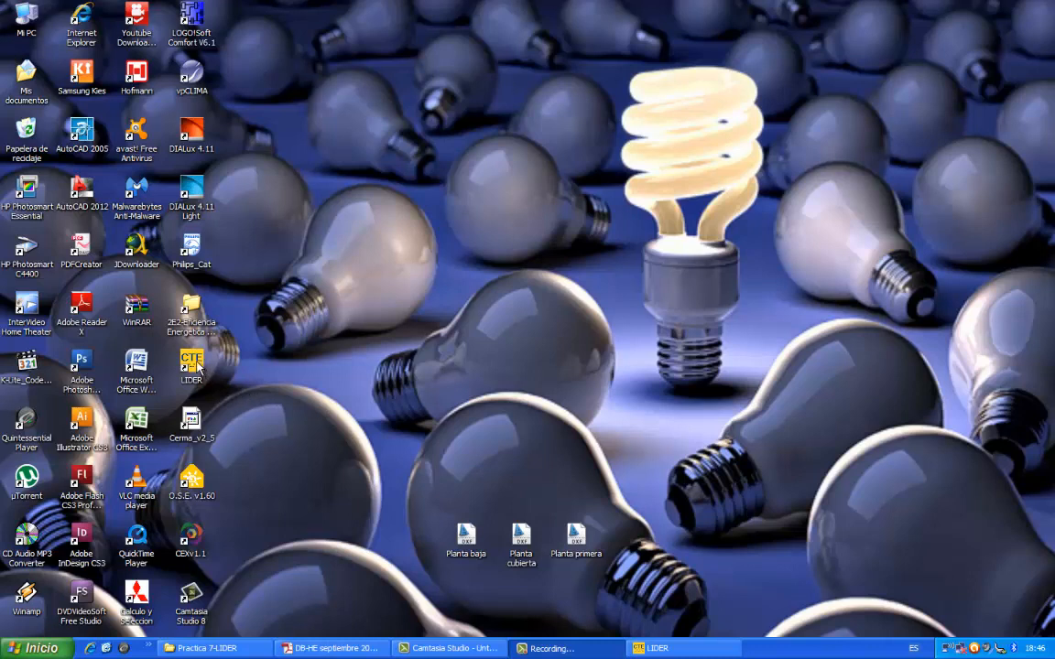
# - Switch to LIDER, create a new project and set the altitude to 898
pyautogui.click(664, 649)
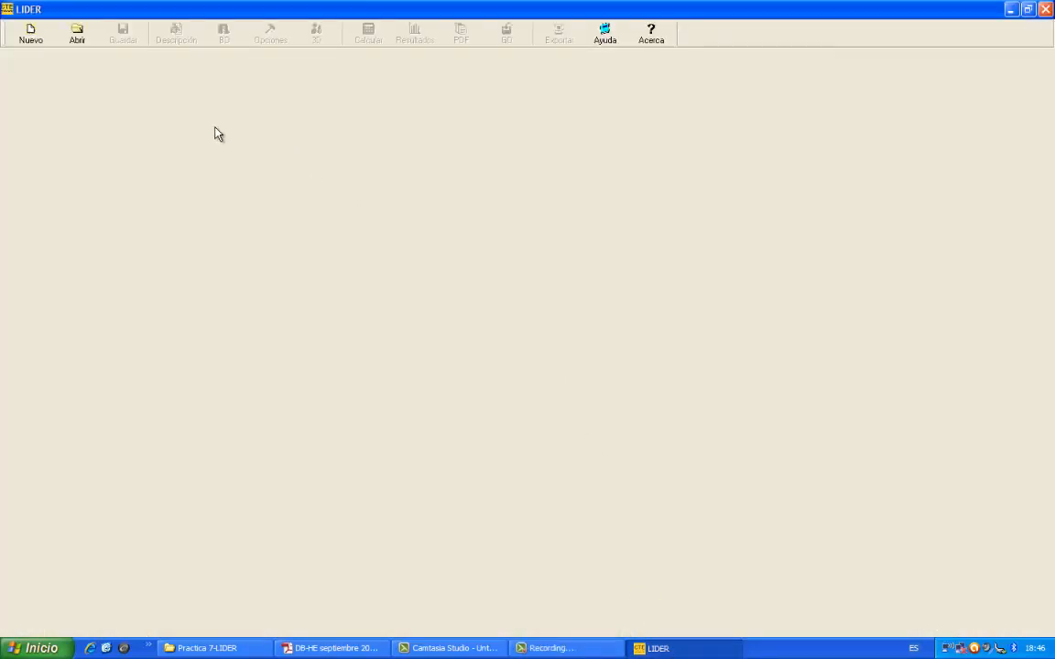
pyautogui.click(24, 37)
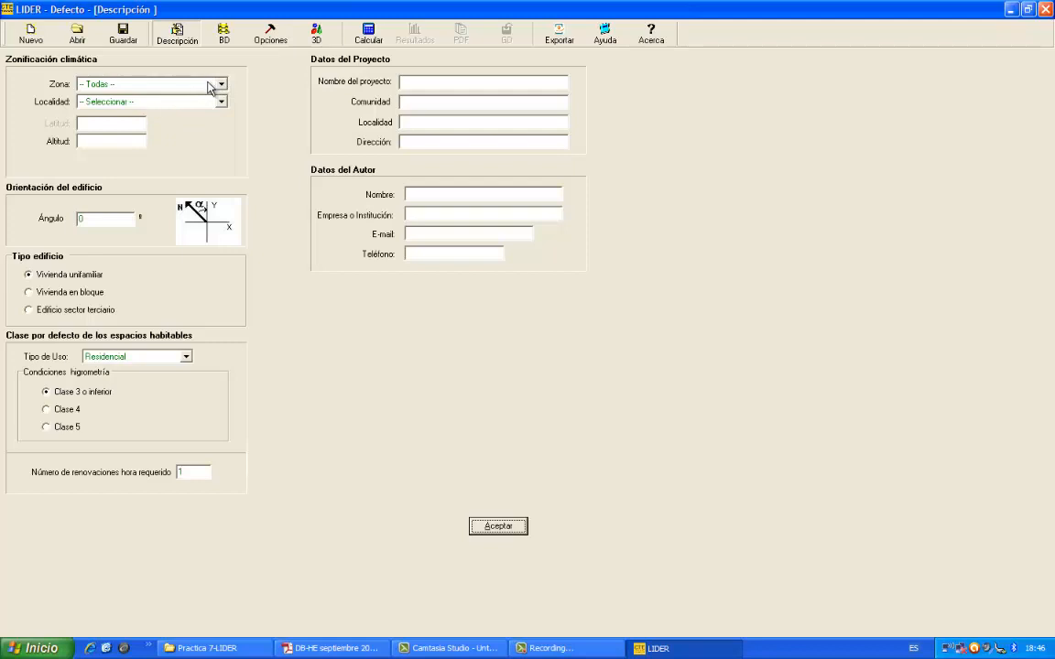
pyautogui.click(120, 143)
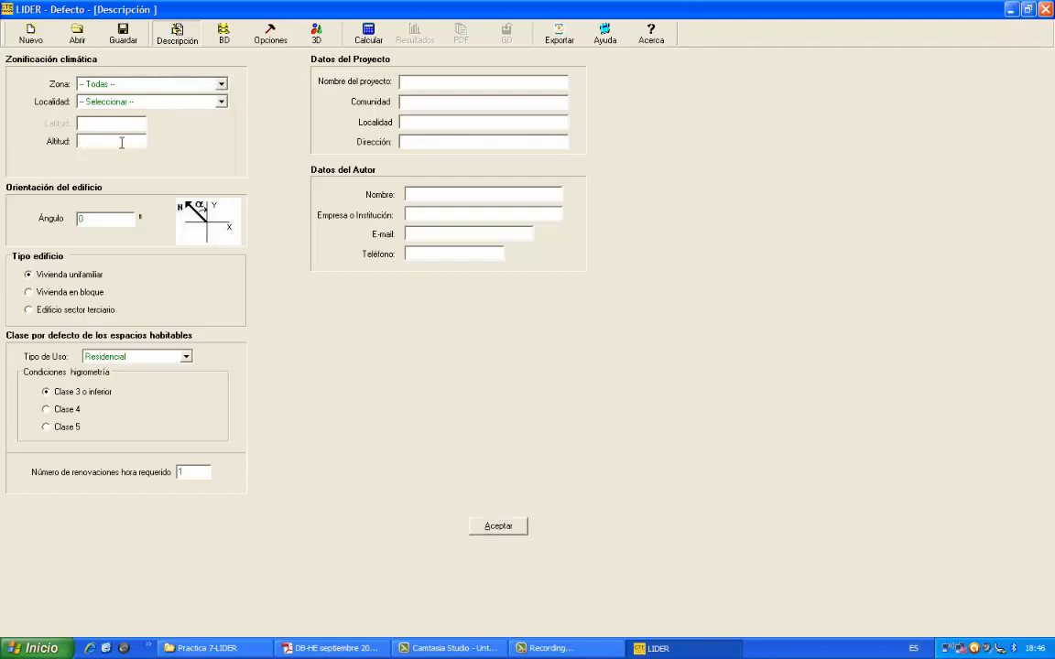
pyautogui.write('898')
# - Consult the peninsular climate zone table in the DB-HE septiembre 2013 PDF, then return to LIDER and set the climate zone to D2
pyautogui.click(346, 650)
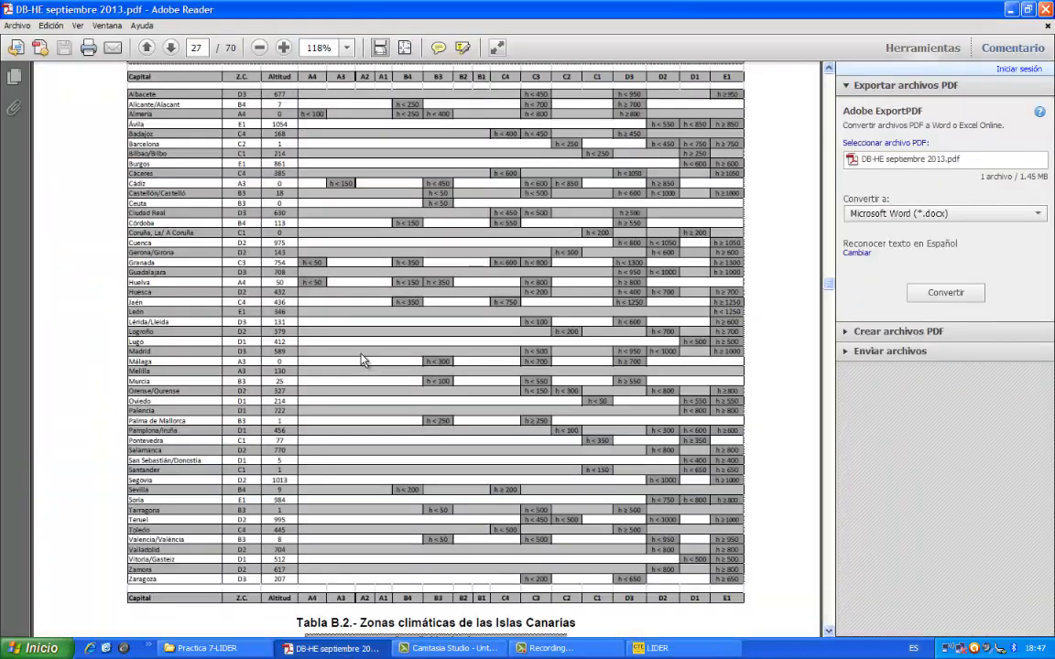
pyautogui.scroll(2, 328, 323)
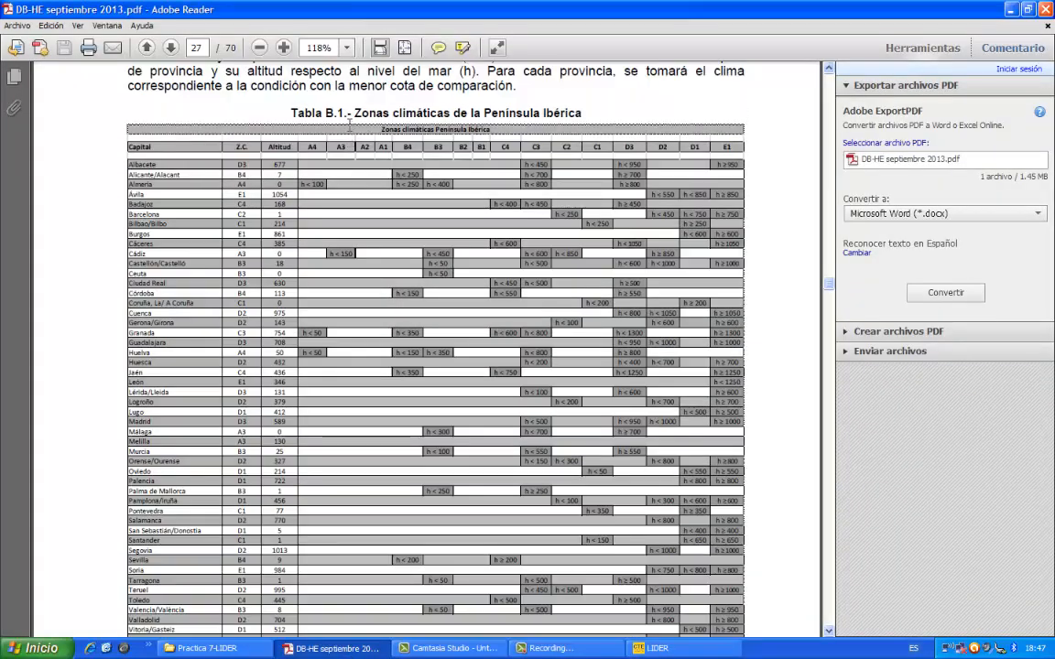
pyautogui.scroll(-2, 376, 203)
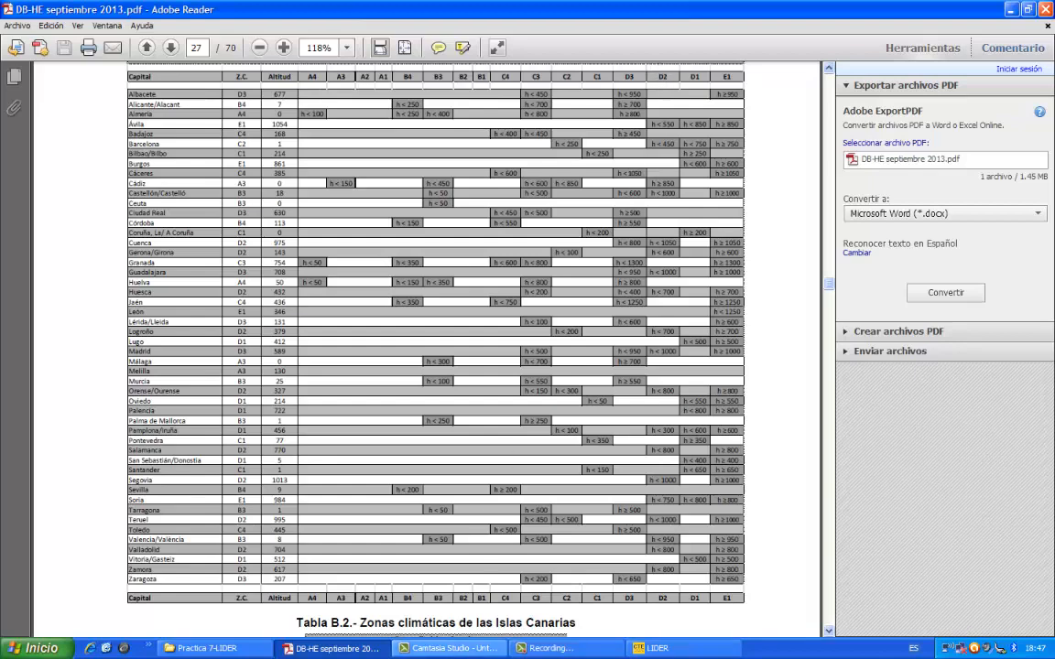
pyautogui.click(658, 649)
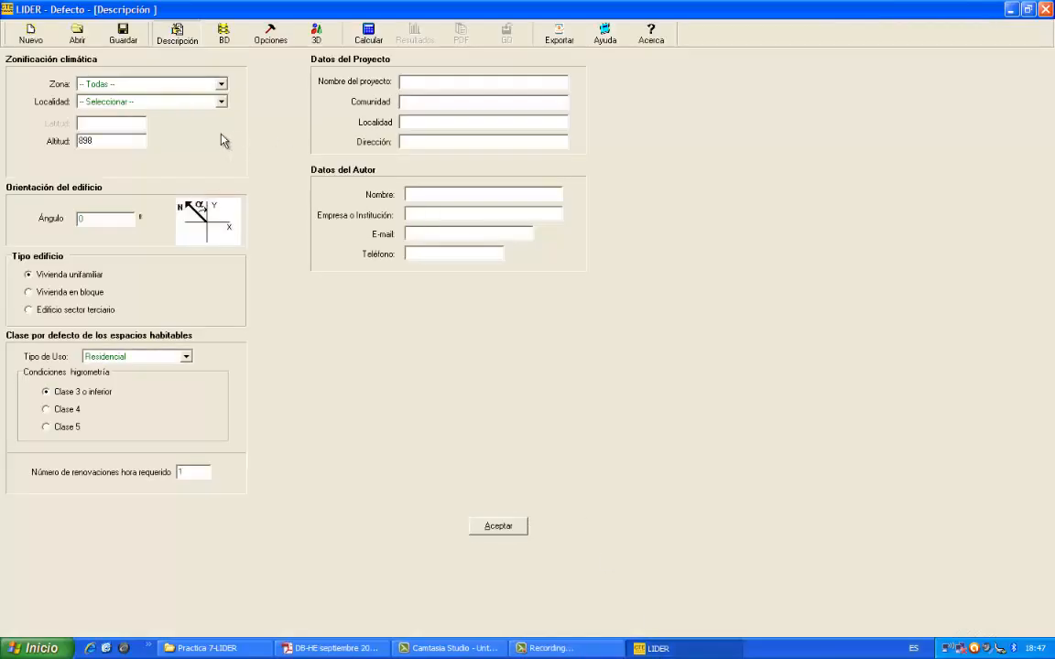
pyautogui.click(223, 84)
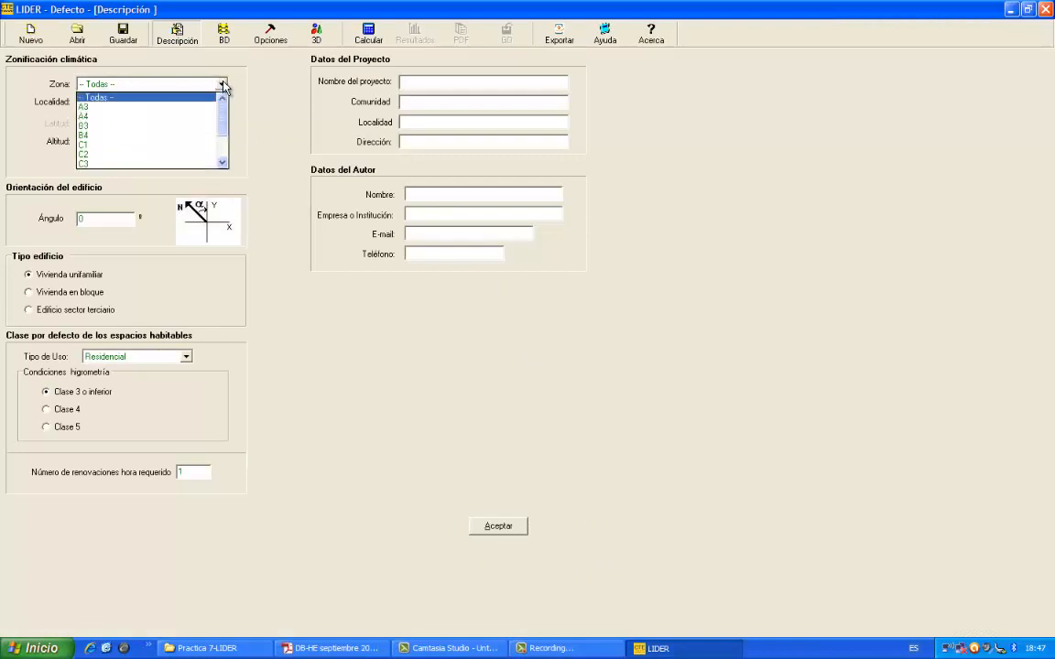
pyautogui.scroll(-2, 198, 157)
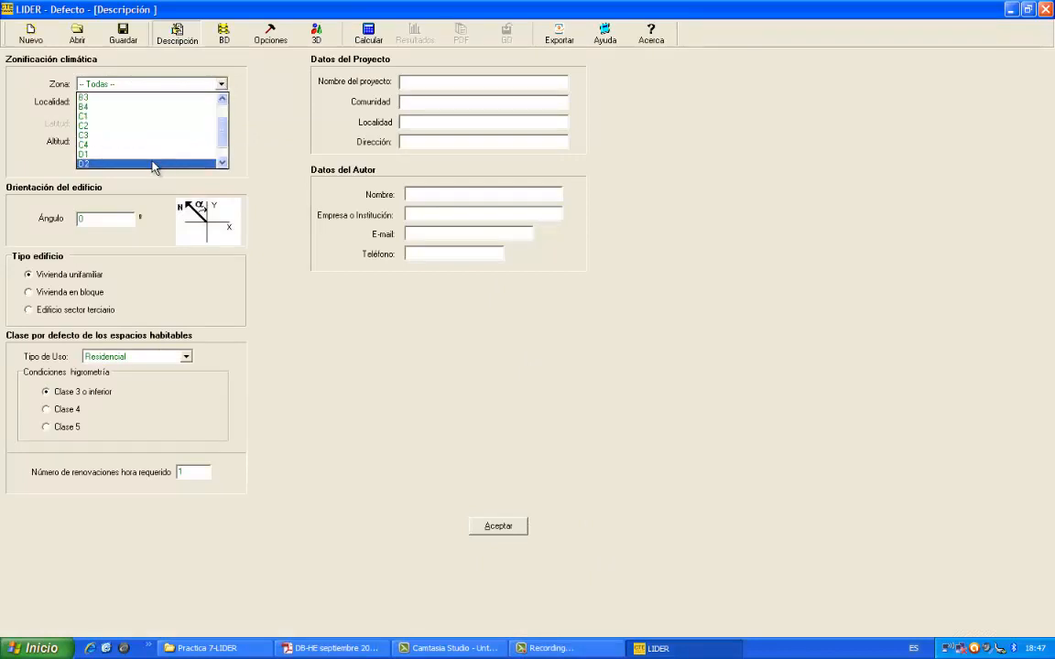
pyautogui.click(153, 164)
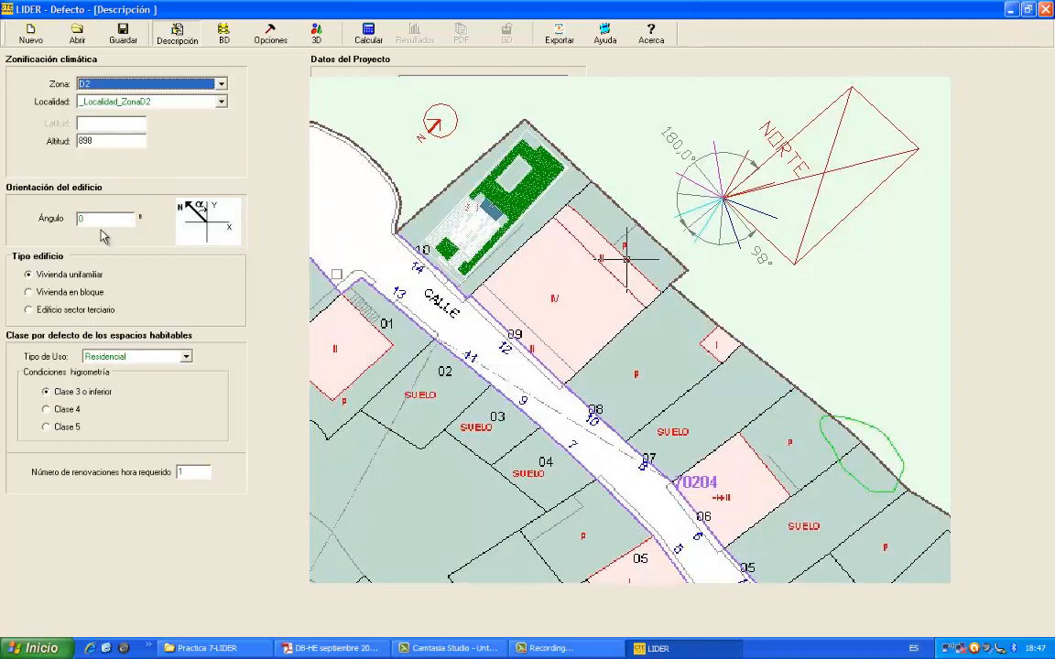
# - Set the building's orientation angle to 278° and keep Residencial as the type of use
pyautogui.click(101, 219)
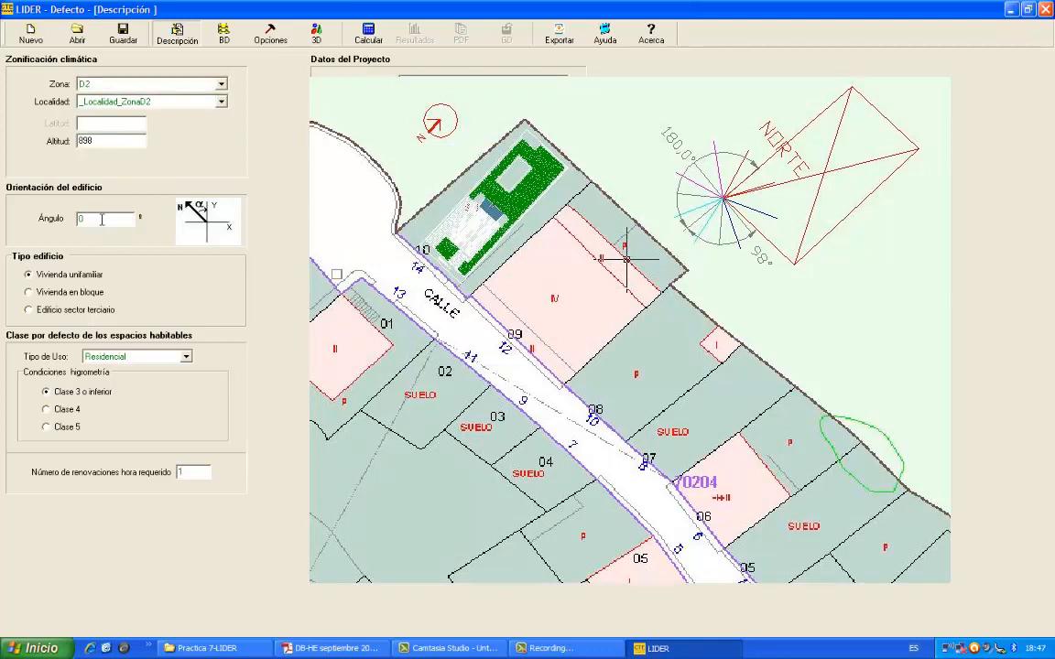
pyautogui.write('278')
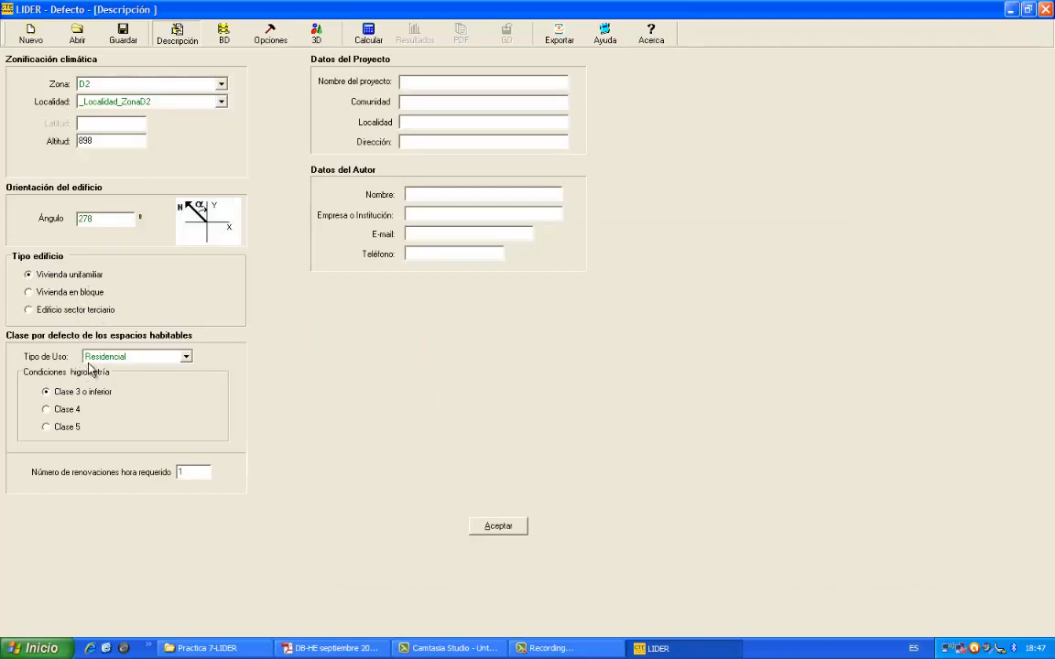
pyautogui.click(186, 358)
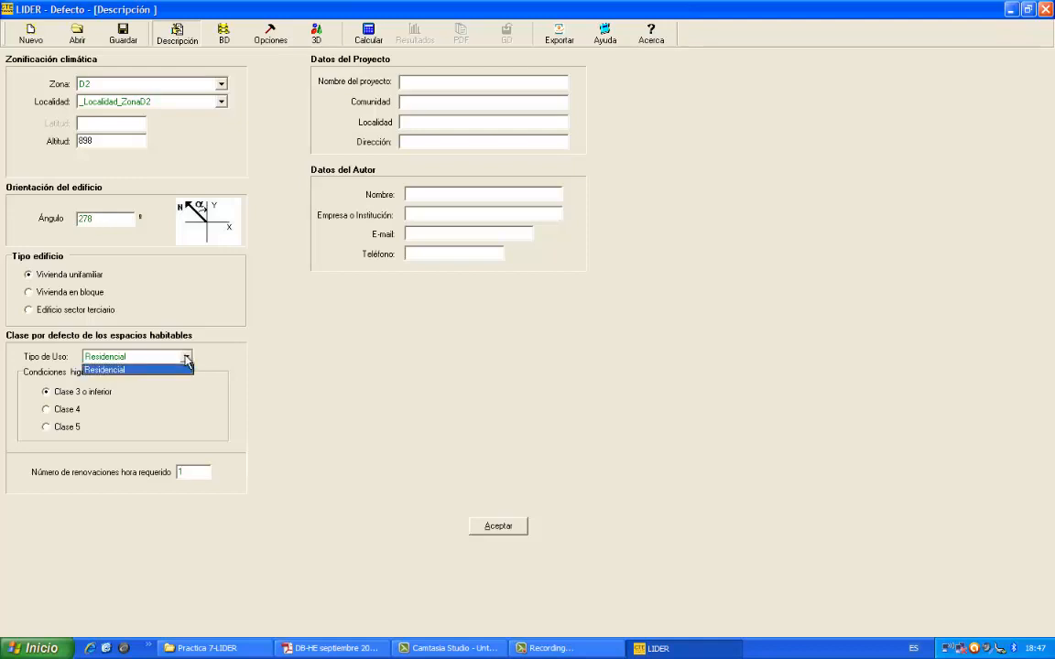
pyautogui.click(187, 358)
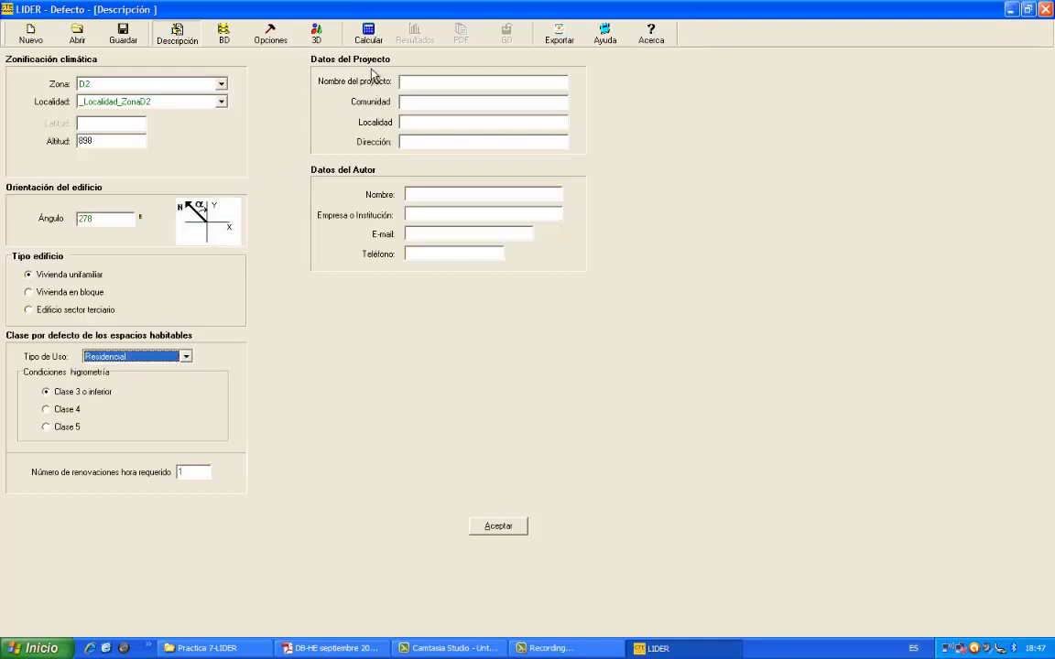
# - Name the project Practica LIDER in Andilla, Valencia, enter its address, the authors' names and institution Escuelas San José, and accept the description
pyautogui.click(429, 81)
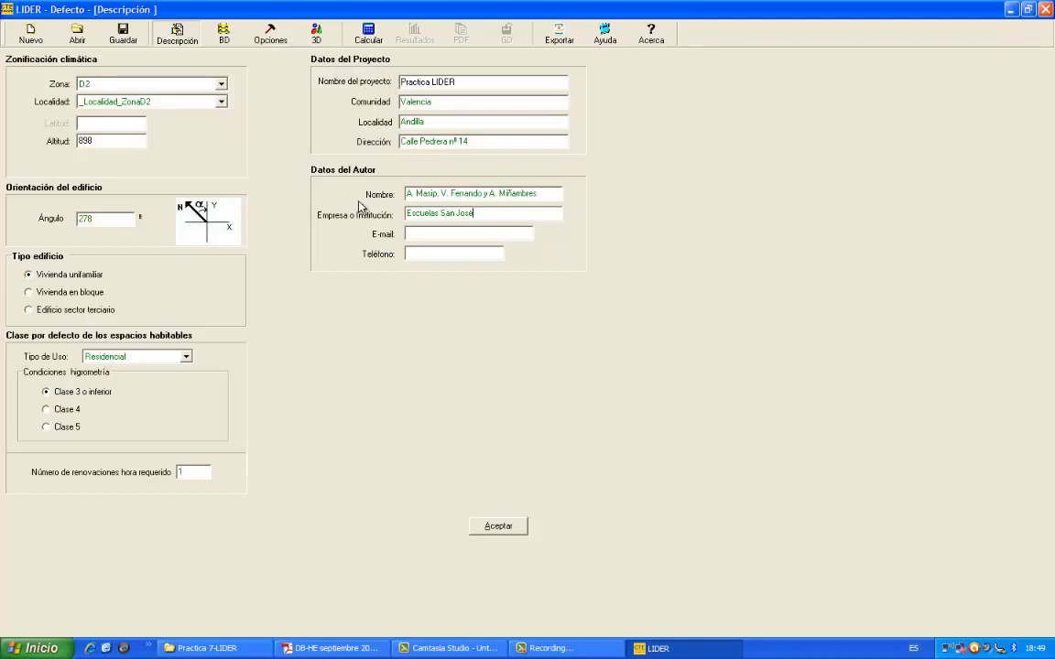
pyautogui.click(500, 527)
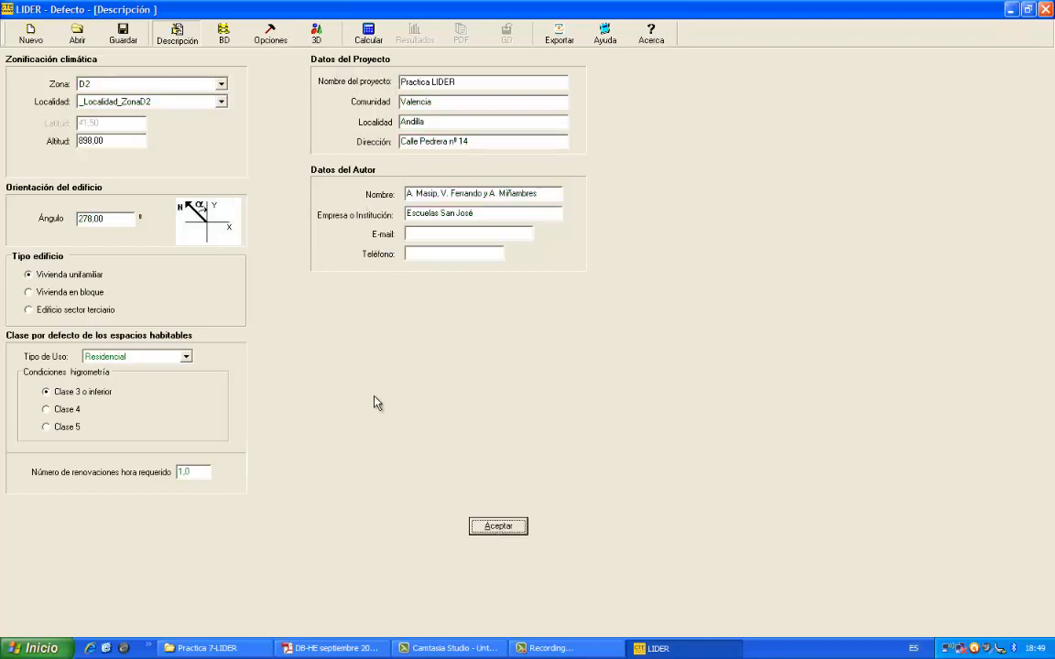
# - Open the project database and load the BDCatalogo.bdc library for the opaque Materiales y productos
pyautogui.click(225, 38)
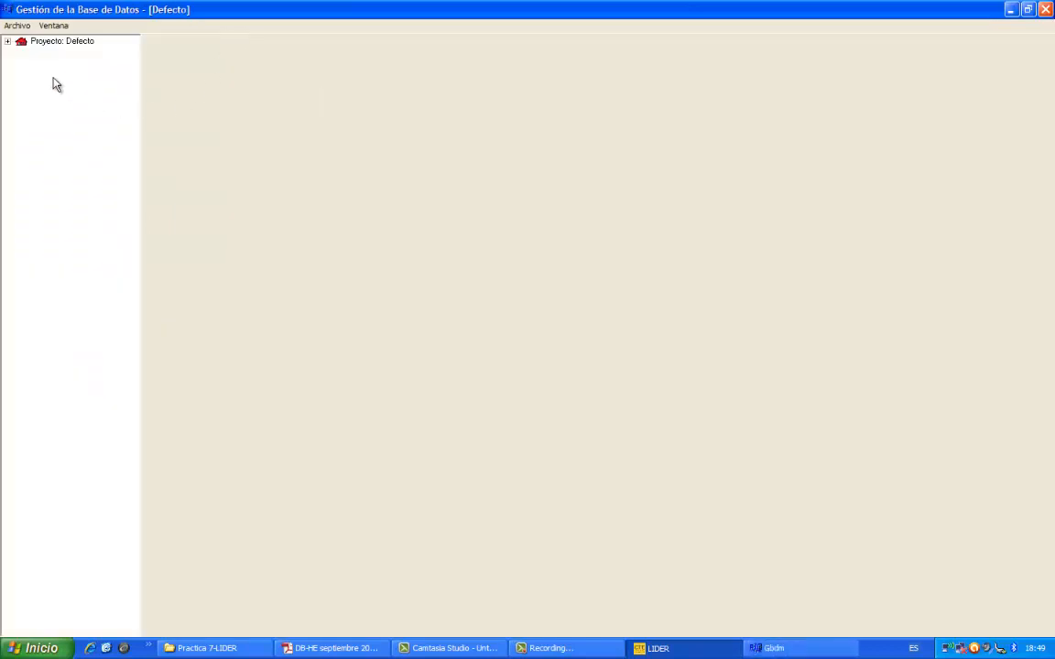
pyautogui.click(8, 41)
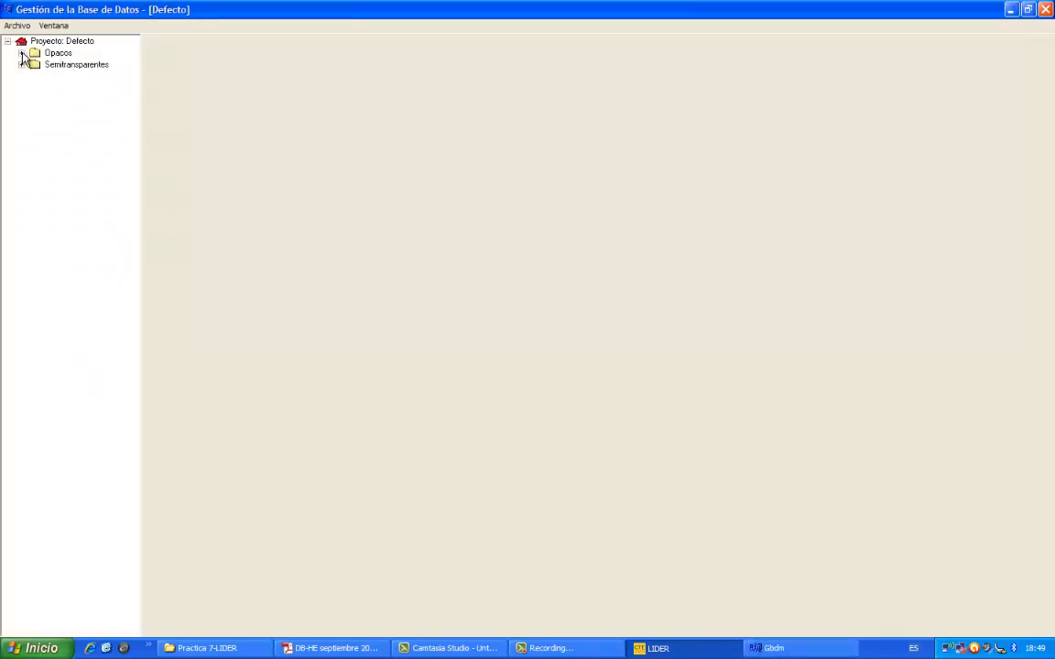
pyautogui.click(21, 53)
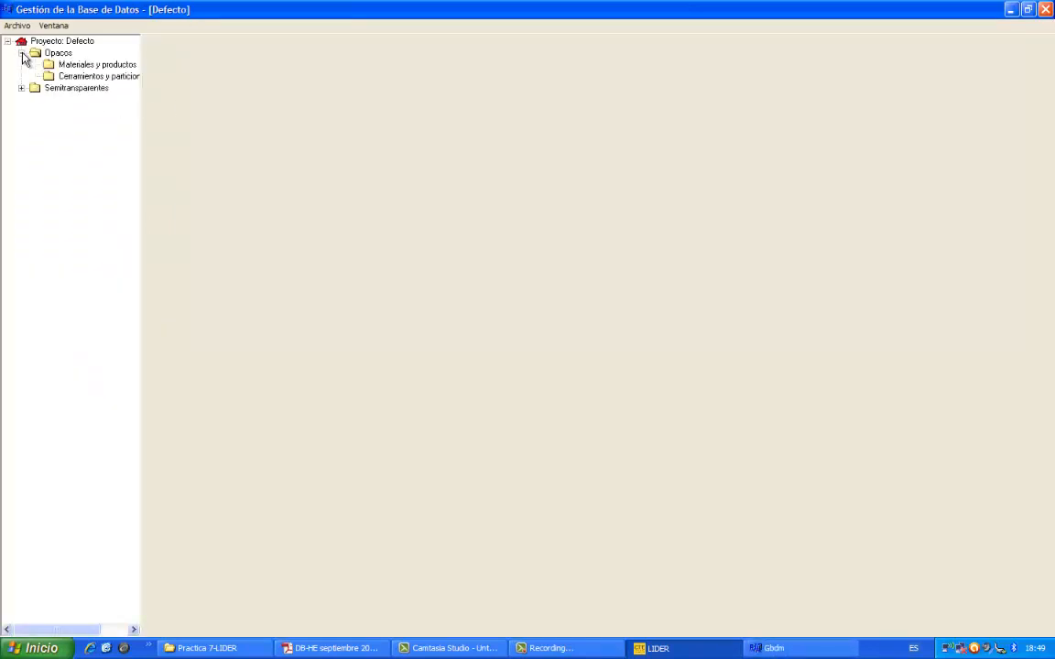
pyautogui.click(70, 69)
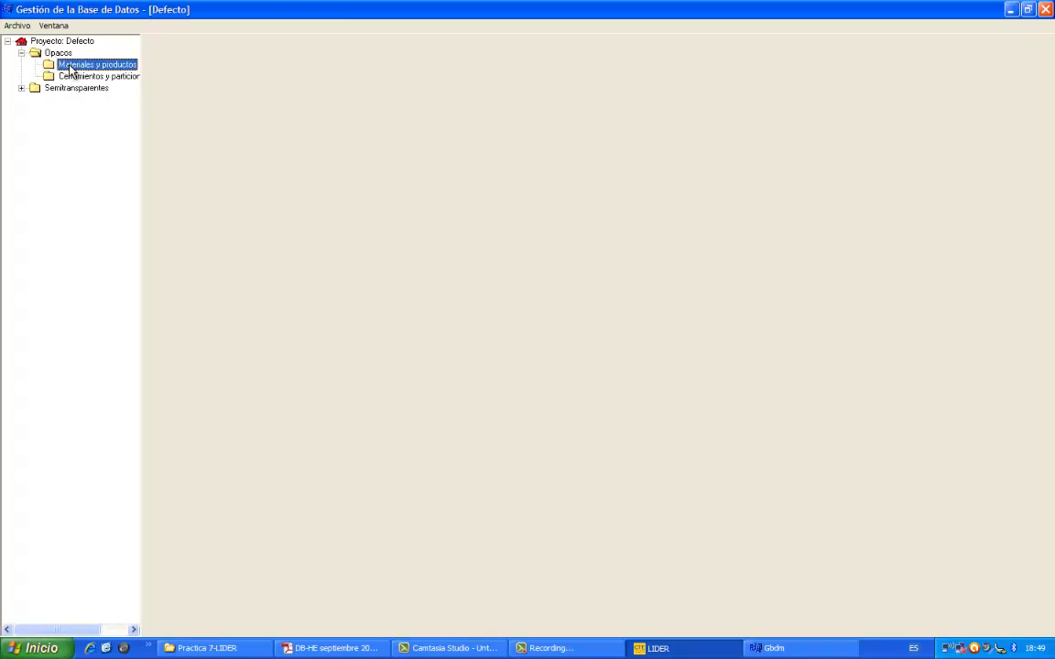
pyautogui.rightClick(70, 70)
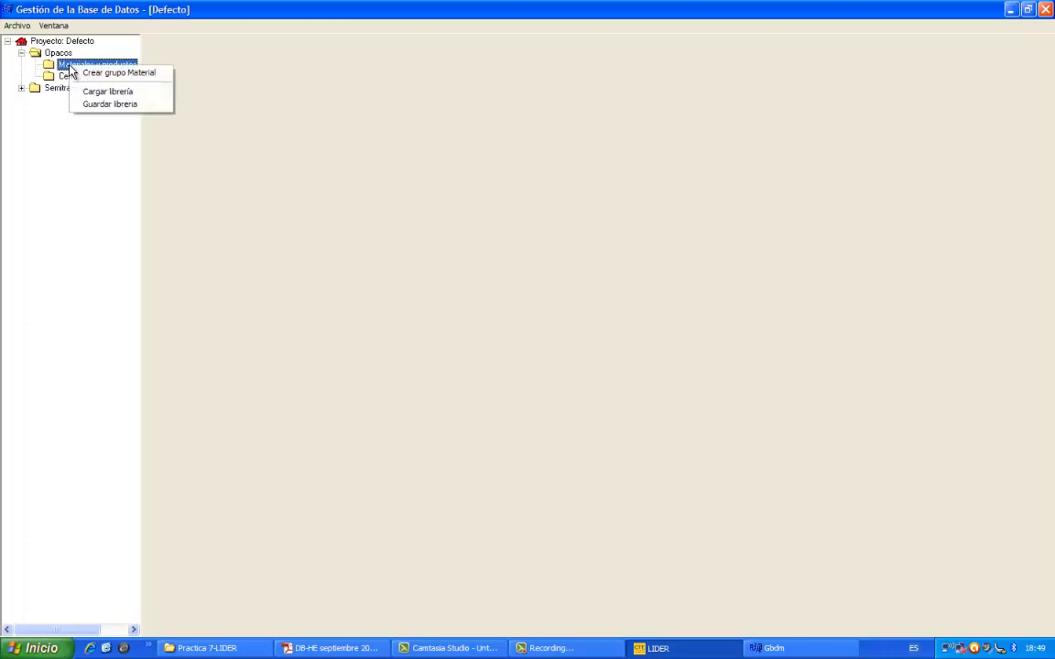
pyautogui.click(99, 91)
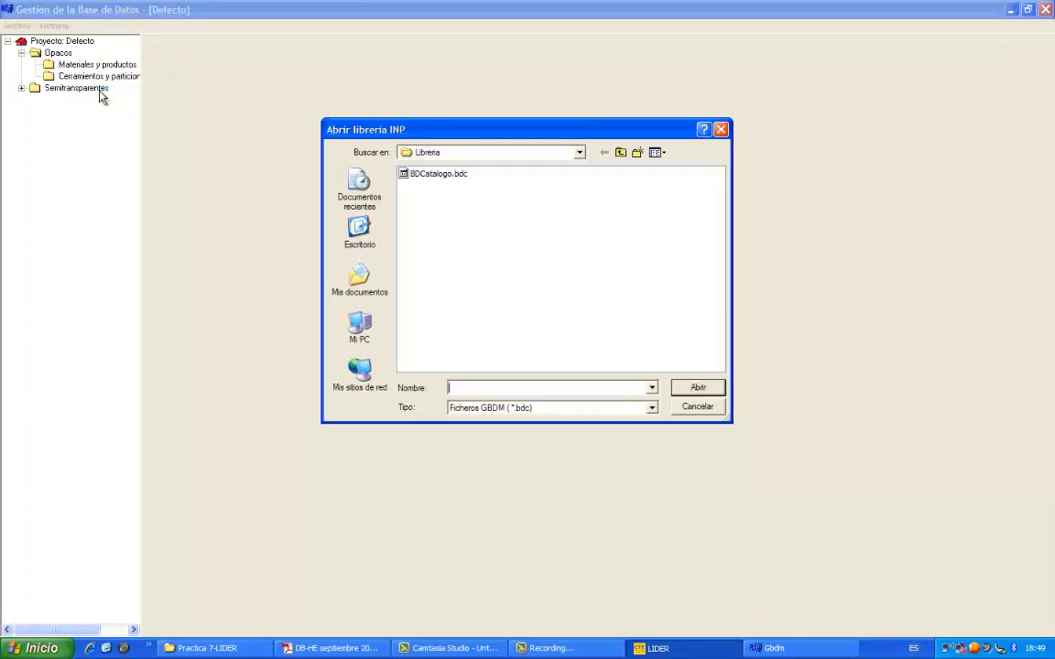
pyautogui.click(426, 174)
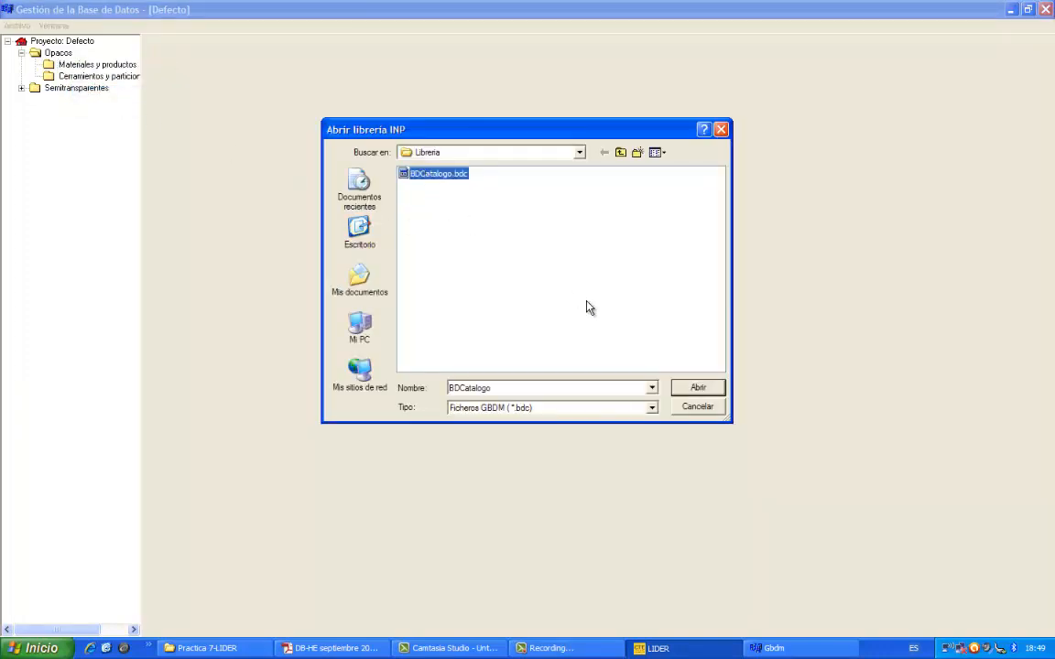
pyautogui.click(698, 390)
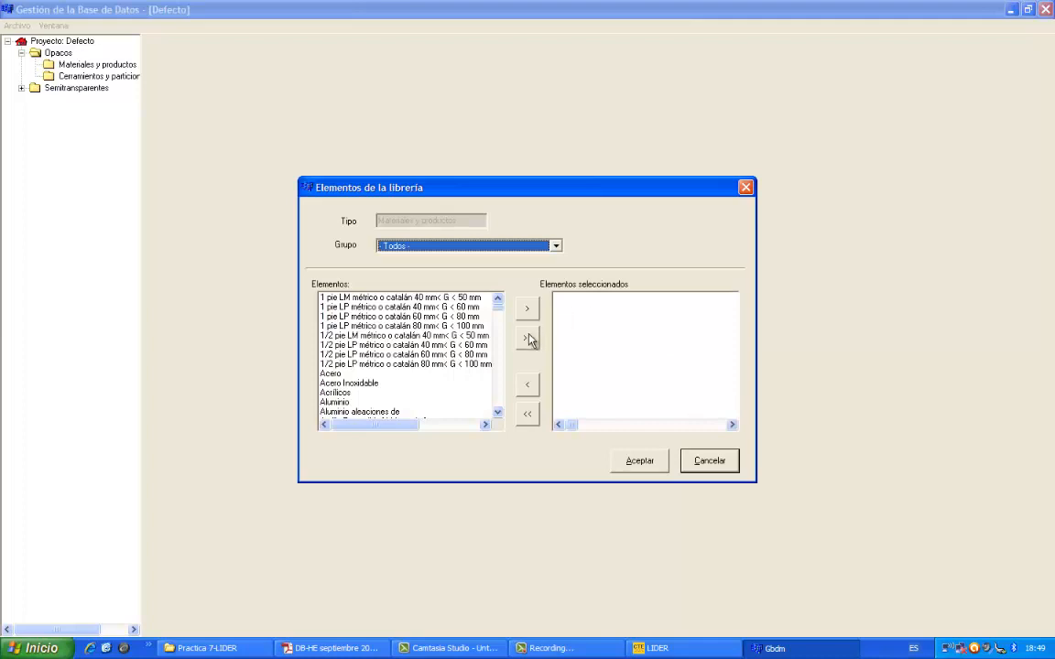
# - Import all library elements into Materiales y productos and check the resulting material groups
pyautogui.click(527, 338)
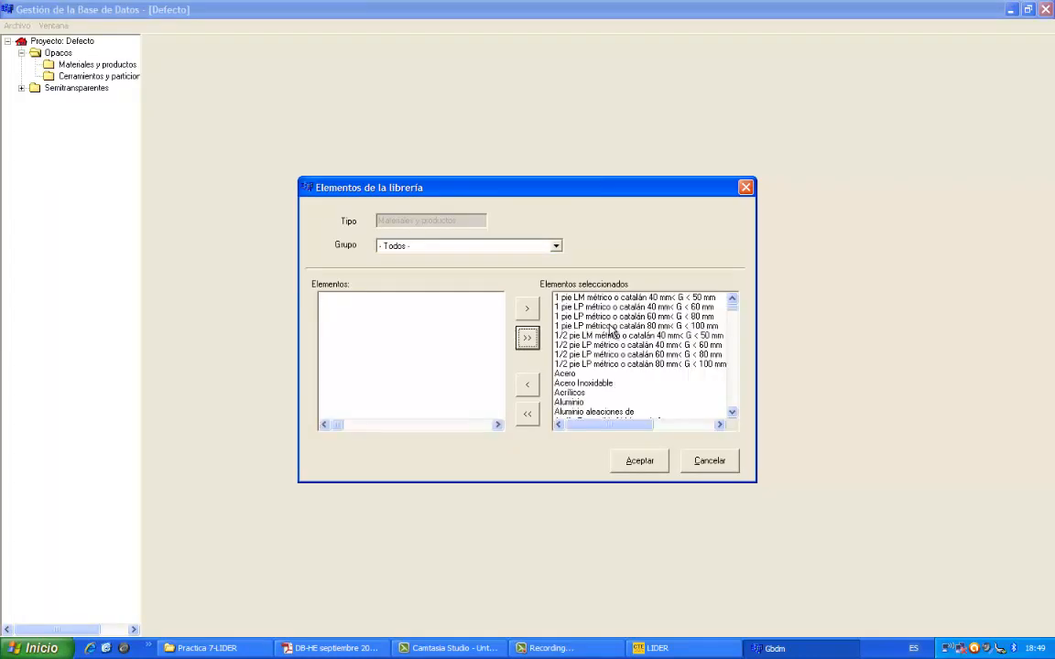
pyautogui.click(638, 462)
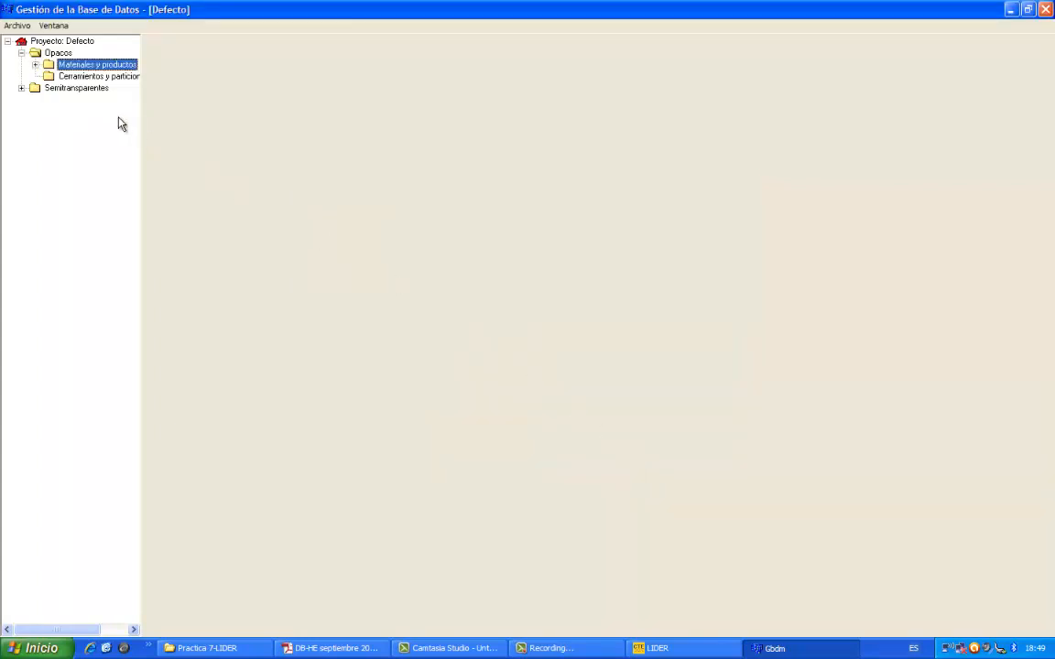
pyautogui.click(35, 64)
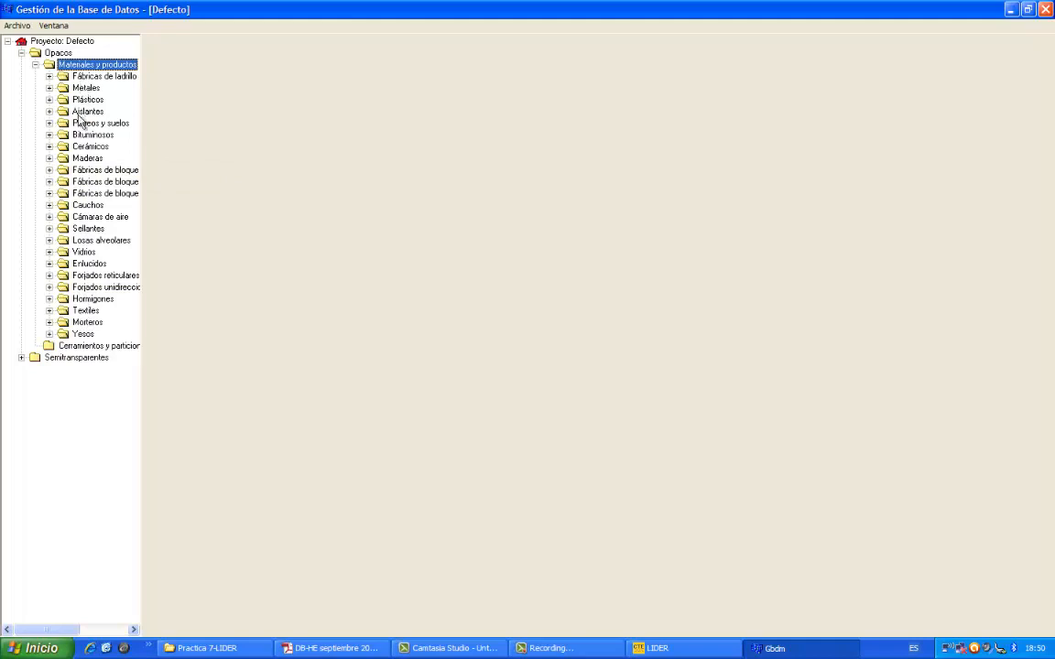
pyautogui.click(35, 64)
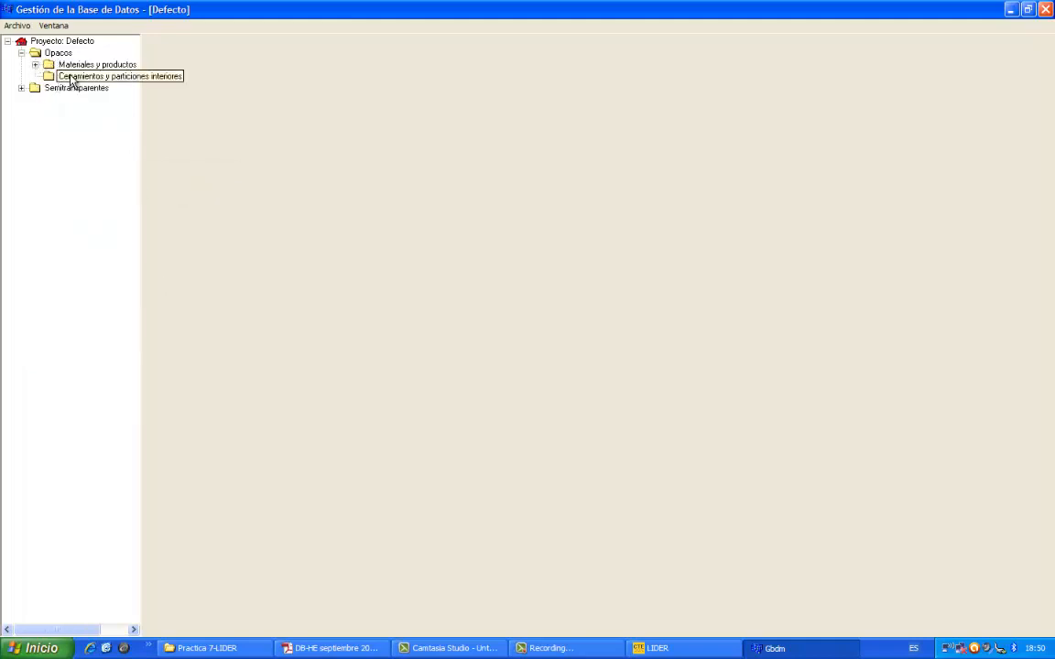
# - Create an enclosure group named Cerramientos under Cerramientos y particiones interiores
pyautogui.rightClick(51, 79)
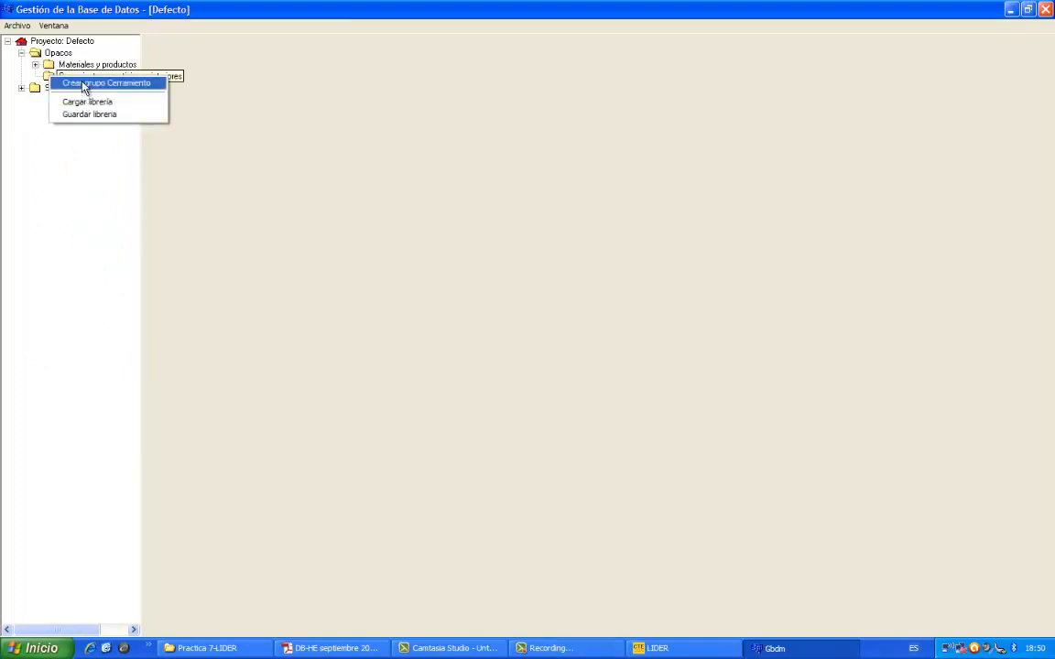
pyautogui.click(83, 83)
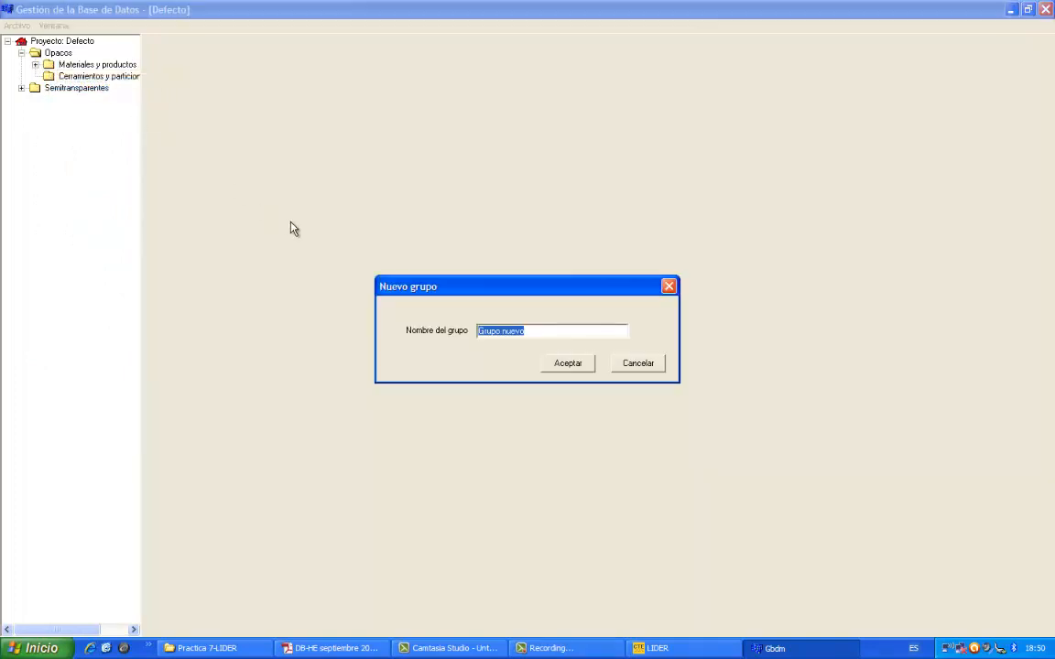
pyautogui.write('Cerramientos')
pyautogui.click(566, 364)
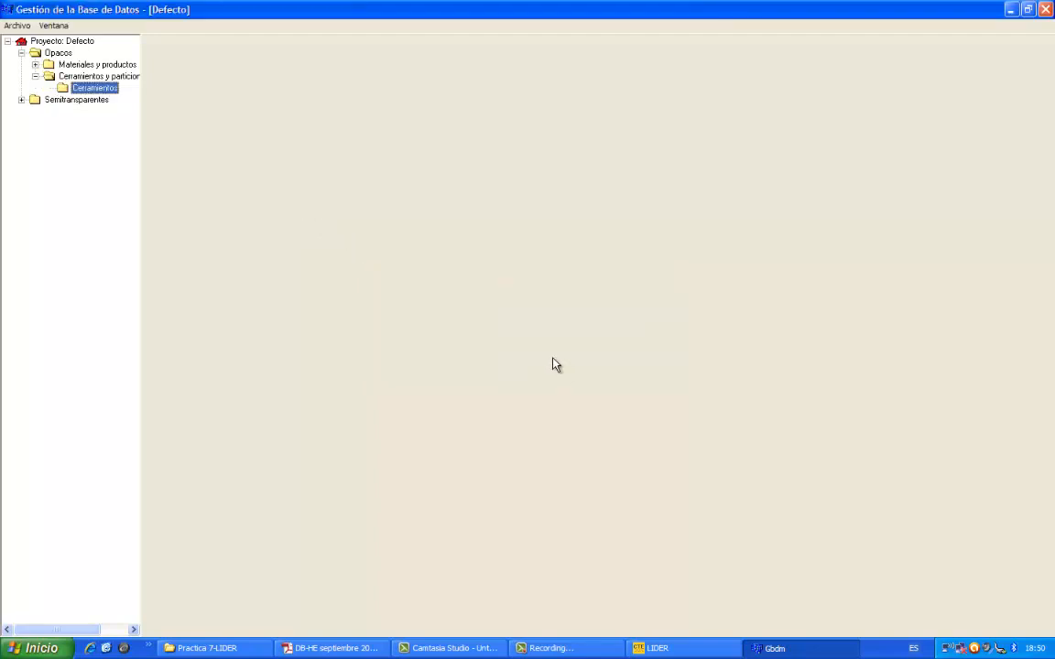
# - Create a new enclosure in the Cerramientos group and enter Fachada as its name
pyautogui.rightClick(108, 89)
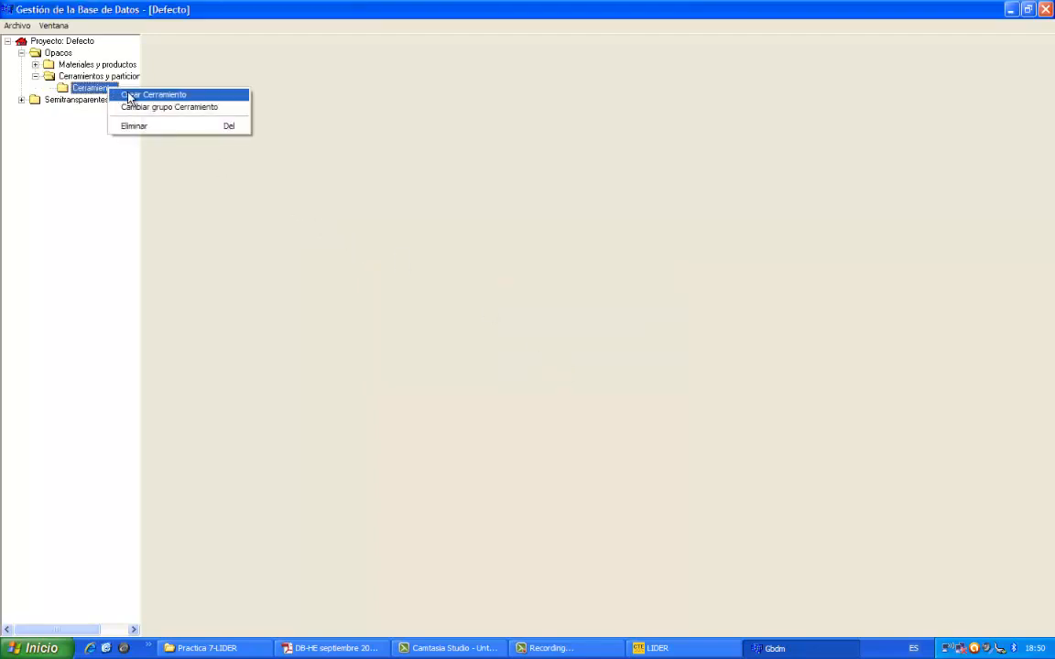
pyautogui.click(137, 95)
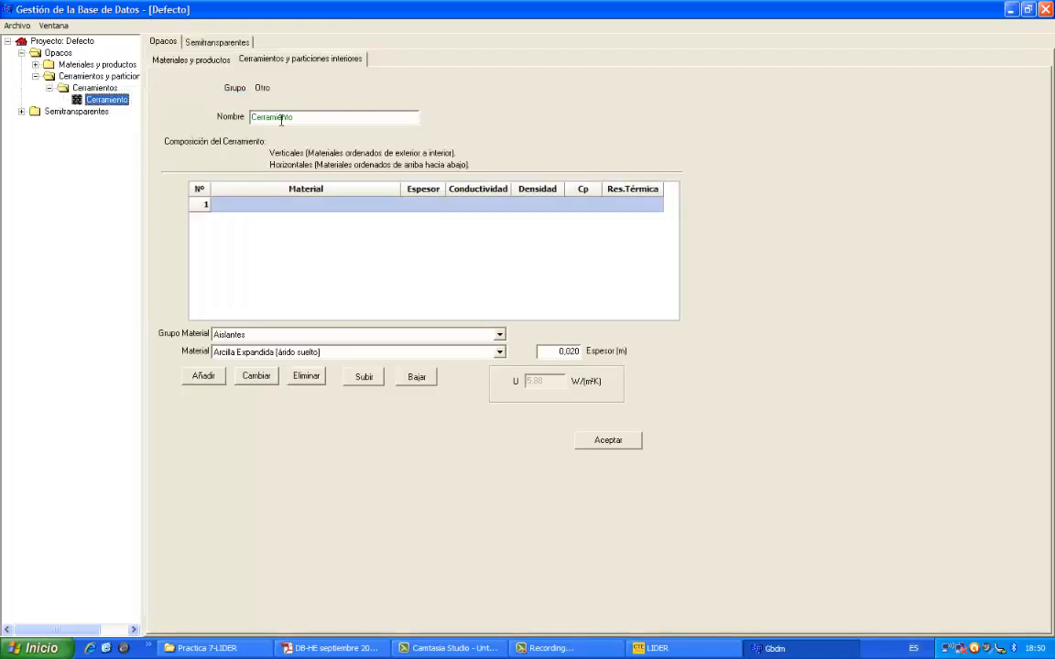
pyautogui.moveTo(303, 114); pyautogui.dragTo(223, 112)
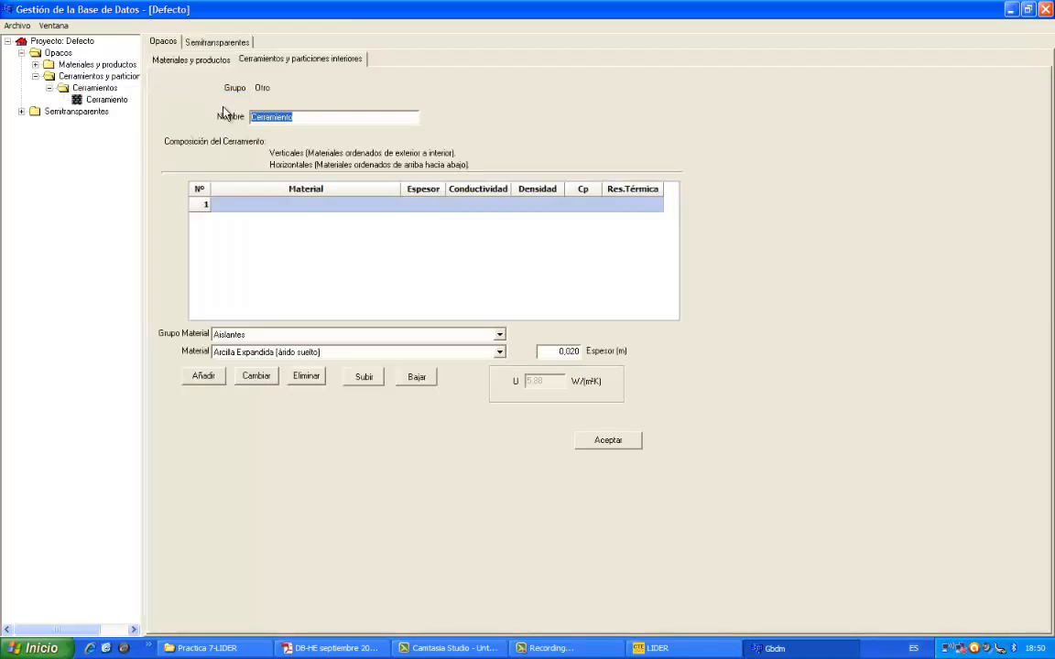
pyautogui.write('Fachada')
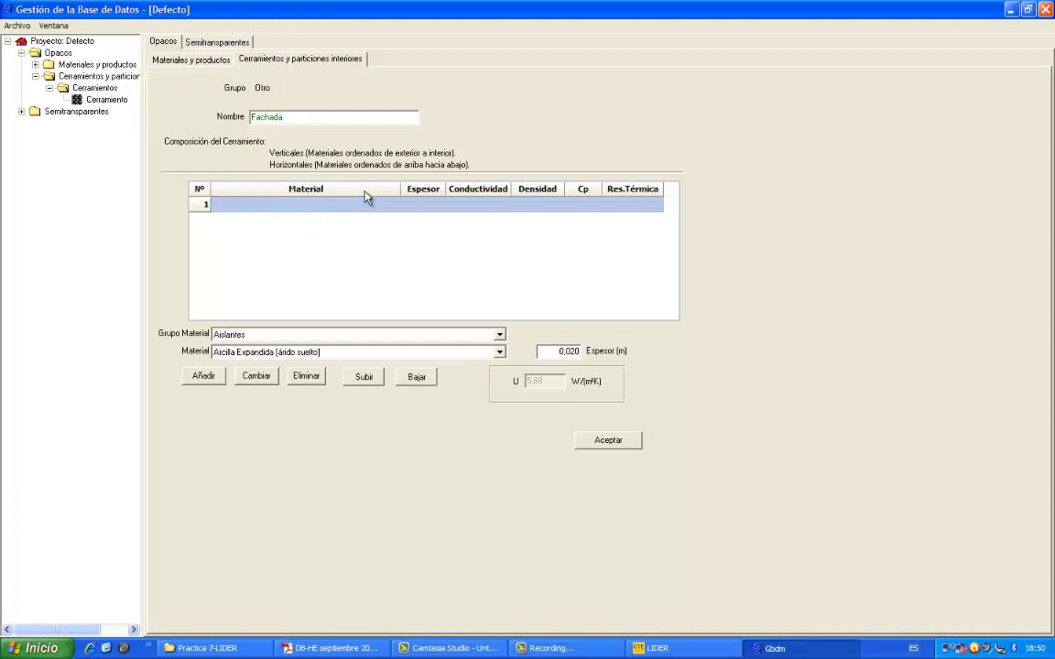
# - Add a 0.115 m layer of 1/2 pie LP métrico o catalán 60 mm< G < 80 mm from Fábricas de ladrillo to Fachada
pyautogui.click(499, 335)
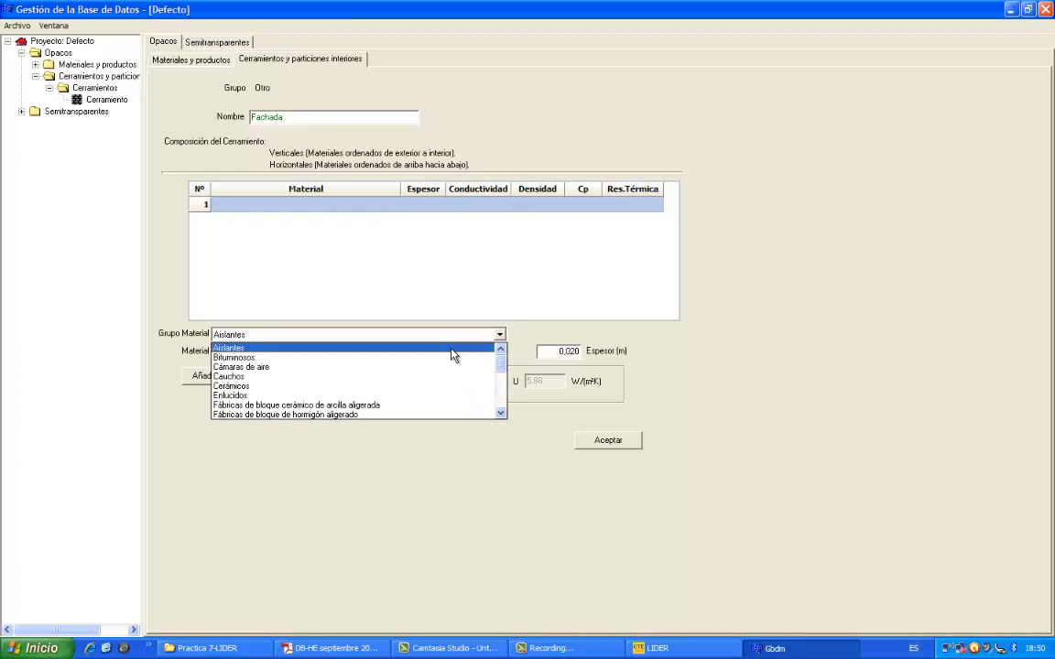
pyautogui.scroll(-1, 318, 412)
pyautogui.click(300, 407)
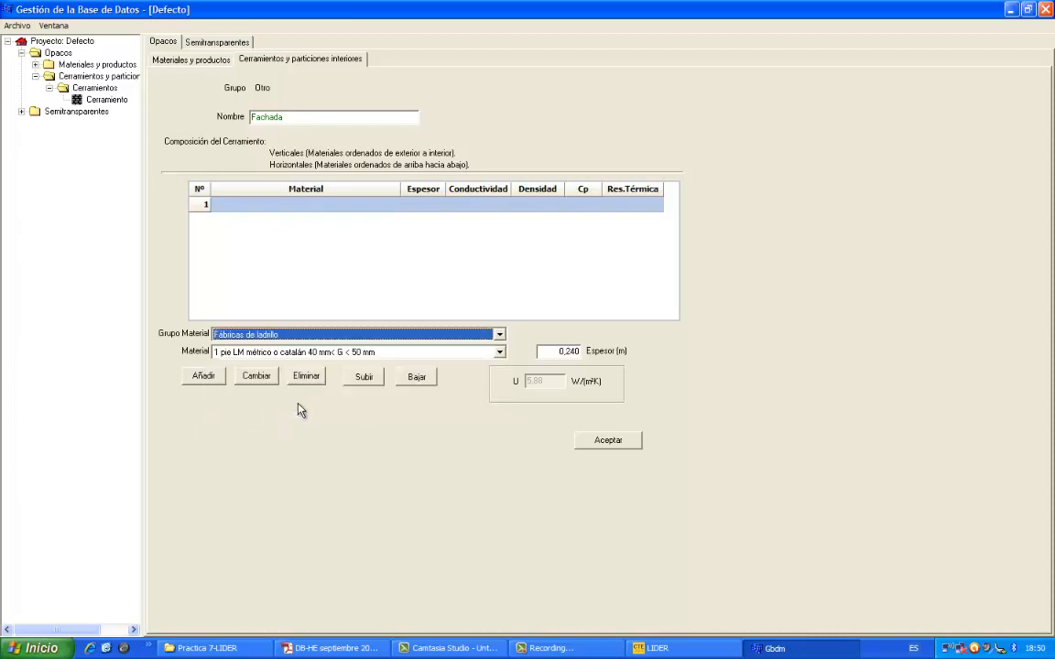
pyautogui.click(501, 352)
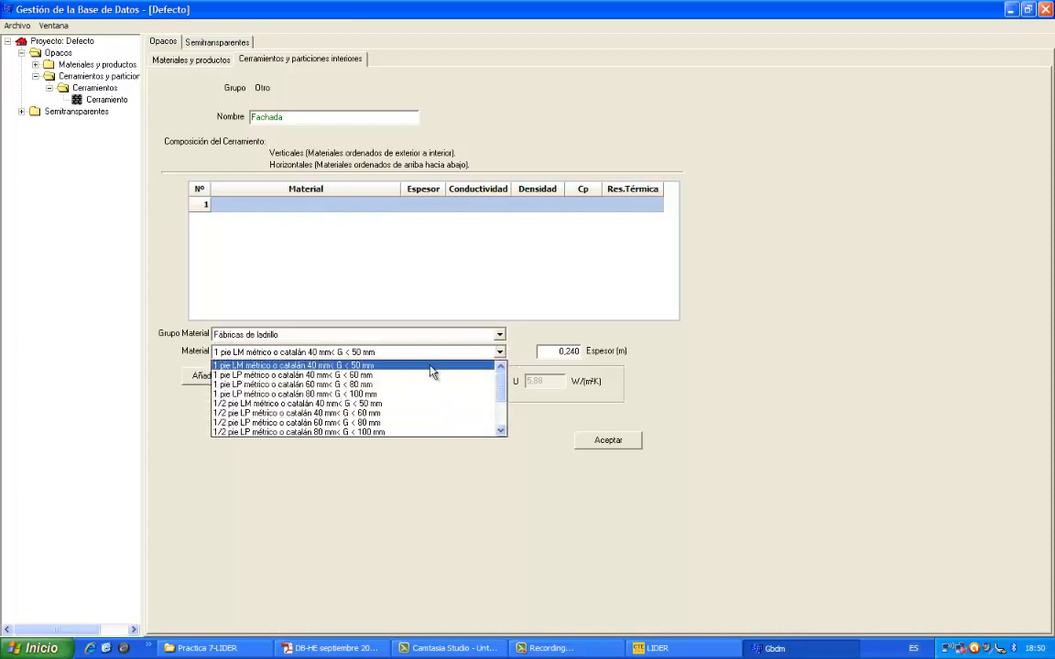
pyautogui.scroll(-1, 340, 402)
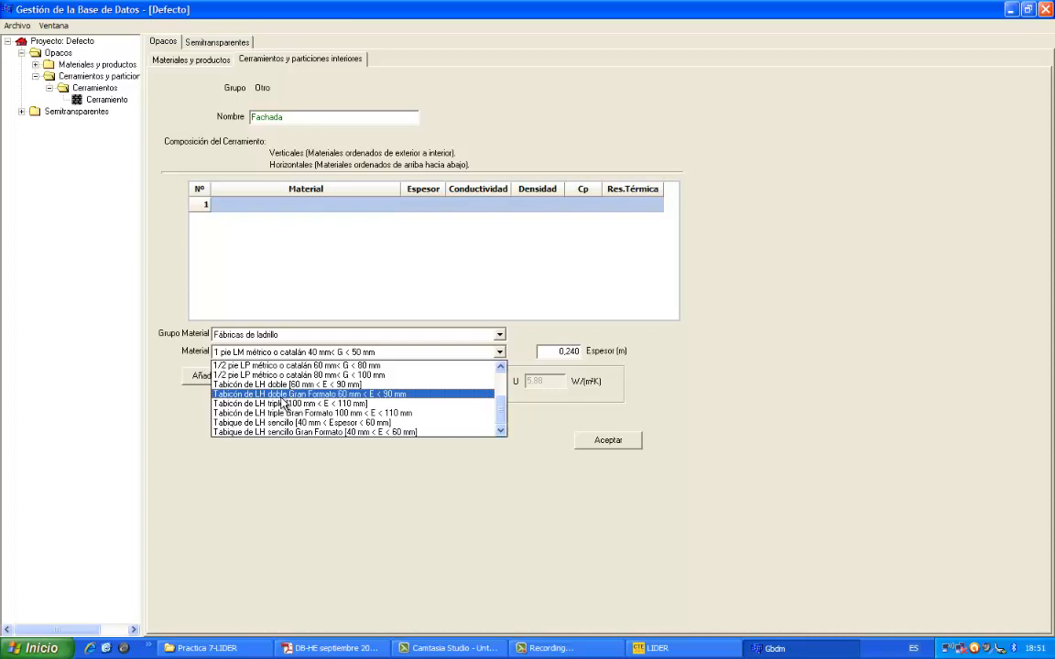
pyautogui.scroll(1, 280, 399)
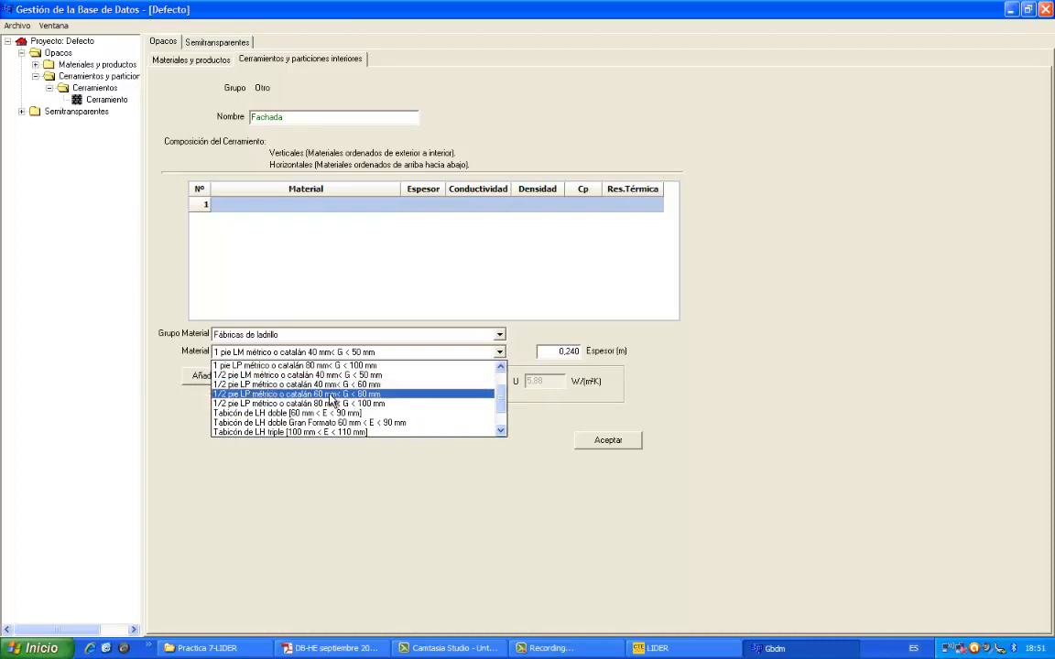
pyautogui.click(302, 395)
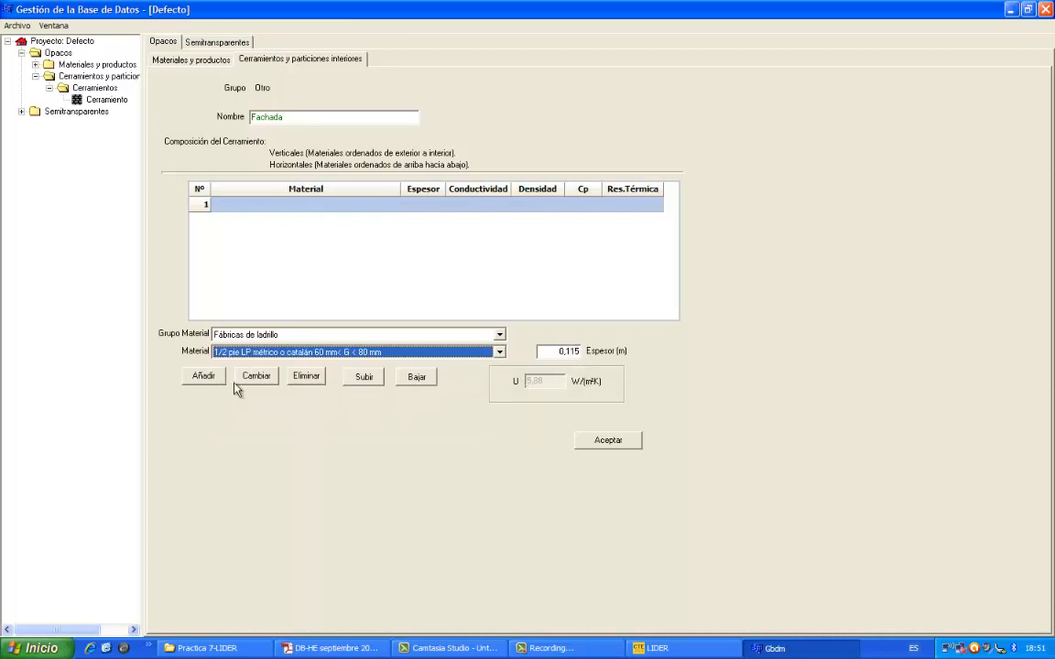
pyautogui.click(210, 378)
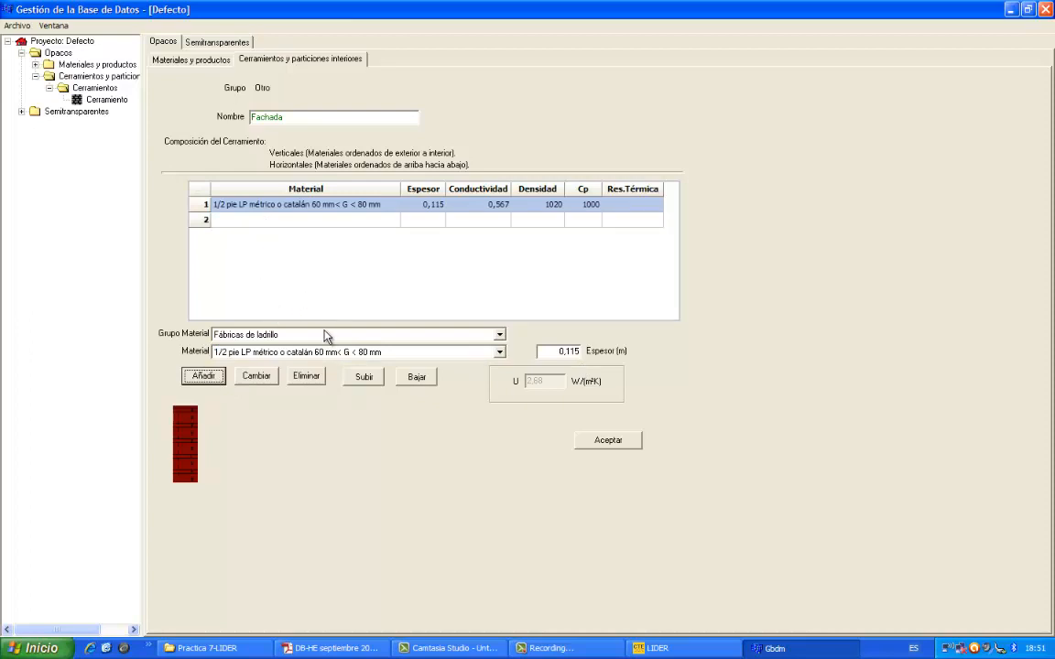
# - Add a 0.015 m layer of Mortero de cemento o cal para albañilería y para revoco/enlucido 1000 < d < 1250 from Morteros
pyautogui.click(500, 339)
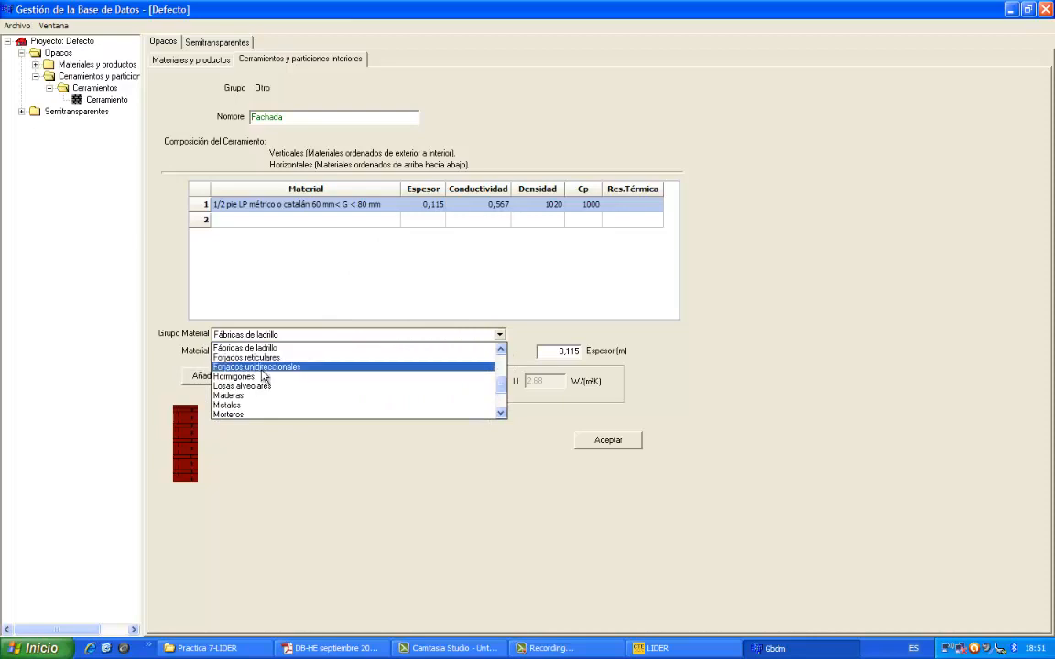
pyautogui.scroll(-2, 264, 376)
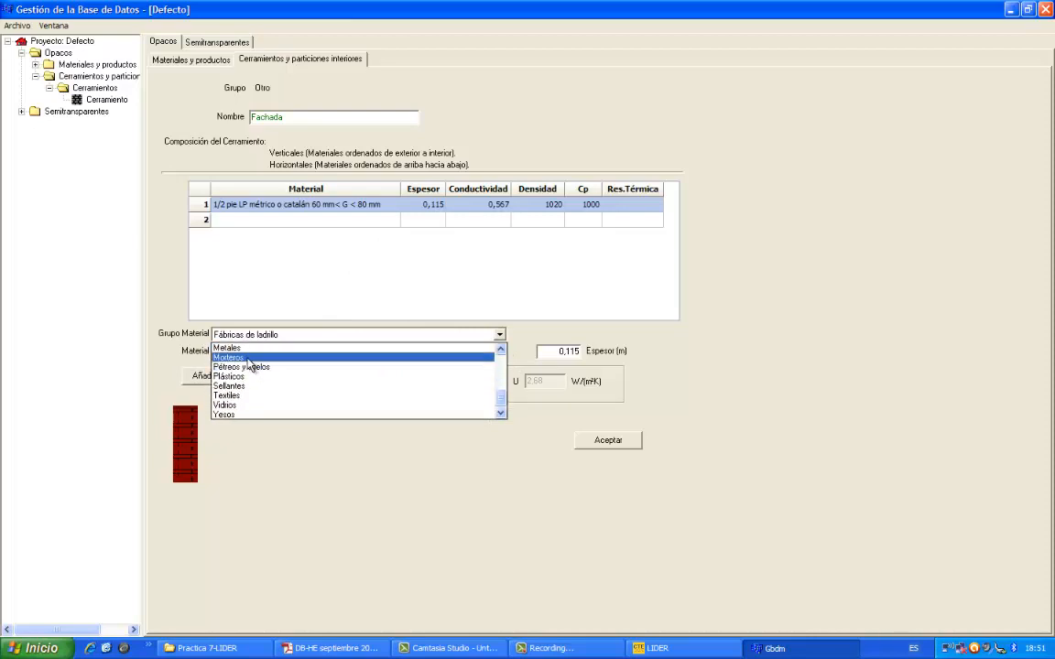
pyautogui.click(249, 356)
pyautogui.click(500, 354)
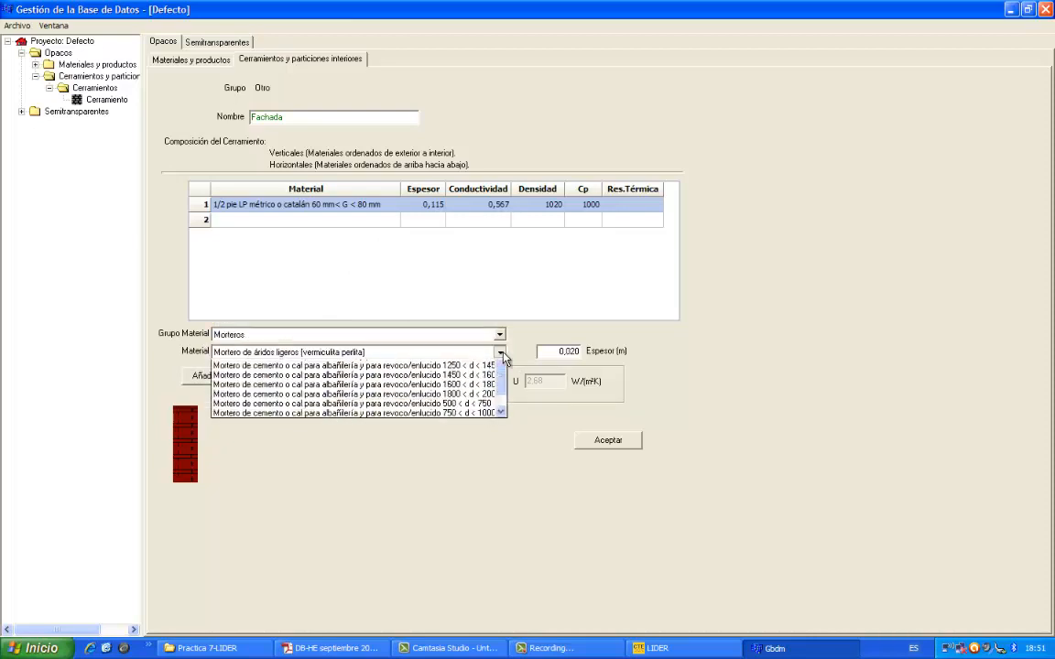
pyautogui.click(387, 376)
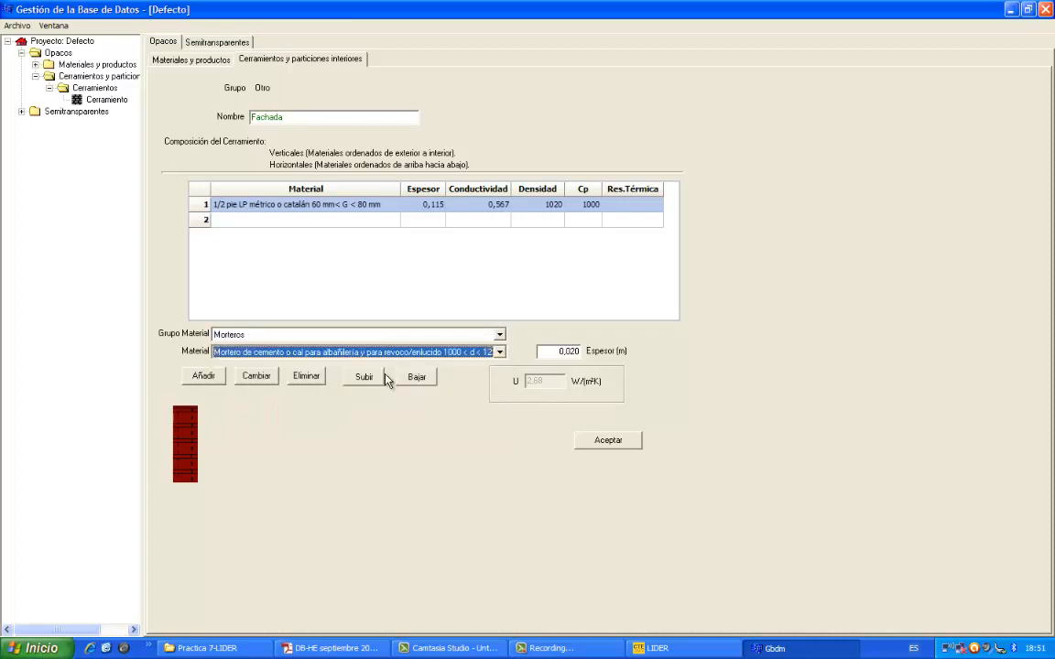
pyautogui.doubleClick(570, 351)
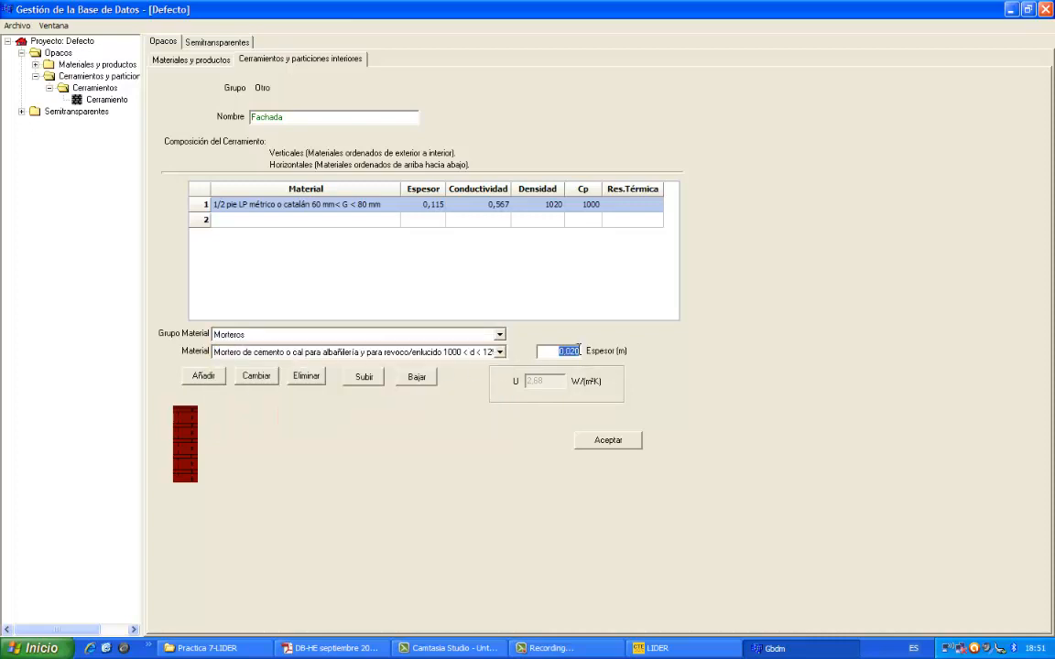
pyautogui.click(579, 351)
pyautogui.write('15')
pyautogui.click(213, 379)
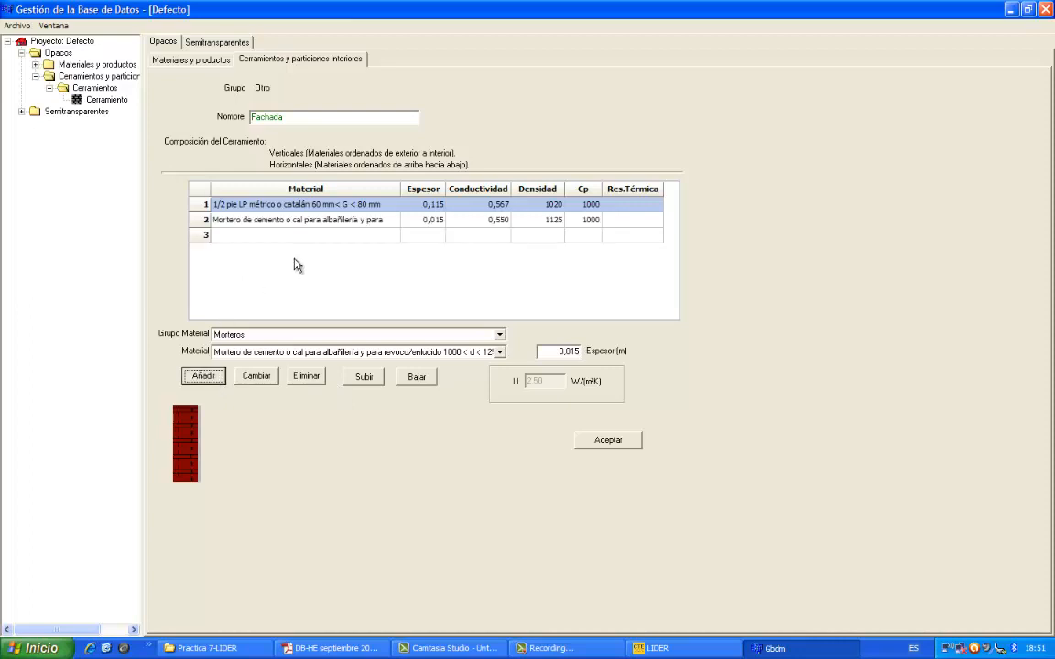
# - Add a 0.040 m insulation layer of XPS Expandido con hidrofluorcarbonos HFC [0.025 W/[mK]] from Aislantes
pyautogui.click(500, 334)
pyautogui.scroll(5, 275, 384)
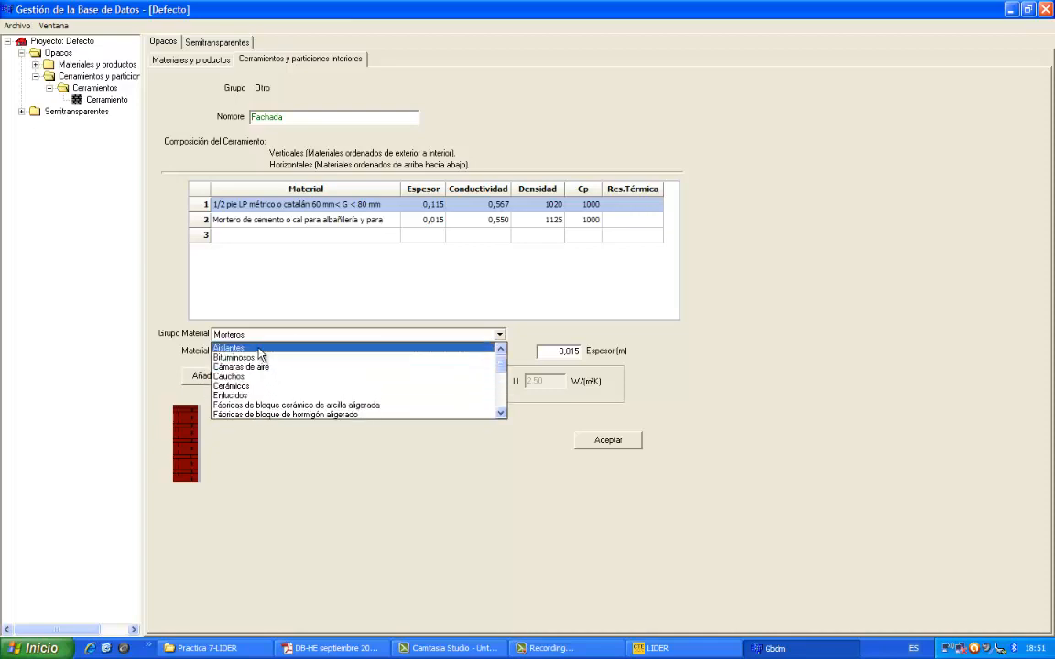
pyautogui.click(266, 348)
pyautogui.click(499, 353)
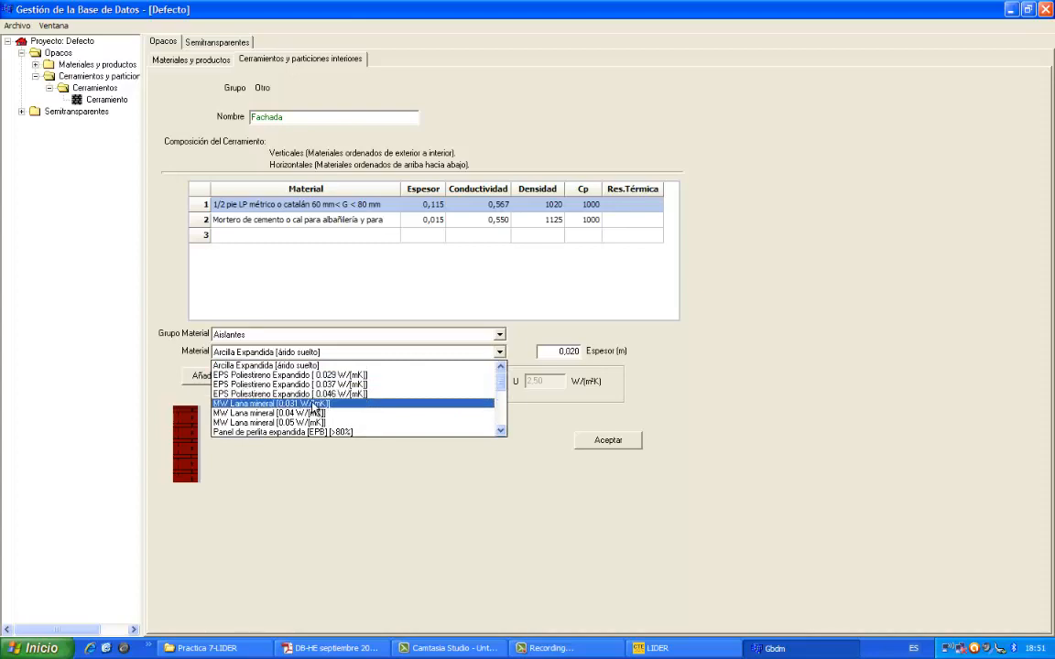
pyautogui.scroll(-2, 316, 406)
pyautogui.scroll(-3, 311, 407)
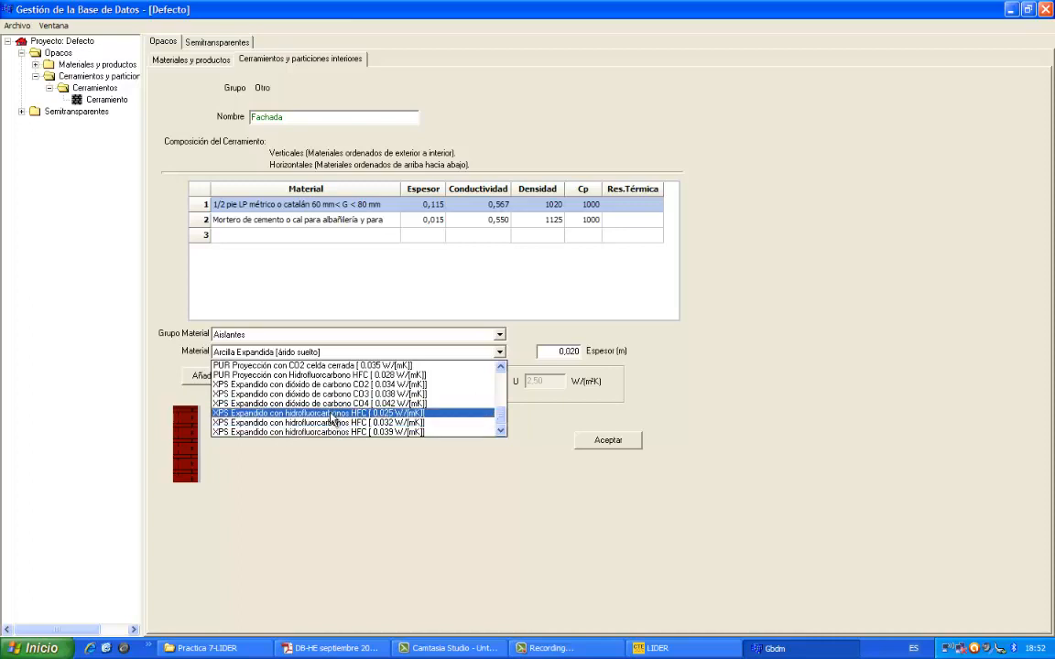
pyautogui.click(331, 414)
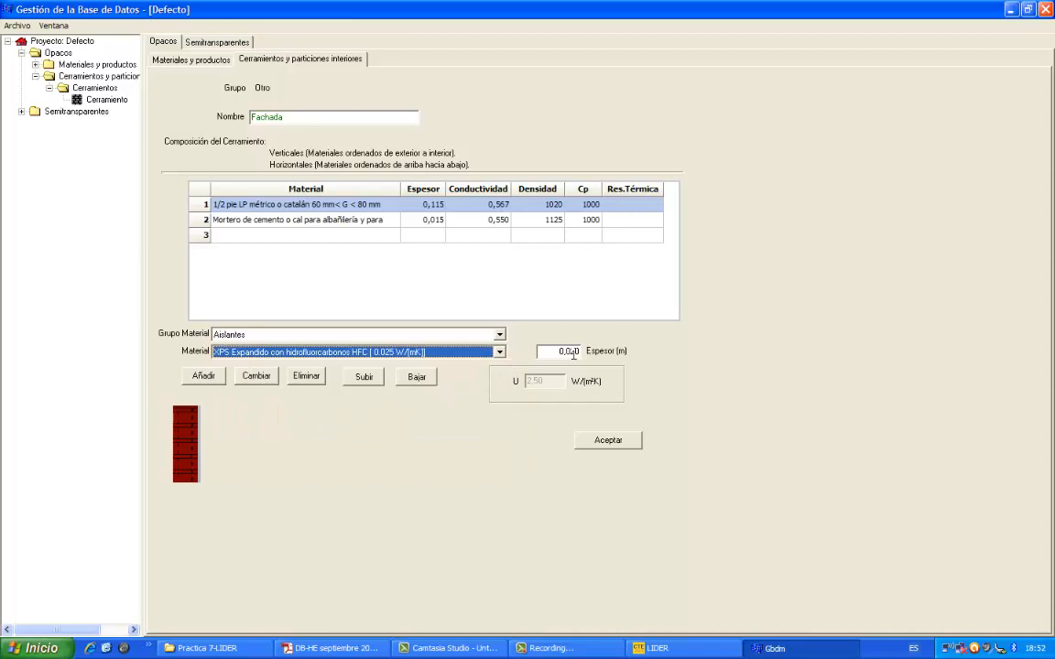
pyautogui.moveTo(573, 354); pyautogui.dragTo(555, 353)
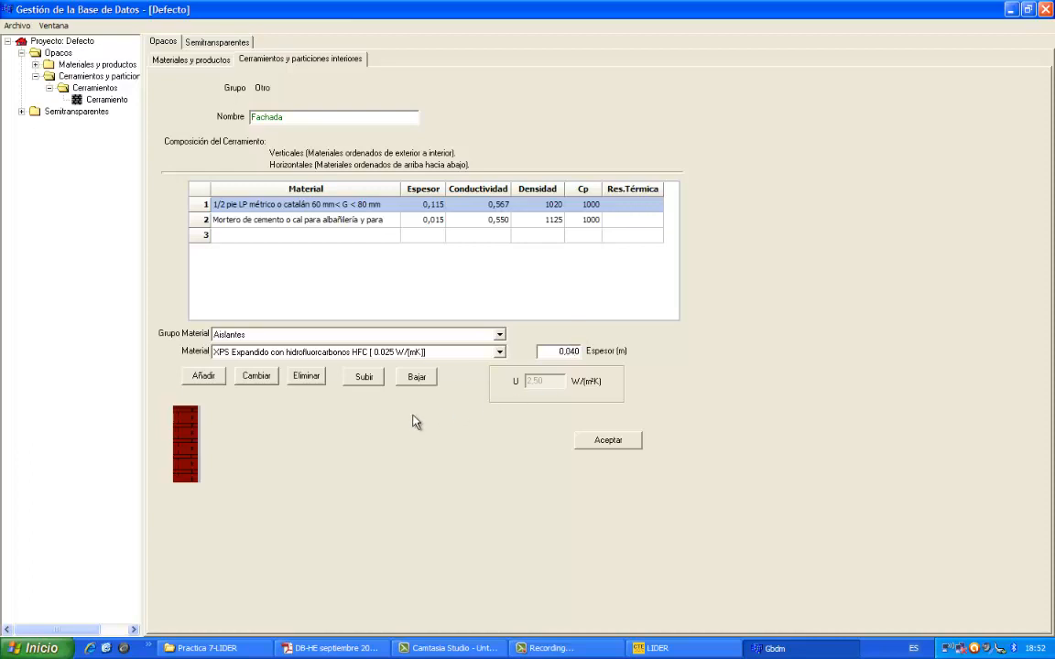
pyautogui.click(204, 377)
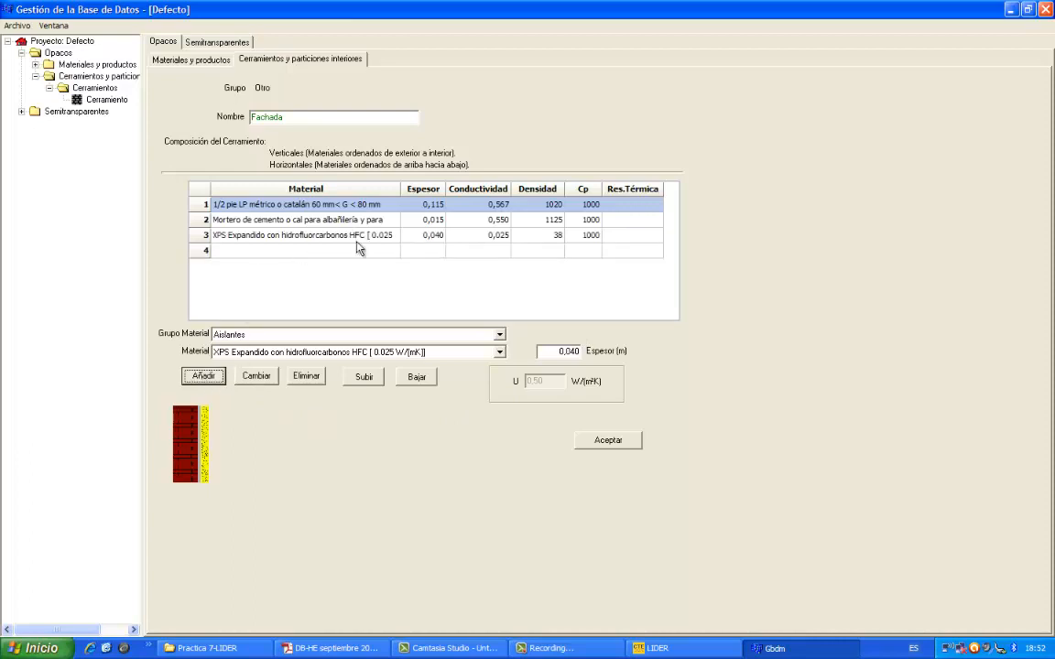
# - Add a 0.070 m layer of Tabicón de LH doble [60 mm < E < 90 mm] from Fábricas de ladrillo
pyautogui.click(499, 334)
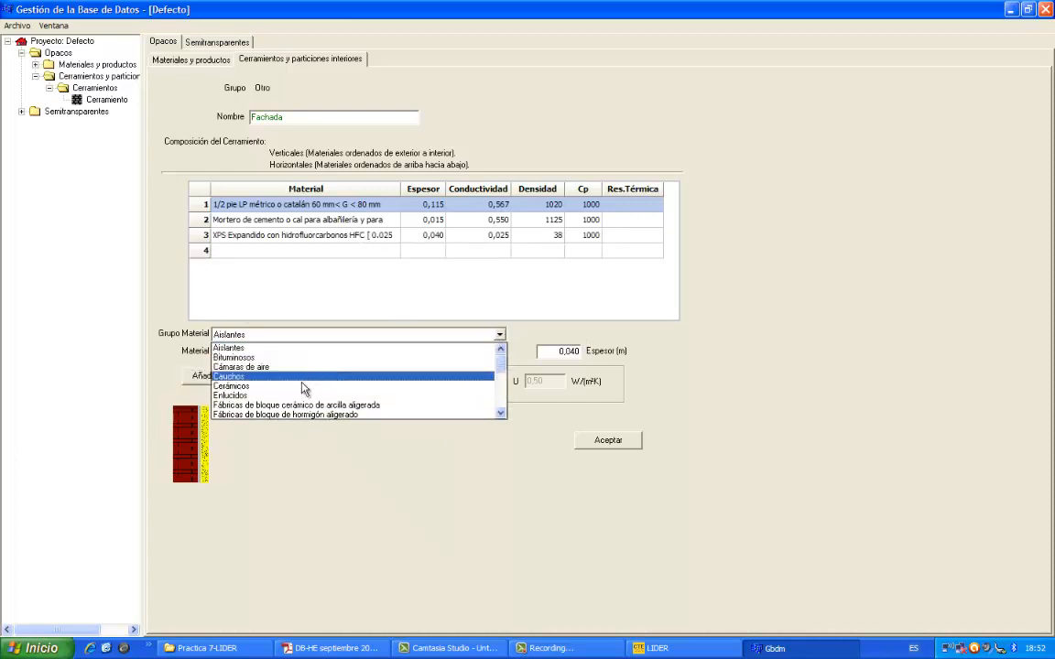
pyautogui.scroll(-1, 284, 410)
pyautogui.click(282, 408)
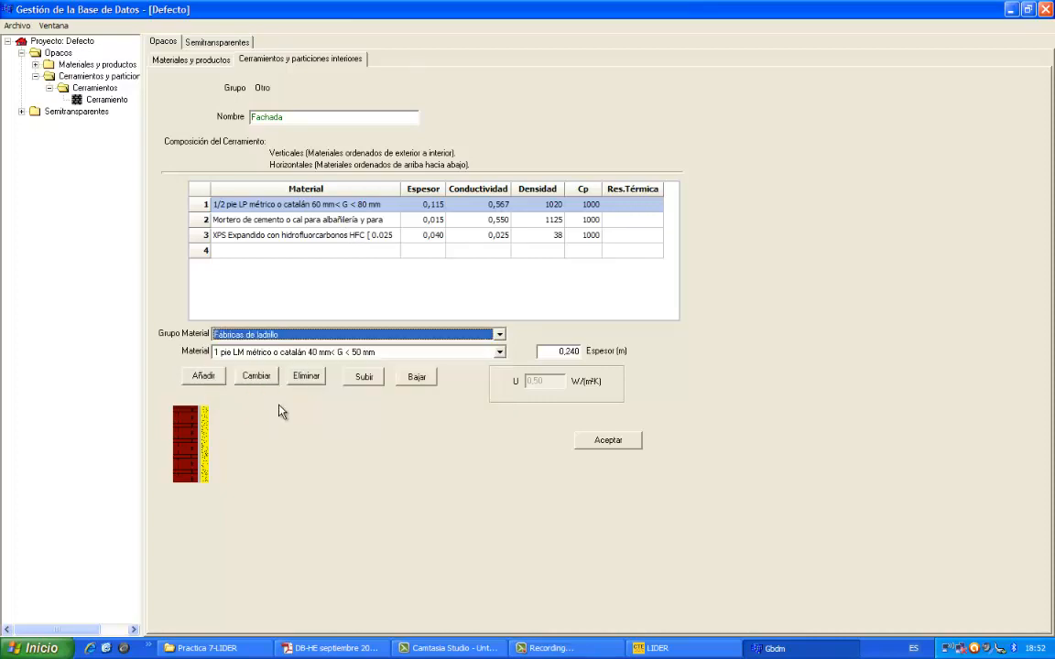
pyautogui.click(458, 352)
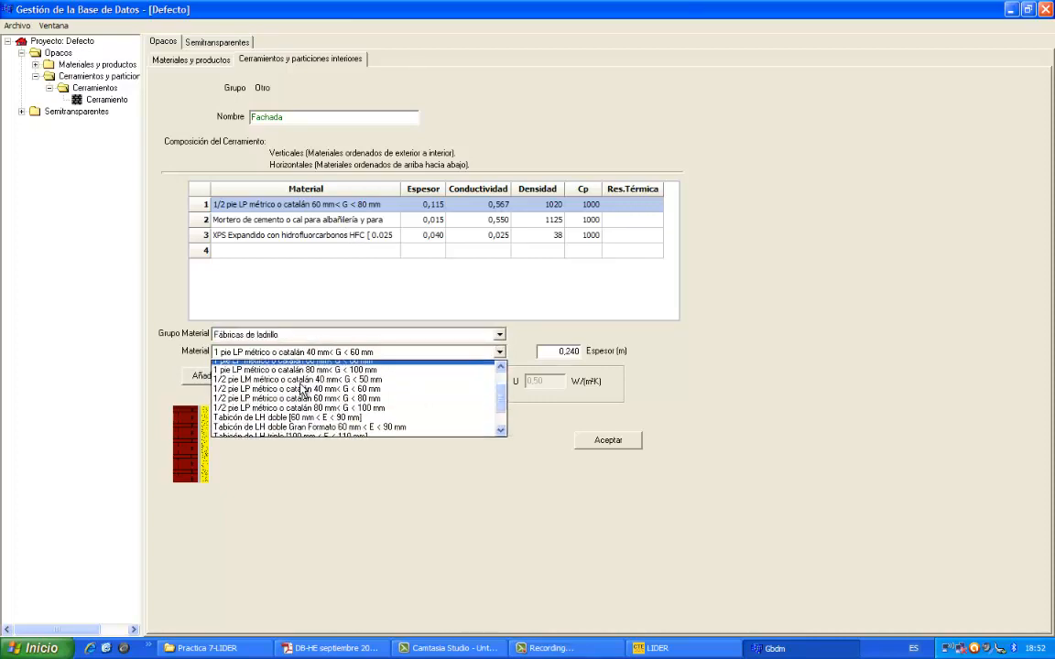
pyautogui.scroll(-1, 303, 390)
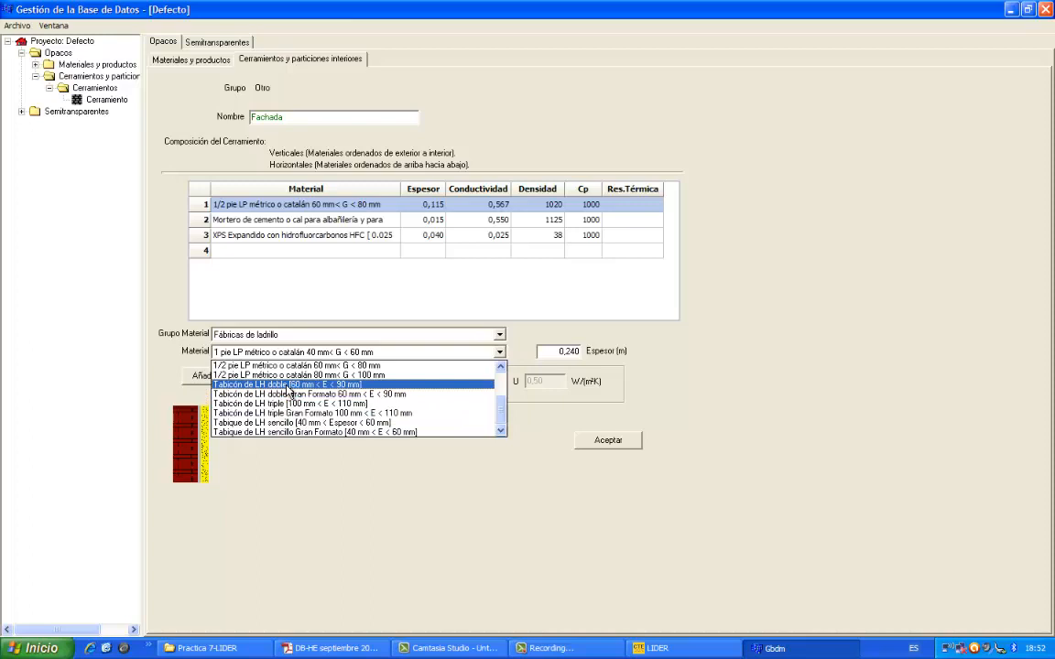
pyautogui.click(288, 390)
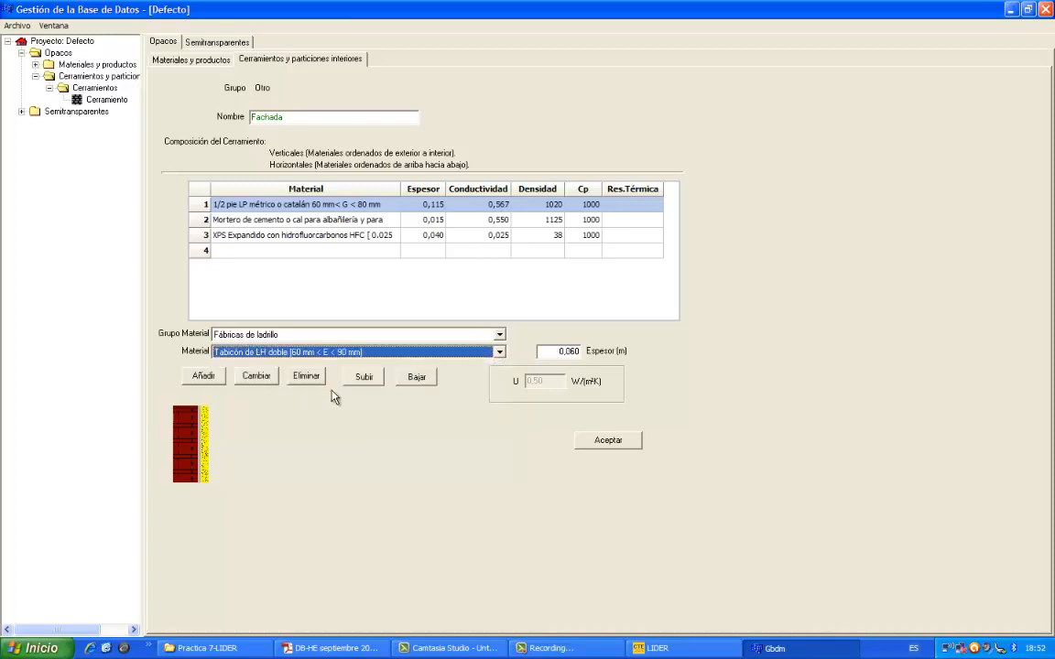
pyautogui.doubleClick(575, 351)
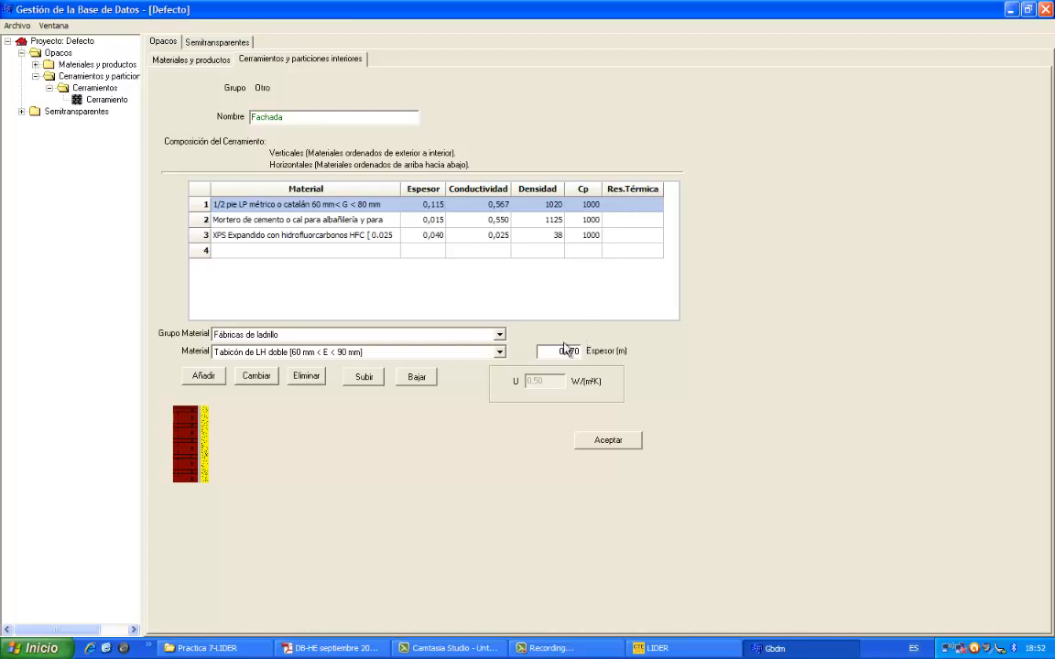
pyautogui.click(209, 375)
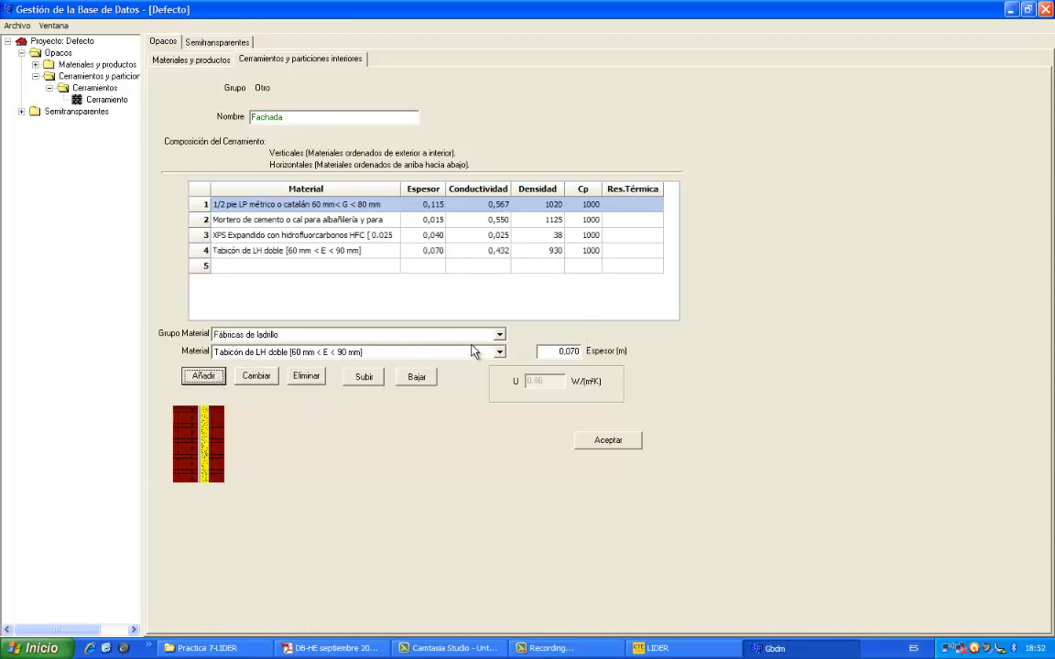
# - Add a 0.015 m layer of Enlucido de yeso 1000 < d < 1300 from Enlucidos and accept the Fachada enclosure
pyautogui.click(499, 334)
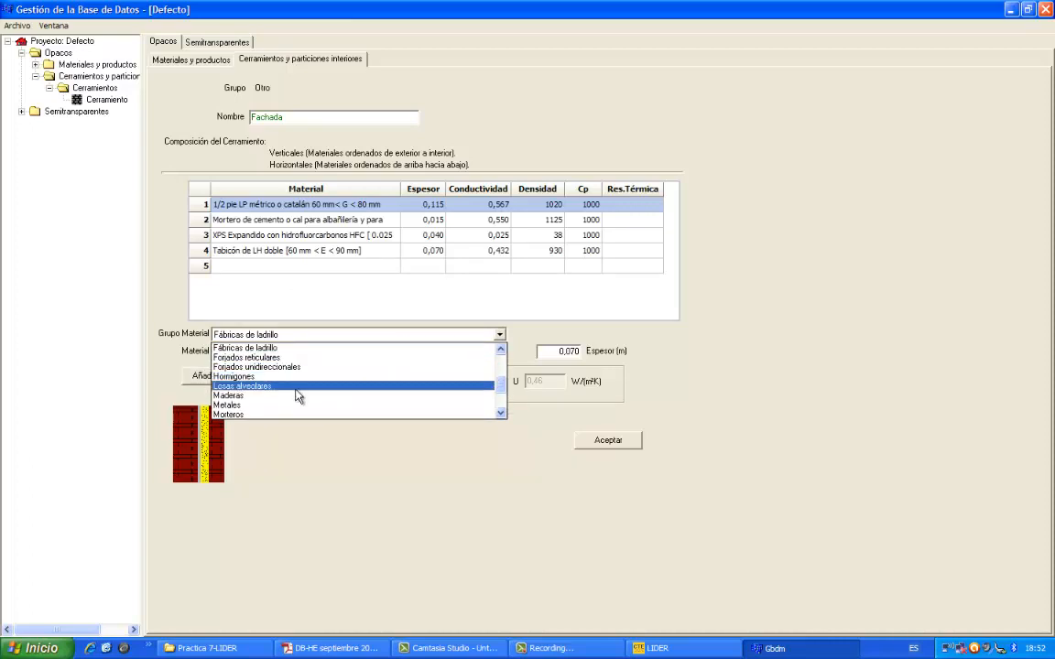
pyautogui.scroll(3, 296, 396)
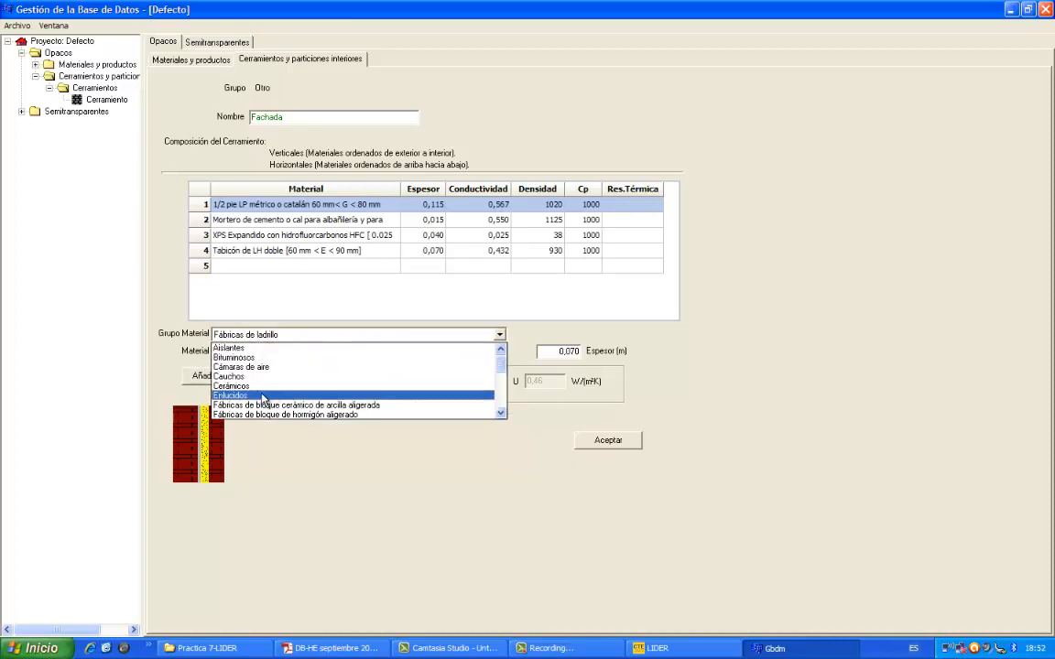
pyautogui.click(263, 399)
pyautogui.click(499, 353)
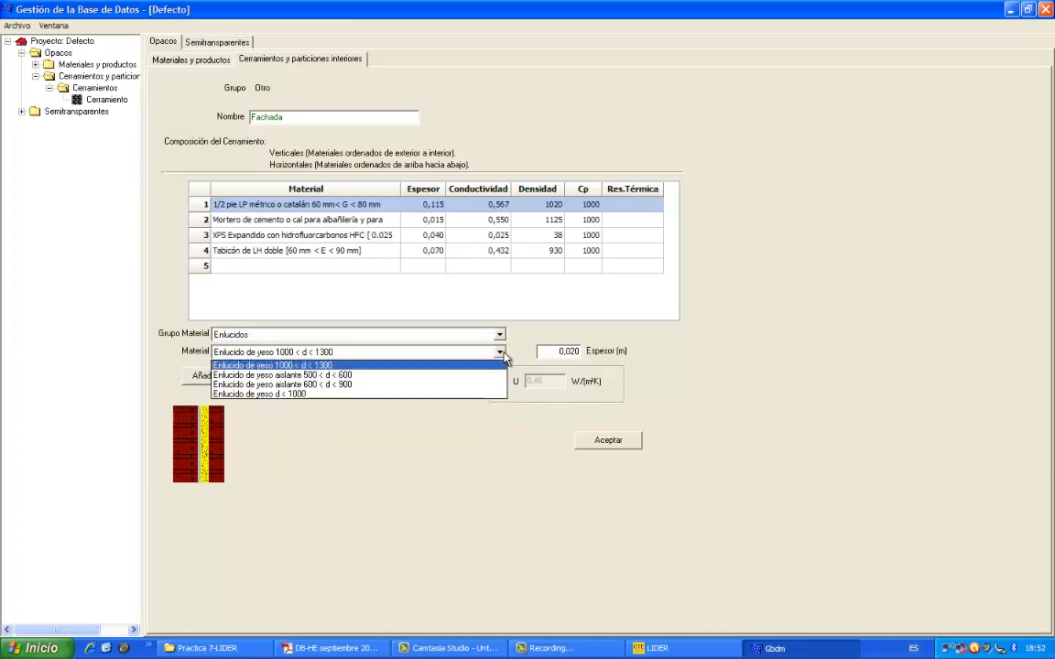
pyautogui.click(311, 366)
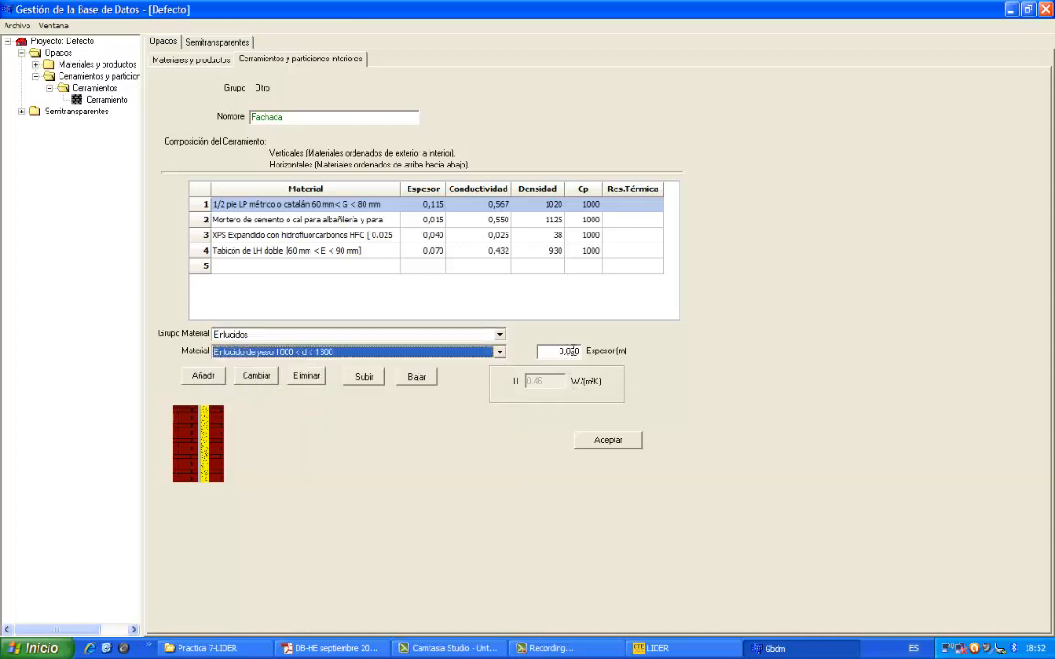
pyautogui.doubleClick(569, 350)
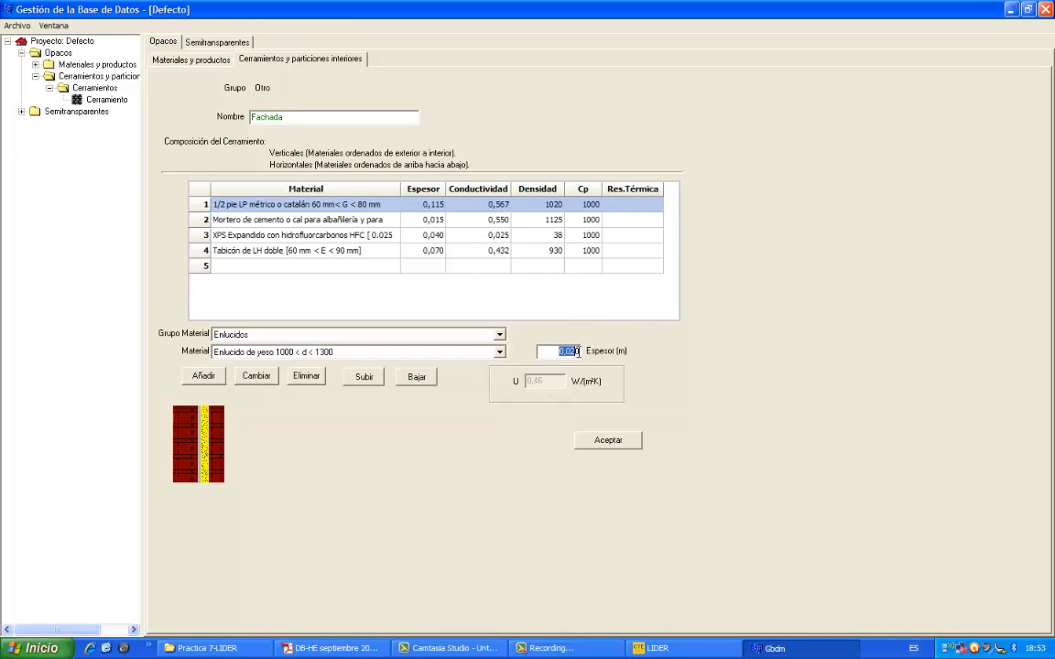
pyautogui.click(578, 351)
pyautogui.press('BackSpace')
pyautogui.write('15')
pyautogui.click(205, 377)
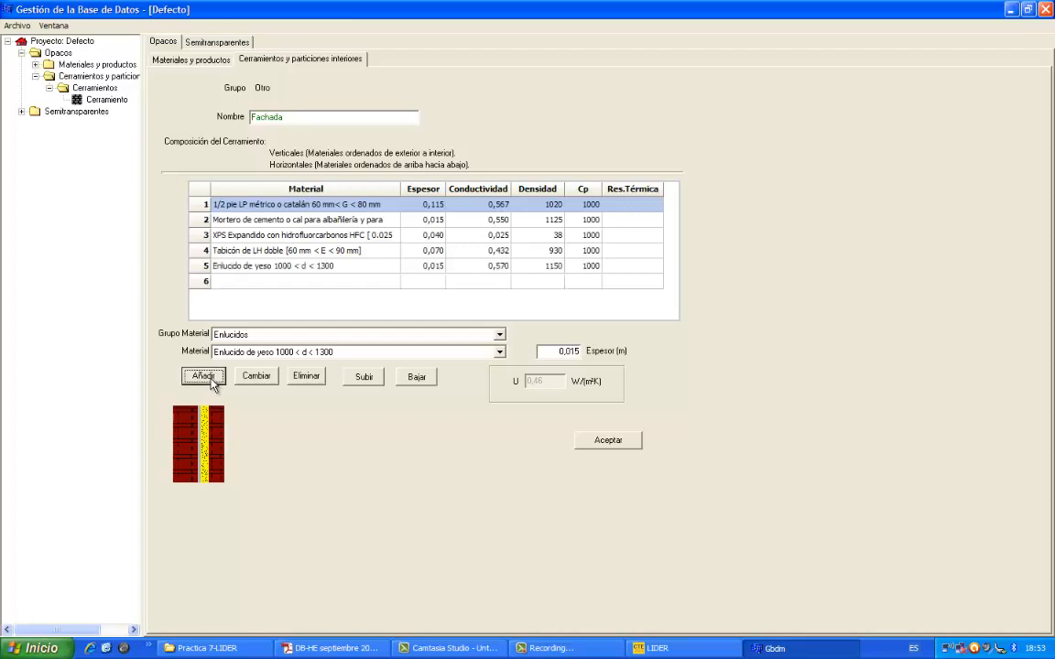
pyautogui.click(612, 445)
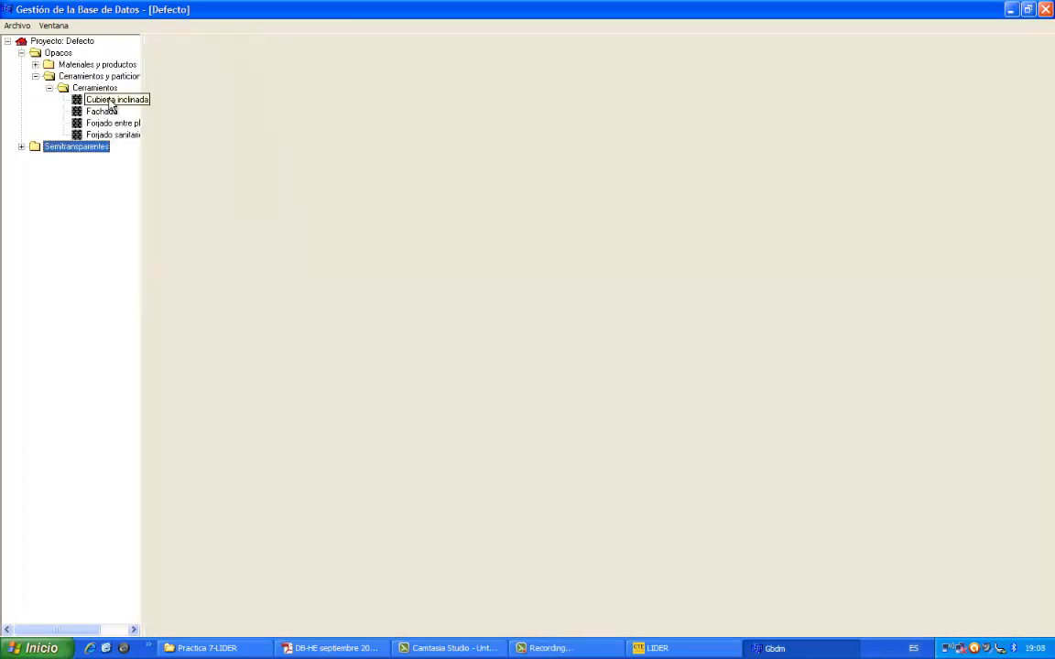
# - Review the layer compositions of the Cubierta inclinada and Fachada enclosures
pyautogui.click(111, 102)
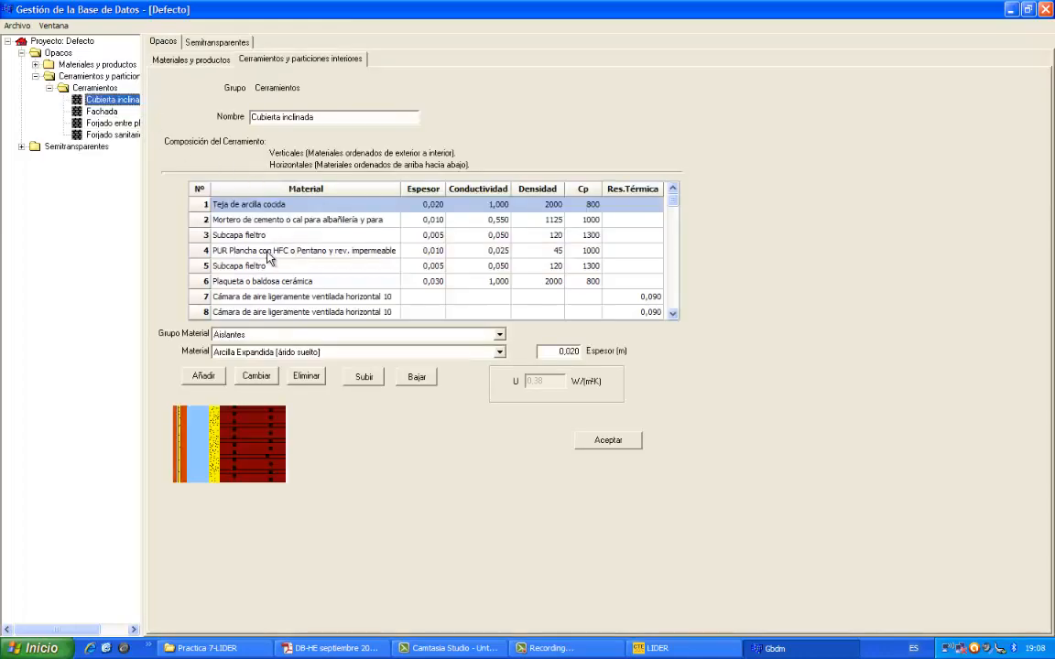
pyautogui.click(101, 111)
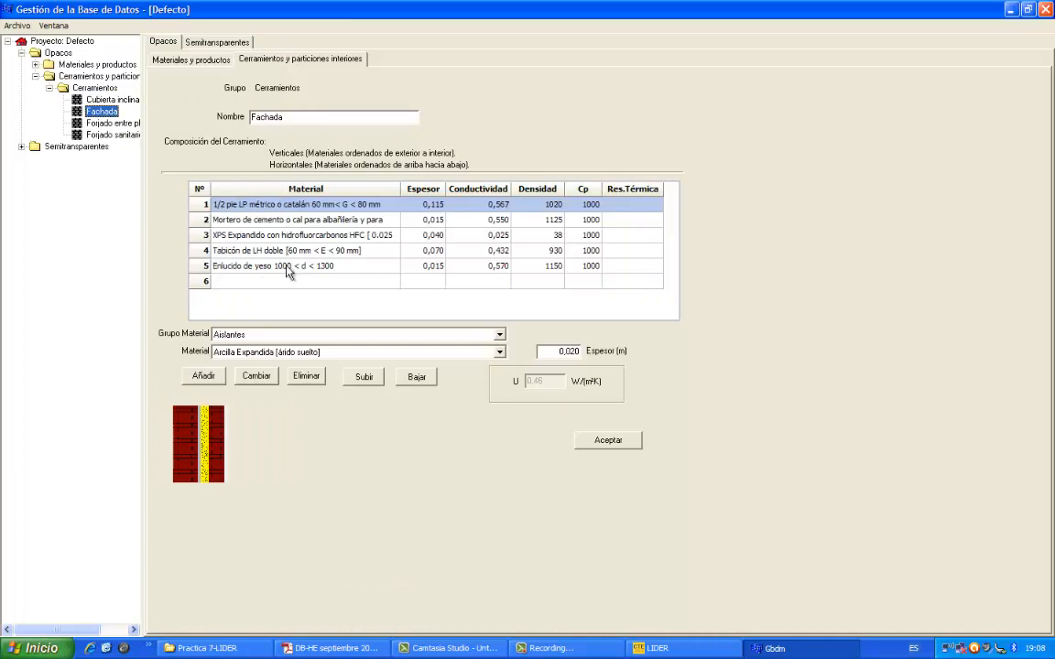
# - Review the layer compositions of the Forjado entre plantas and Forjado sanitario enclosures
pyautogui.moveTo(140, 114); pyautogui.dragTo(196, 122)
pyautogui.click(97, 123)
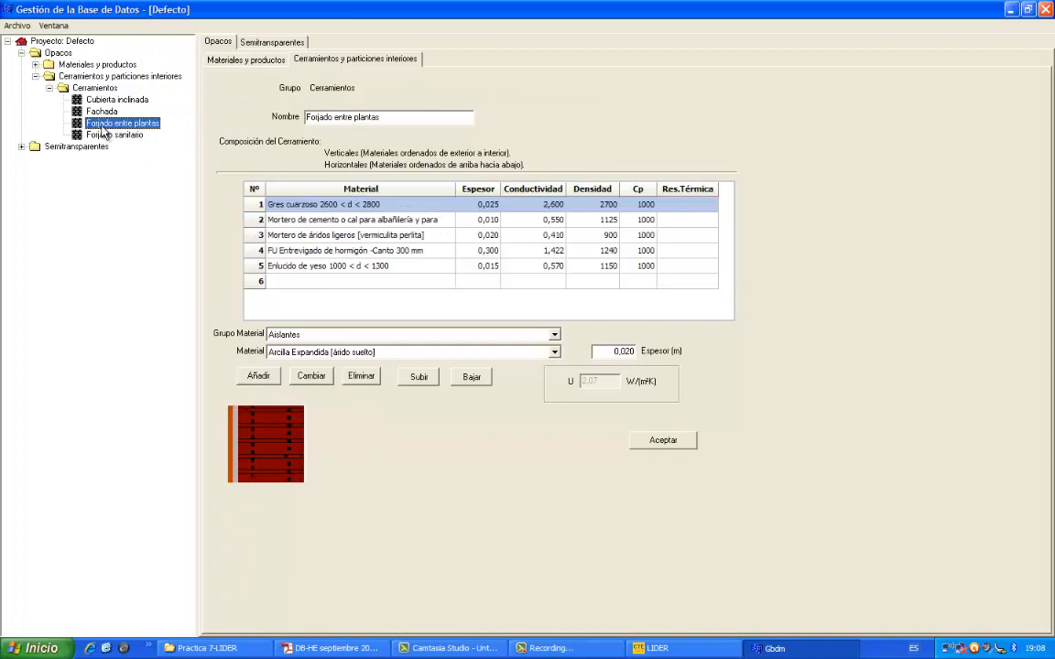
pyautogui.click(115, 135)
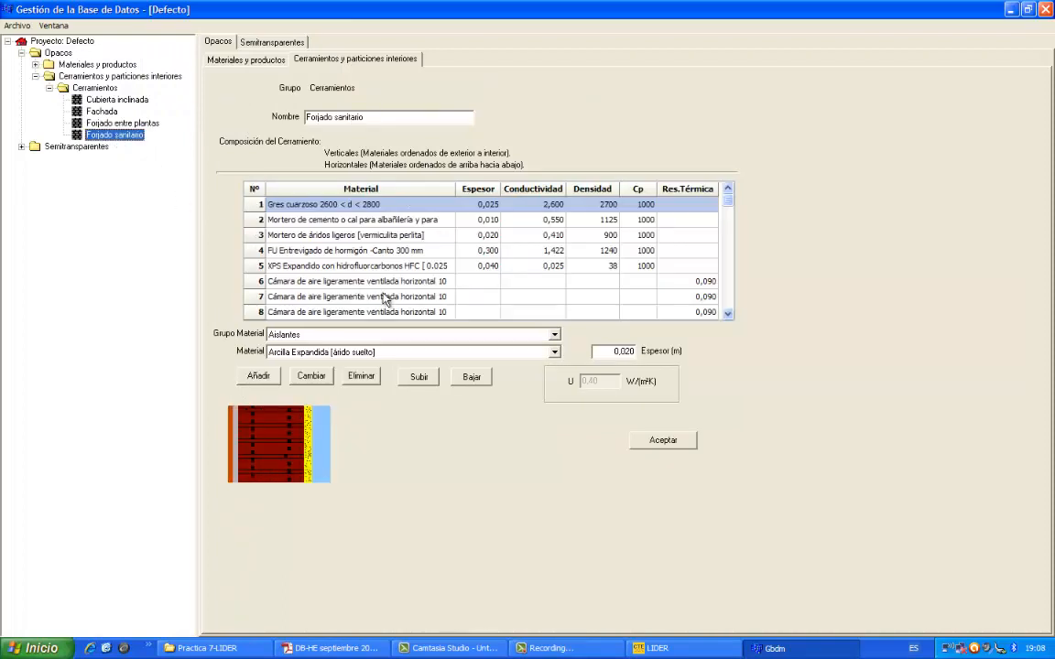
# - Load all glass elements from the BDCatalogo.bdc library into the Vidrios category of Semitransparentes
pyautogui.click(21, 147)
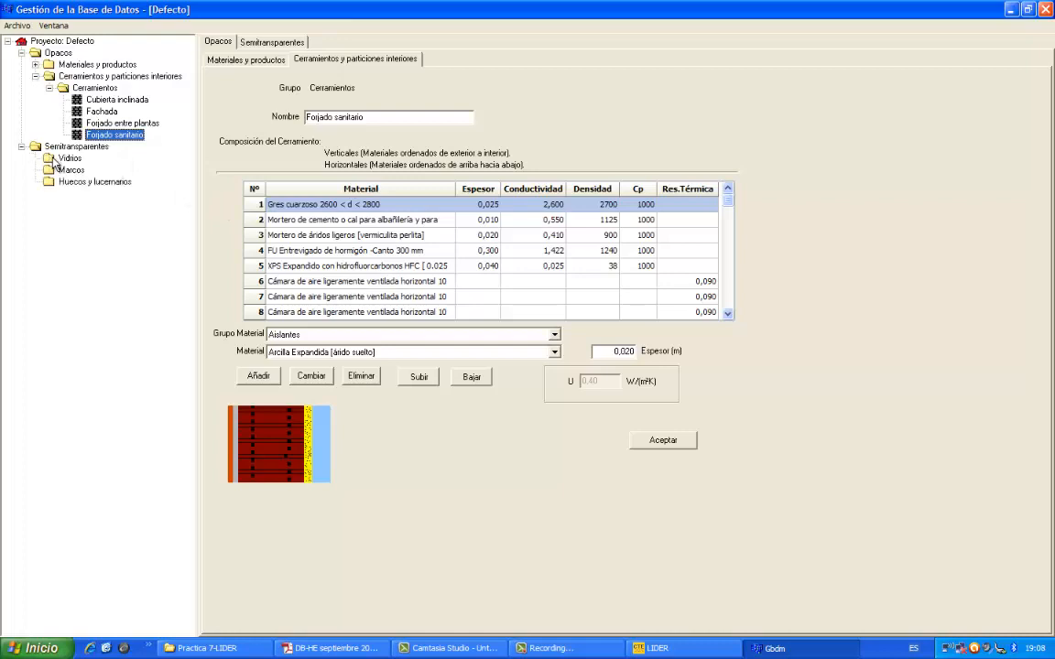
pyautogui.click(68, 158)
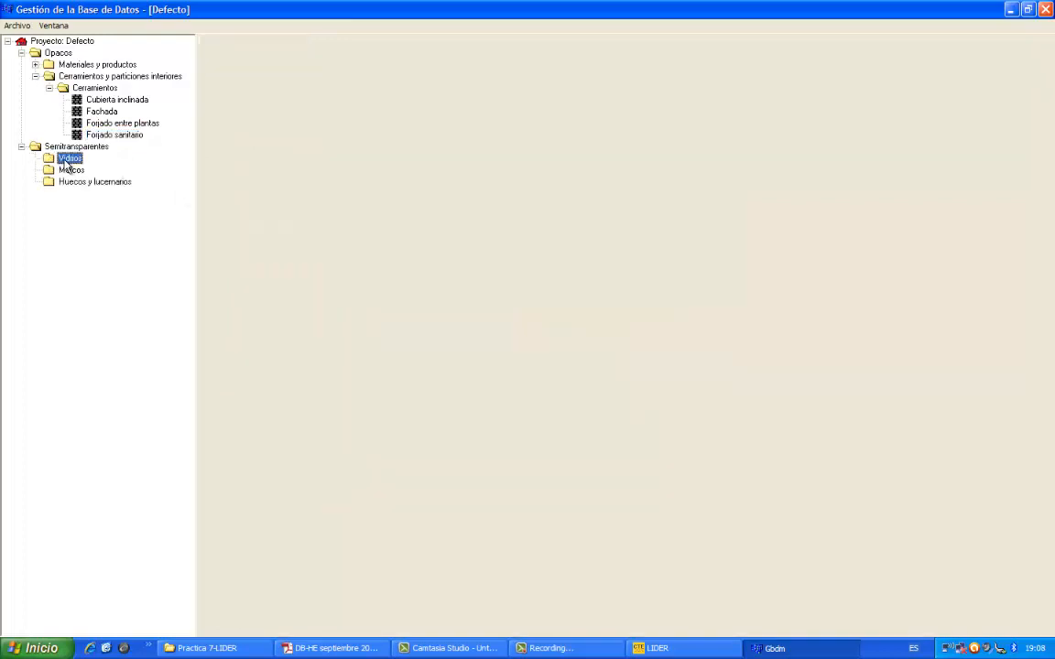
pyautogui.rightClick(67, 161)
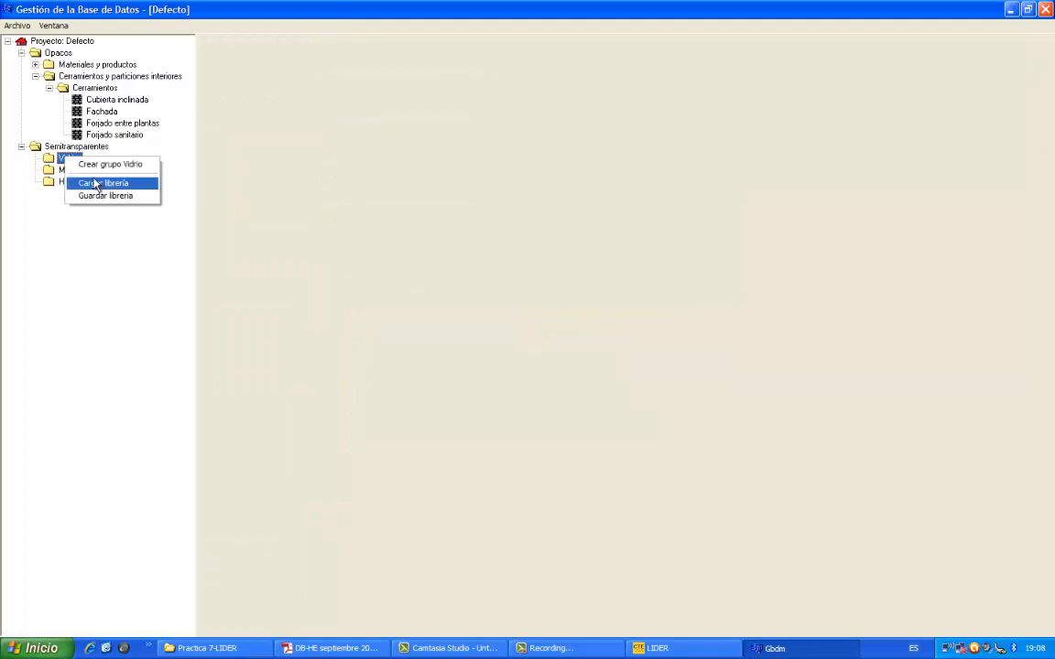
pyautogui.click(95, 184)
pyautogui.click(429, 174)
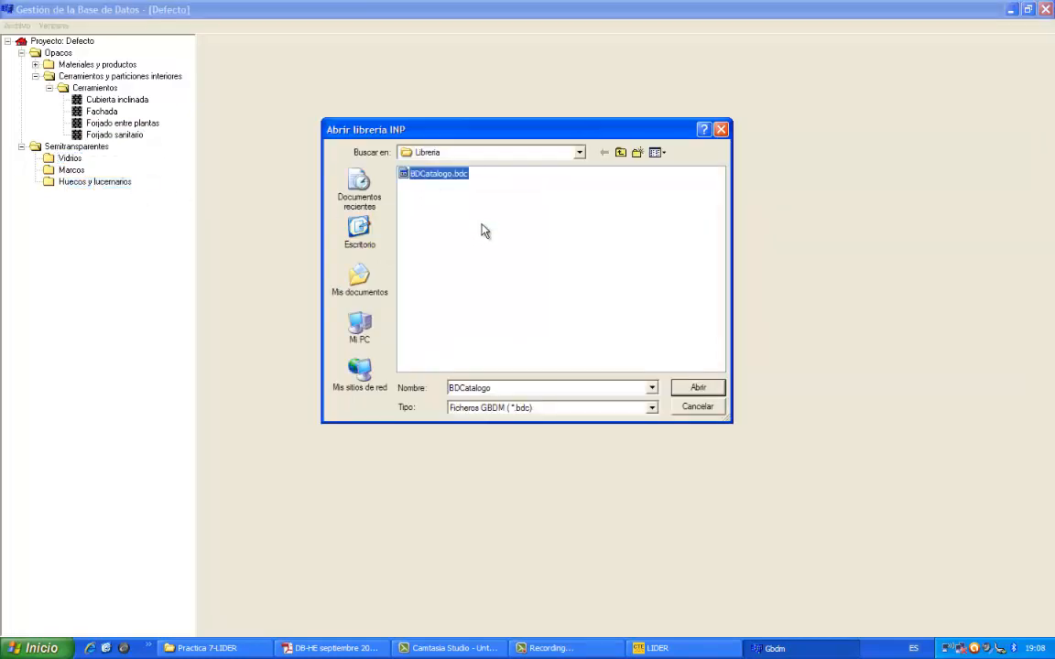
pyautogui.click(697, 388)
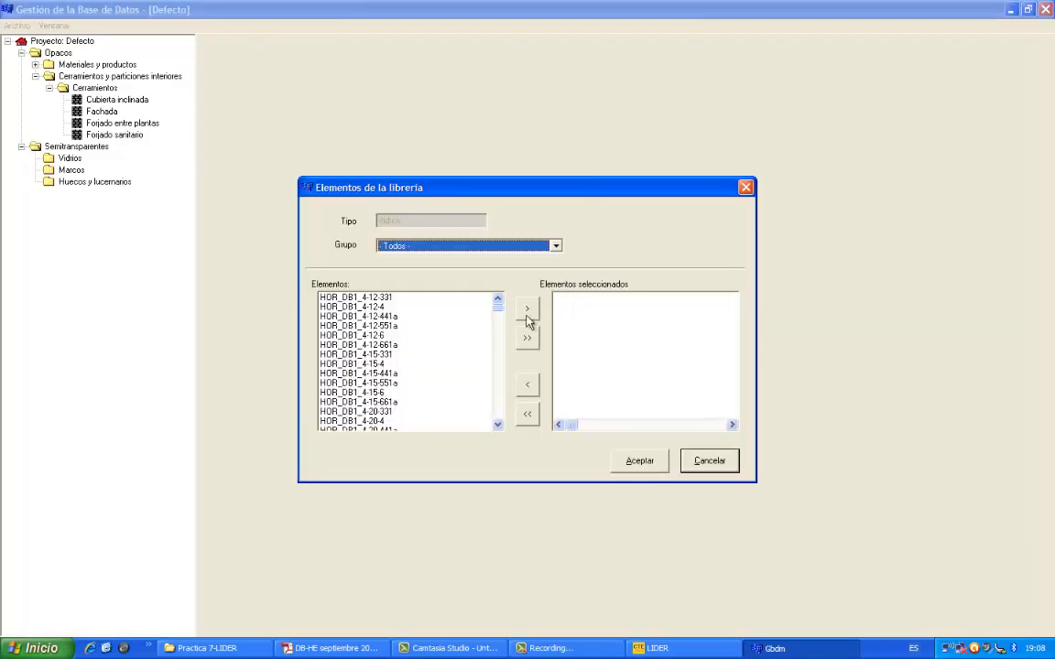
pyautogui.click(526, 340)
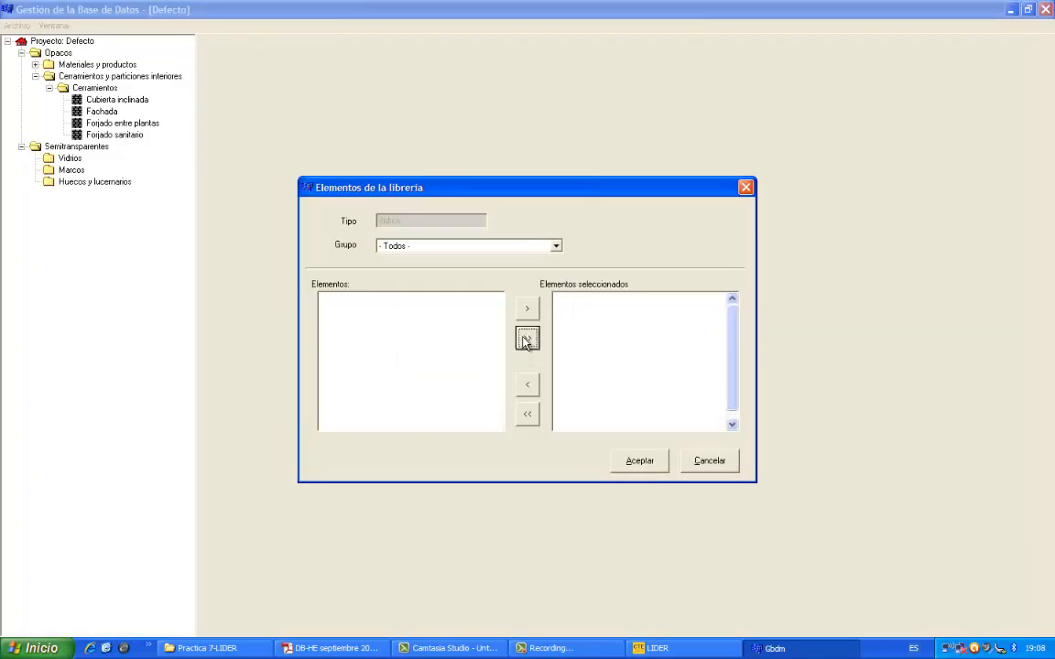
pyautogui.click(643, 462)
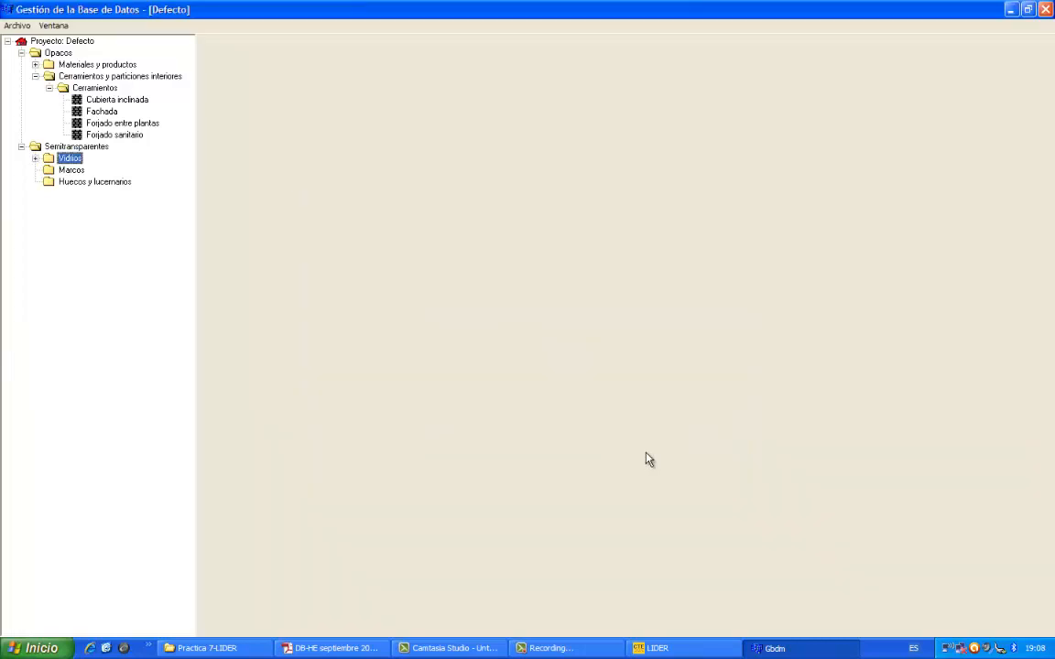
# - Load all frame elements from the BDCatalogo.bdc library into Marcos and look over the loaded frame and glass groups
pyautogui.click(51, 172)
pyautogui.rightClick(50, 171)
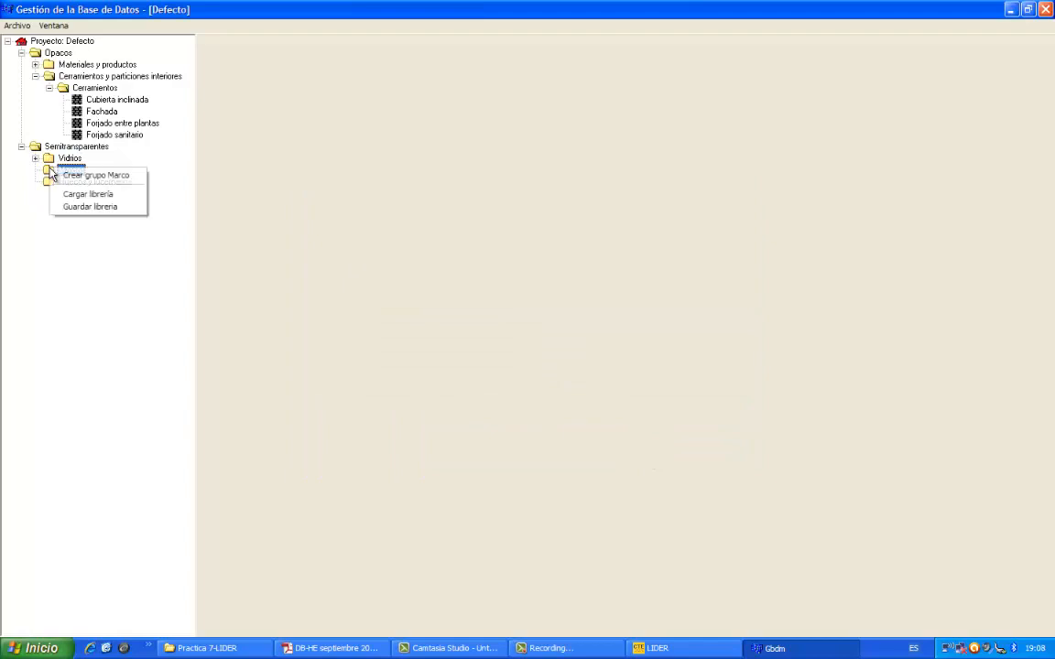
pyautogui.click(92, 193)
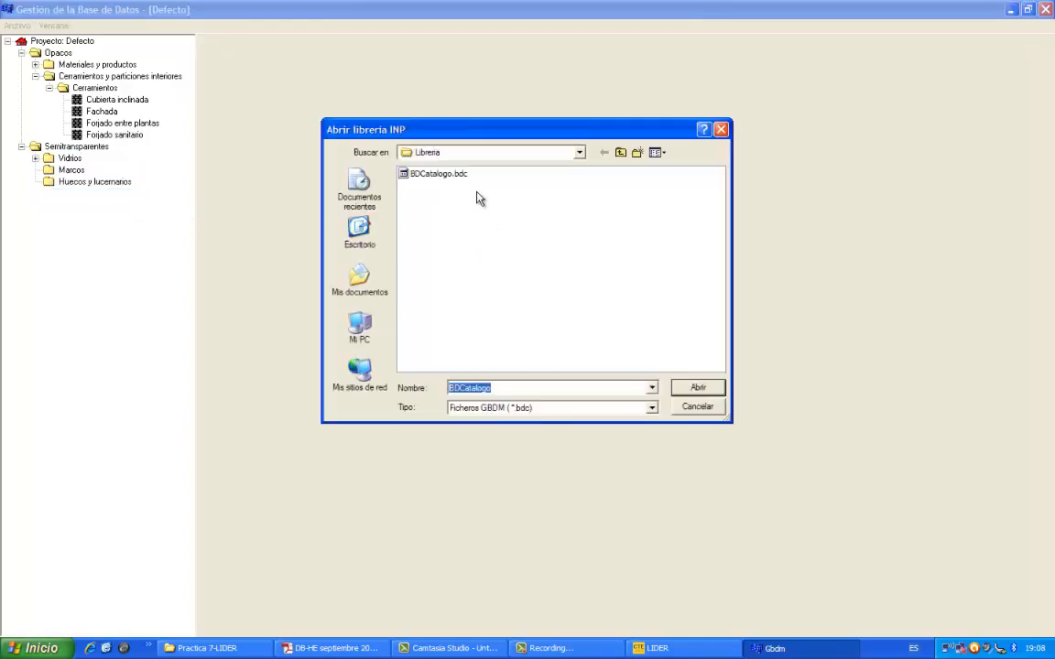
pyautogui.click(457, 174)
pyautogui.click(699, 390)
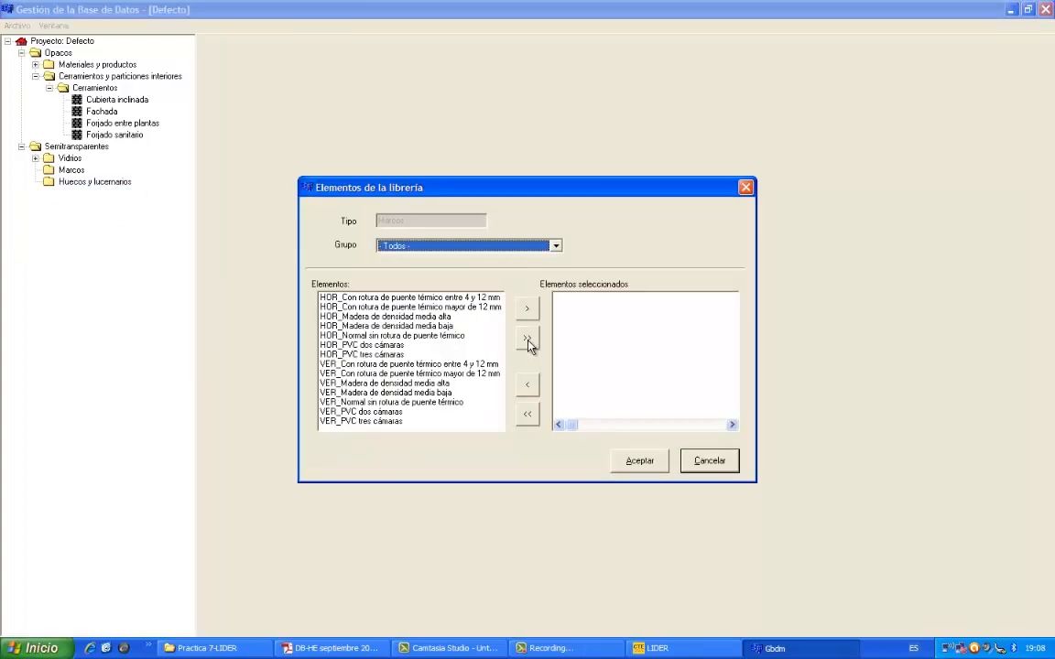
pyautogui.click(527, 338)
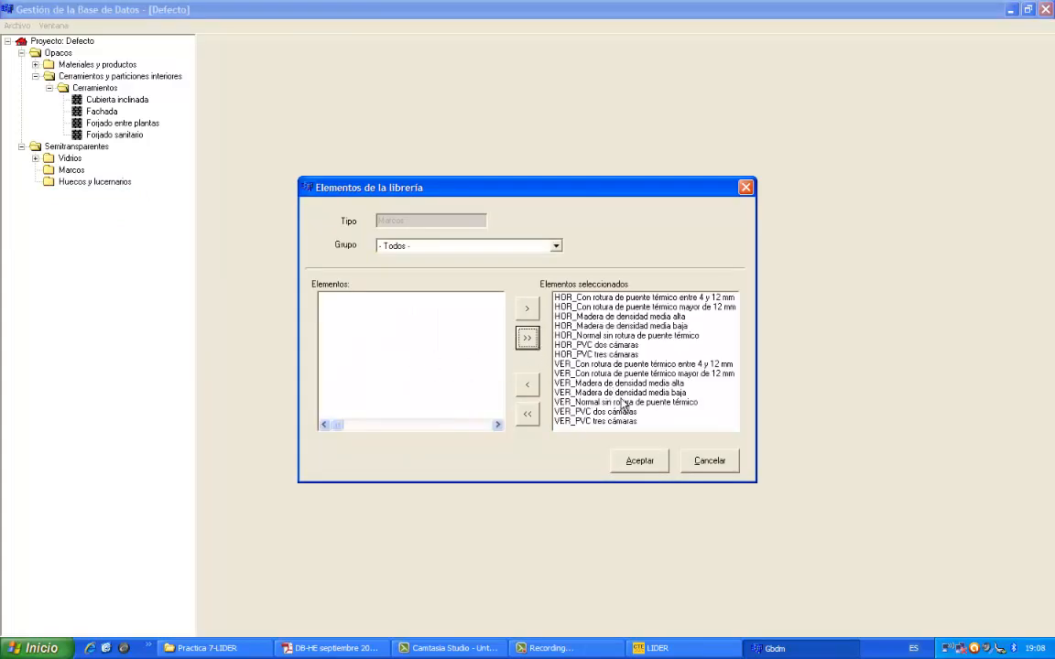
pyautogui.click(638, 460)
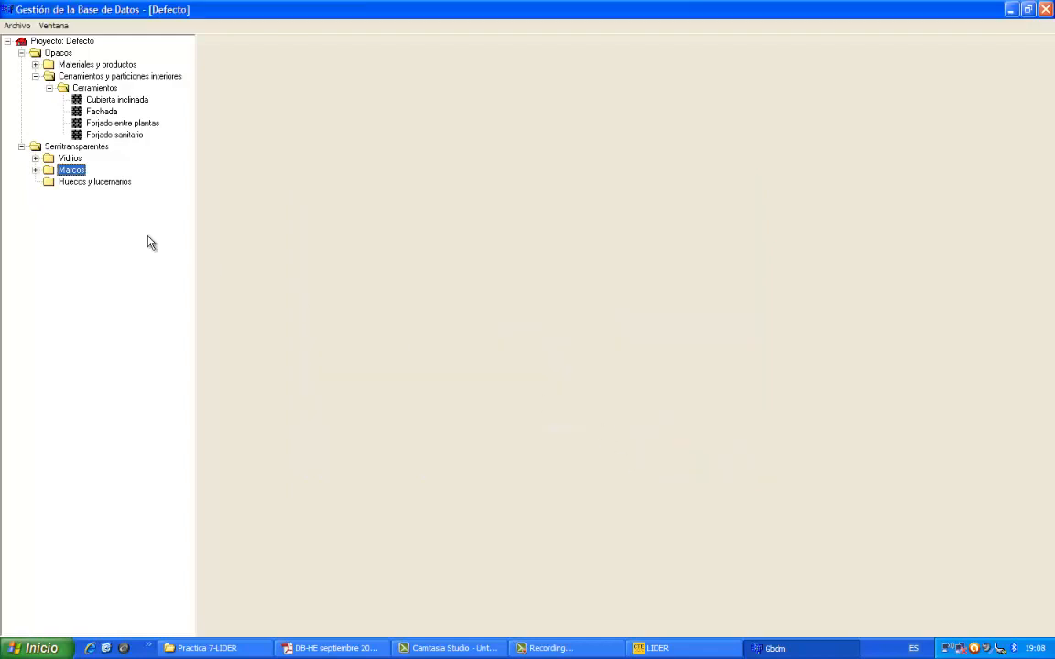
pyautogui.click(35, 169)
pyautogui.click(35, 159)
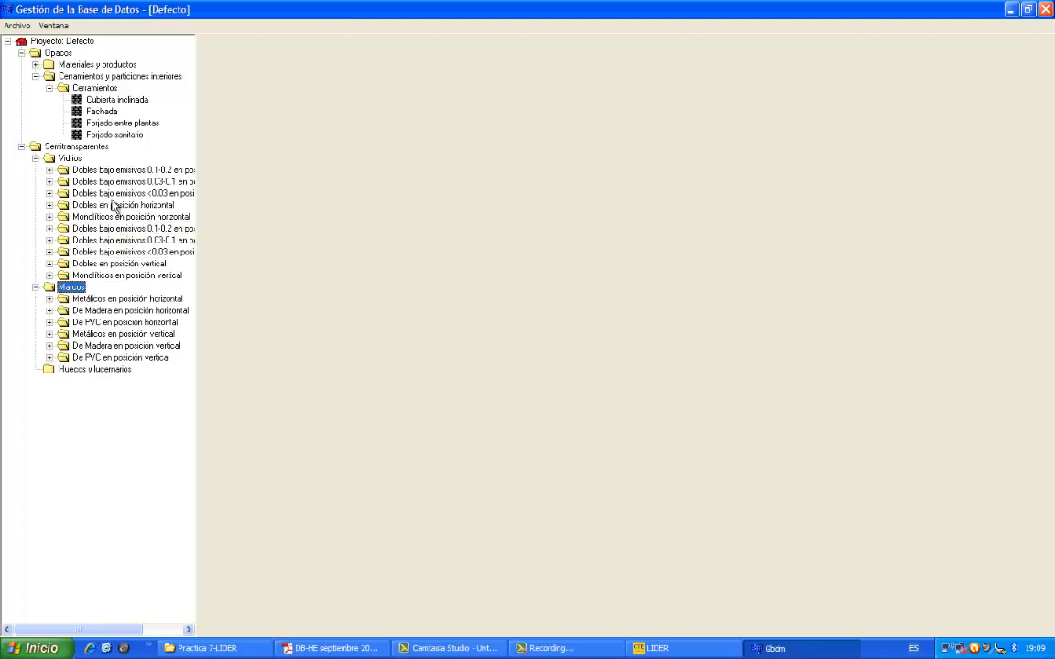
pyautogui.click(35, 158)
# - Create an opening group named Ventanas under Huecos y lucernarios
pyautogui.click(48, 254)
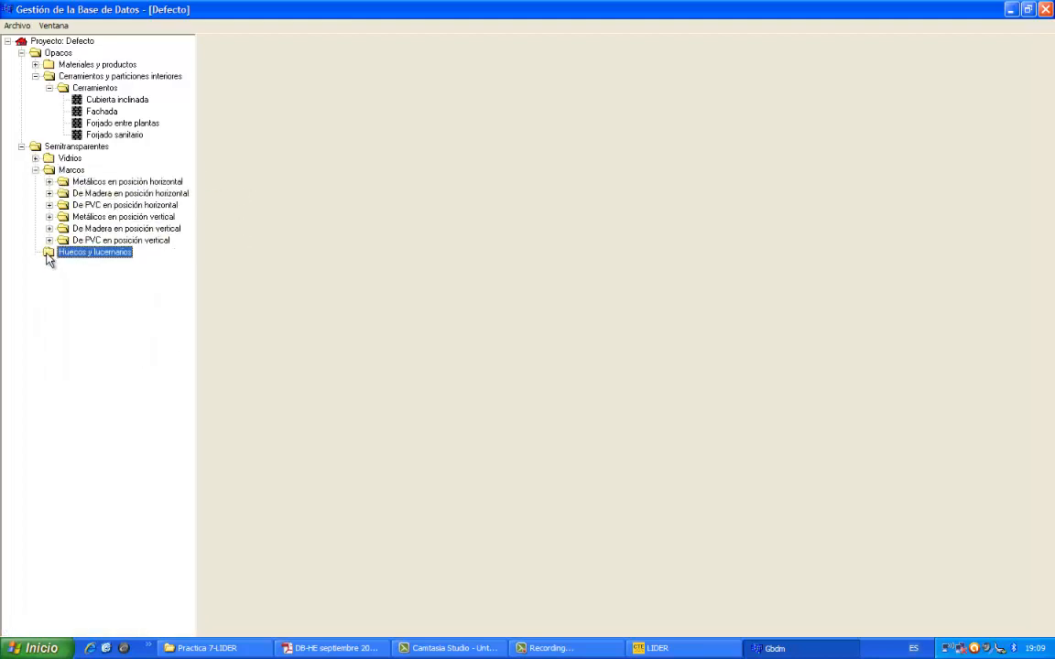
pyautogui.rightClick(49, 256)
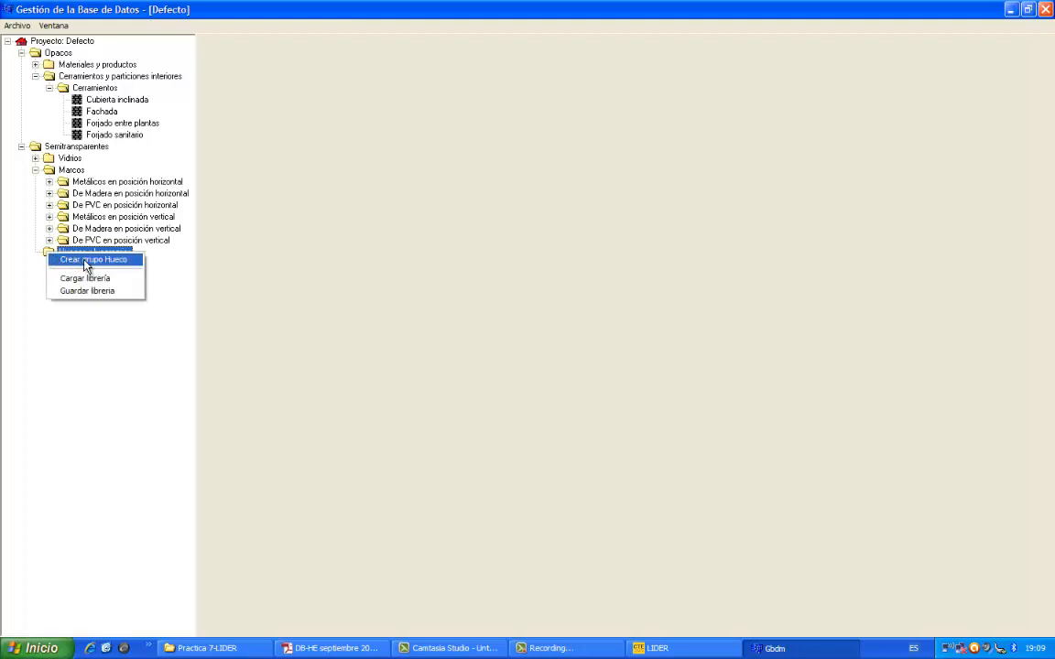
pyautogui.click(92, 260)
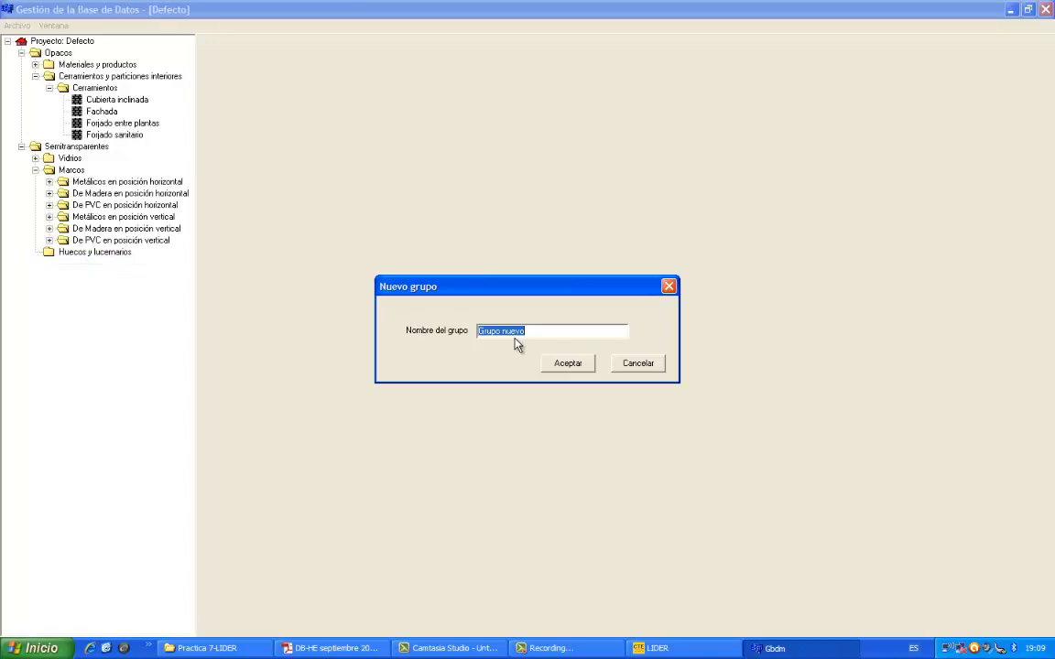
pyautogui.write('Ventanas')
pyautogui.click(570, 366)
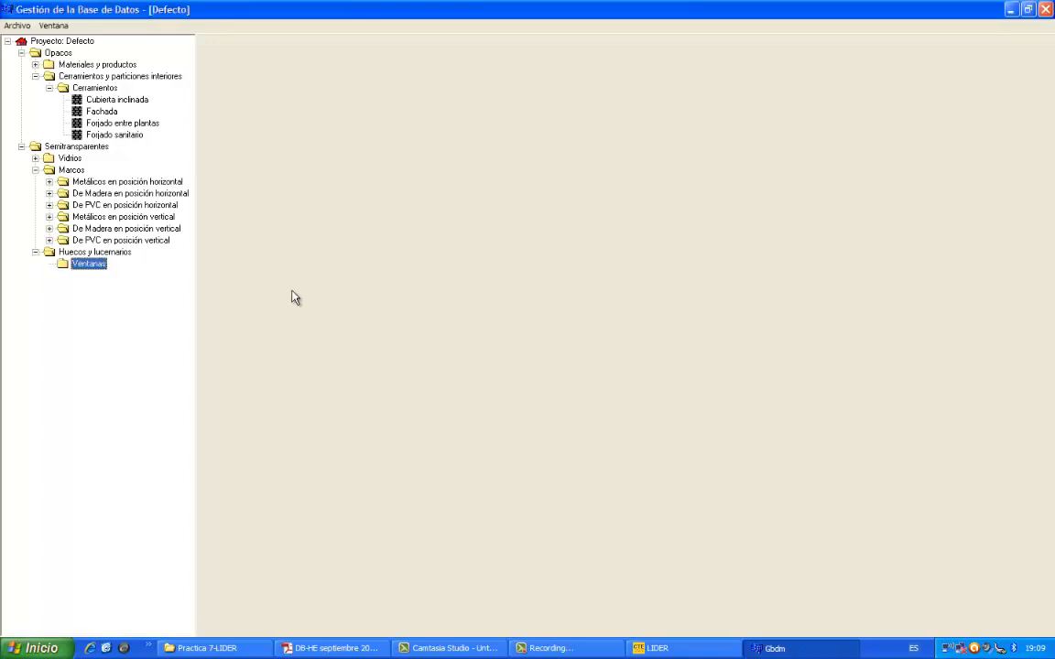
# - Create a new opening in the Ventanas group and name it Ventana 1
pyautogui.rightClick(85, 264)
pyautogui.click(114, 284)
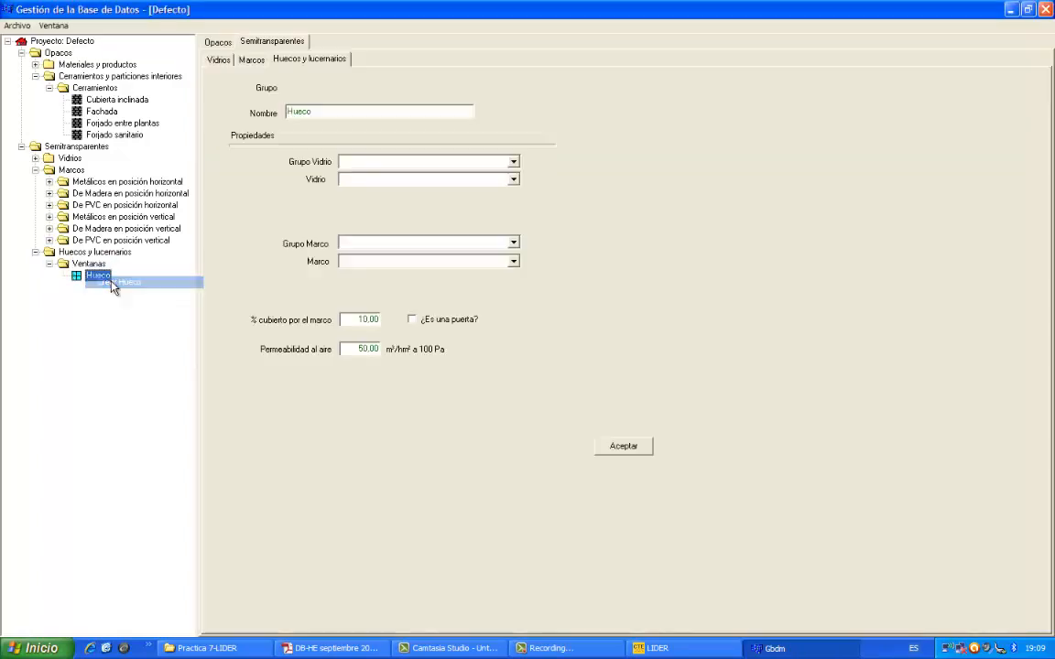
pyautogui.click(322, 113)
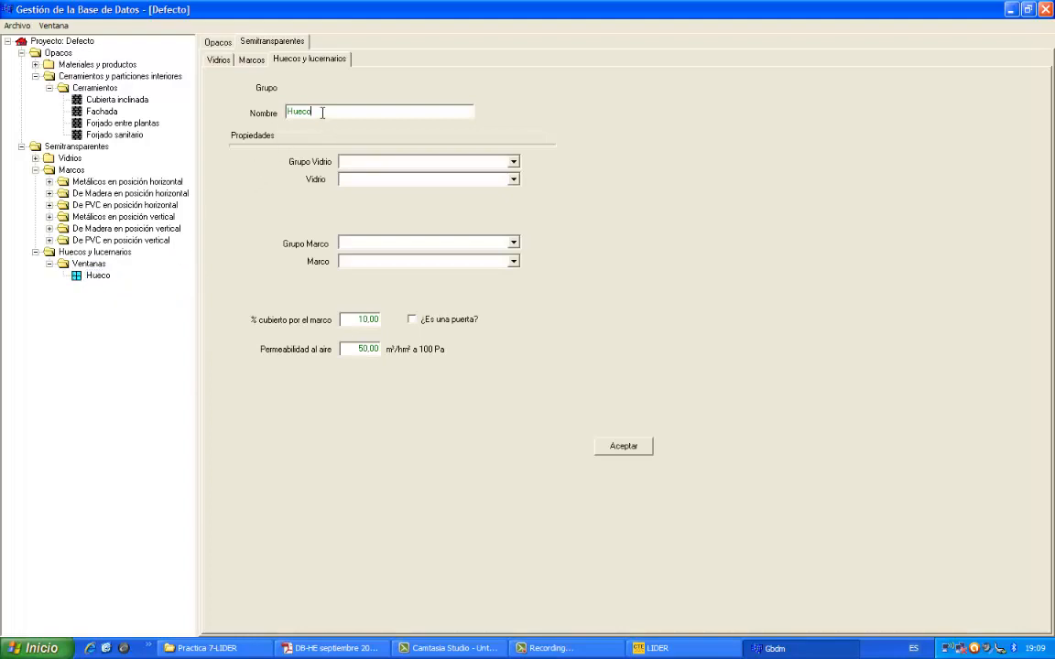
pyautogui.press('BackSpace')
pyautogui.press('BackSpace')
pyautogui.press('BackSpace')
pyautogui.press('BackSpace')
pyautogui.press('BackSpace')
pyautogui.write('Ventana 1')
# - Assign Ventana 1 the glass VER_DC_4-20-6 from the group Dobles en posición vertical
pyautogui.click(514, 162)
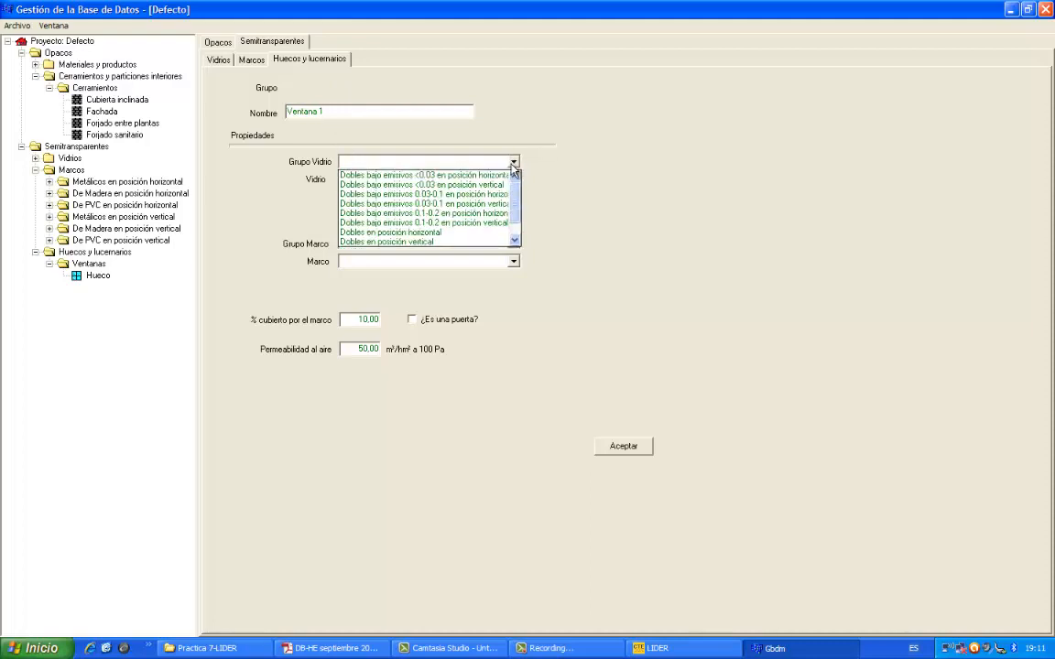
pyautogui.click(417, 241)
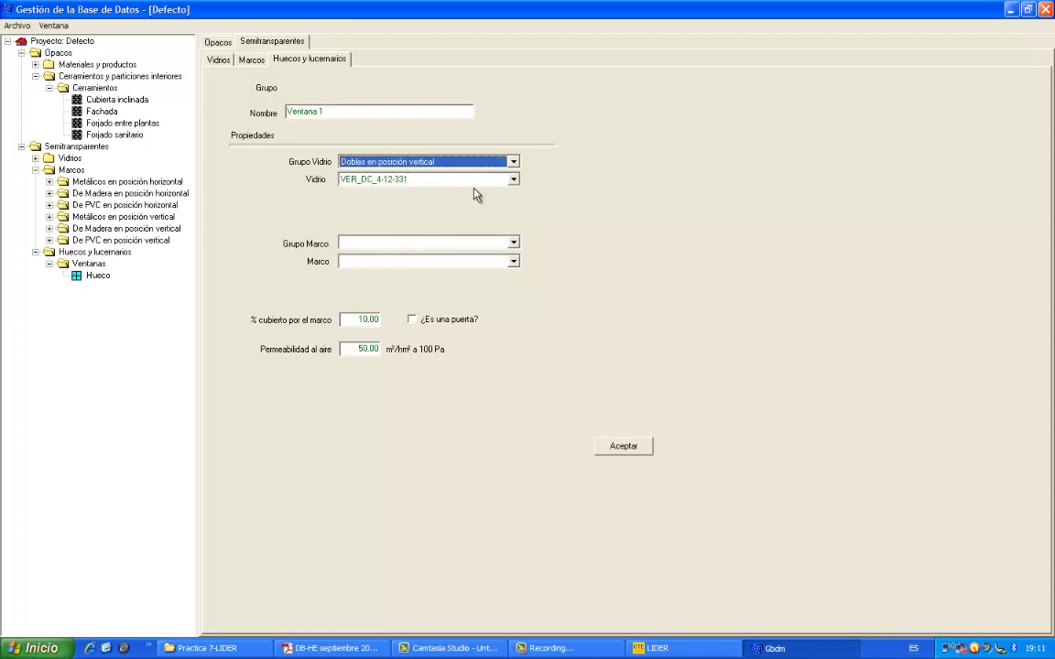
pyautogui.click(513, 179)
pyautogui.scroll(-2, 413, 238)
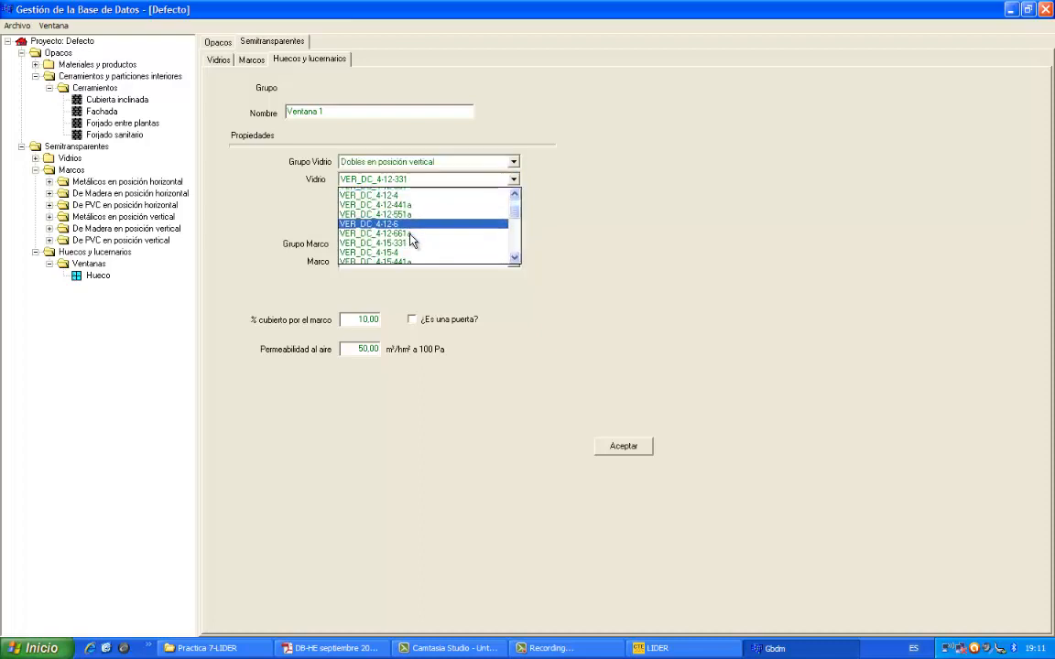
pyautogui.scroll(-6, 411, 240)
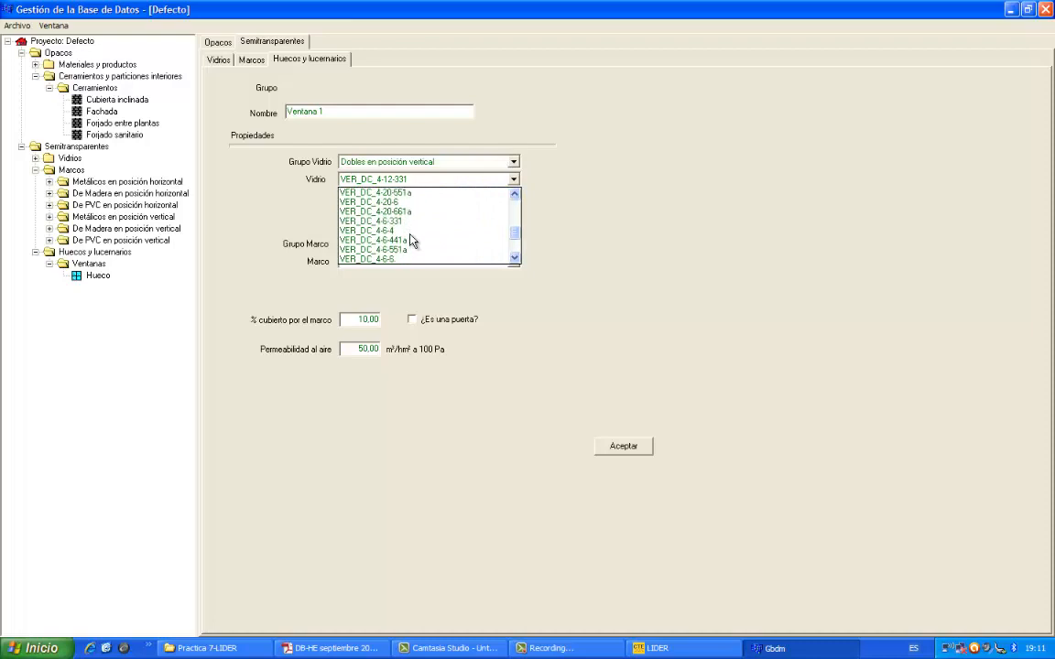
pyautogui.scroll(2, 411, 240)
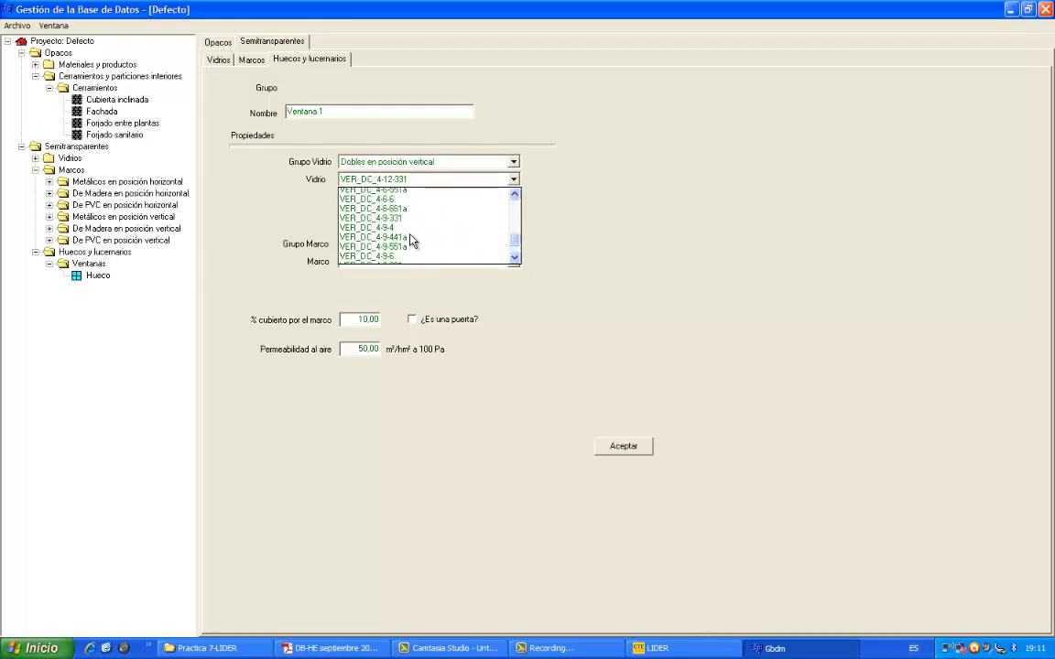
pyautogui.scroll(3, 408, 229)
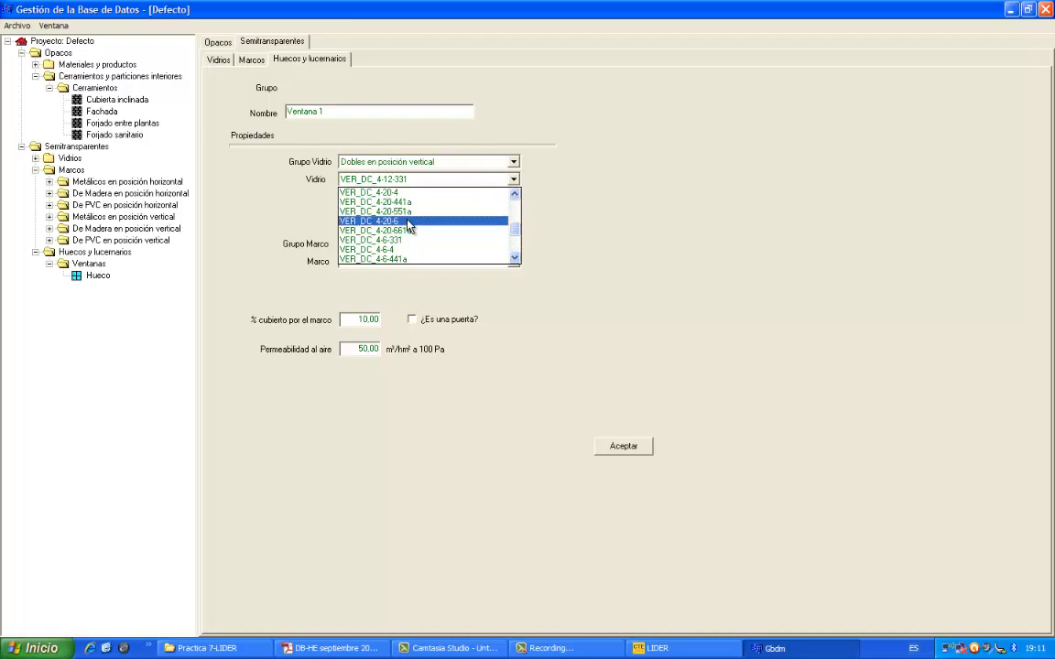
pyautogui.click(409, 221)
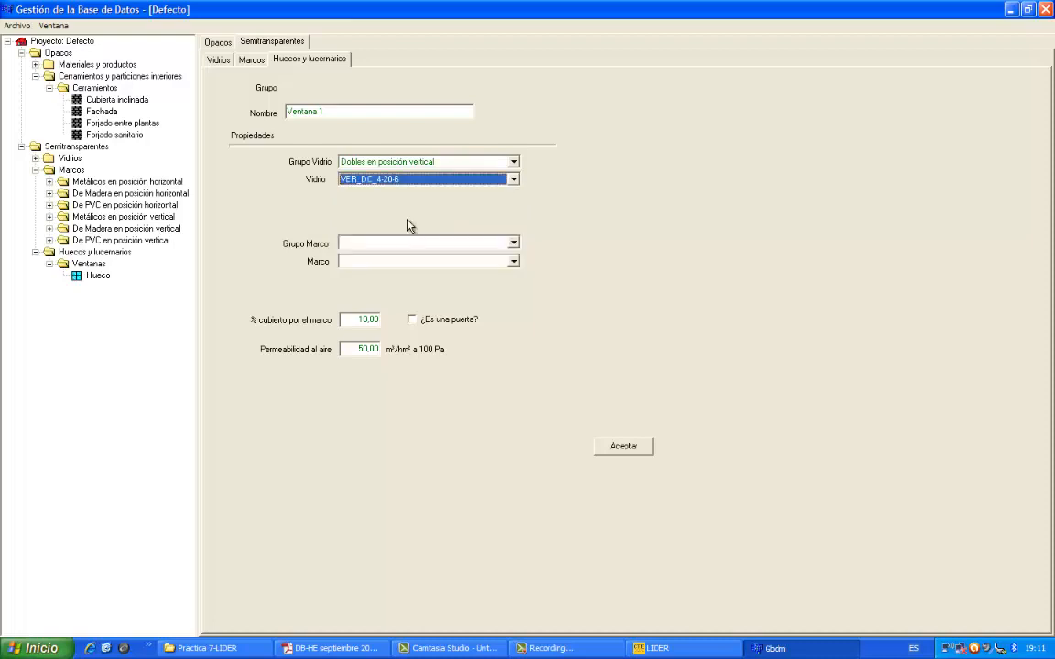
# - Assign Ventana 1 the frame VER_Con rotura de puente térmico mayor de 12 mm from the group Metálicos en posición vertical
pyautogui.click(515, 245)
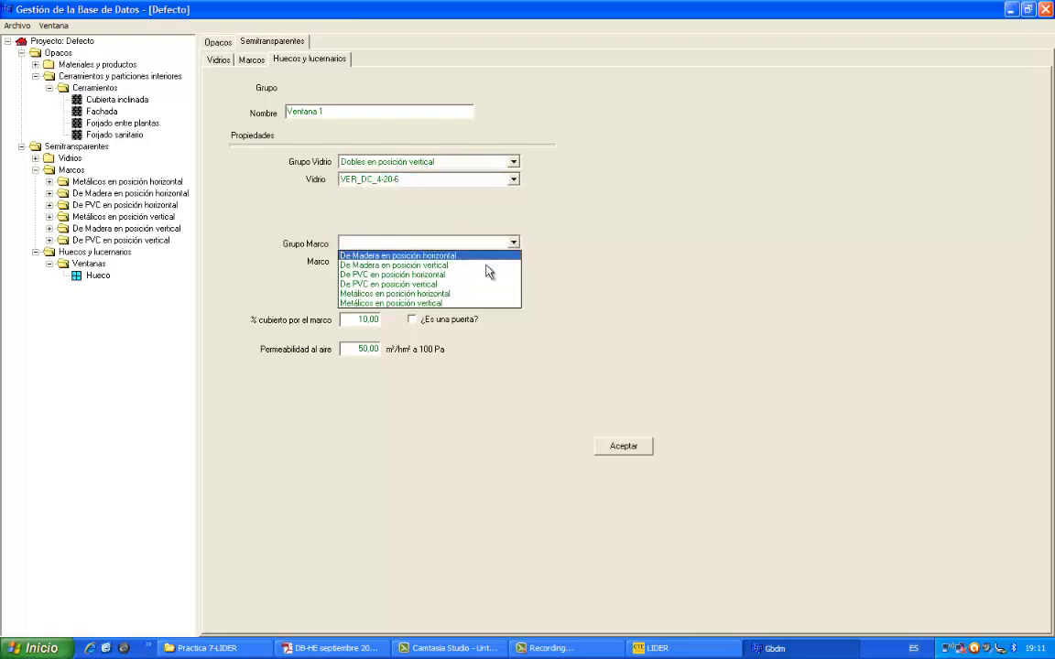
pyautogui.click(431, 306)
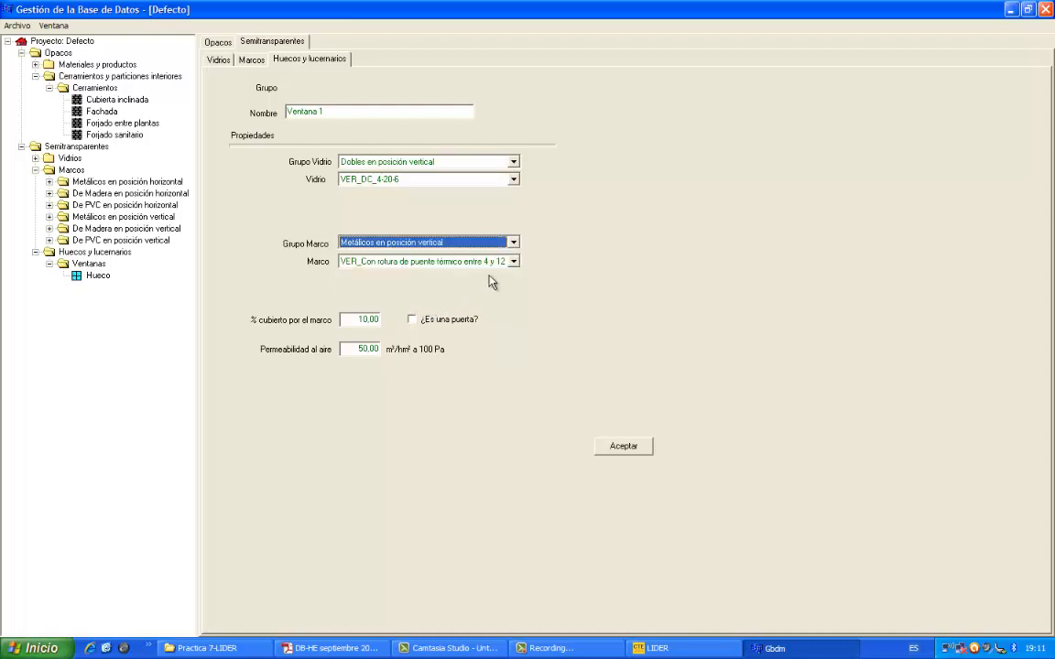
pyautogui.click(515, 263)
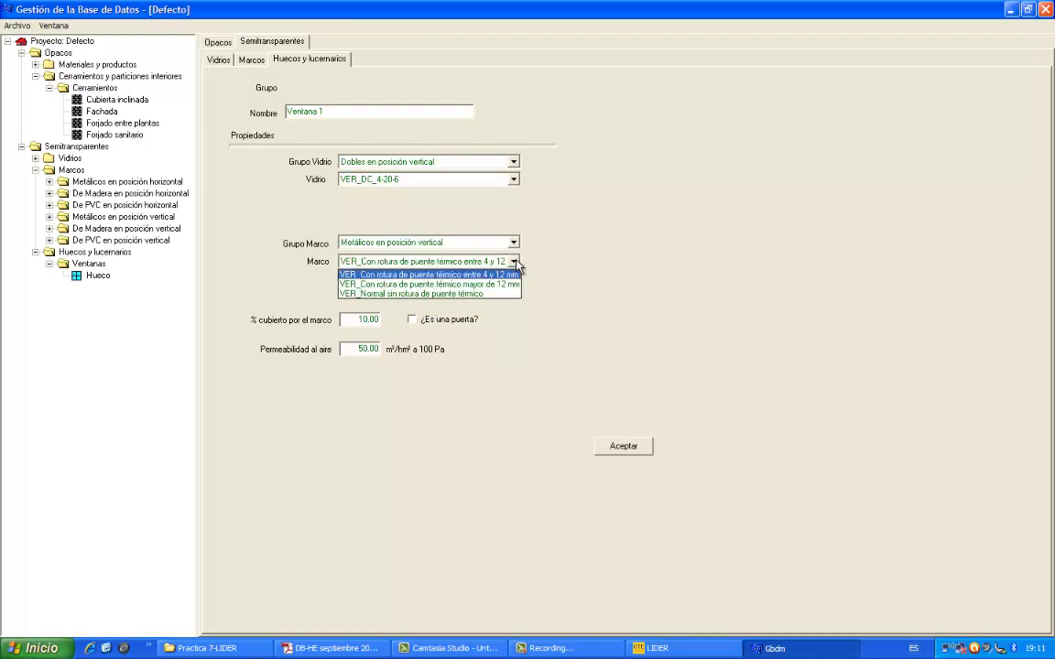
pyautogui.click(465, 284)
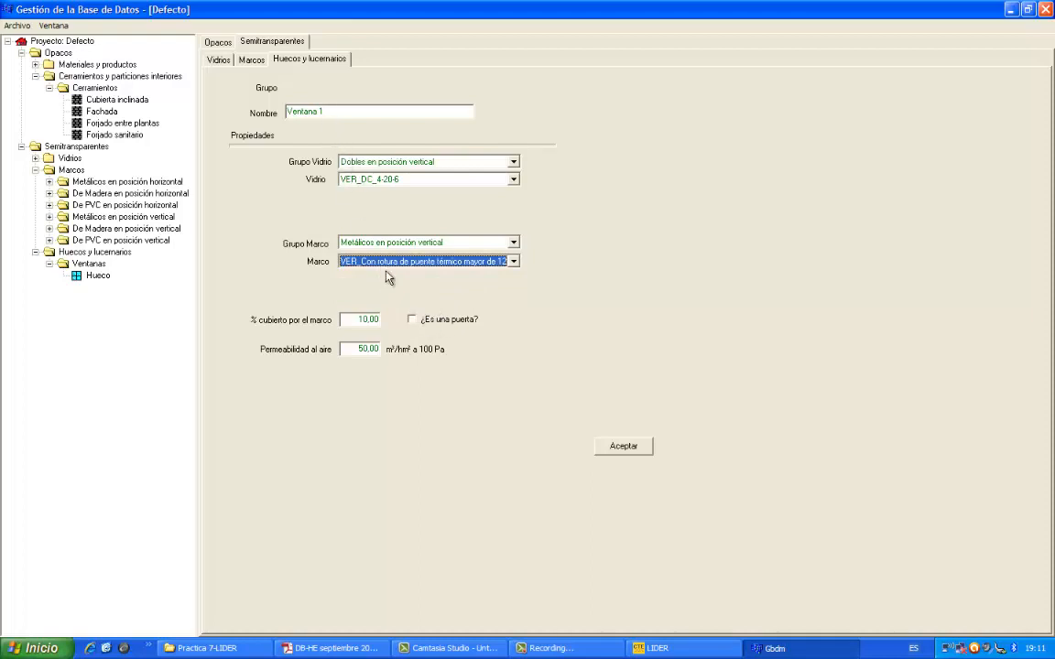
# - Set the frame coverage to 21,21 % and the air permeability to 27 m³/hm² at 100 Pa, not as a door, and accept Ventana 1
pyautogui.click(412, 320)
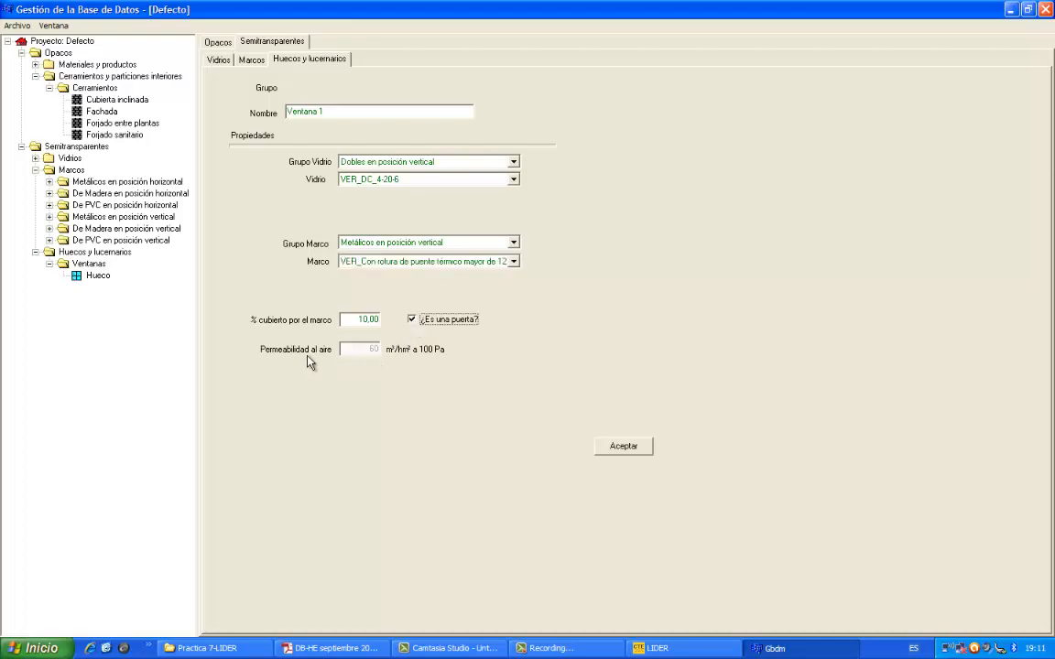
pyautogui.click(411, 320)
pyautogui.moveTo(355, 320); pyautogui.dragTo(383, 322)
pyautogui.press('BackSpace')
pyautogui.write('22')
pyautogui.press('BackSpace')
pyautogui.write('.21')
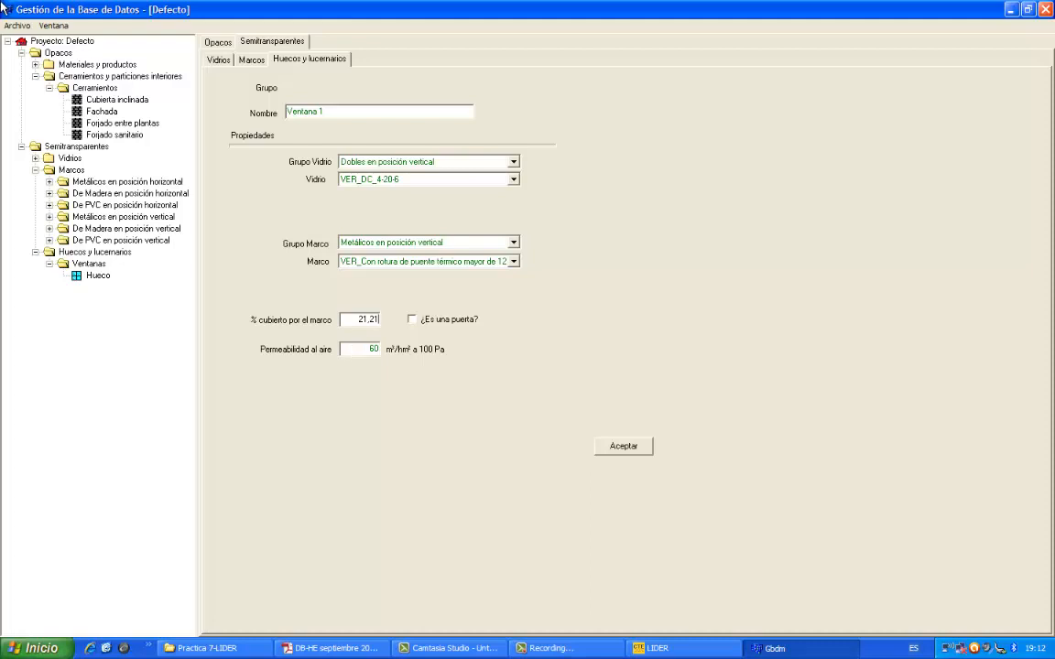
pyautogui.moveTo(364, 348); pyautogui.dragTo(388, 346)
pyautogui.click(619, 448)
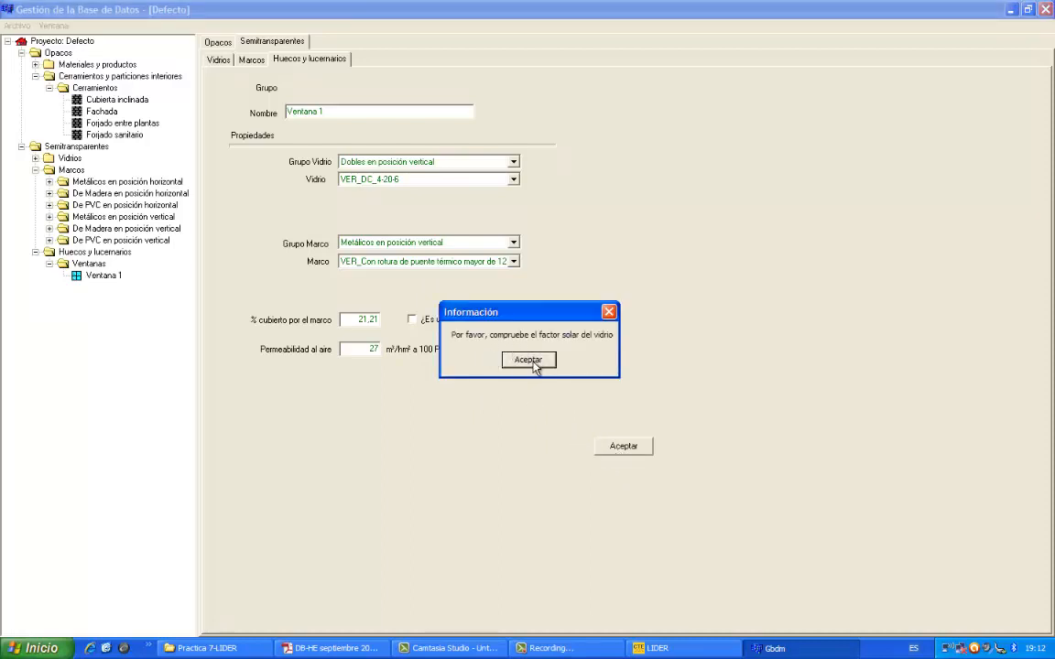
# - Set the solar factor of the glass VER_DC_4-20-6 in the group Dobles en posición vertical to 0,850
pyautogui.click(531, 360)
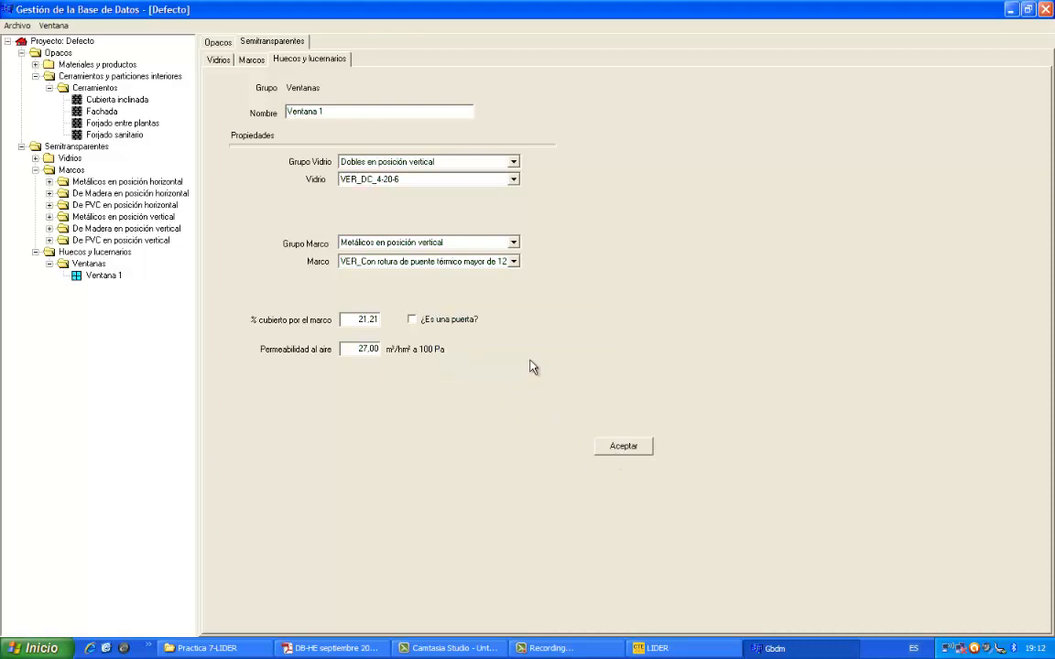
pyautogui.click(212, 60)
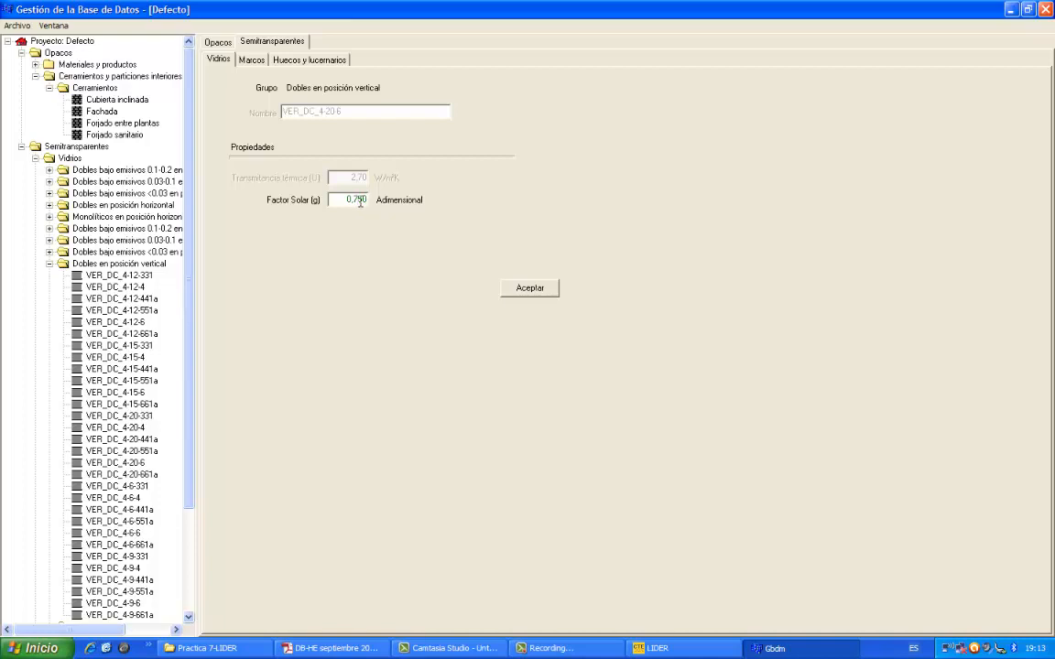
pyautogui.doubleClick(358, 200)
pyautogui.write('0,56')
pyautogui.press('BackSpace')
pyautogui.press('BackSpace')
pyautogui.write('850')
pyautogui.click(36, 158)
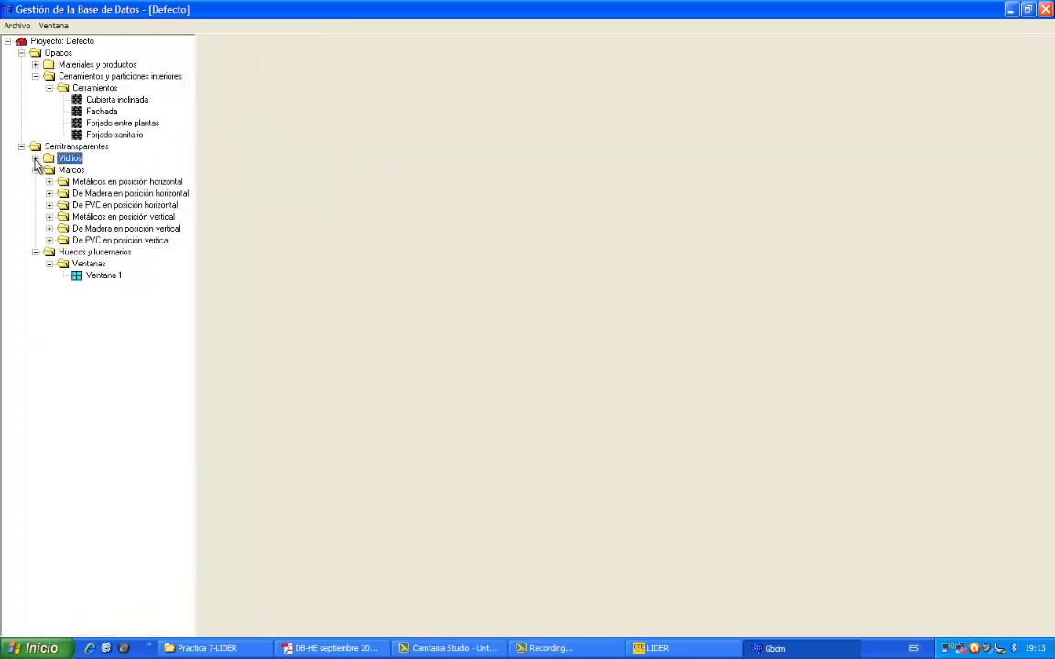
# - Reopen the opening Ventana 1 and accept its definition again
pyautogui.click(101, 276)
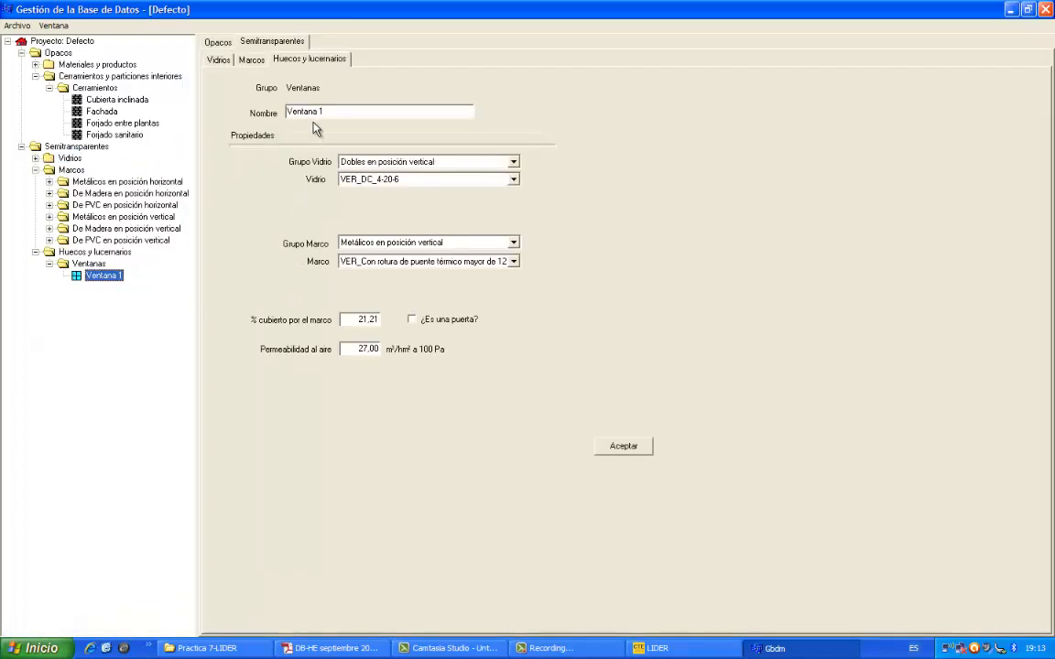
pyautogui.click(620, 455)
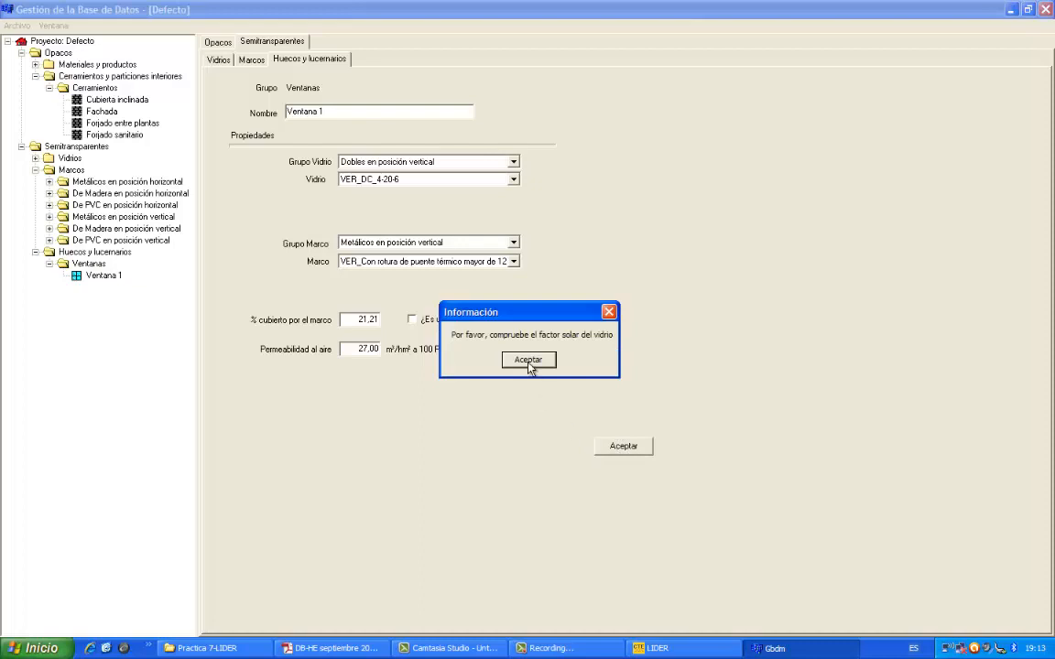
pyautogui.click(532, 429)
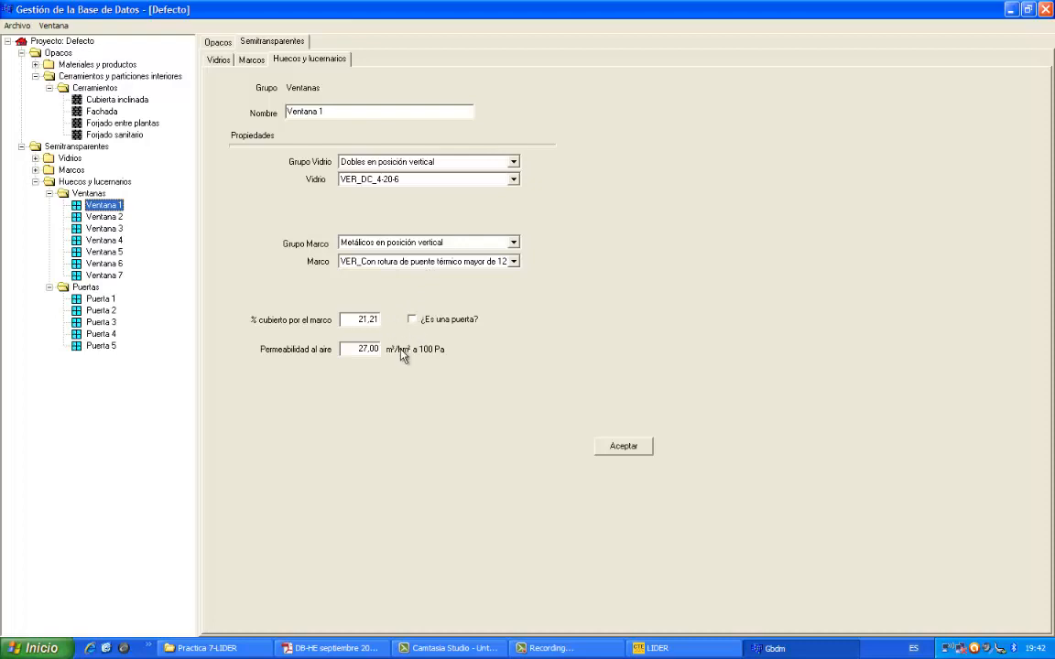
# - Examine the properties of Puerta 1 to Puerta 5 and of the glass and frame used by the openings
pyautogui.click(87, 288)
pyautogui.click(97, 300)
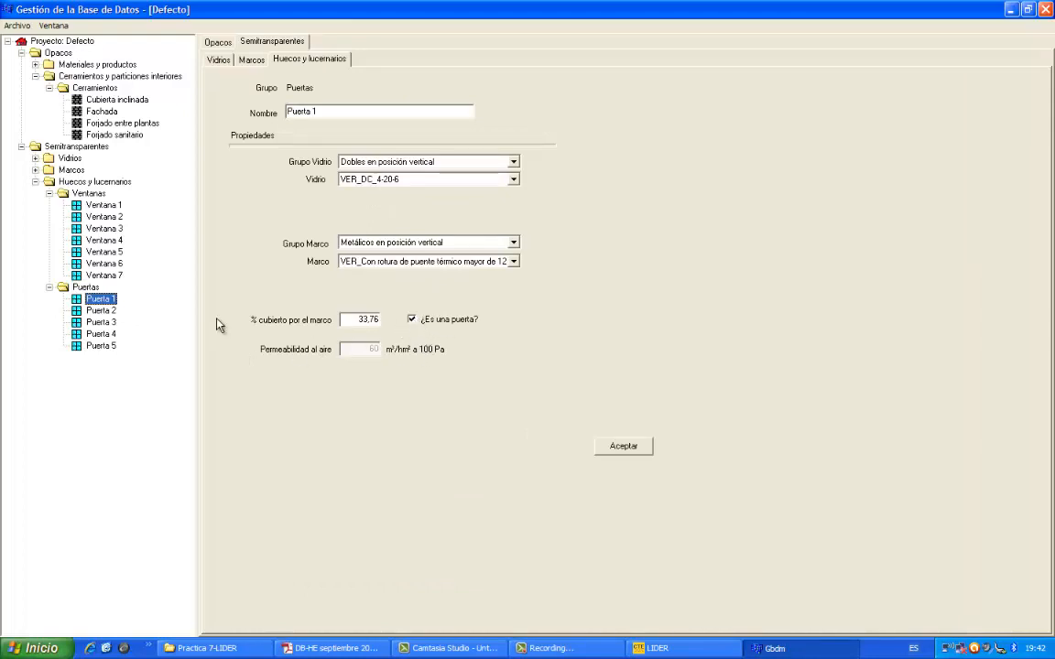
pyautogui.click(110, 311)
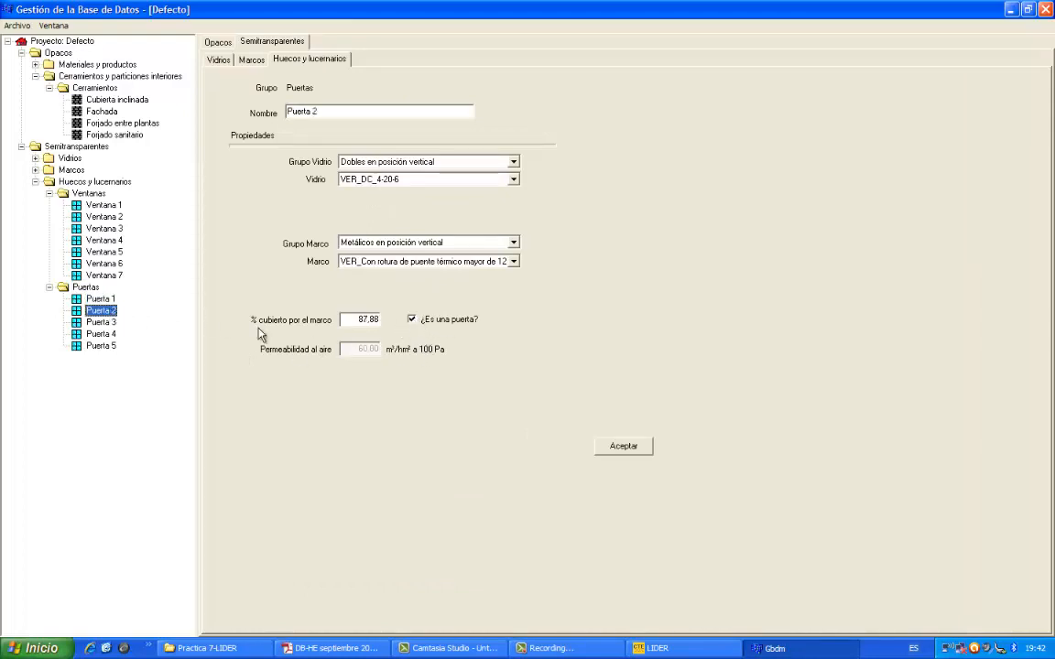
pyautogui.click(101, 323)
pyautogui.click(103, 334)
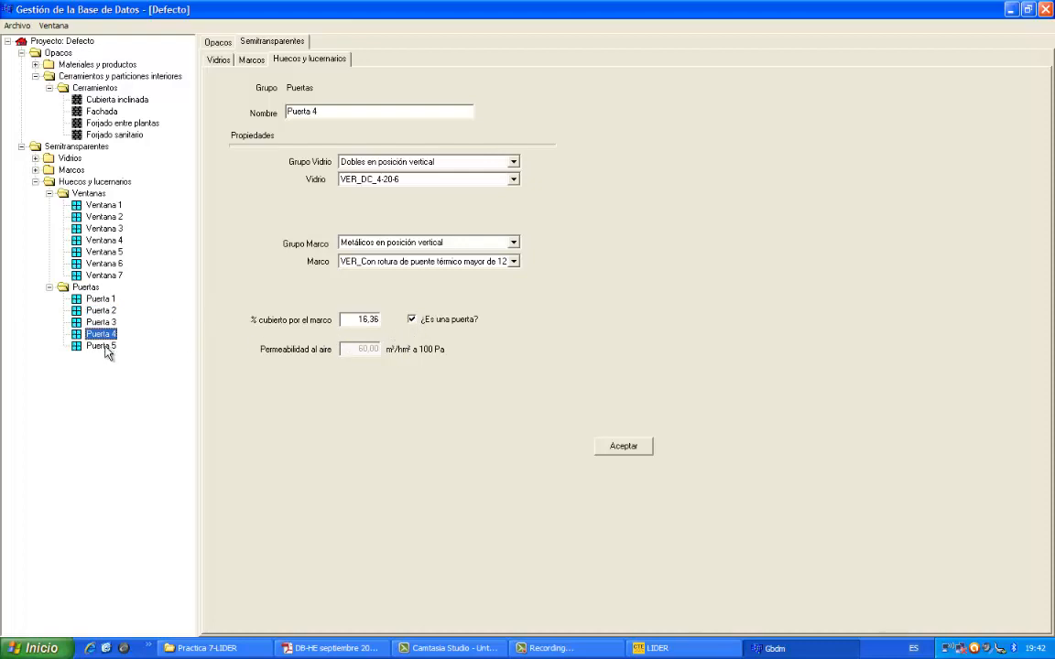
pyautogui.click(103, 346)
pyautogui.click(218, 61)
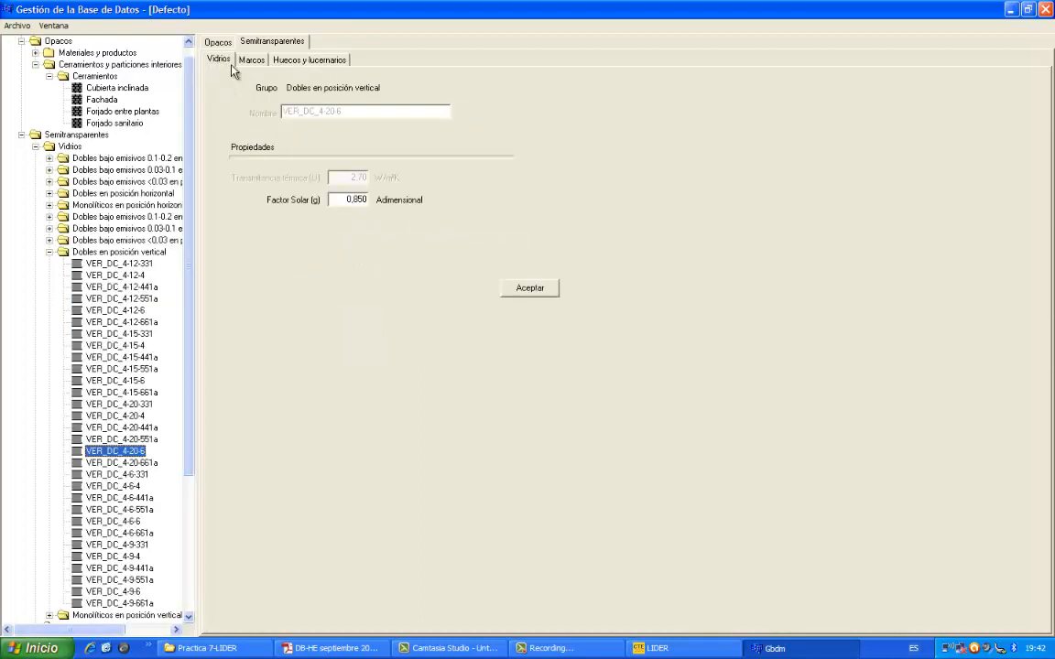
pyautogui.click(250, 61)
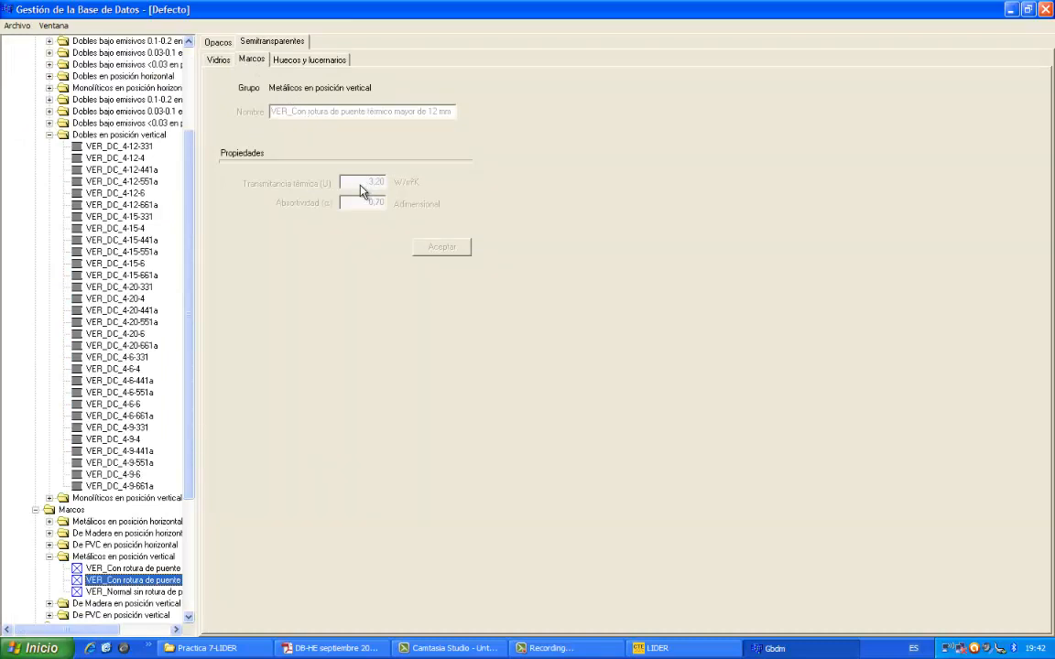
pyautogui.click(219, 61)
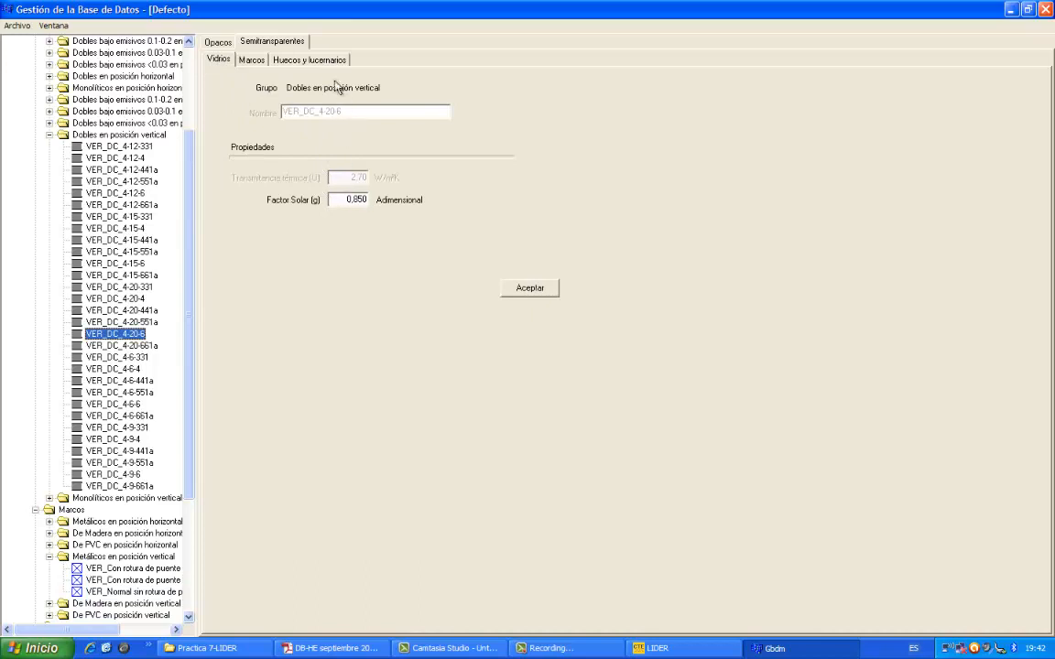
pyautogui.click(304, 61)
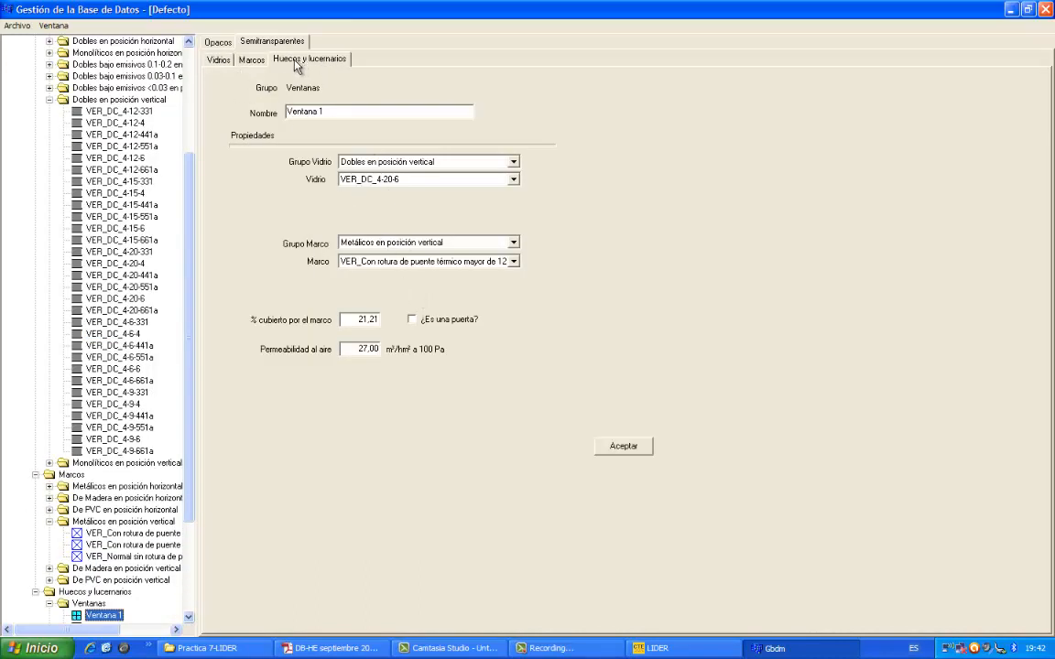
pyautogui.click(222, 61)
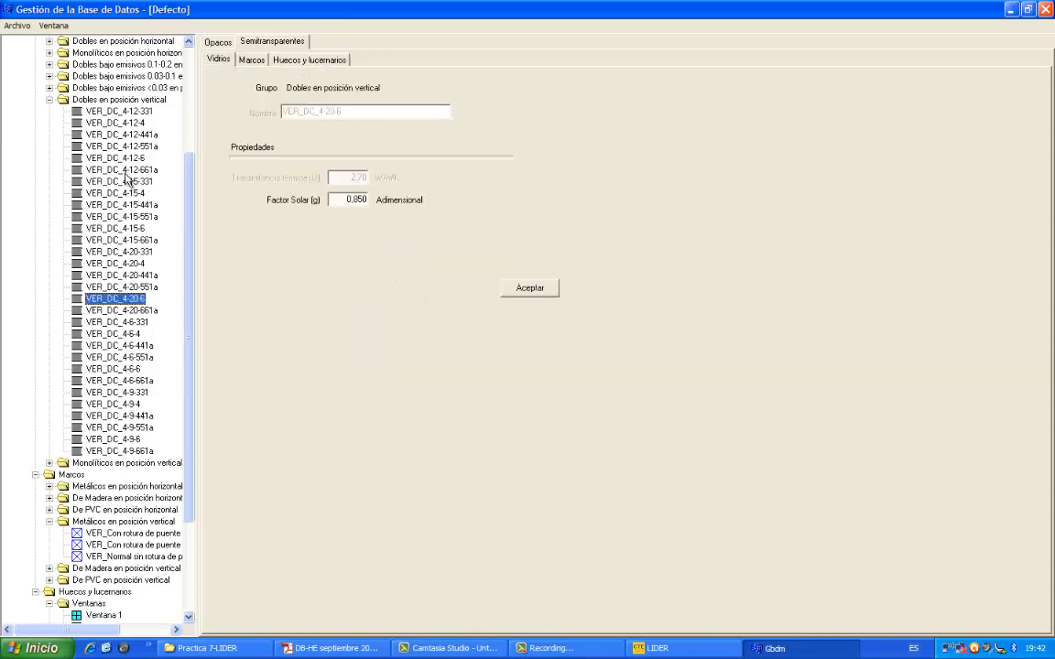
# - Collapse the database tree down to the project root
pyautogui.click(49, 99)
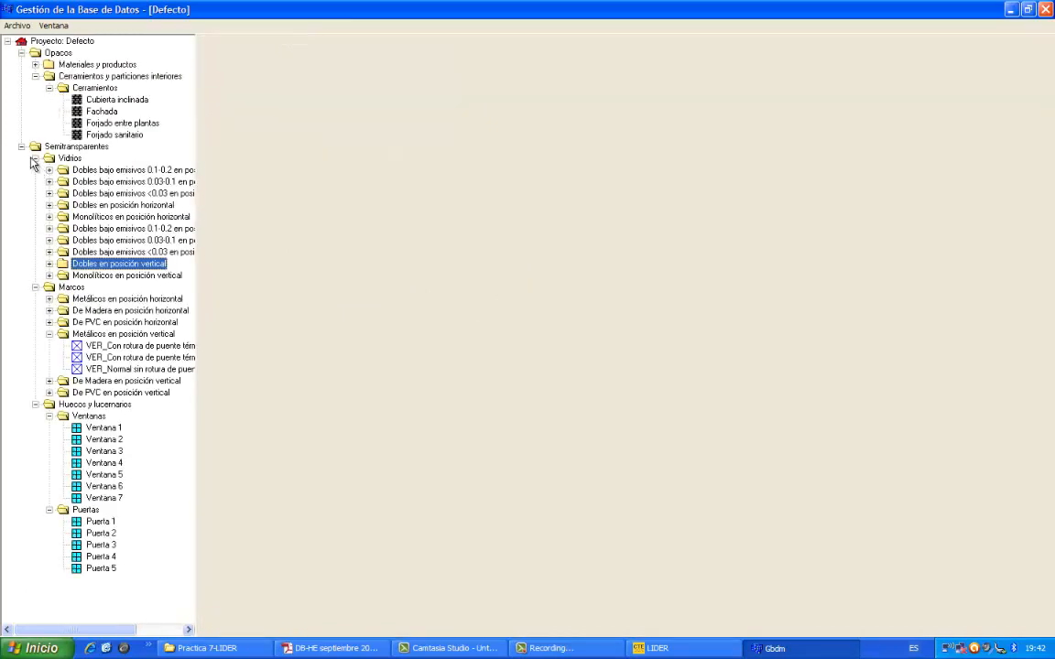
pyautogui.click(34, 287)
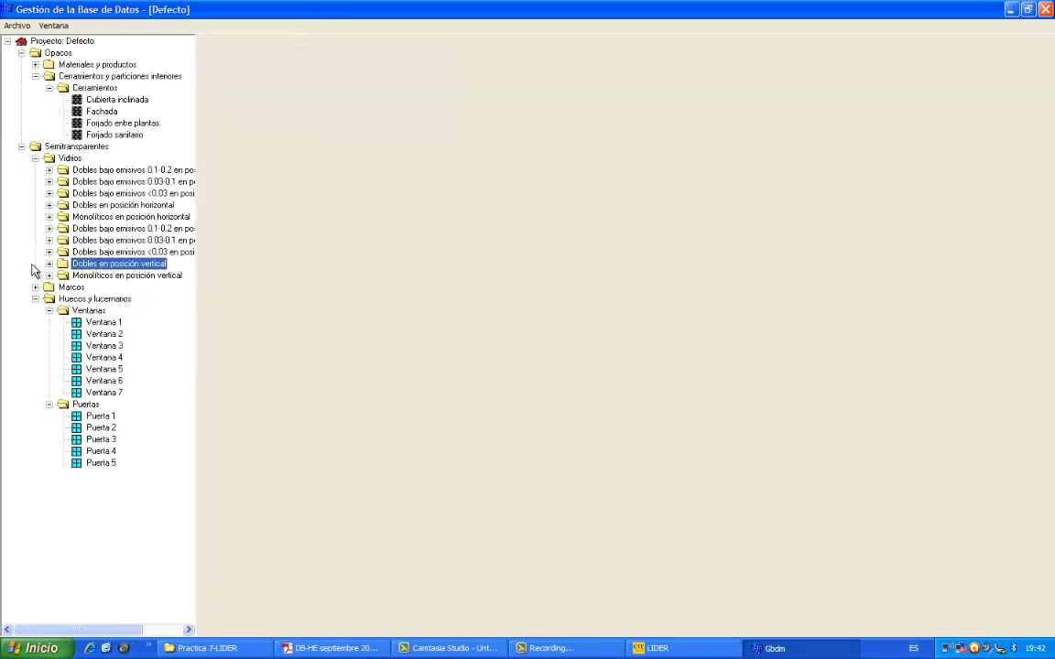
pyautogui.click(21, 146)
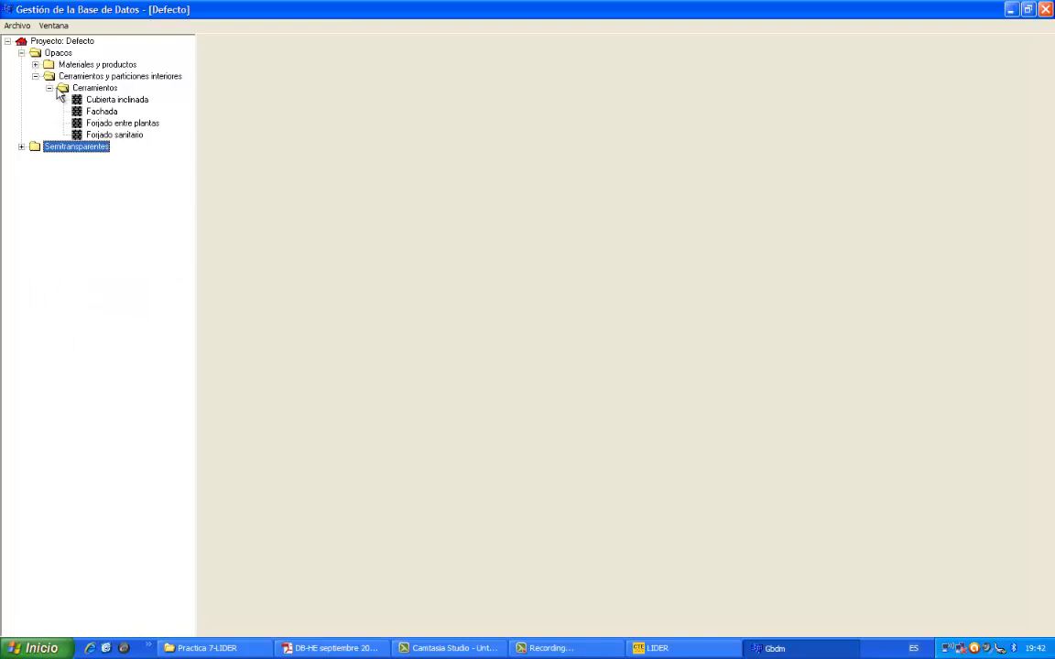
pyautogui.click(8, 42)
# - Save the database and return to the LIDER main window
pyautogui.click(16, 26)
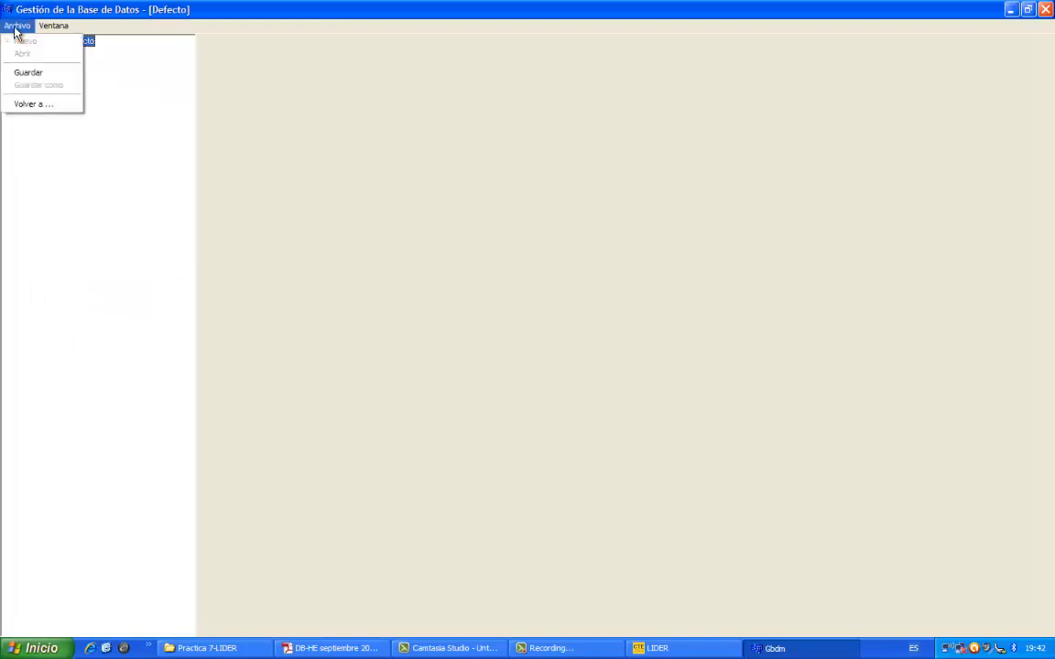
pyautogui.click(34, 74)
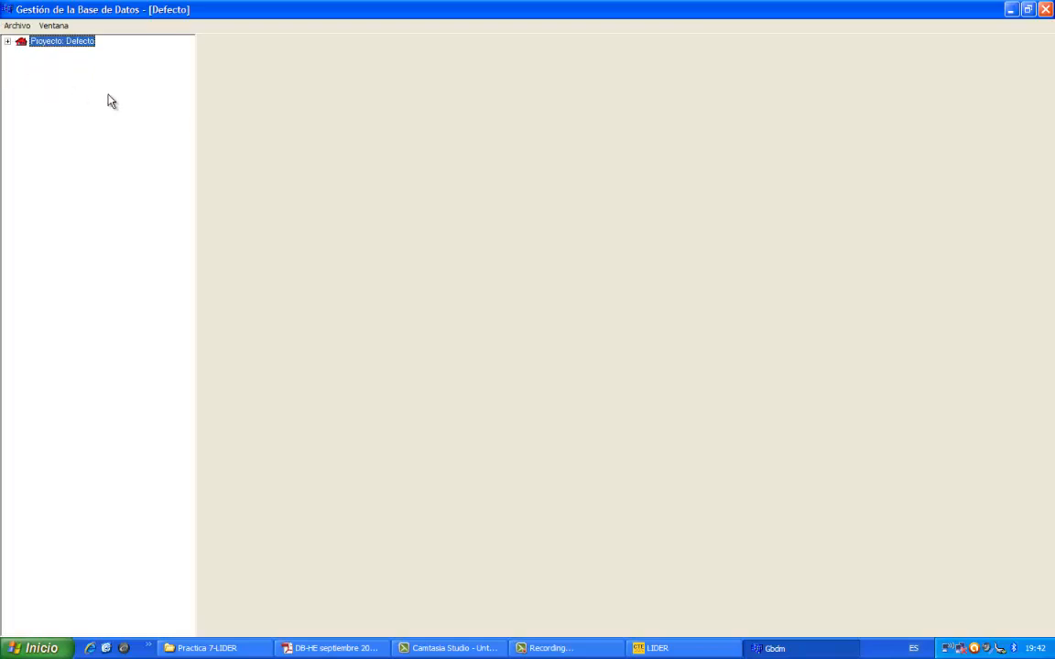
pyautogui.click(16, 27)
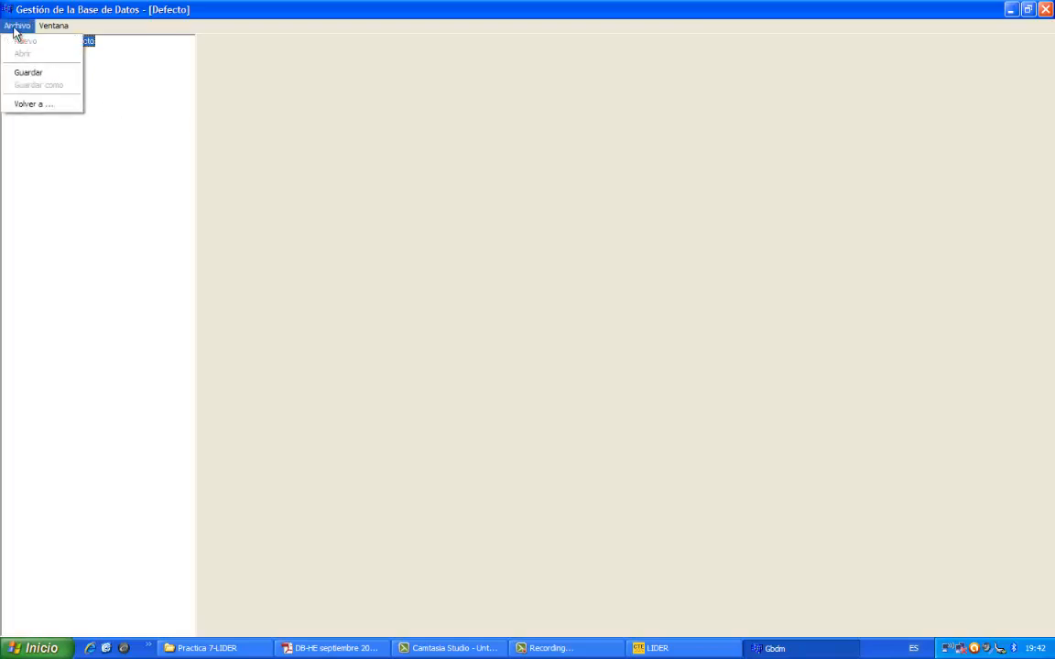
pyautogui.click(34, 106)
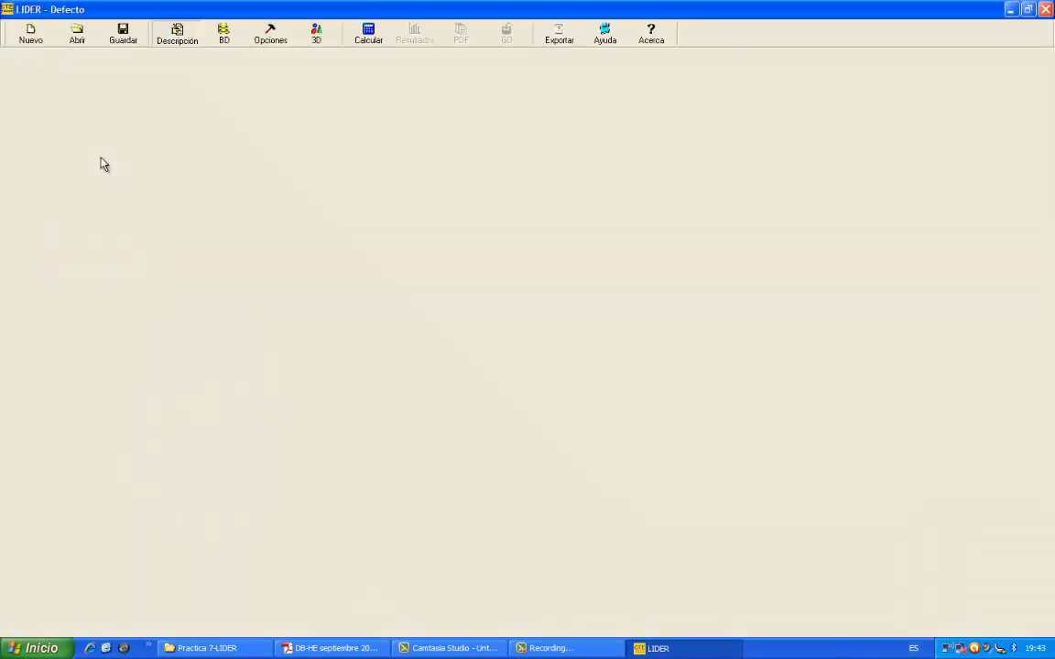
# - In the workspace options, enable continuing calculations when minimum requirements are not met and Triangulación Automática, and accept
pyautogui.click(271, 41)
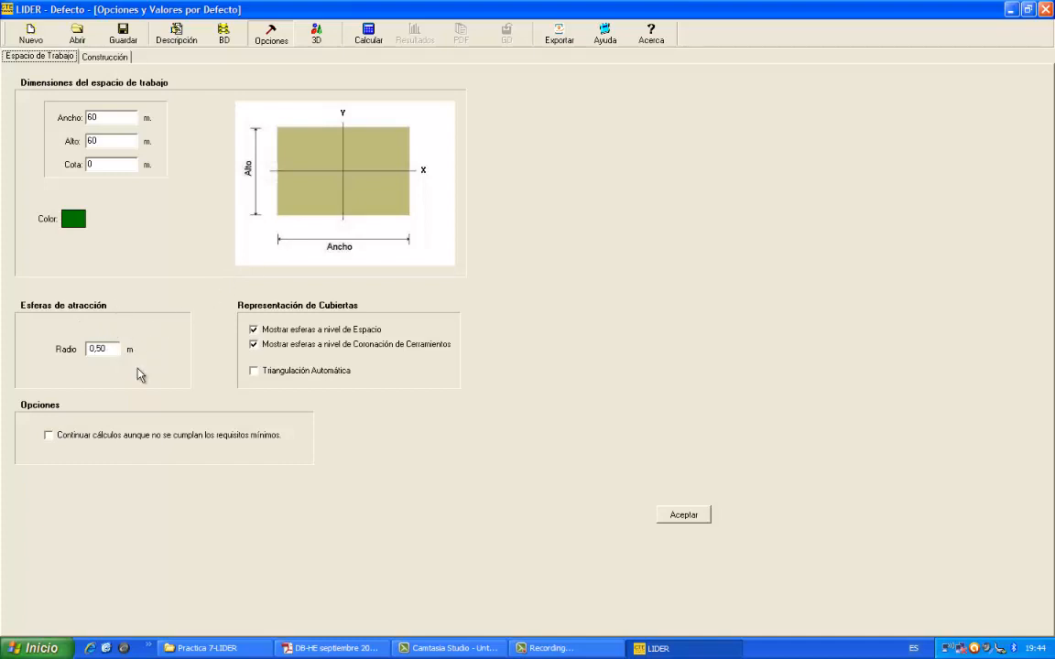
pyautogui.click(50, 436)
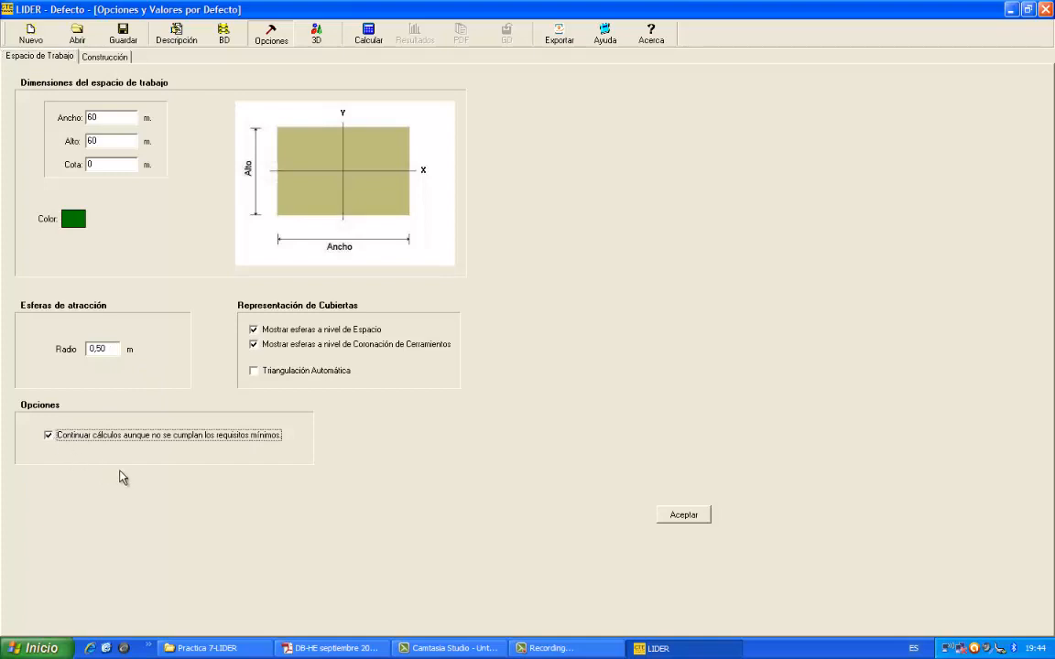
pyautogui.click(255, 373)
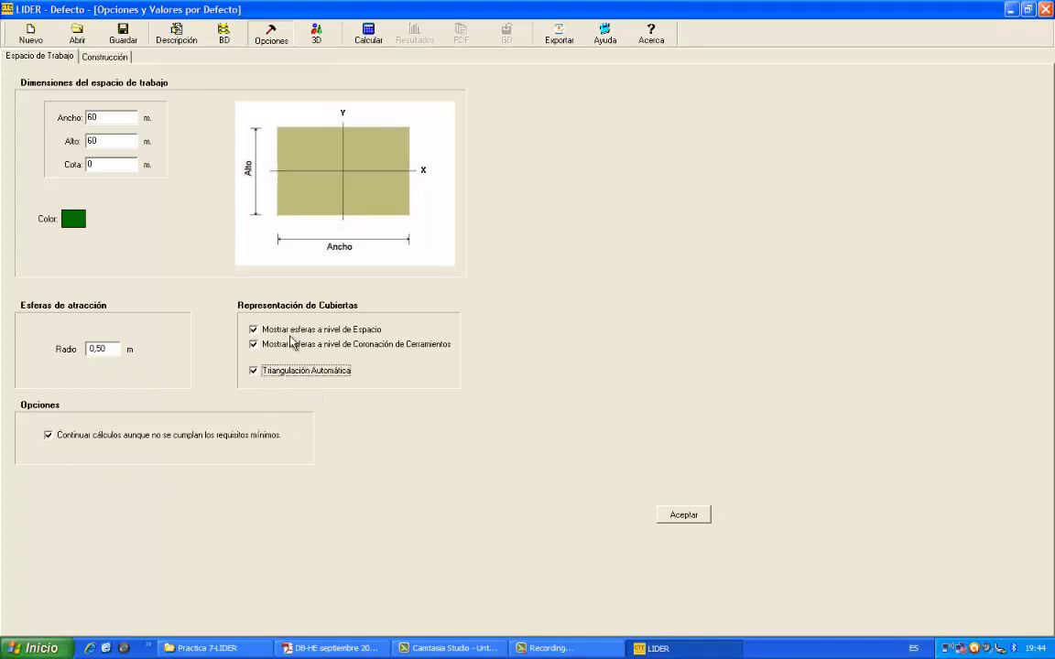
pyautogui.click(678, 519)
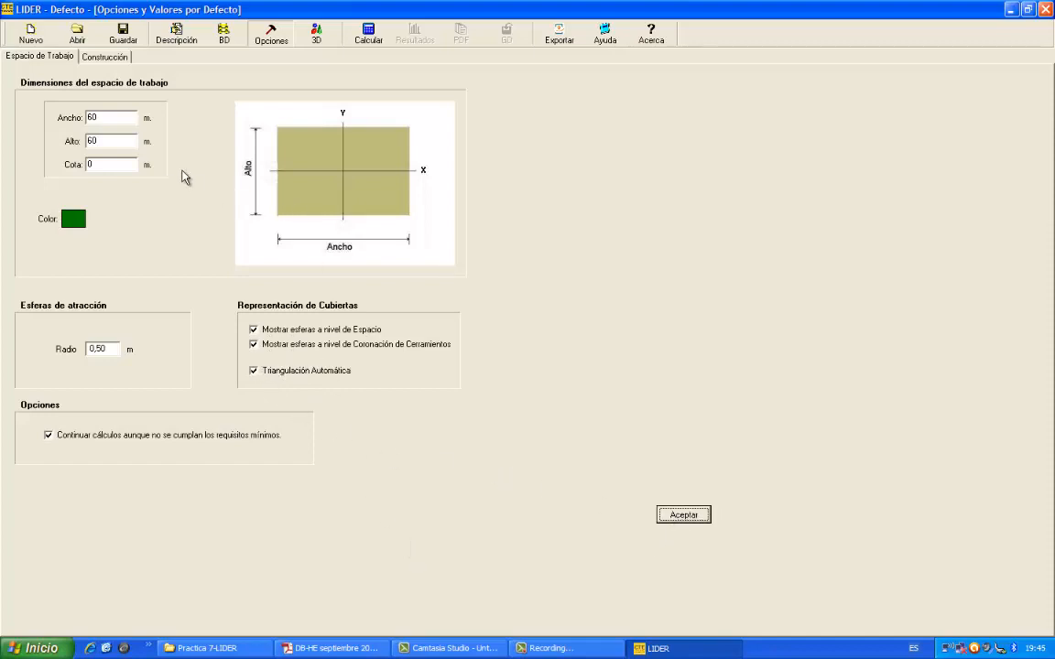
# - Set the default construction to Fachada for "muro" and Ventana 1 for "hueco", and accept
pyautogui.click(108, 57)
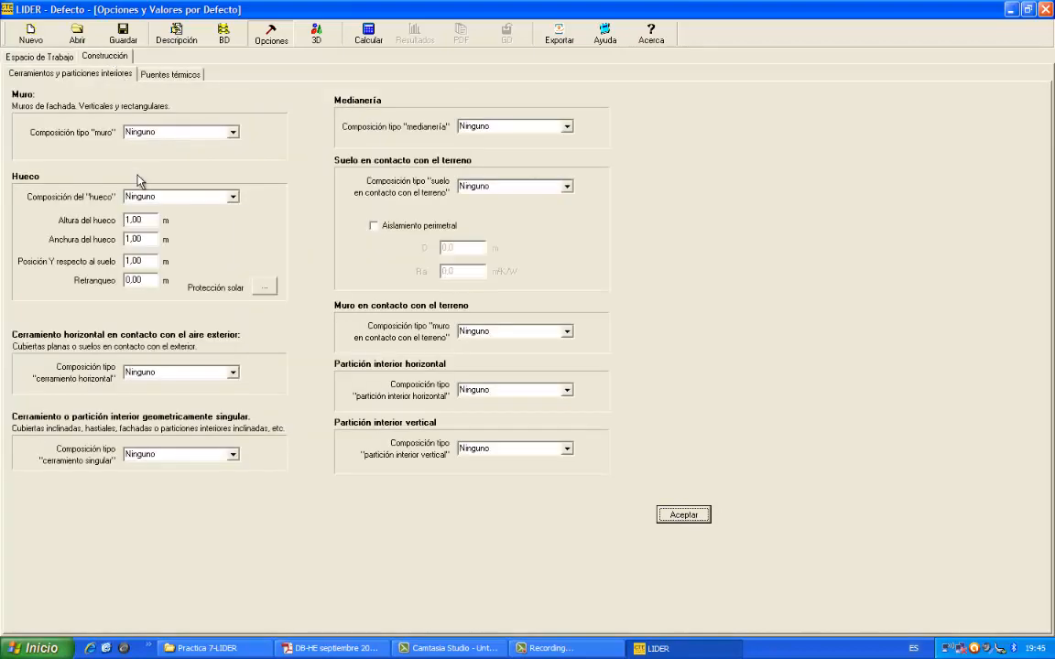
pyautogui.click(234, 134)
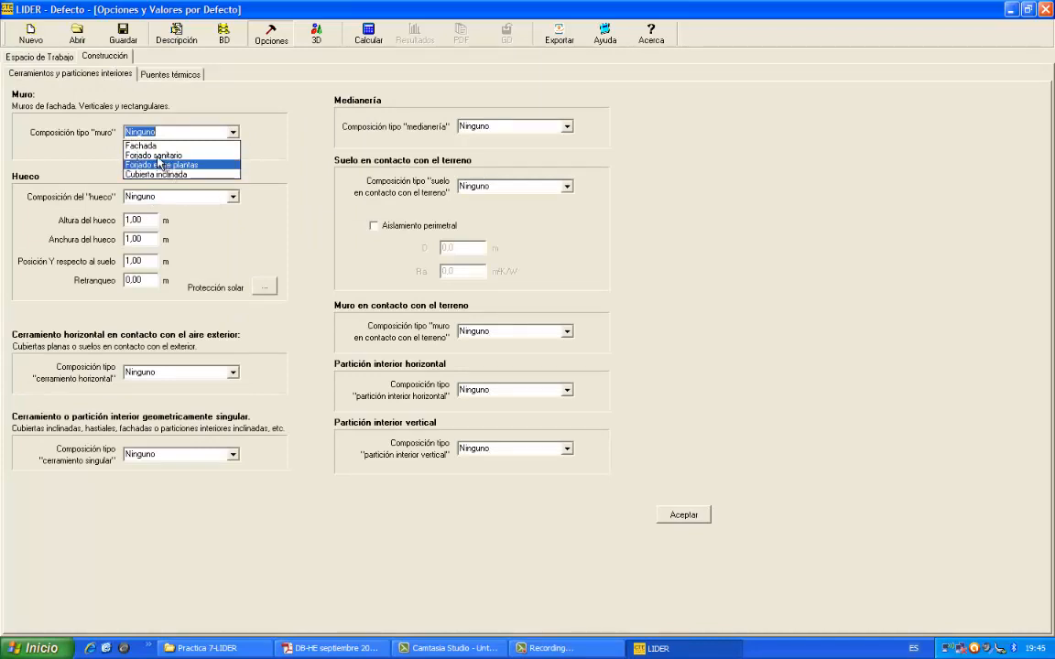
pyautogui.click(156, 146)
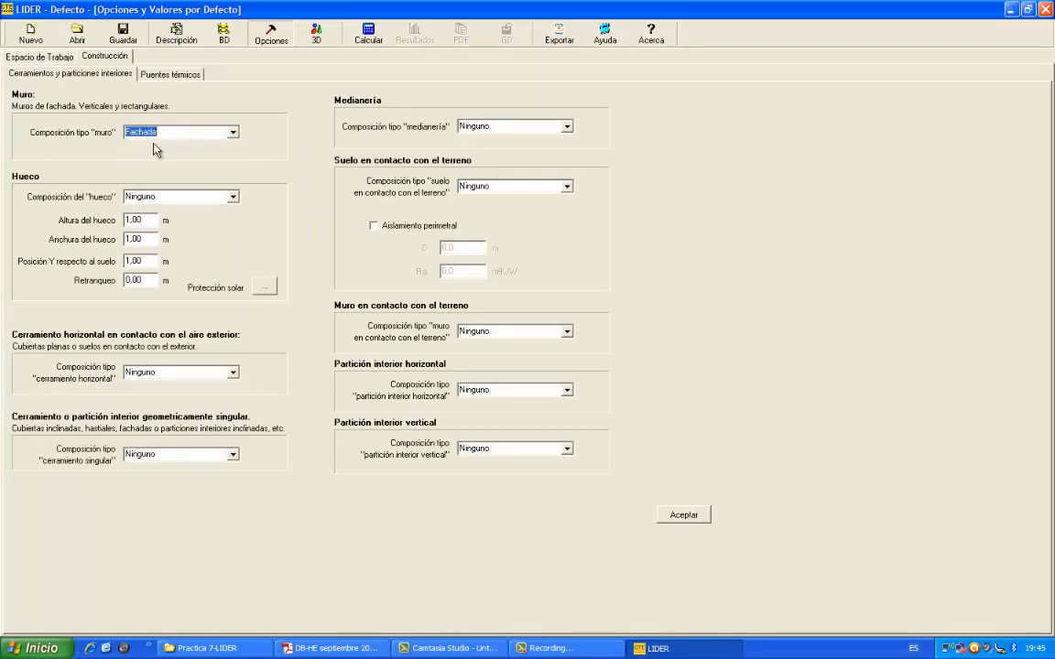
pyautogui.click(233, 198)
pyautogui.click(156, 211)
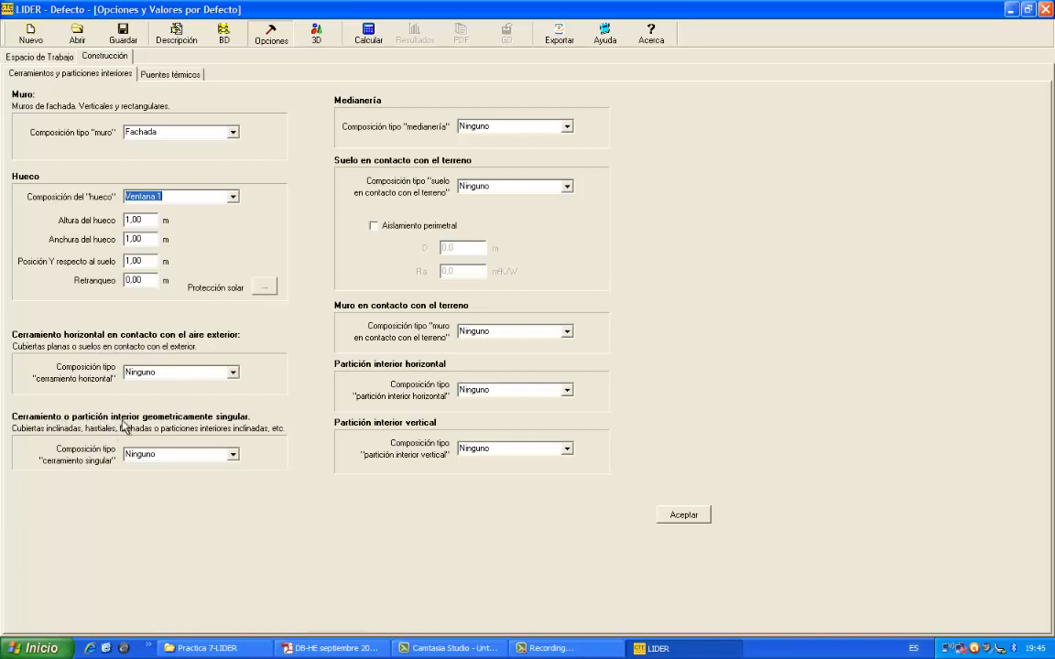
pyautogui.click(234, 455)
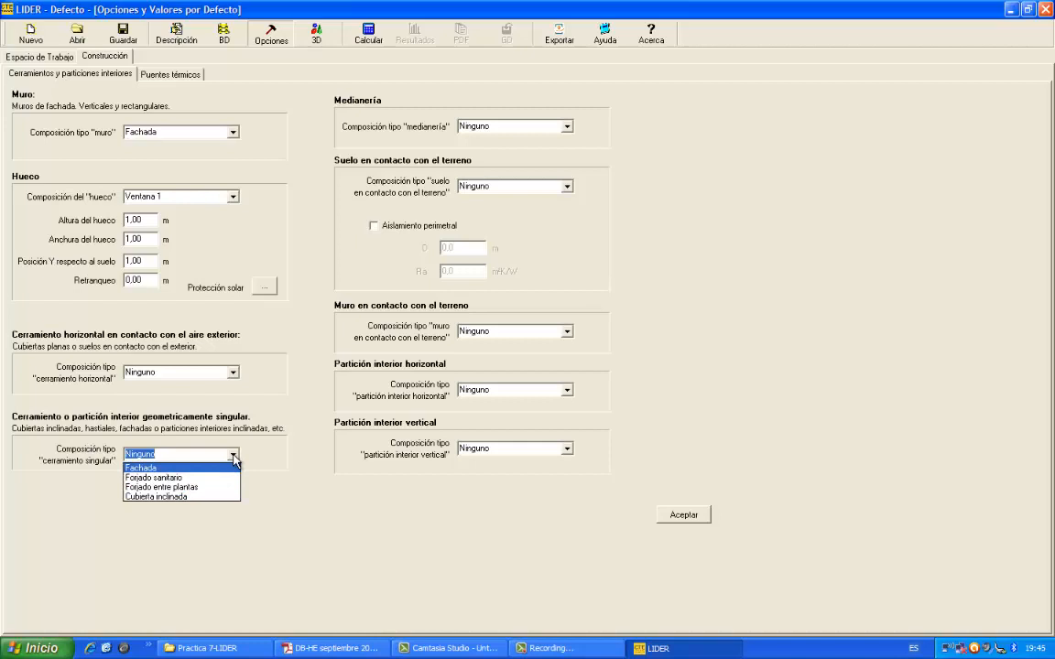
pyautogui.click(235, 457)
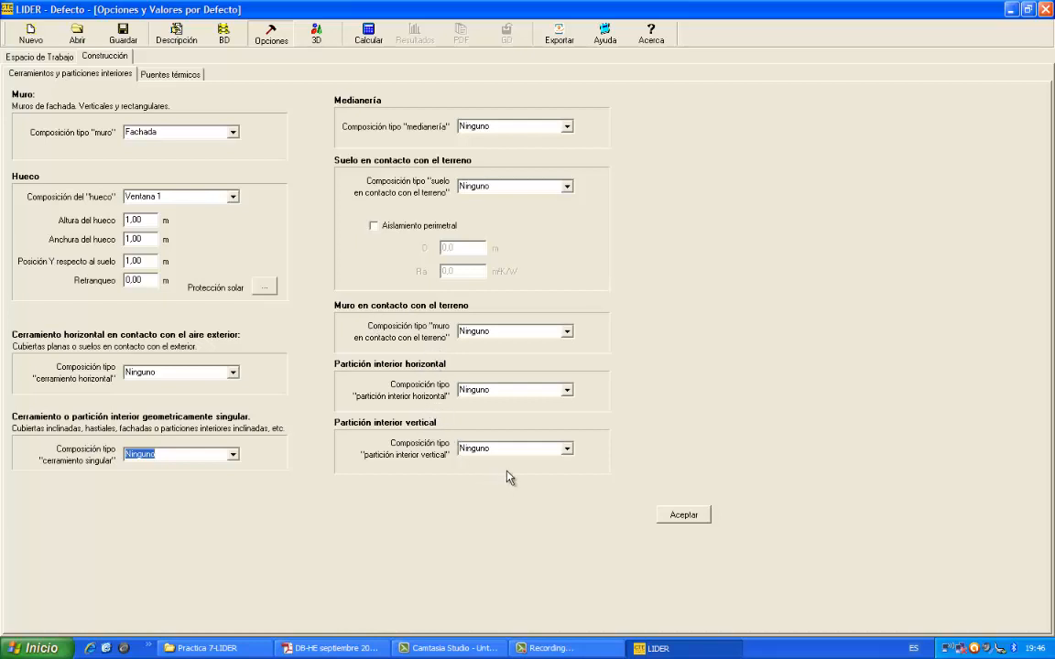
pyautogui.click(681, 515)
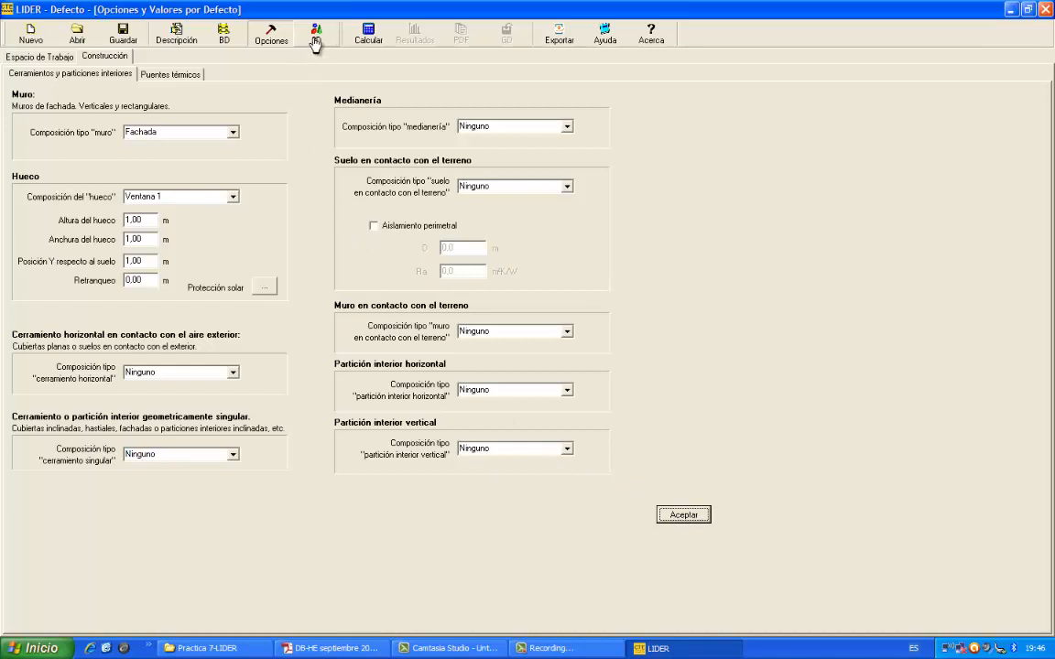
# - Examine the default thermal bridge values for floor slabs, vertical enclosures and ground contact
pyautogui.click(168, 79)
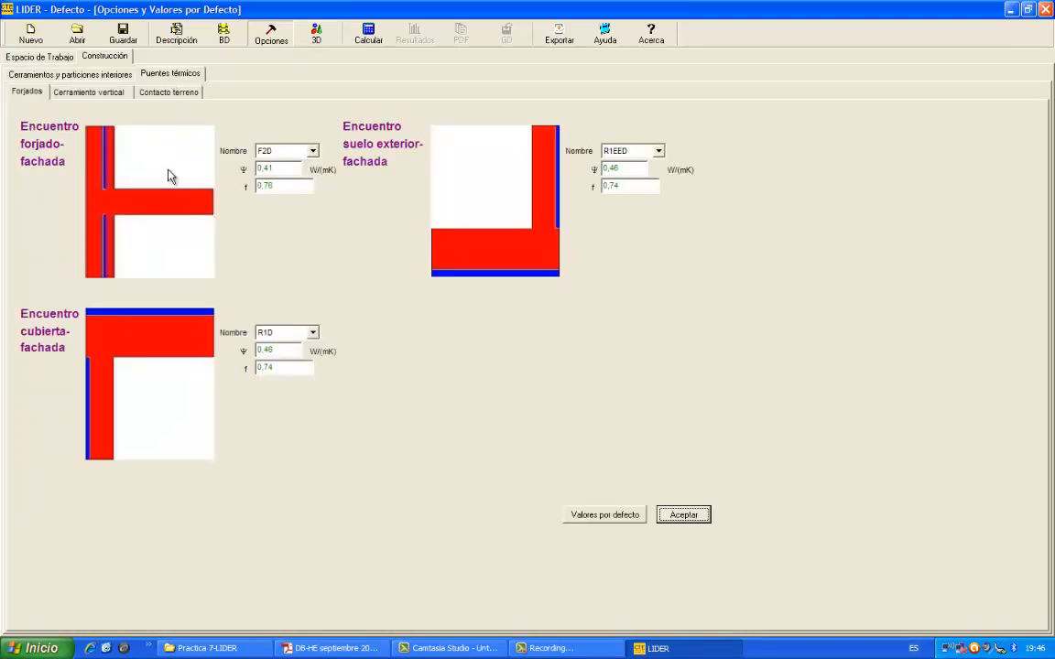
pyautogui.click(81, 95)
pyautogui.click(164, 92)
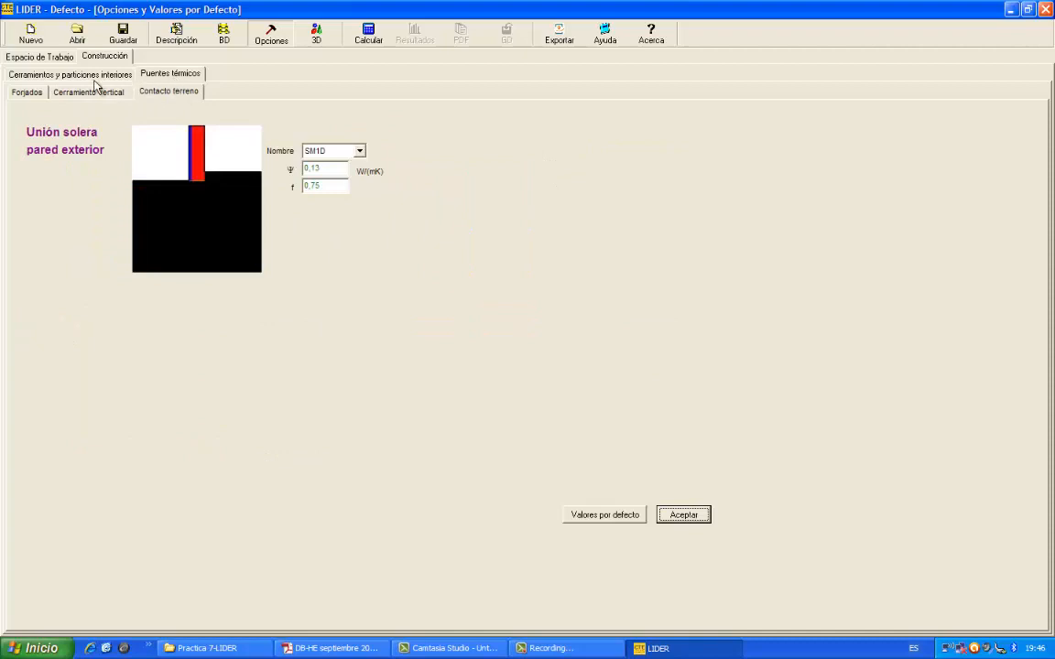
pyautogui.click(33, 94)
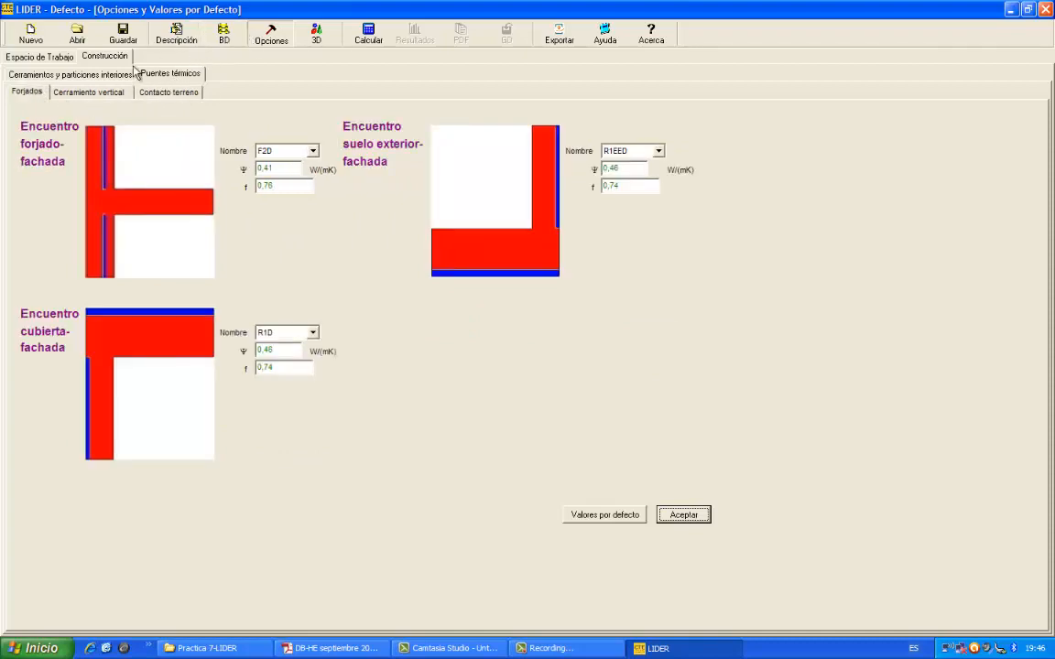
# - Open the 3D building view and try out panning, zooming, free viewpoint movement and the list of preset views
pyautogui.click(38, 57)
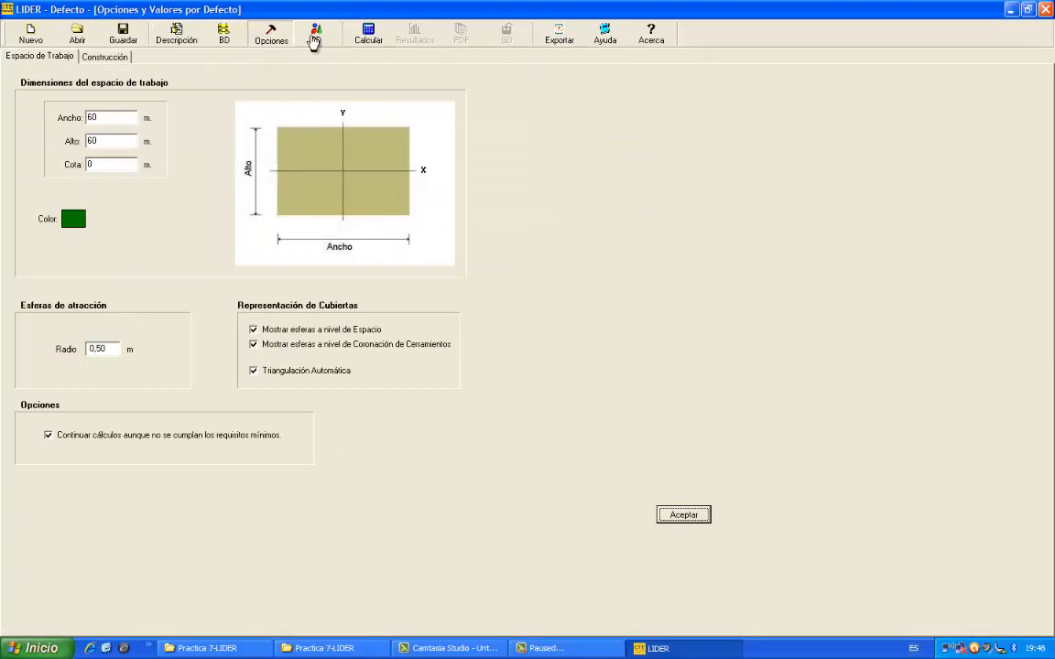
pyautogui.click(314, 38)
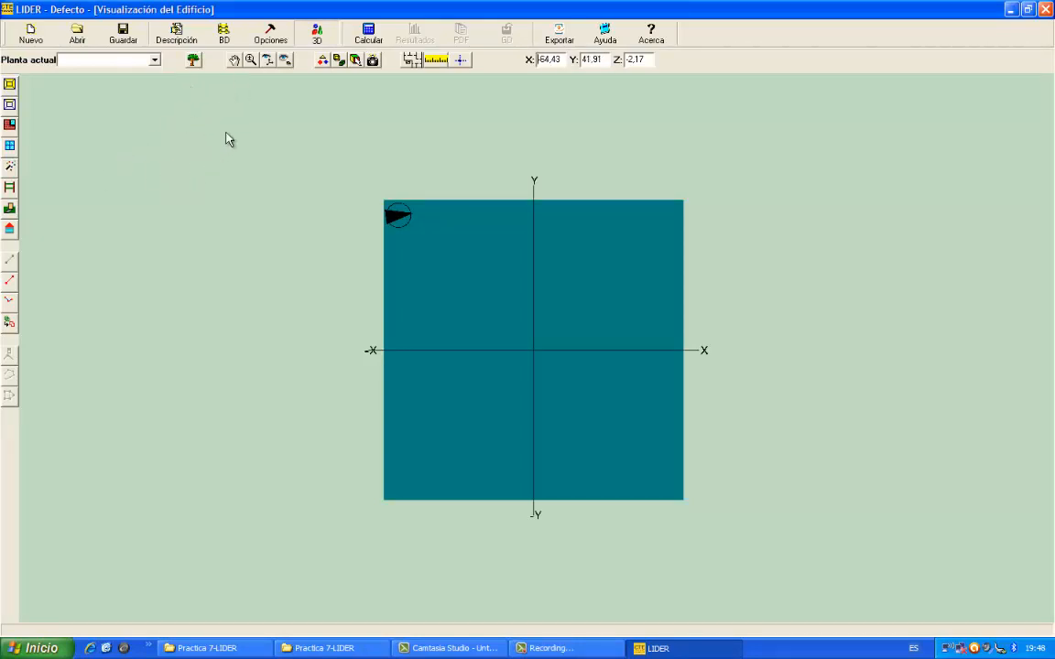
pyautogui.click(235, 60)
pyautogui.moveTo(290, 259)
pyautogui.mouseDown()
pyautogui.moveTo(227, 257)
pyautogui.moveTo(299, 234)
pyautogui.moveTo(272, 255)
pyautogui.mouseUp()
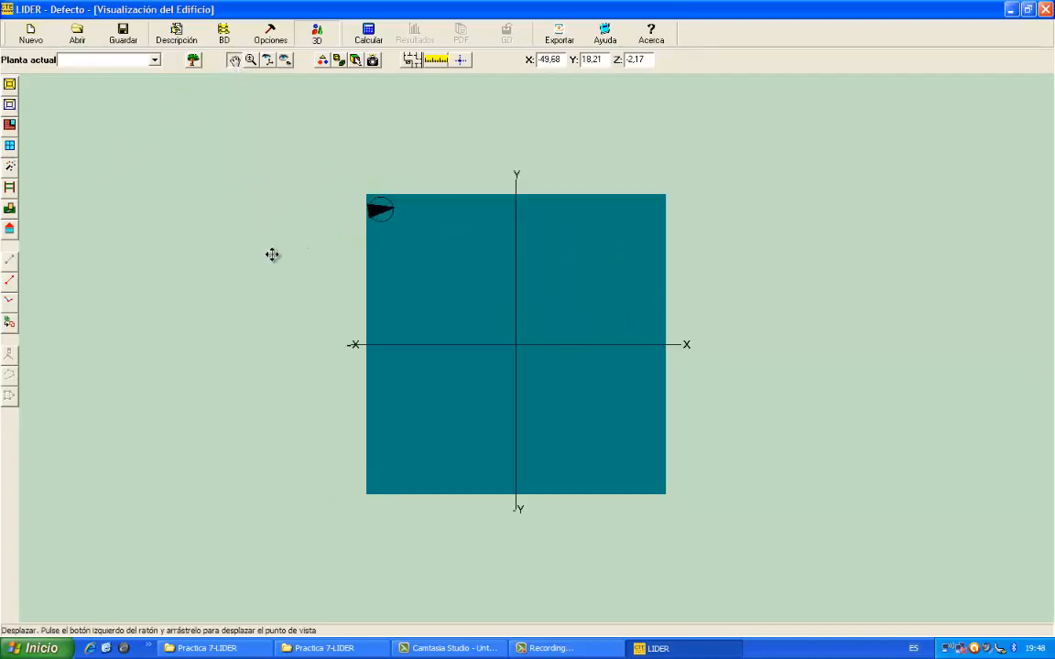
pyautogui.click(250, 60)
pyautogui.moveTo(480, 210); pyautogui.dragTo(335, 104)
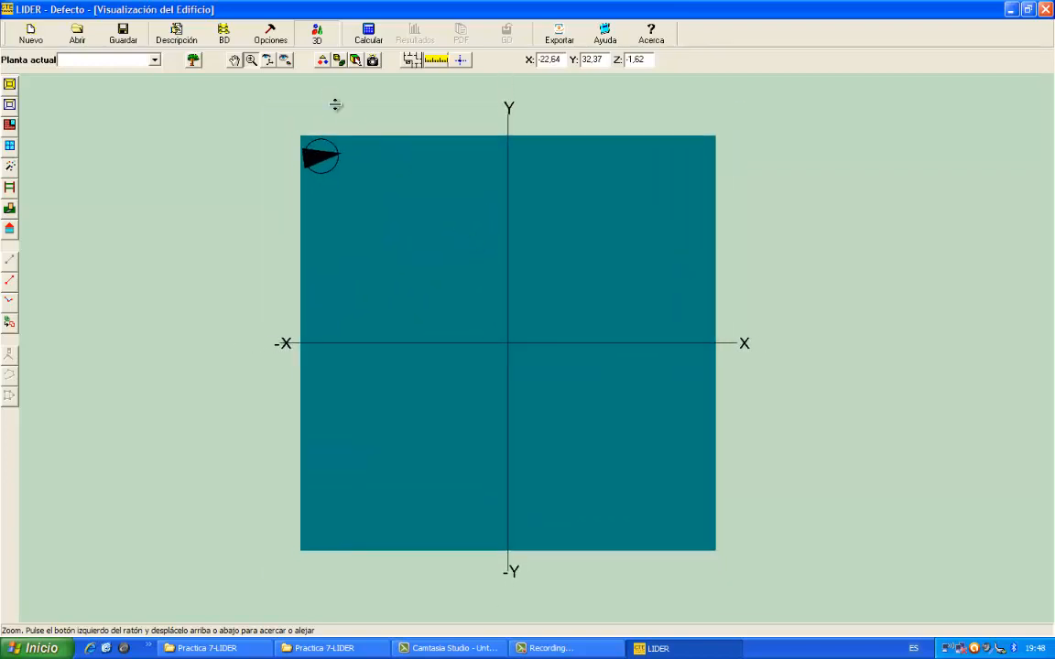
pyautogui.click(268, 60)
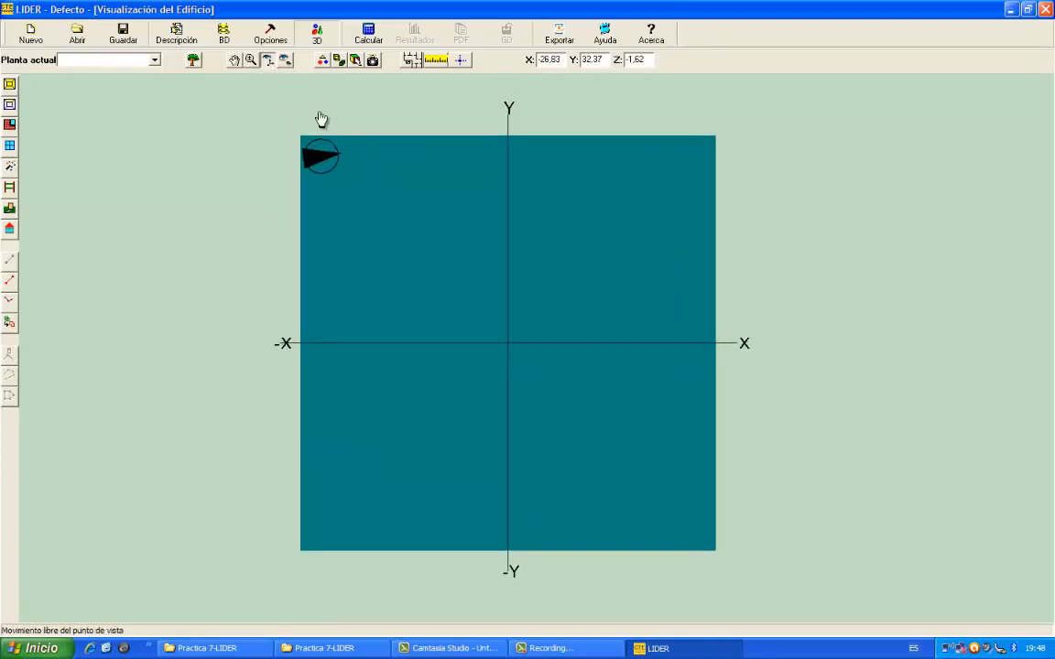
pyautogui.click(284, 60)
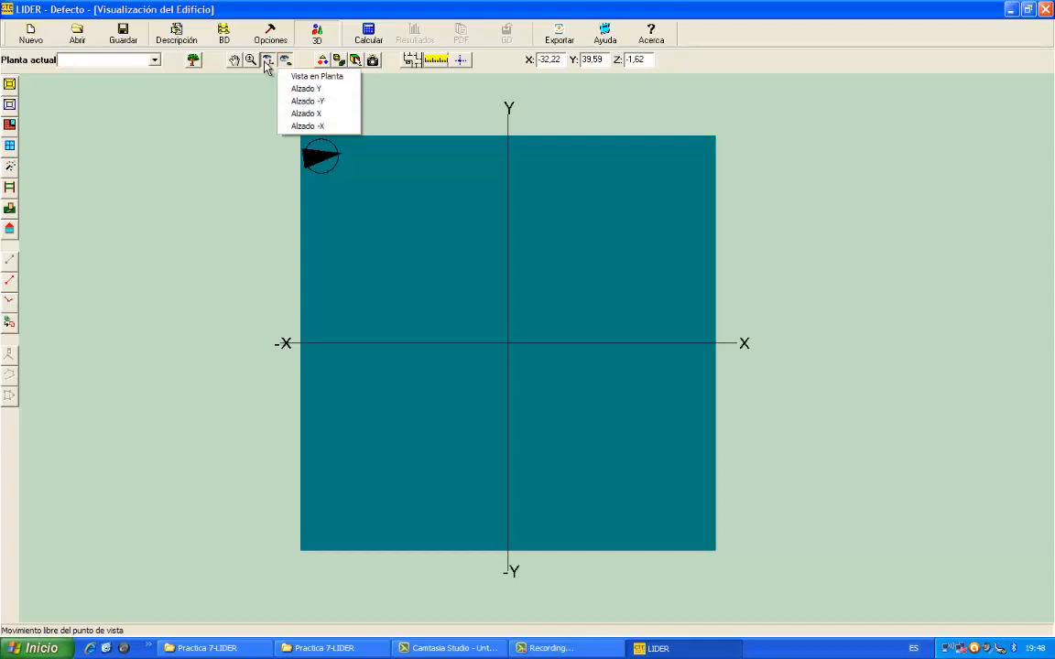
pyautogui.click(431, 116)
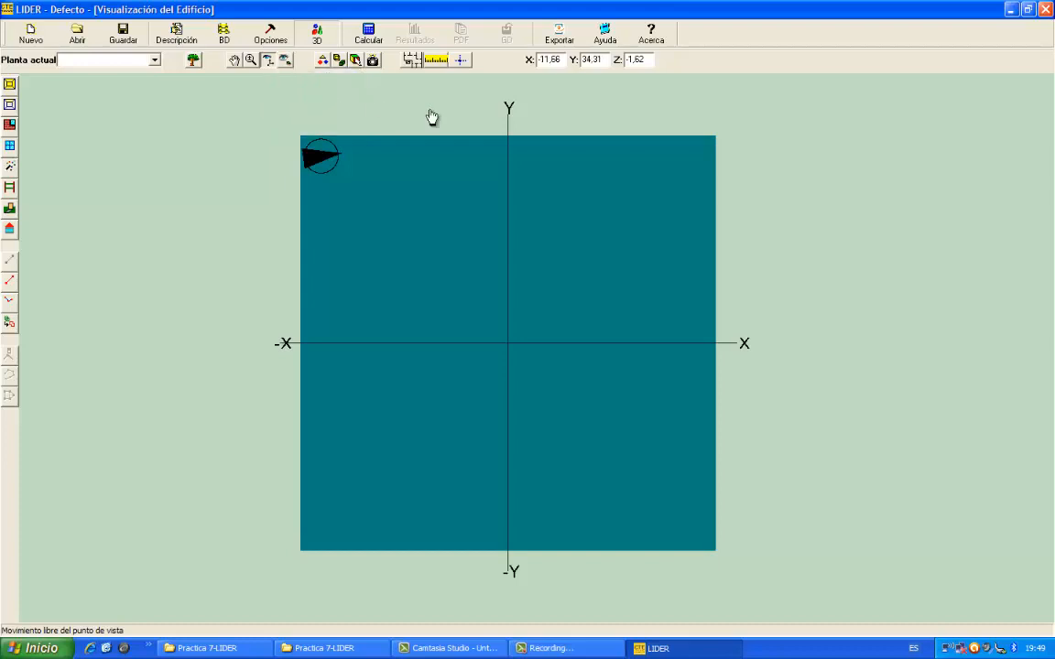
# - Start loading a DXF plan and browse from Mis documentos to the Practica 7-LIDER folder
pyautogui.click(414, 63)
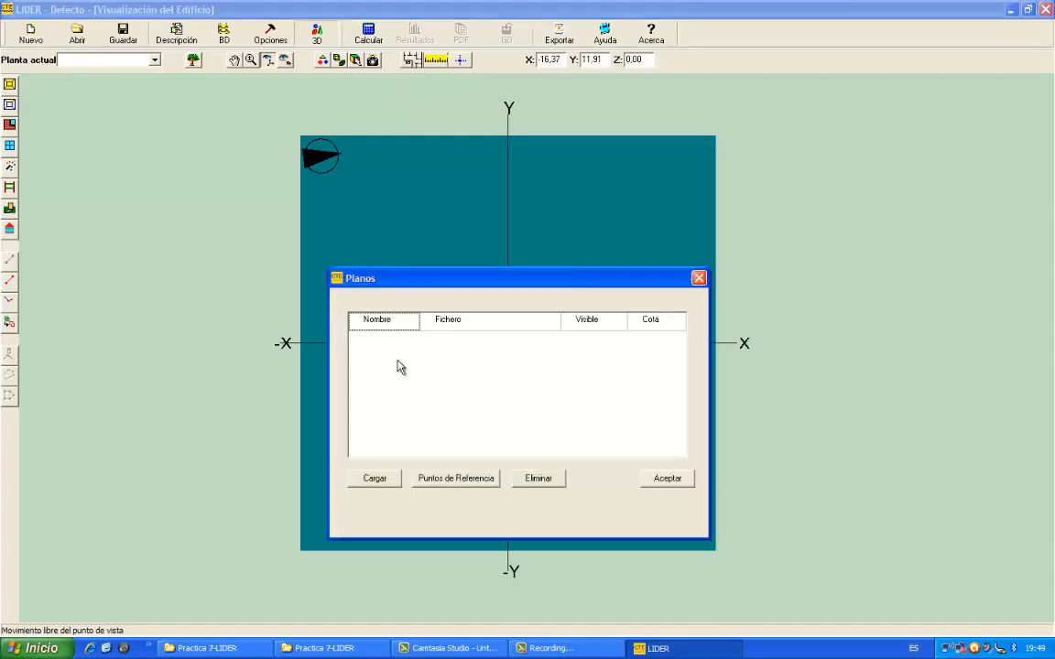
pyautogui.click(378, 478)
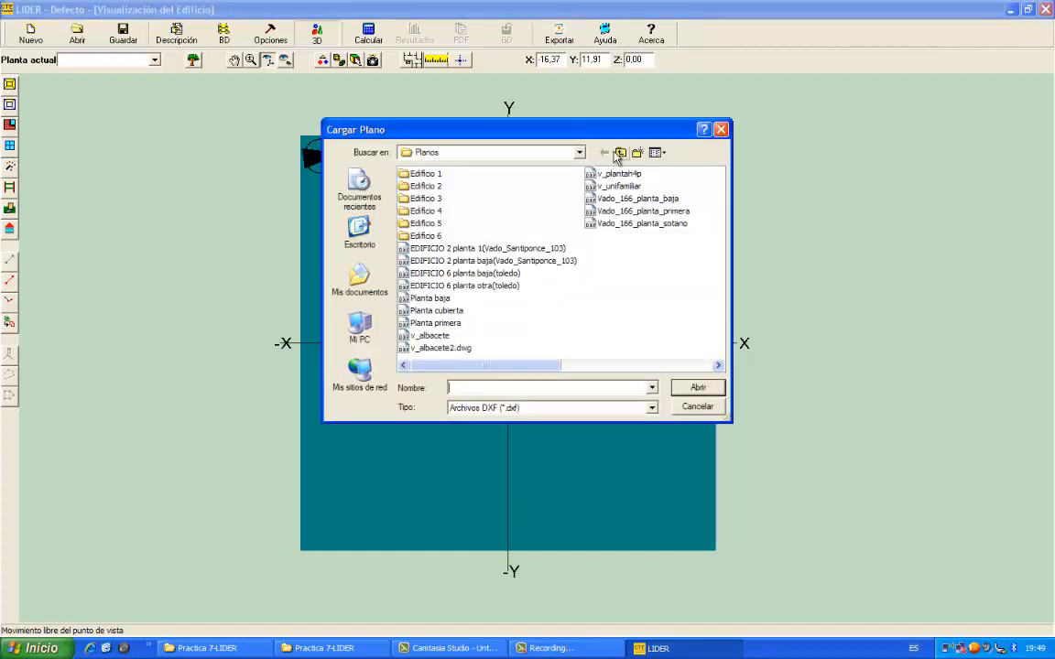
pyautogui.click(620, 153)
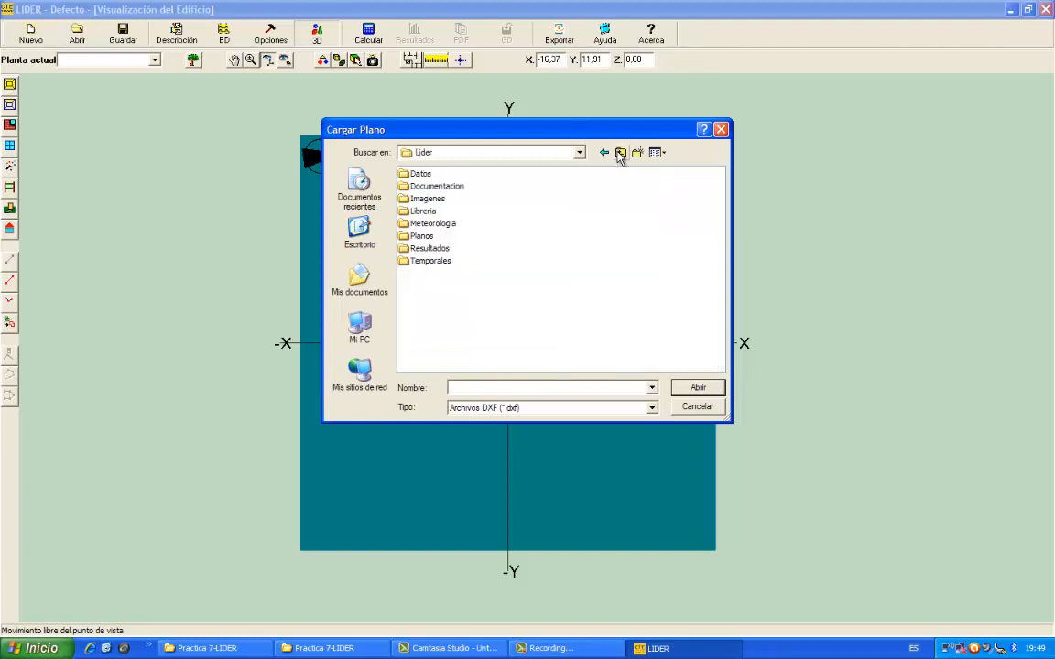
pyautogui.click(579, 153)
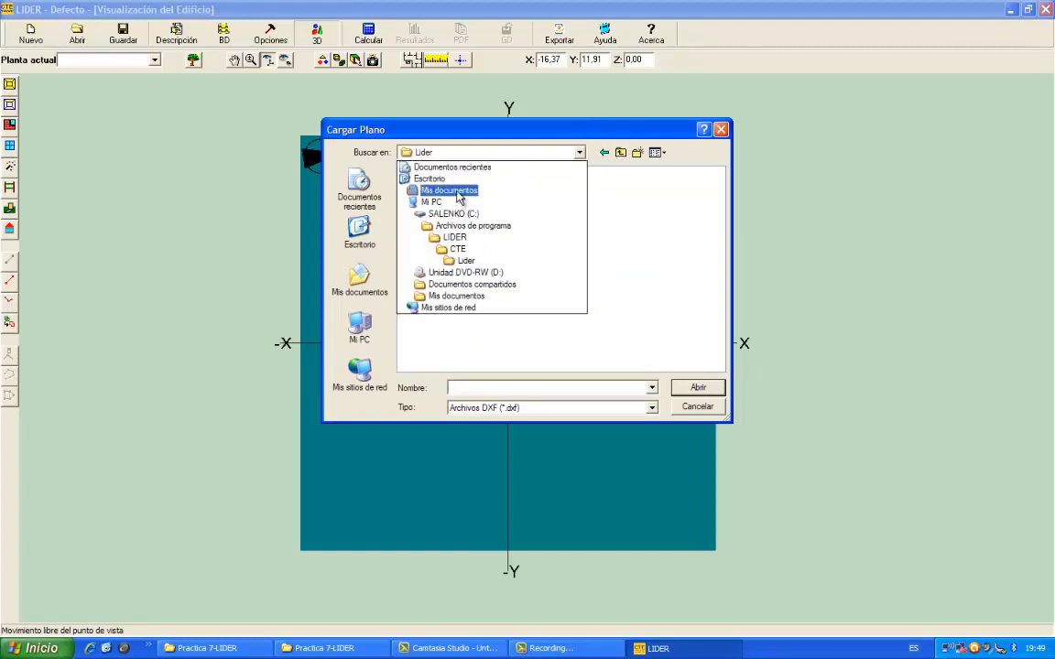
pyautogui.click(457, 193)
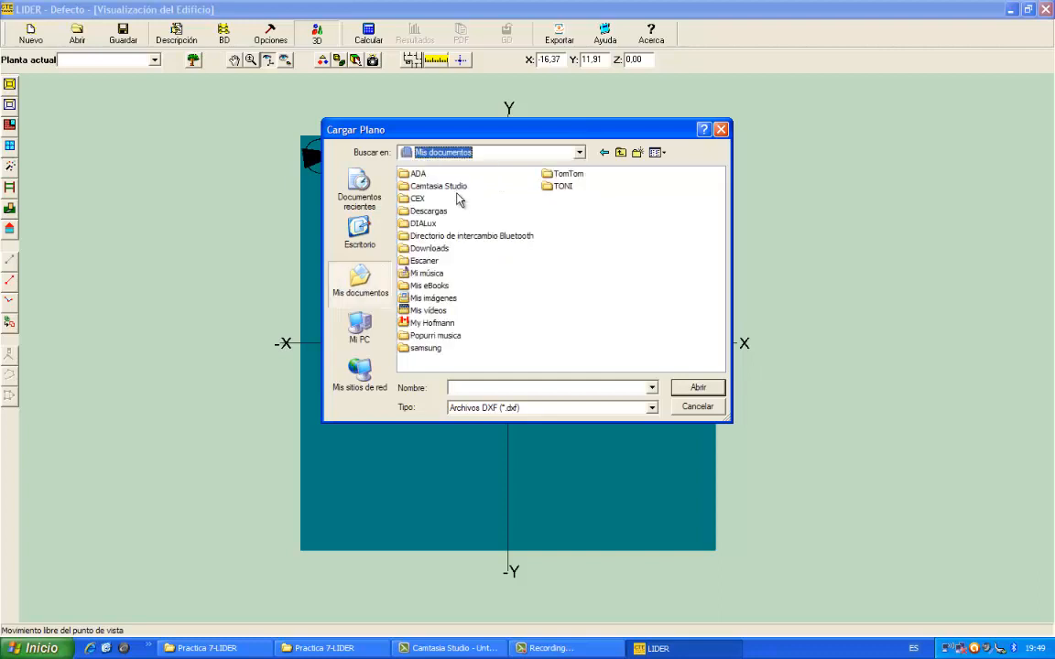
pyautogui.doubleClick(550, 185)
pyautogui.doubleClick(431, 186)
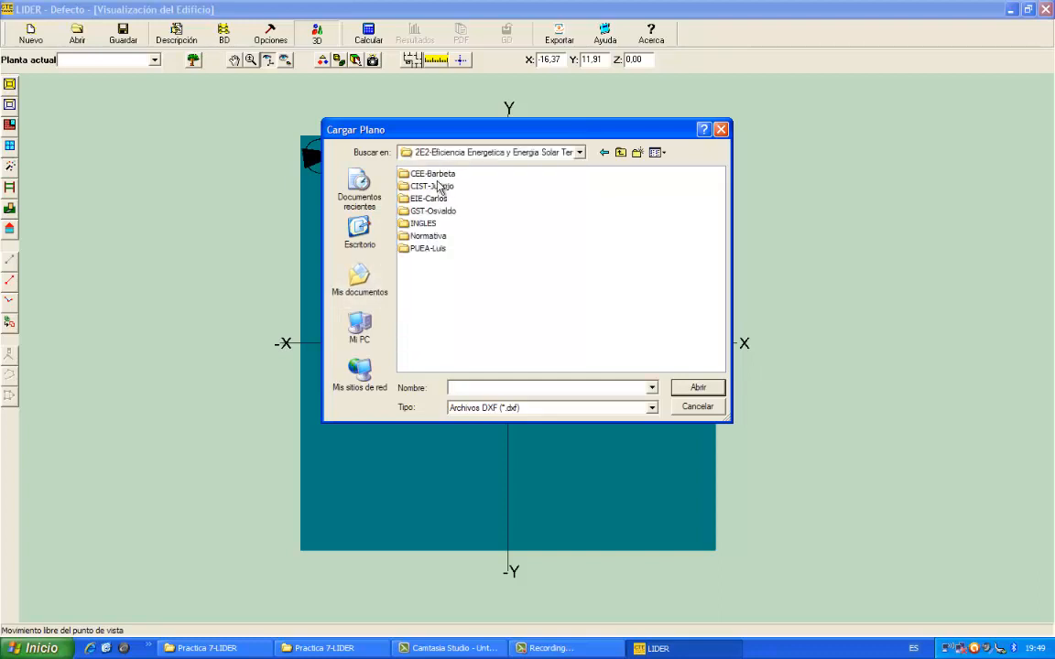
pyautogui.doubleClick(438, 175)
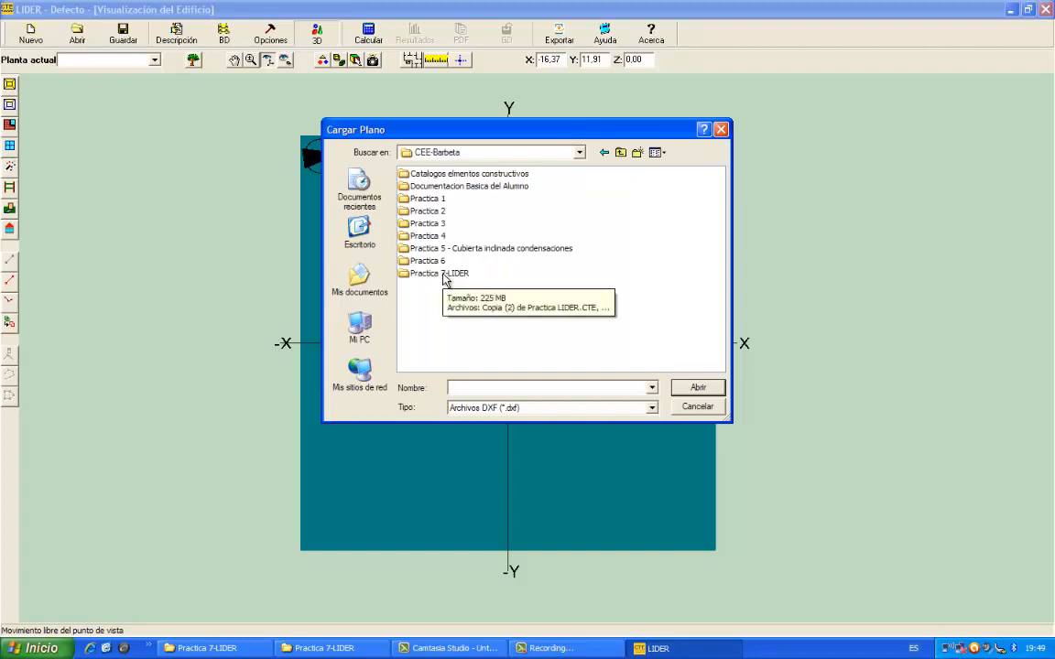
pyautogui.doubleClick(443, 275)
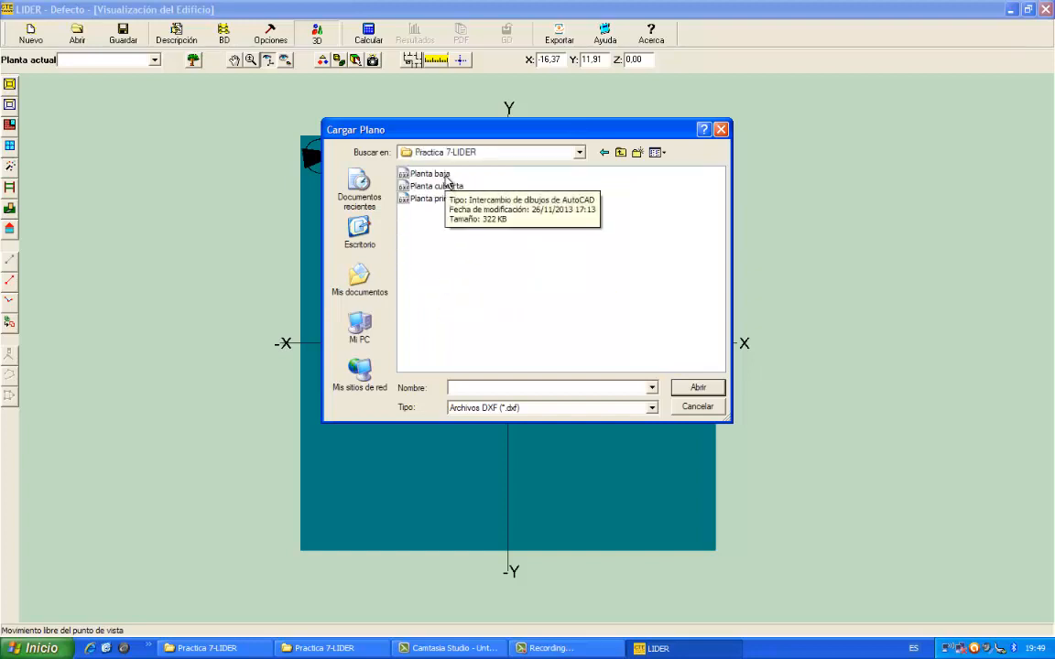
# - Load the Planta baja plan with one drawing unit equal to 1,000 m and all its layers shown
pyautogui.click(431, 174)
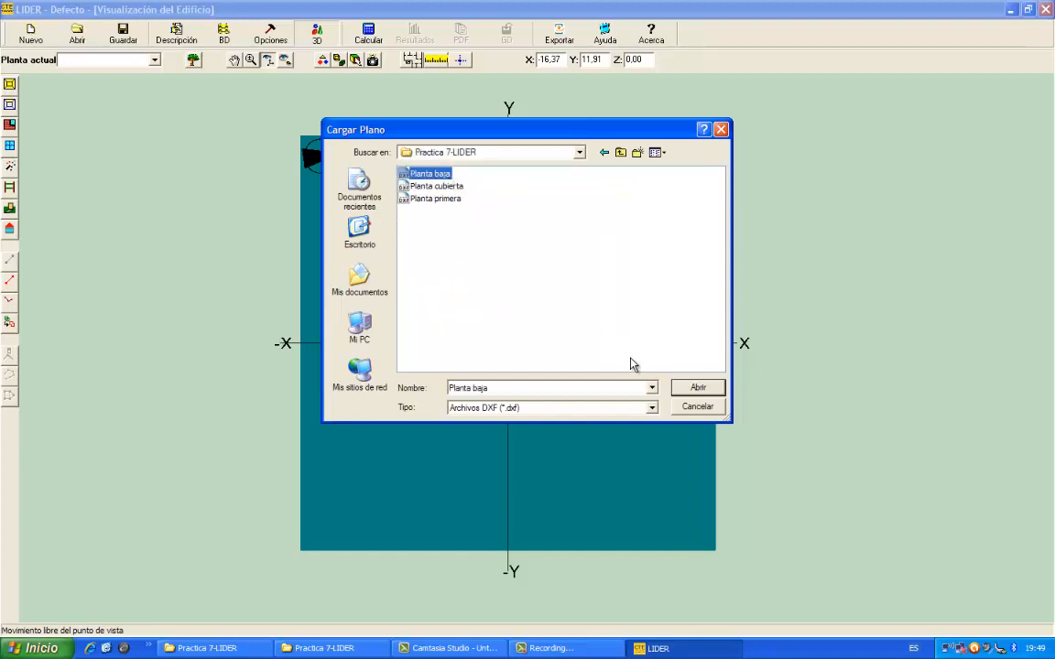
pyautogui.click(696, 389)
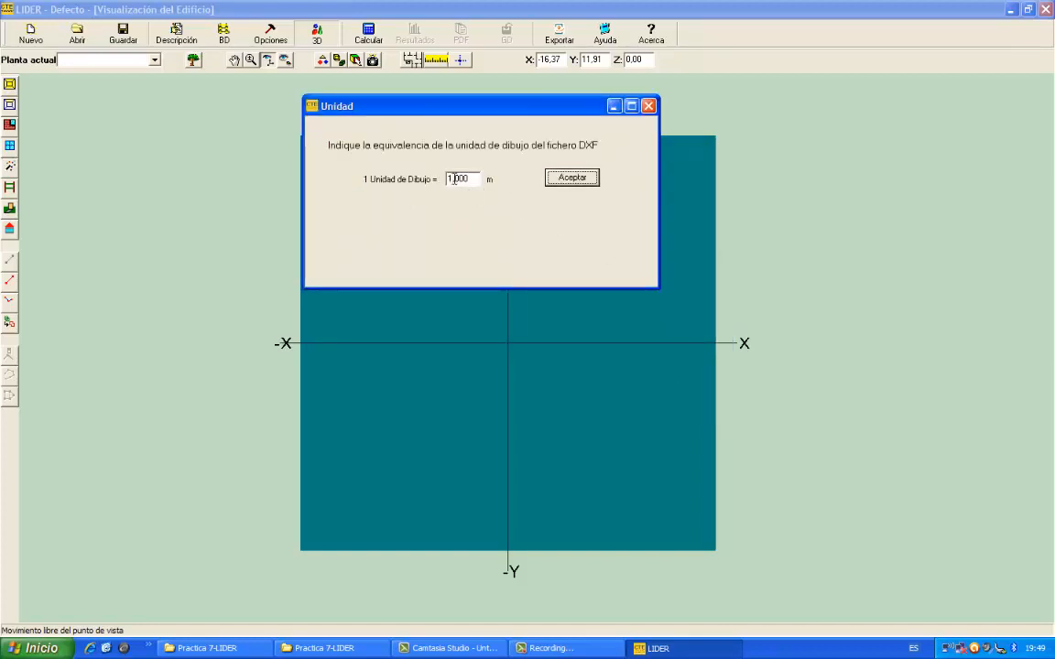
pyautogui.click(573, 178)
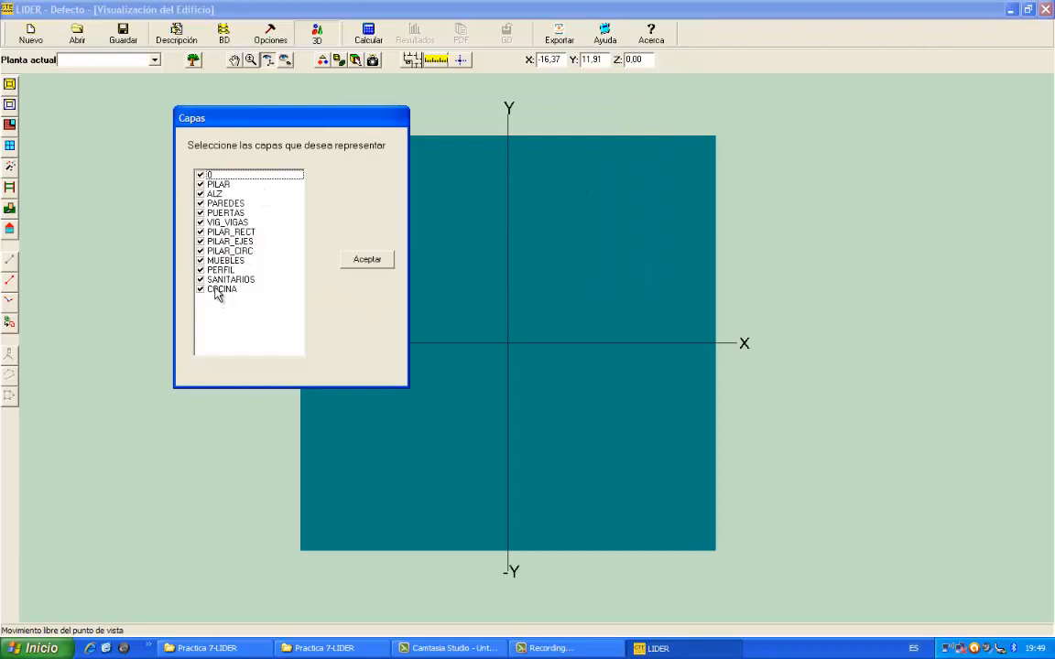
pyautogui.click(367, 262)
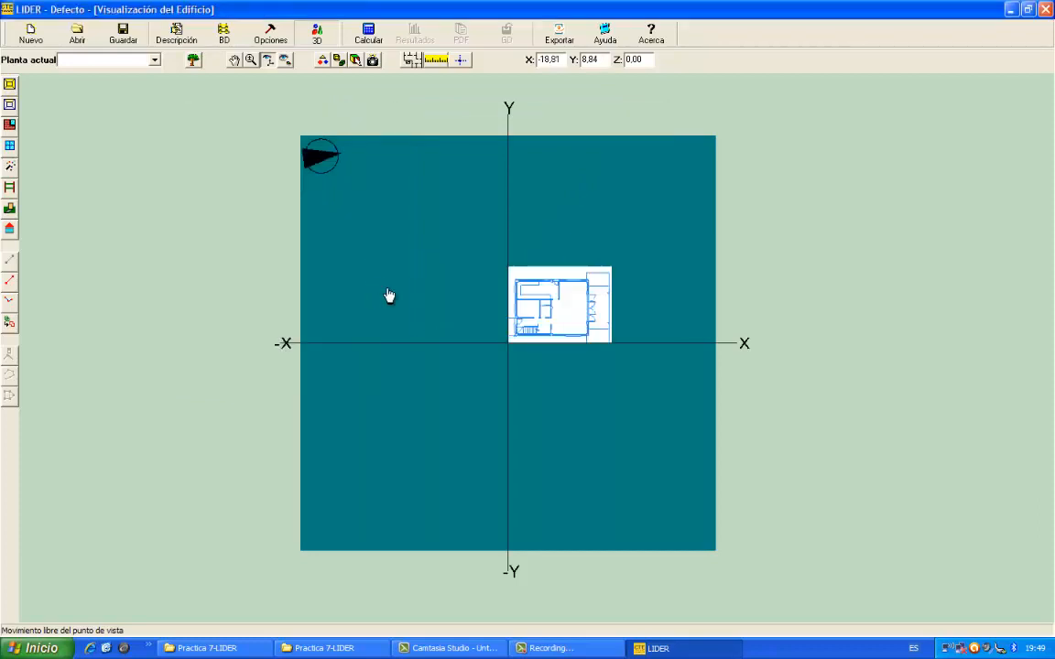
# - Examine the loaded ground-floor plan and its position relative to the axes at different zoom levels
pyautogui.click(250, 60)
pyautogui.moveTo(514, 343); pyautogui.dragTo(546, 287)
pyautogui.moveTo(565, 339); pyautogui.dragTo(553, 399)
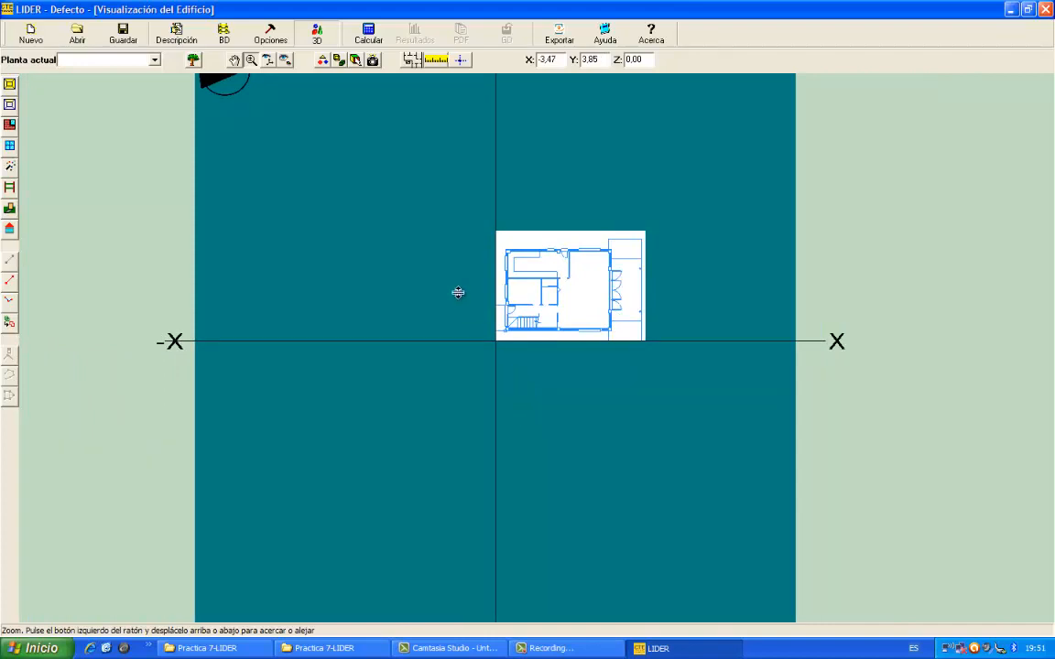
pyautogui.moveTo(454, 289); pyautogui.dragTo(456, 325)
pyautogui.moveTo(392, 332); pyautogui.dragTo(398, 322)
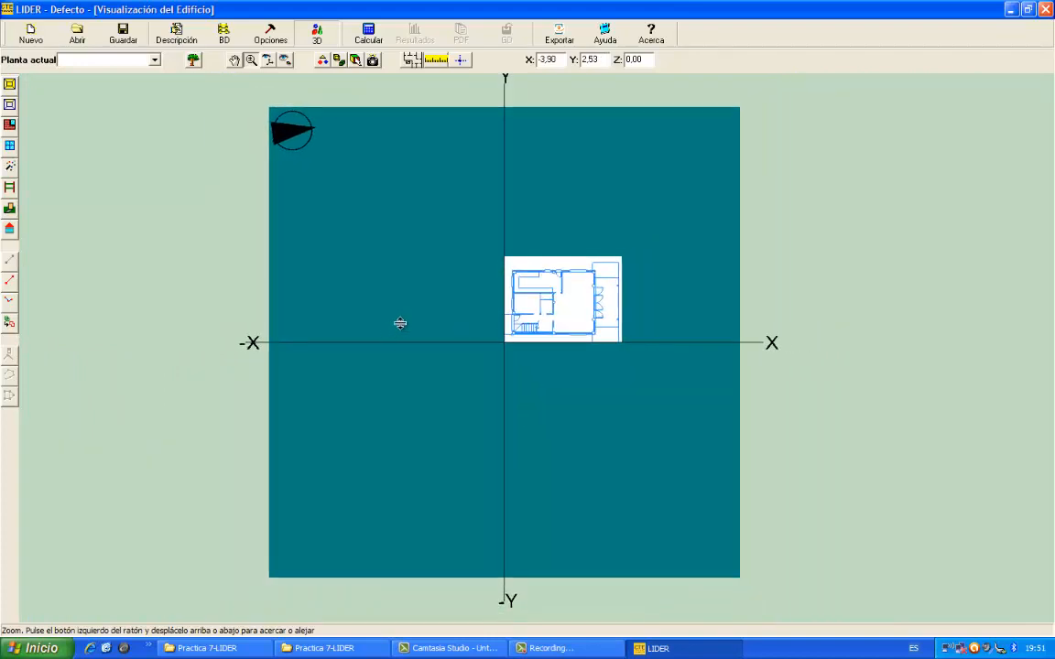
pyautogui.moveTo(483, 322); pyautogui.dragTo(457, 258)
pyautogui.moveTo(448, 212); pyautogui.dragTo(453, 254)
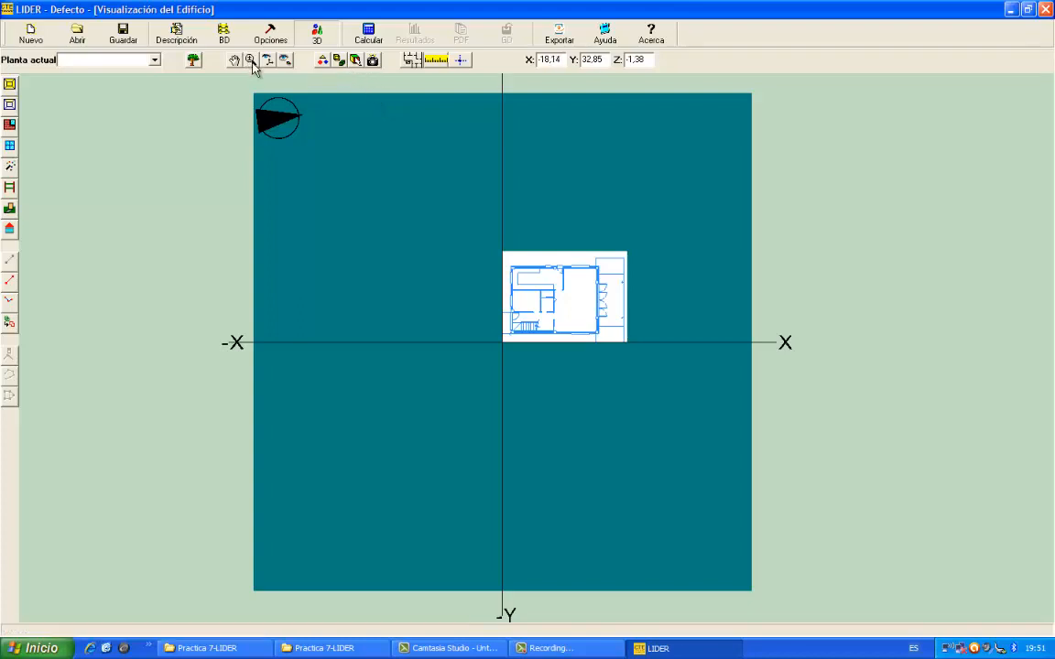
# - Select Plano001 among the loaded plans and start defining its reference point
pyautogui.click(412, 61)
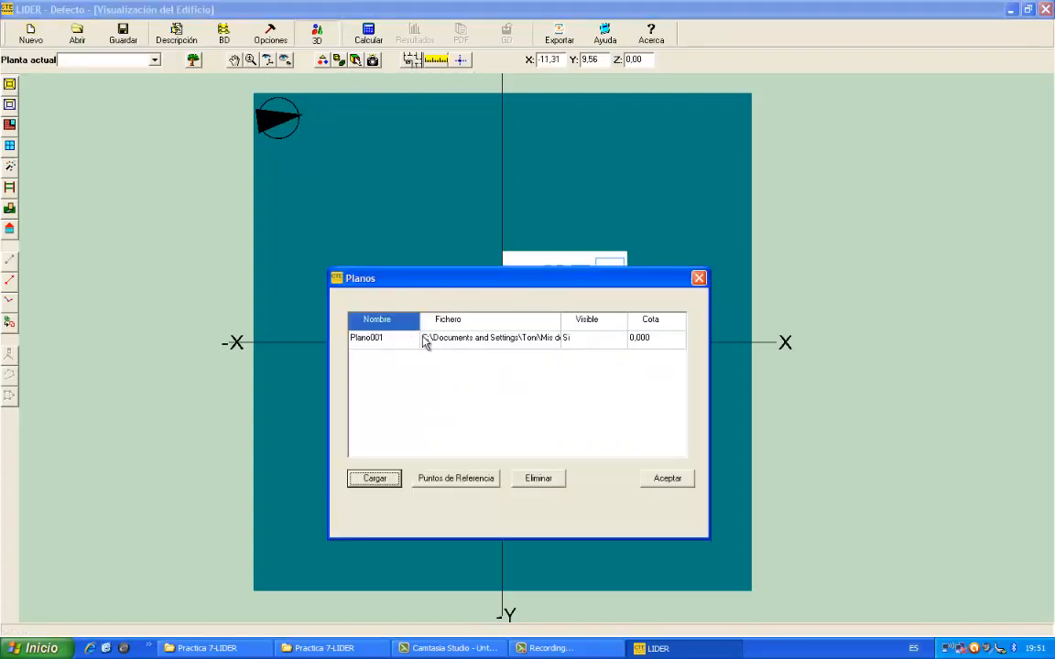
pyautogui.moveTo(448, 277); pyautogui.dragTo(213, 203)
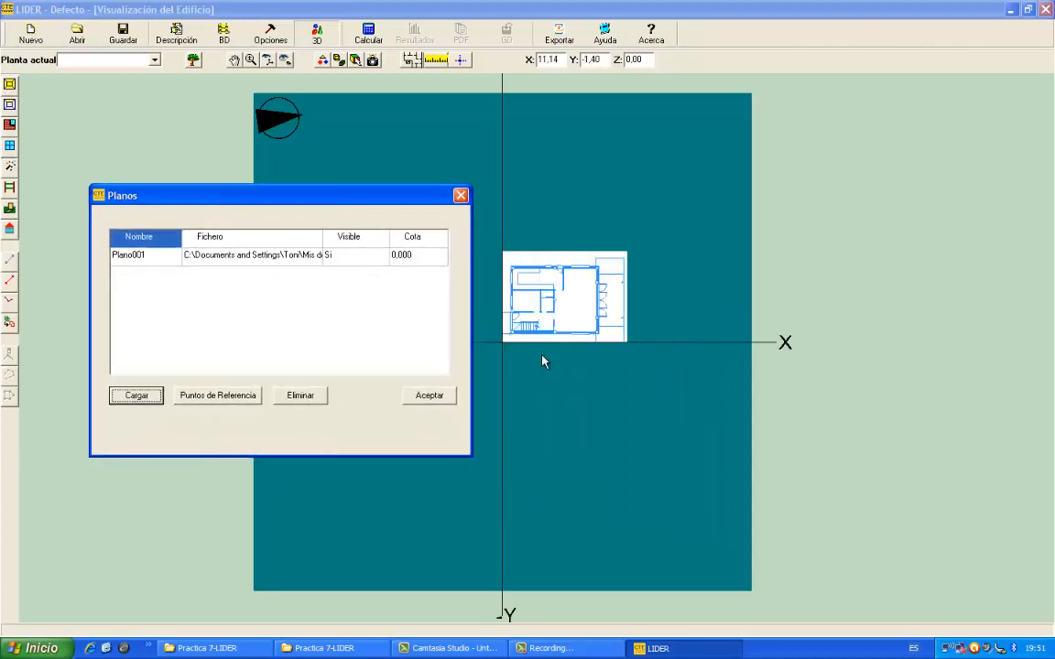
pyautogui.click(134, 263)
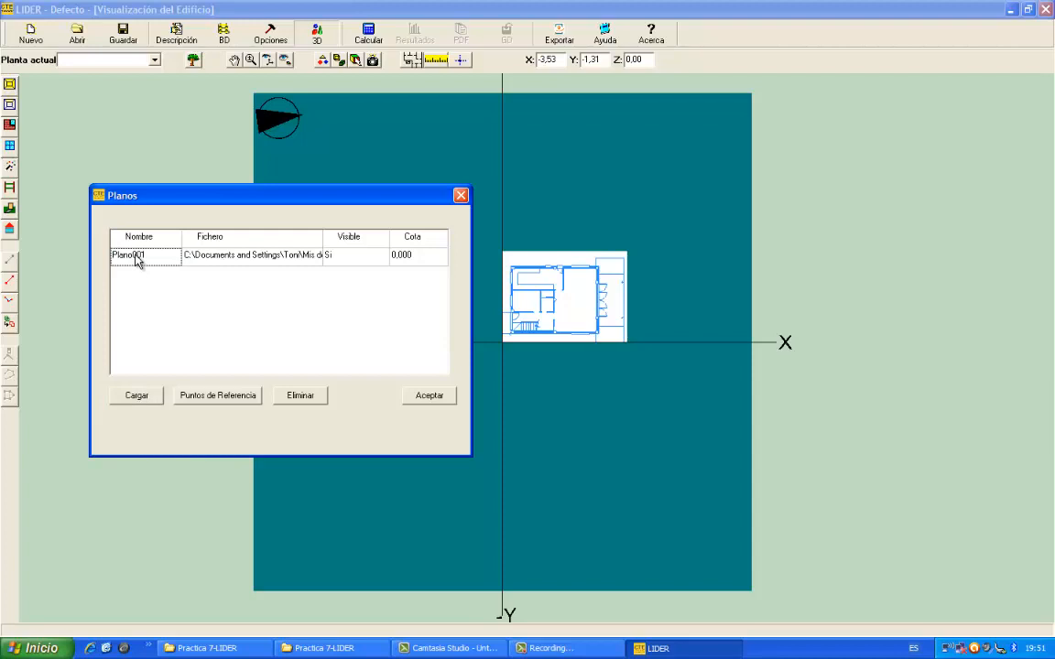
pyautogui.click(216, 399)
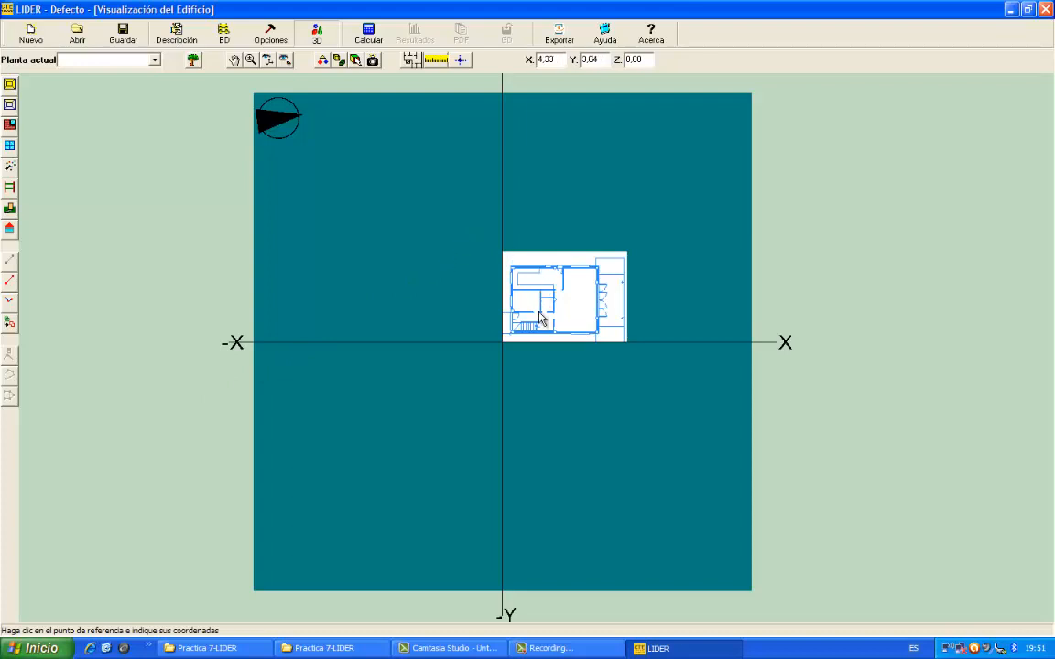
# - Place the reference point on the plan's outer corner beside the stairs and locate it at the axes origin, with X at 0 m
pyautogui.click(250, 59)
pyautogui.moveTo(474, 337); pyautogui.dragTo(379, 266)
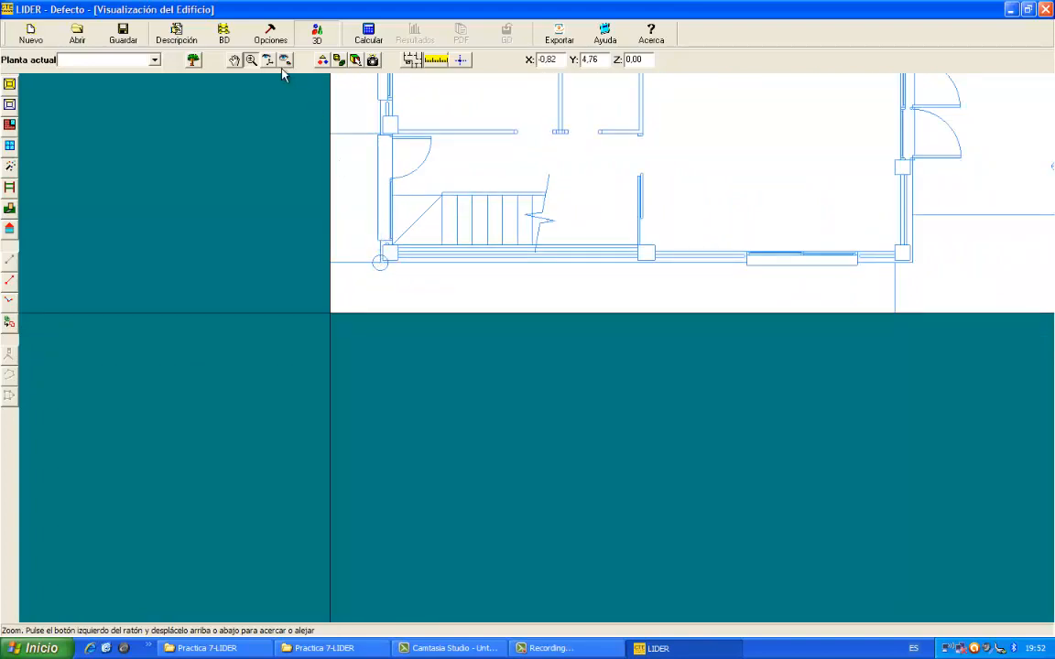
pyautogui.moveTo(393, 273); pyautogui.dragTo(342, 145)
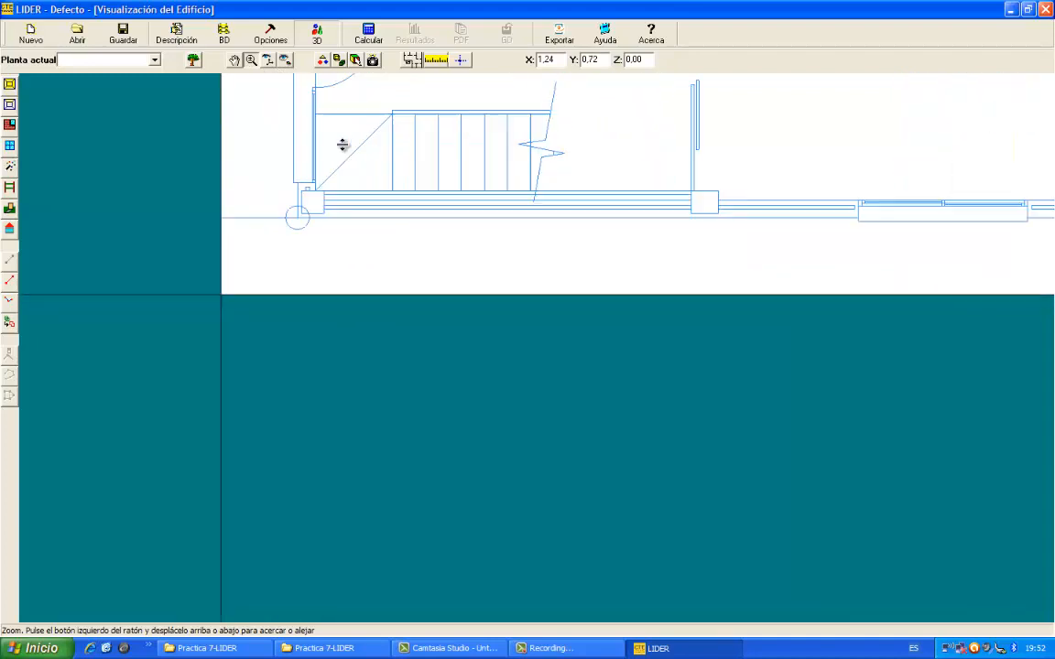
pyautogui.click(234, 60)
pyautogui.moveTo(300, 208); pyautogui.dragTo(410, 407)
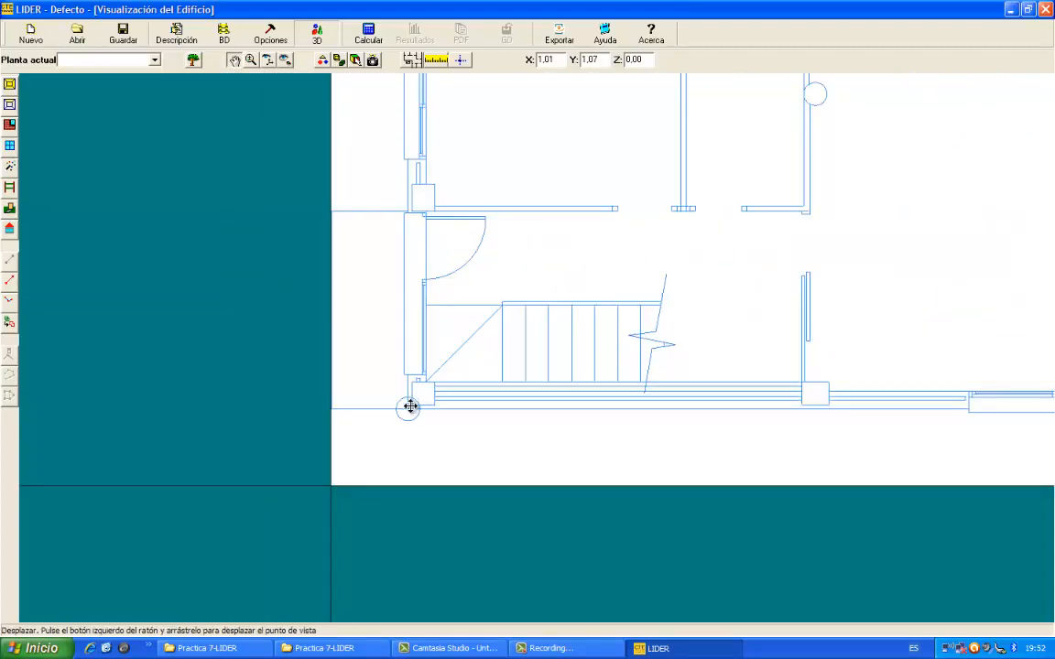
pyautogui.click(250, 61)
pyautogui.moveTo(405, 434); pyautogui.dragTo(330, 183)
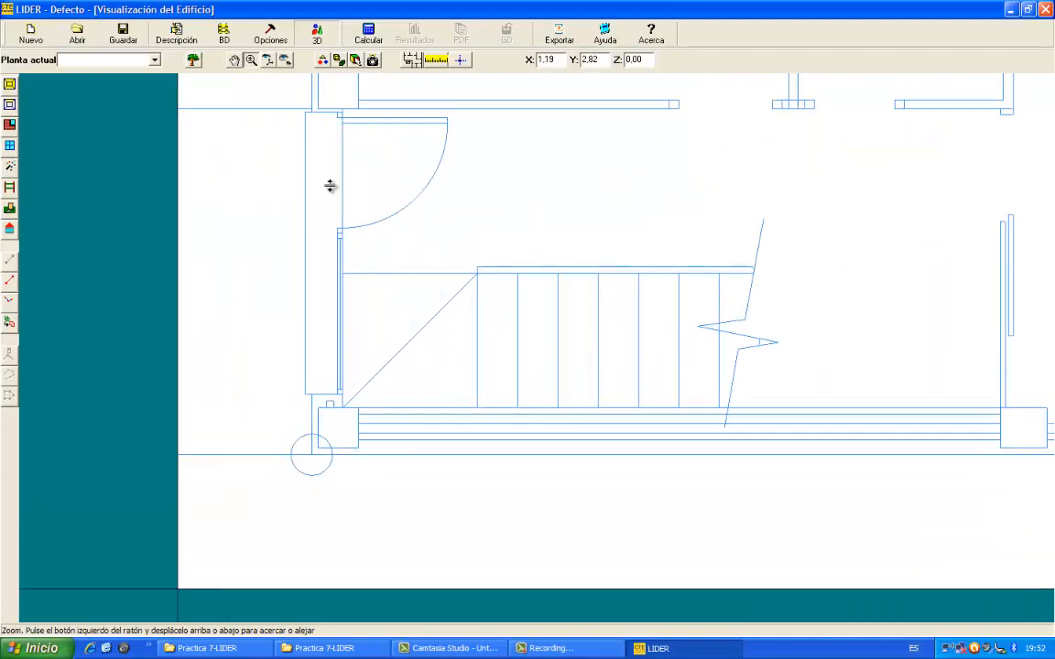
pyautogui.click(234, 60)
pyautogui.moveTo(321, 449); pyautogui.dragTo(360, 120)
pyautogui.click(250, 60)
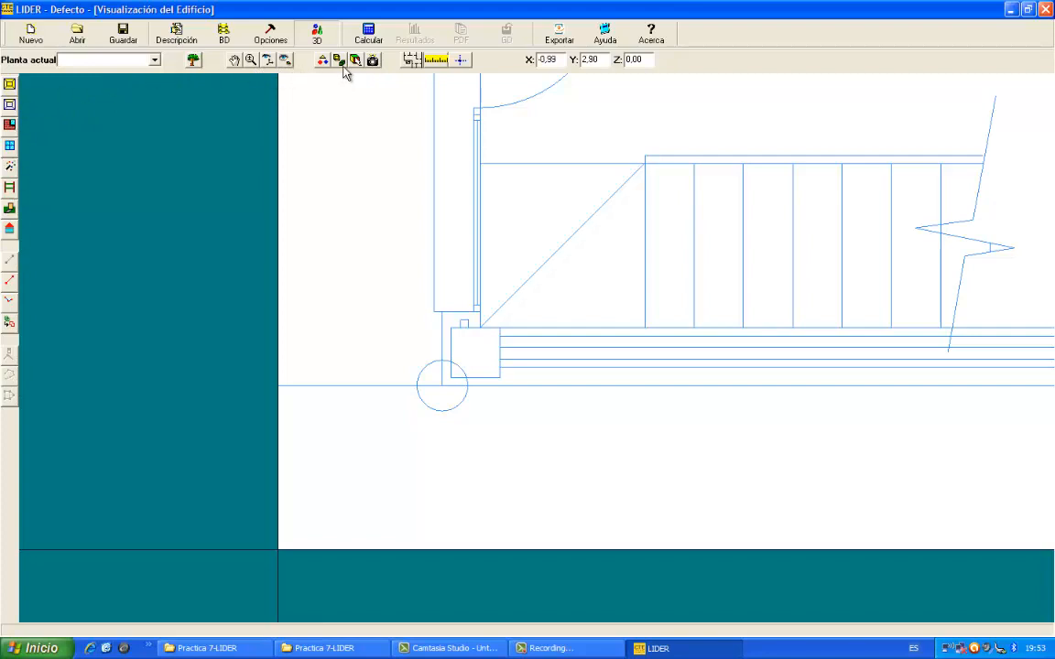
pyautogui.click(443, 392)
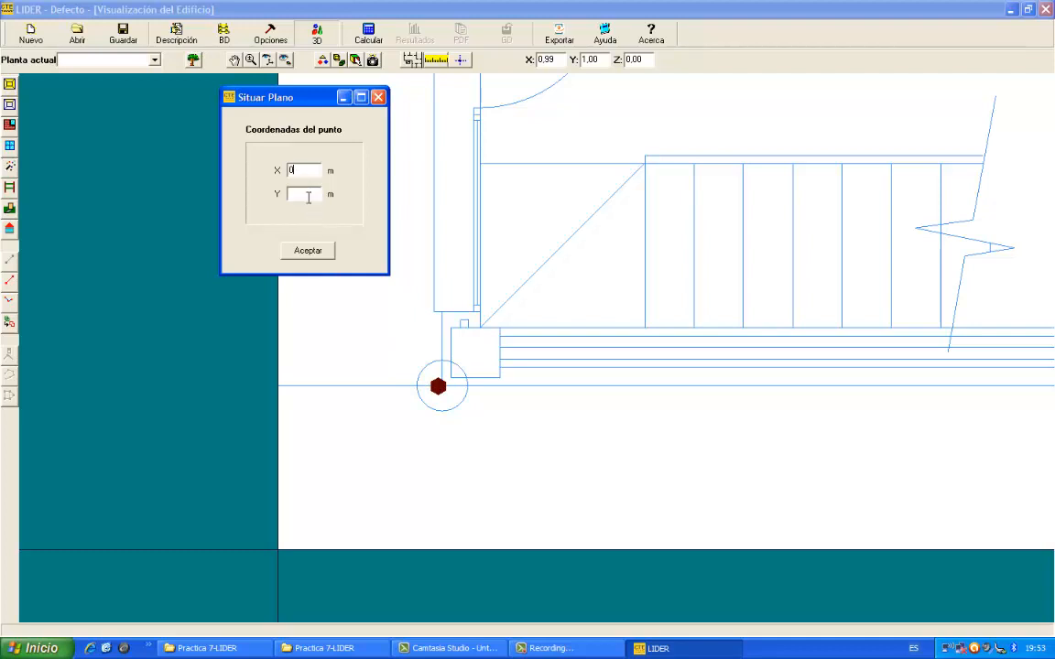
pyautogui.click(323, 257)
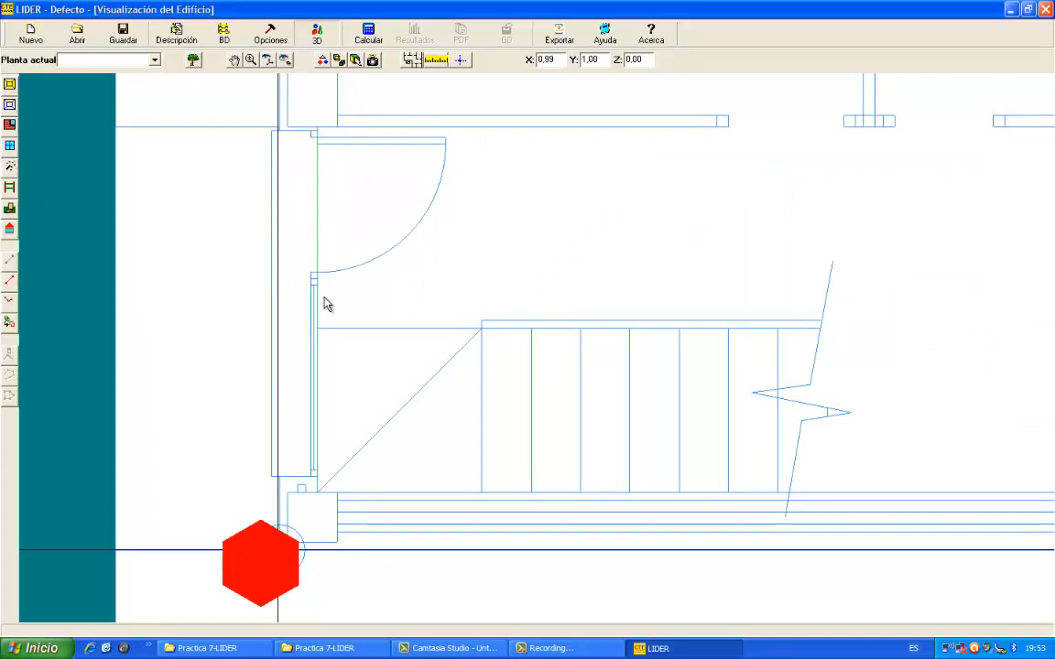
# - Check the position of the whole ground-floor plan relative to the X and Y axes
pyautogui.click(250, 59)
pyautogui.moveTo(330, 275); pyautogui.dragTo(506, 288)
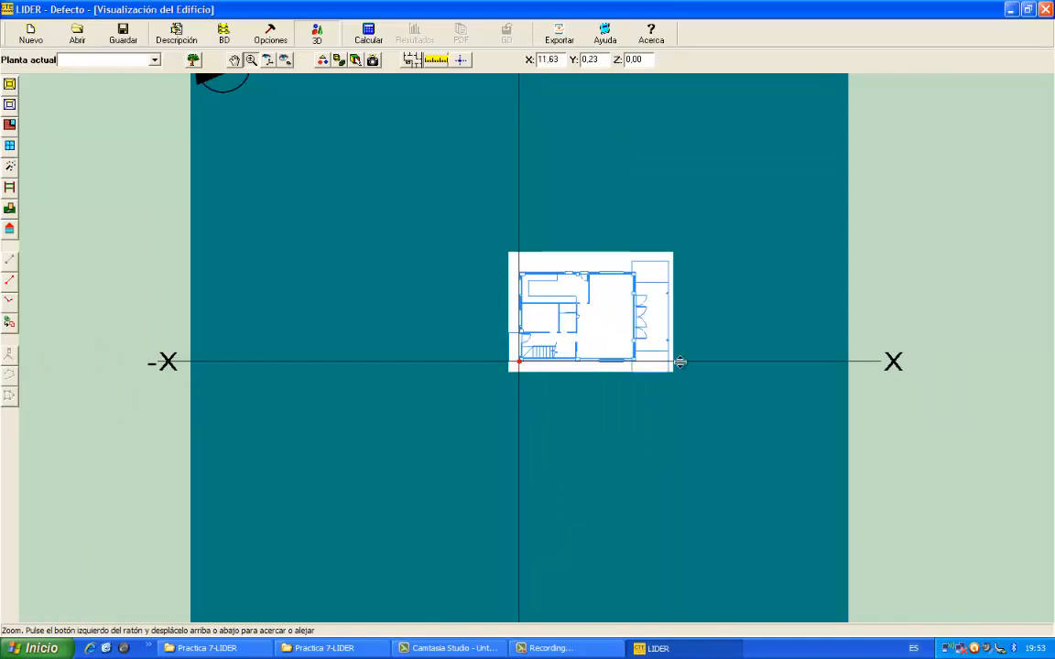
pyautogui.moveTo(520, 360); pyautogui.dragTo(509, 233)
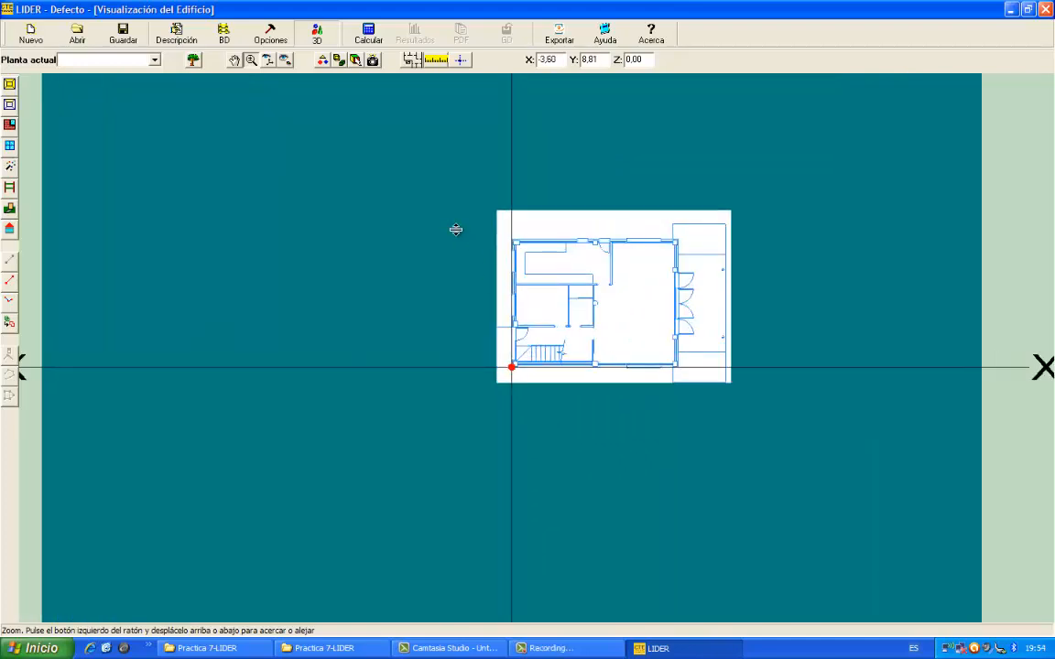
# - Create floor P01 with no previous floor, a space height of 3,00 and a space equal to the floor
pyautogui.moveTo(392, 255); pyautogui.dragTo(504, 182)
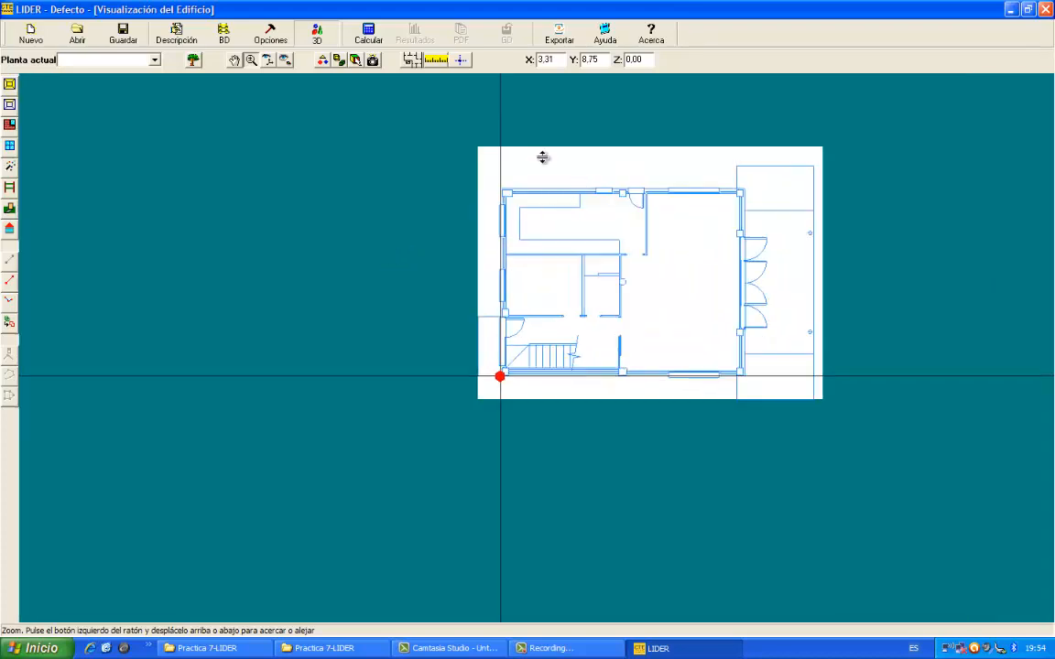
pyautogui.click(235, 59)
pyautogui.moveTo(556, 227); pyautogui.dragTo(461, 252)
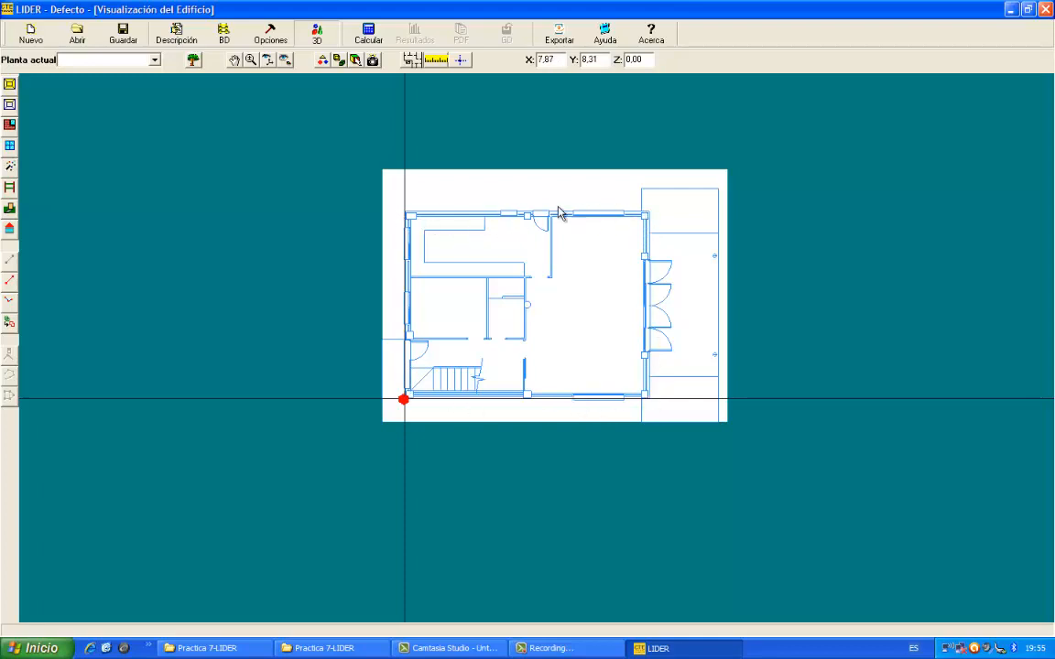
pyautogui.click(9, 85)
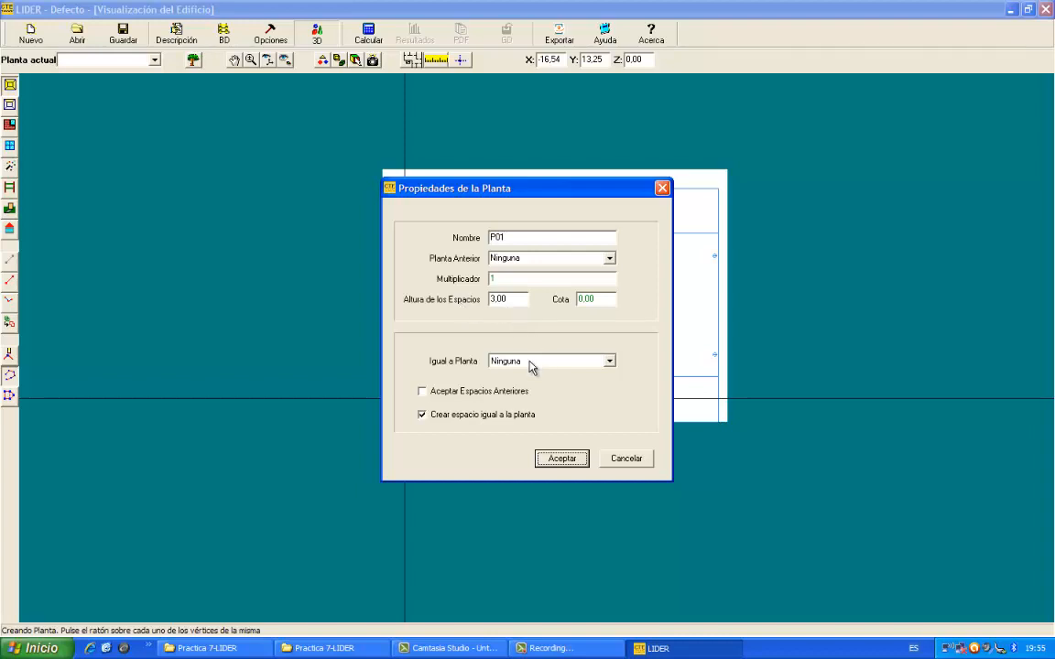
pyautogui.click(560, 459)
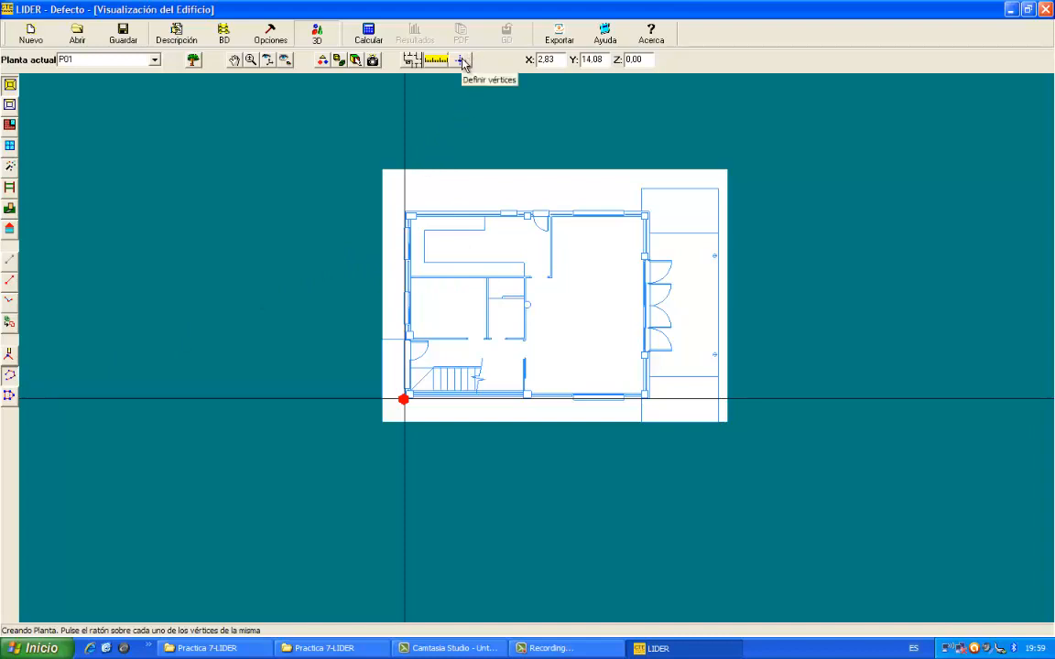
# - Place the floor's first vertex on the plan's outer corner at the axes origin and enable relative coordinates for vertex entry
pyautogui.click(254, 59)
pyautogui.moveTo(405, 405); pyautogui.dragTo(399, 294)
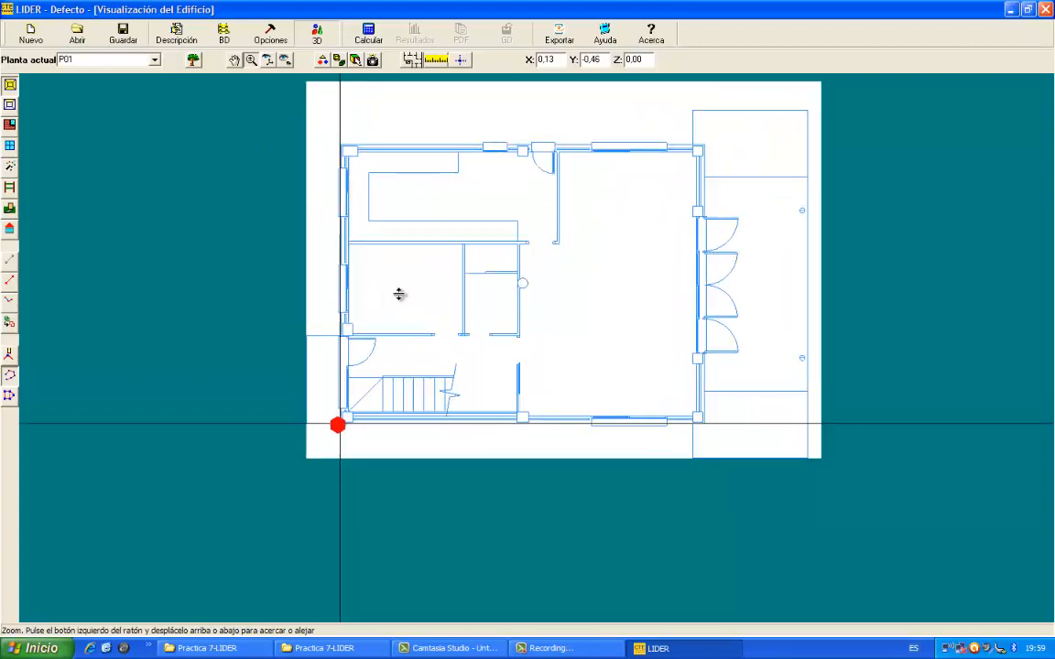
pyautogui.moveTo(348, 370); pyautogui.dragTo(285, 245)
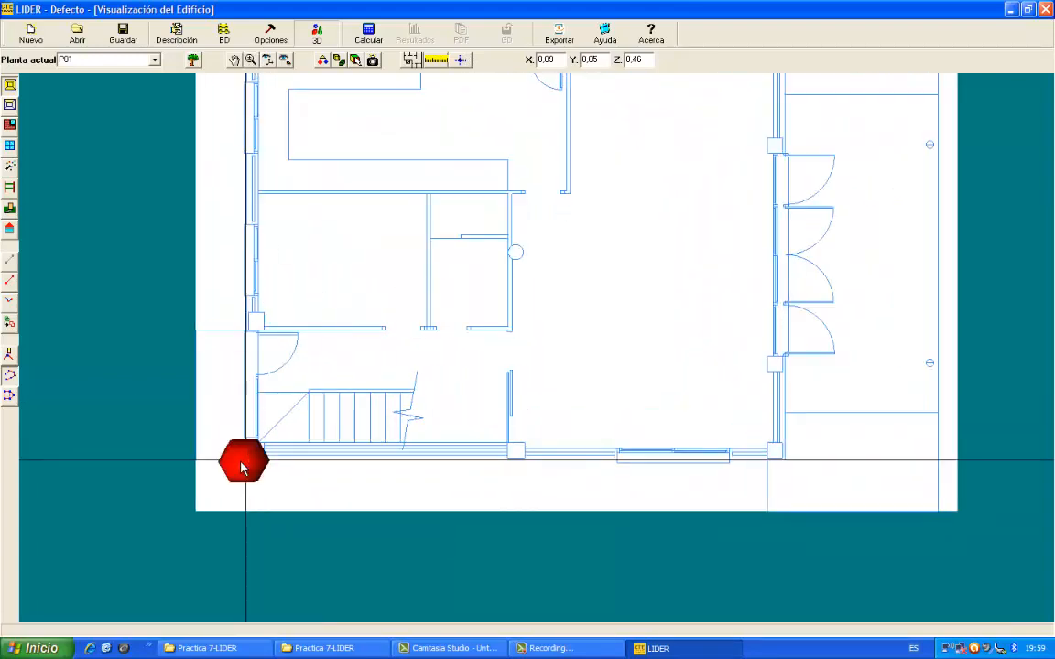
pyautogui.click(462, 61)
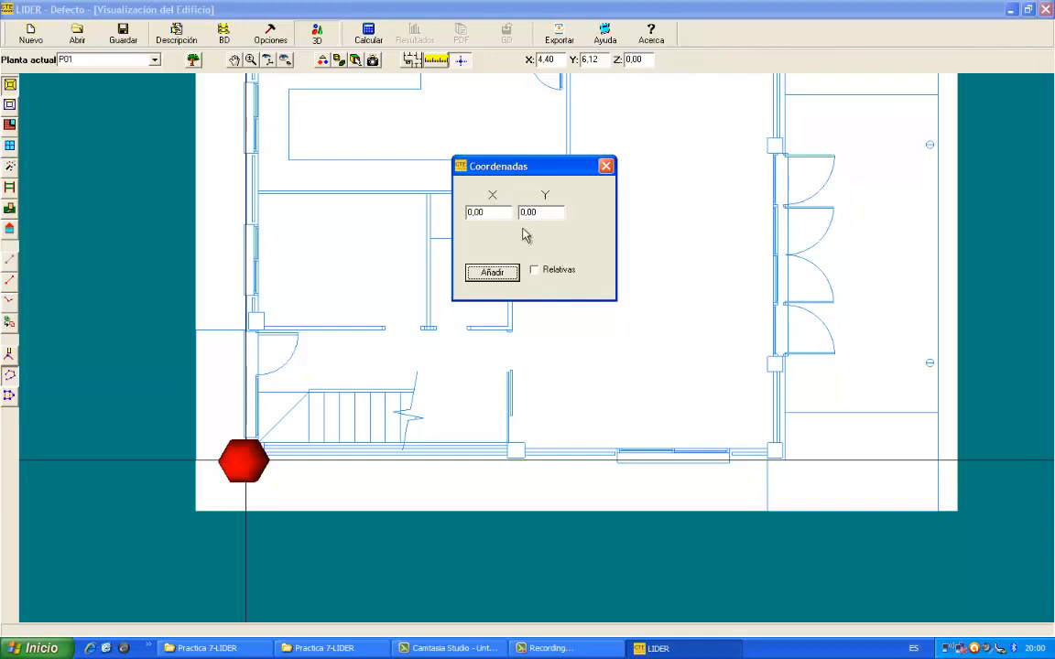
pyautogui.click(535, 271)
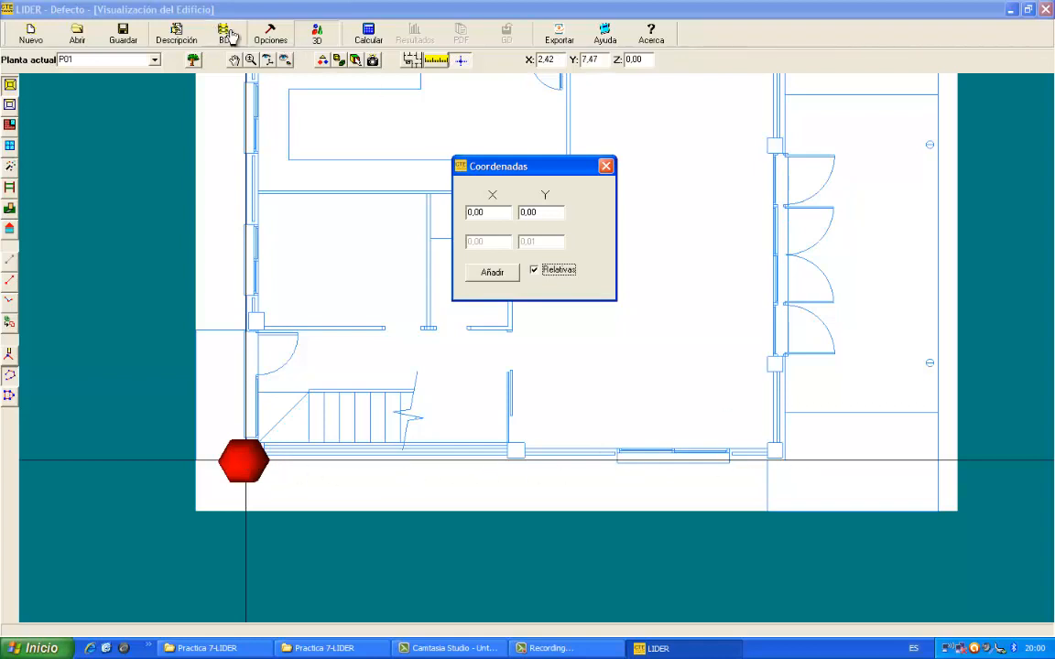
# - Add the second floor vertex at relative coordinates X 10,60 and Y 0,00
pyautogui.click(250, 60)
pyautogui.moveTo(311, 180); pyautogui.dragTo(313, 247)
pyautogui.click(235, 59)
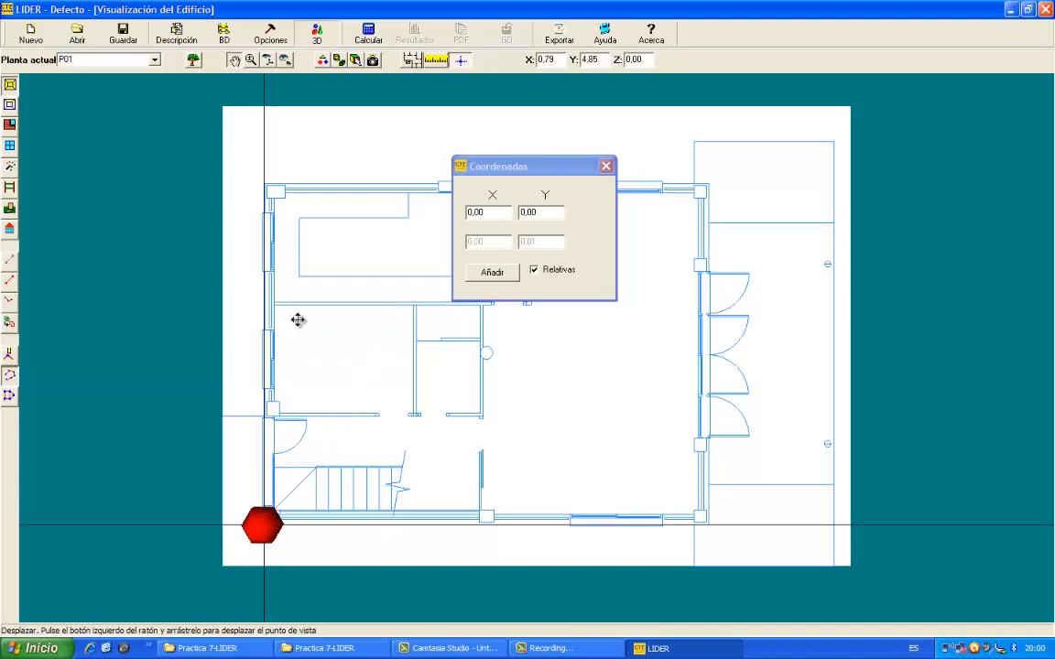
pyautogui.moveTo(297, 319); pyautogui.dragTo(285, 263)
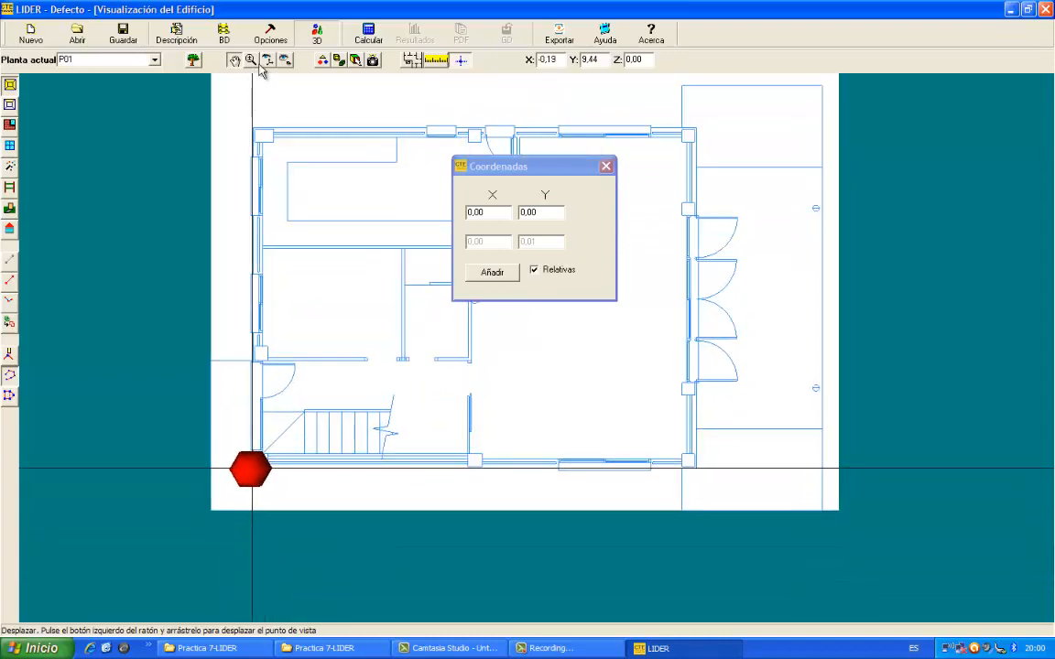
pyautogui.click(266, 60)
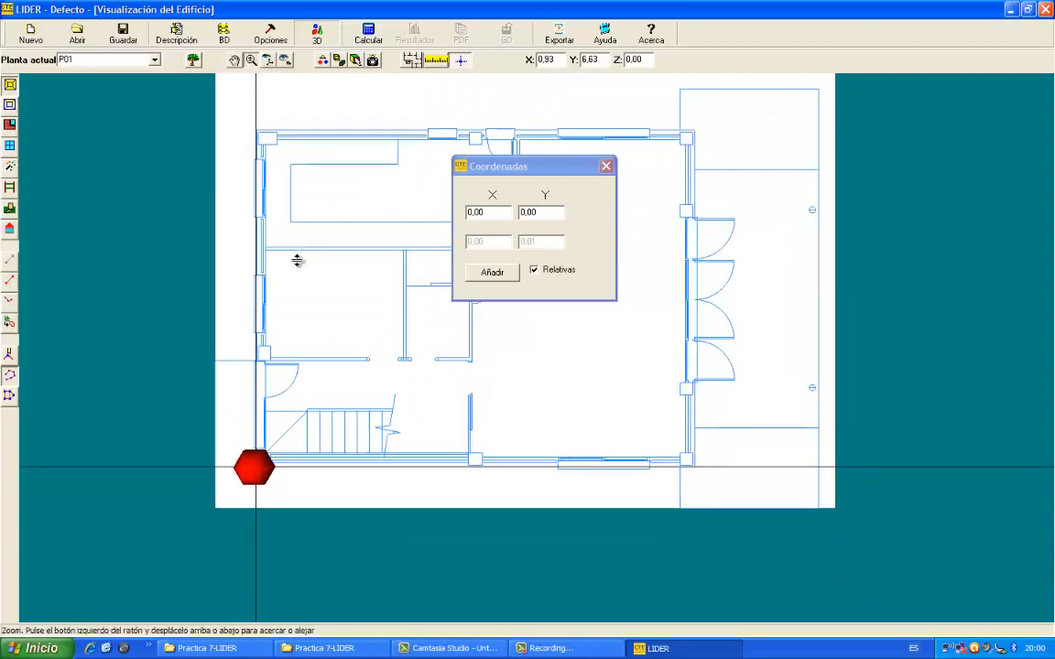
pyautogui.moveTo(296, 259); pyautogui.dragTo(313, 323)
pyautogui.moveTo(363, 241); pyautogui.dragTo(386, 352)
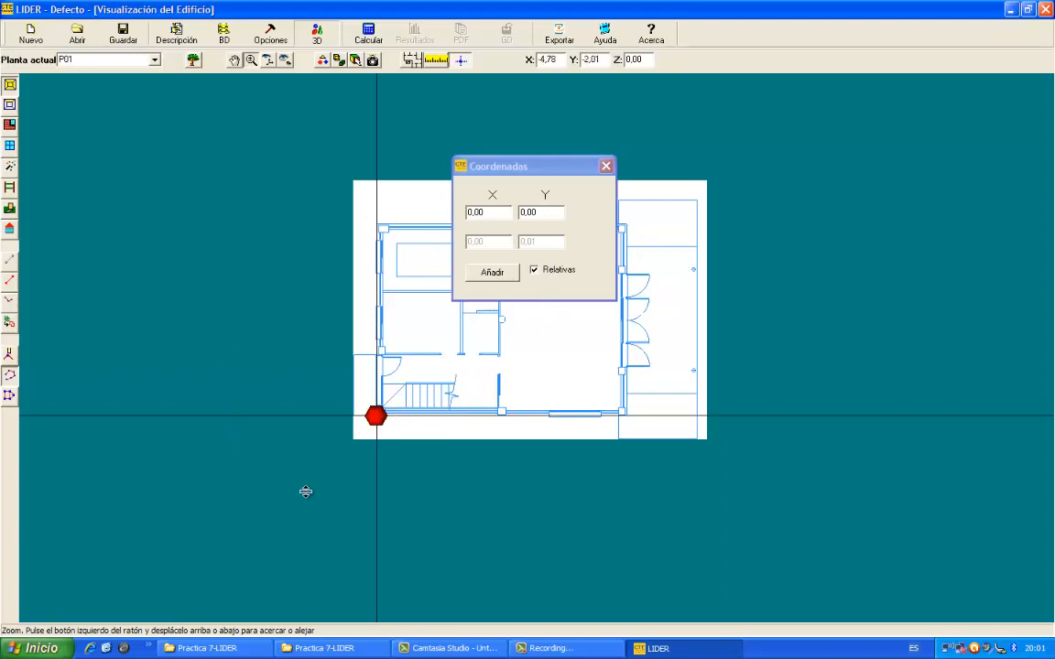
pyautogui.click(496, 213)
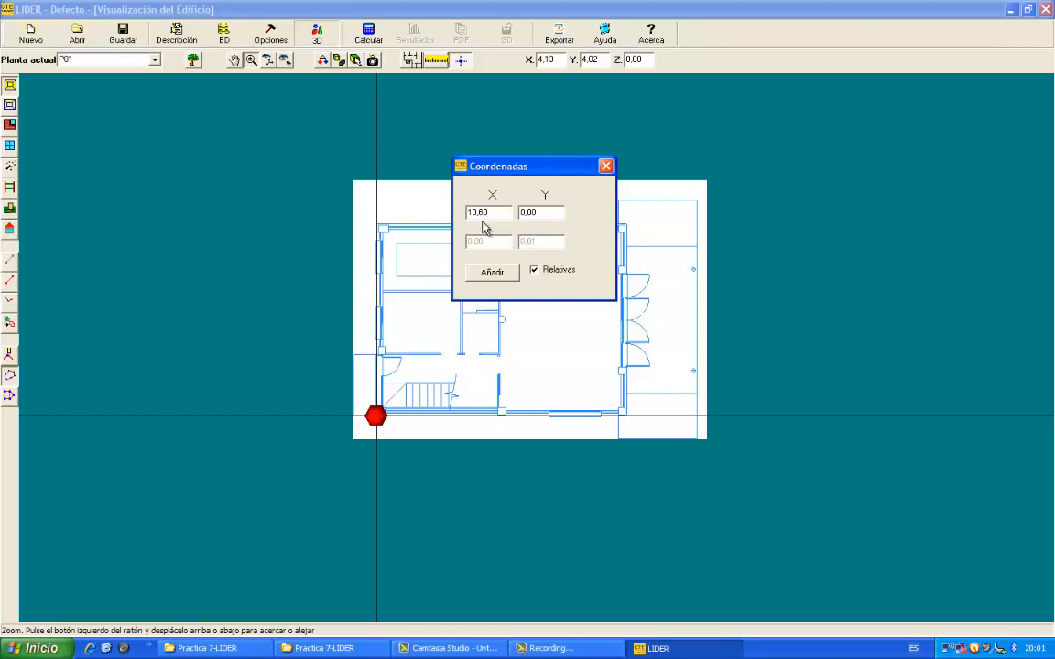
pyautogui.click(493, 273)
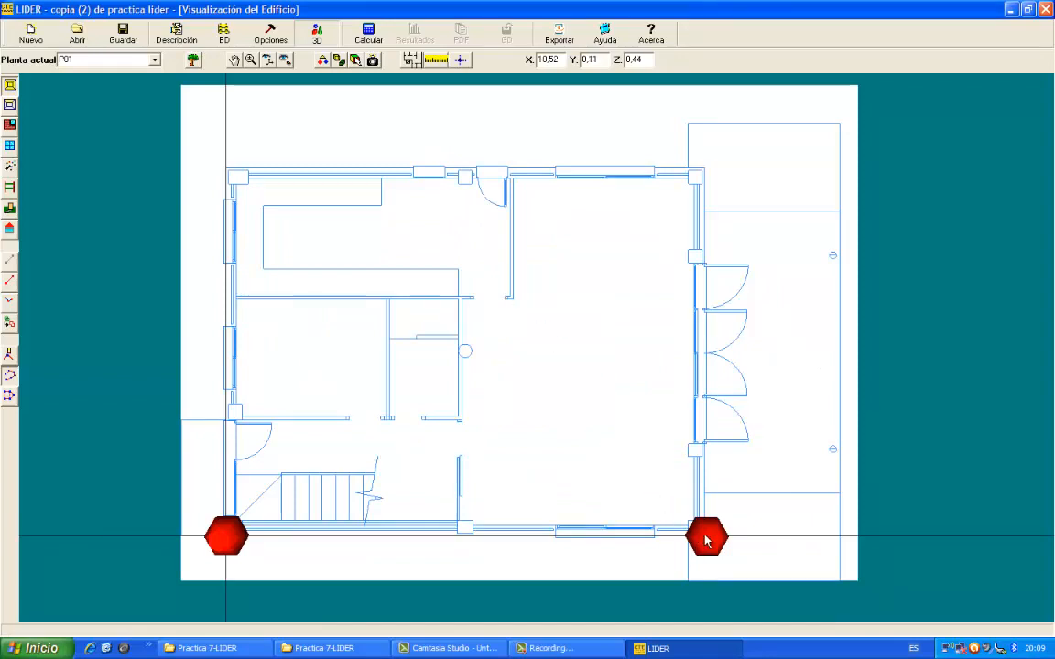
# - Add the third floor vertex at relative coordinates X 0,00 and Y 8,15
pyautogui.click(462, 62)
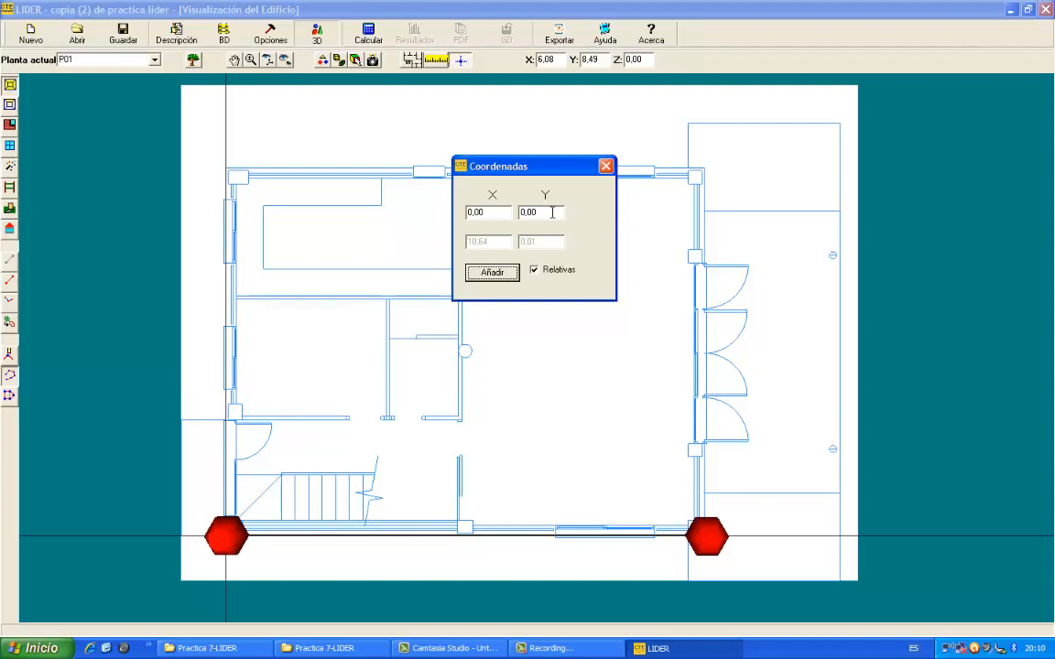
pyautogui.click(552, 213)
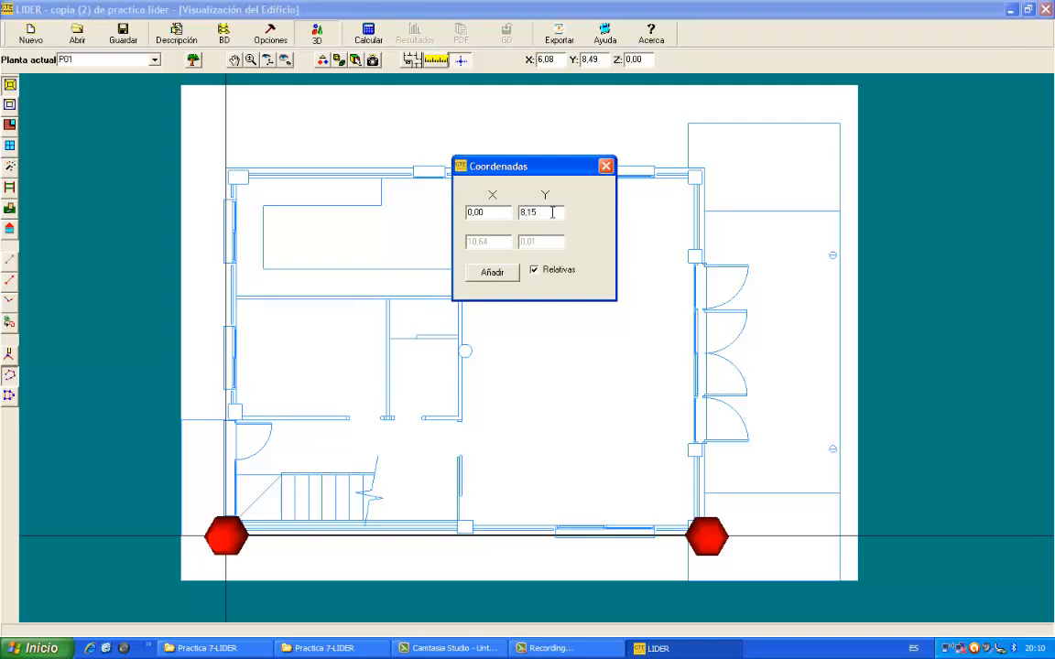
pyautogui.click(494, 273)
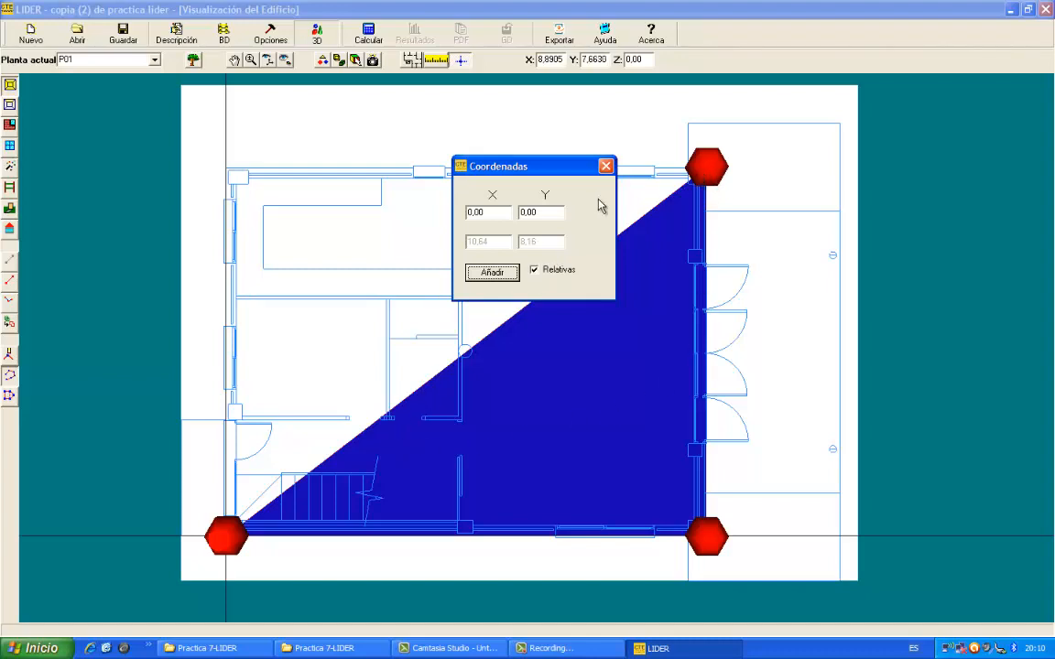
# - Add the fourth floor vertex at relative X -10,60 and Y 0,00, and finish the outline of floor P01
pyautogui.click(494, 213)
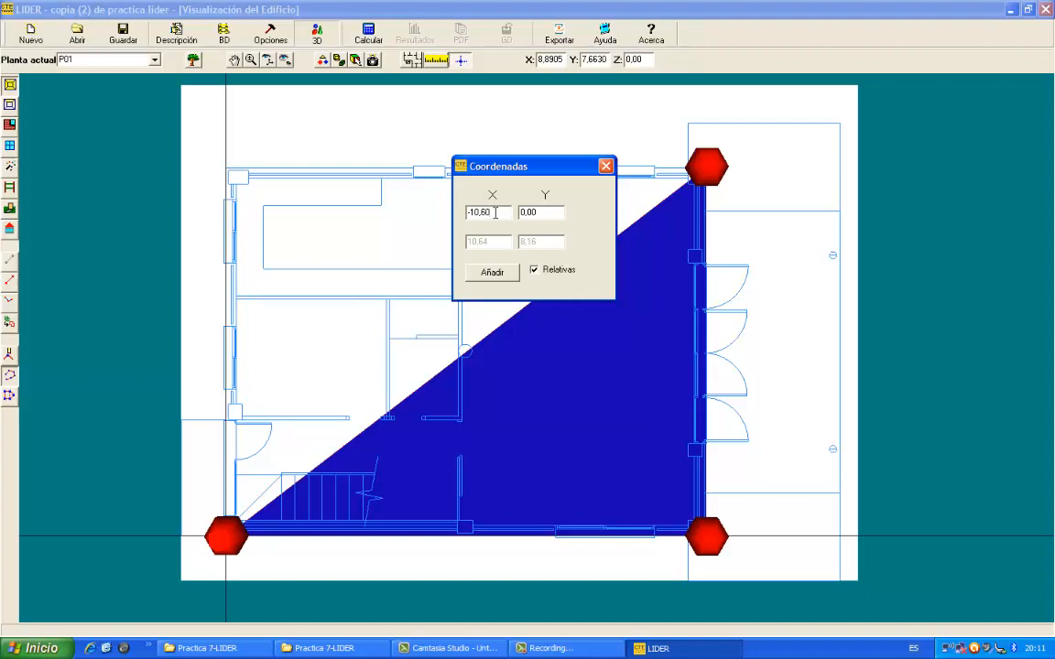
pyautogui.click(485, 275)
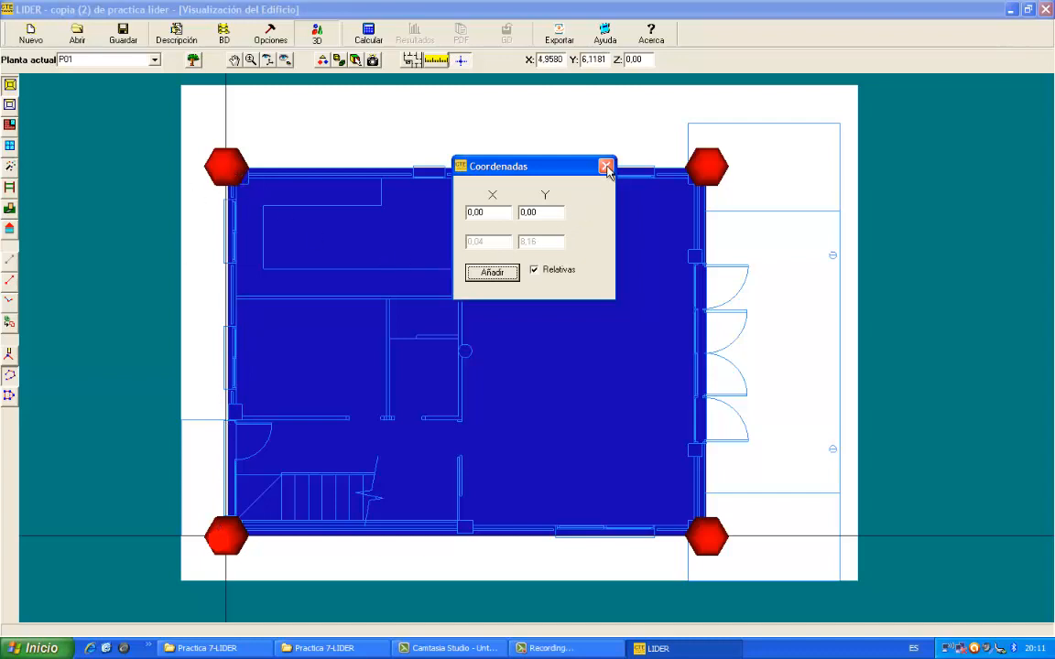
pyautogui.rightClick(561, 348)
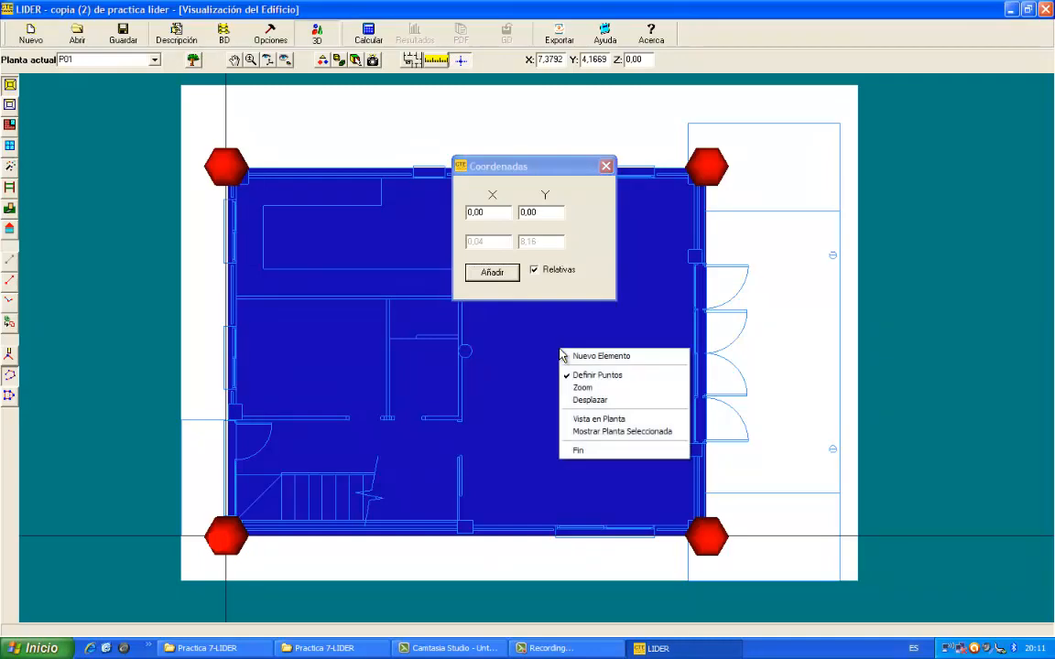
pyautogui.click(582, 452)
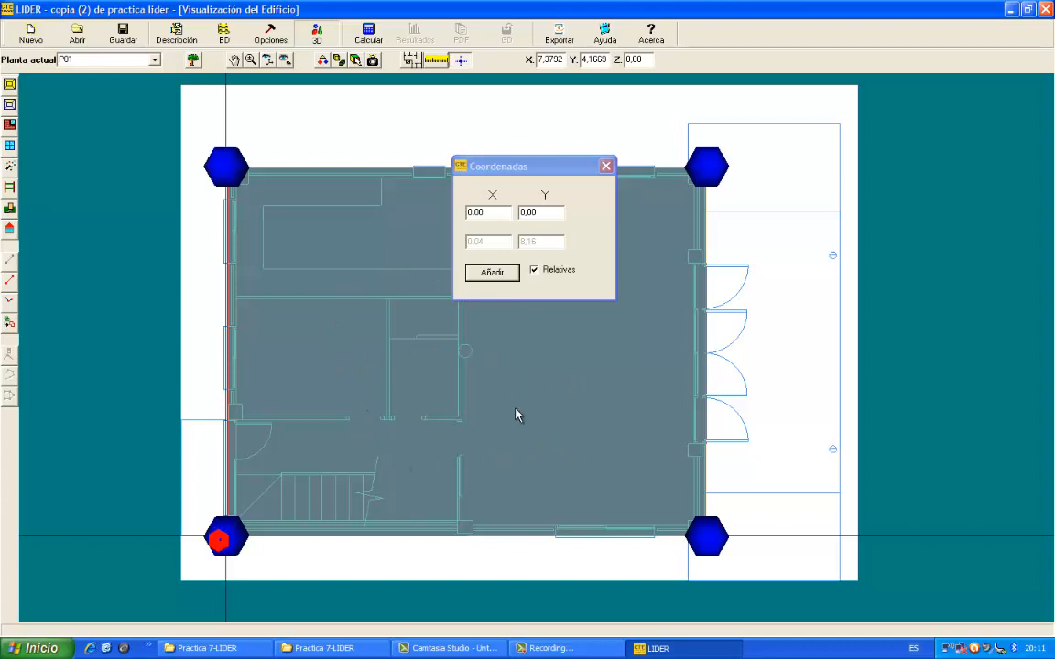
pyautogui.press('Escape')
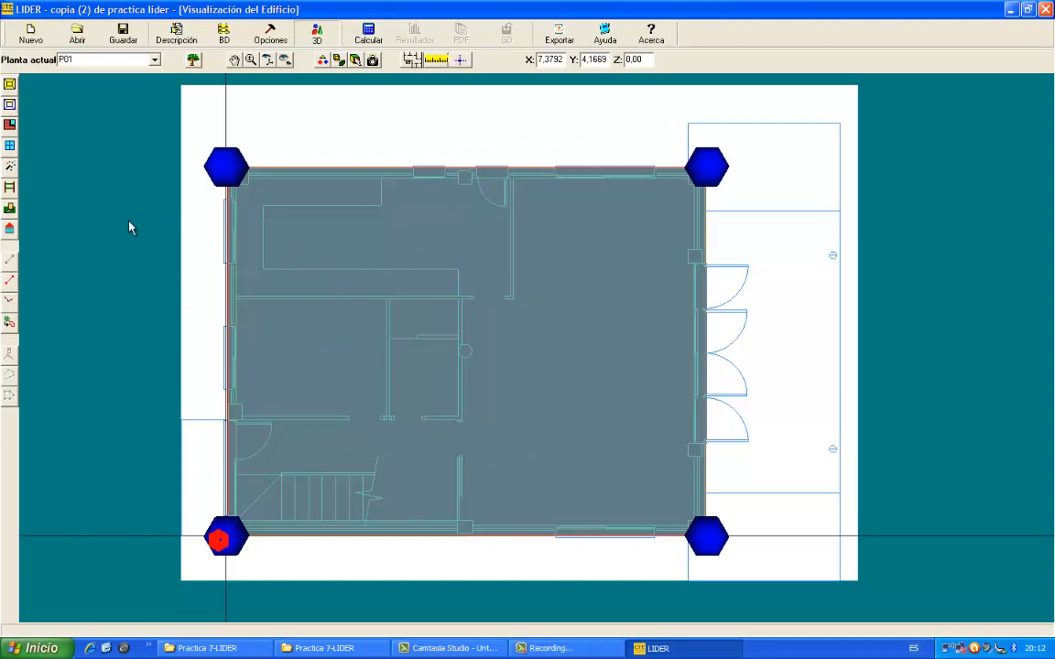
# - Generate the exterior walls around floor P01 and view the resulting volume in 3D from several sides
pyautogui.click(10, 129)
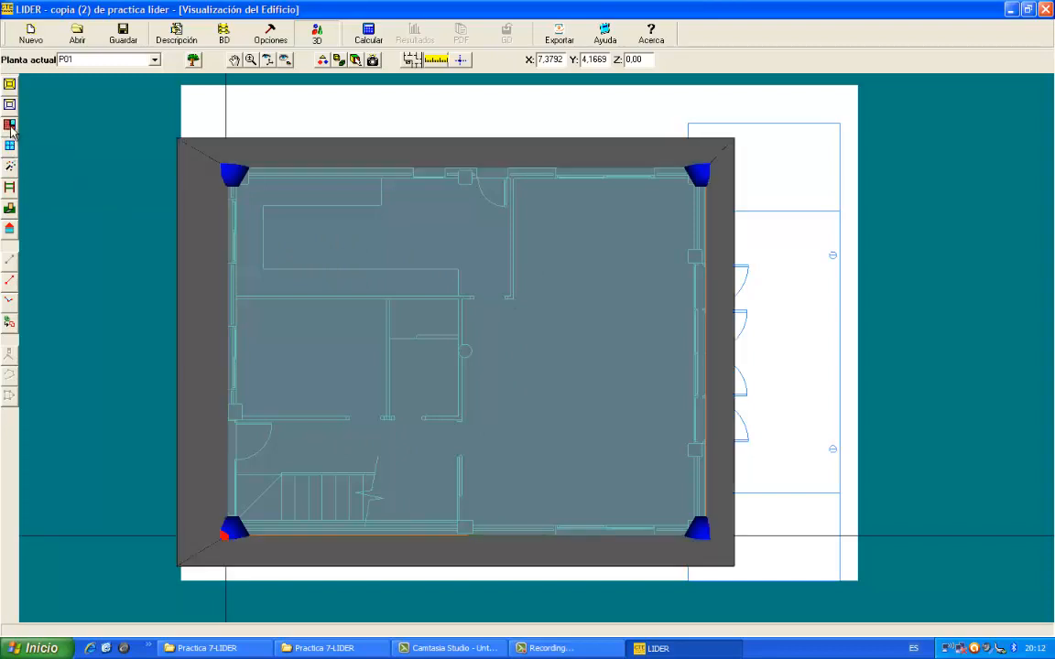
pyautogui.click(268, 60)
pyautogui.moveTo(294, 129); pyautogui.dragTo(398, 325)
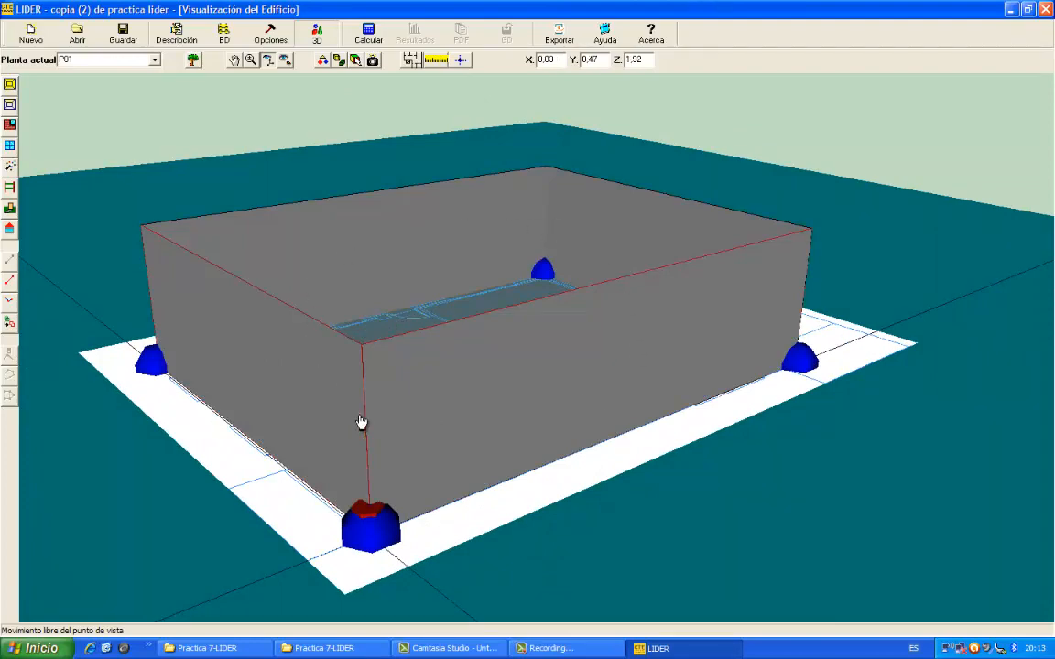
pyautogui.moveTo(527, 377); pyautogui.dragTo(431, 412)
pyautogui.moveTo(340, 391); pyautogui.dragTo(769, 382)
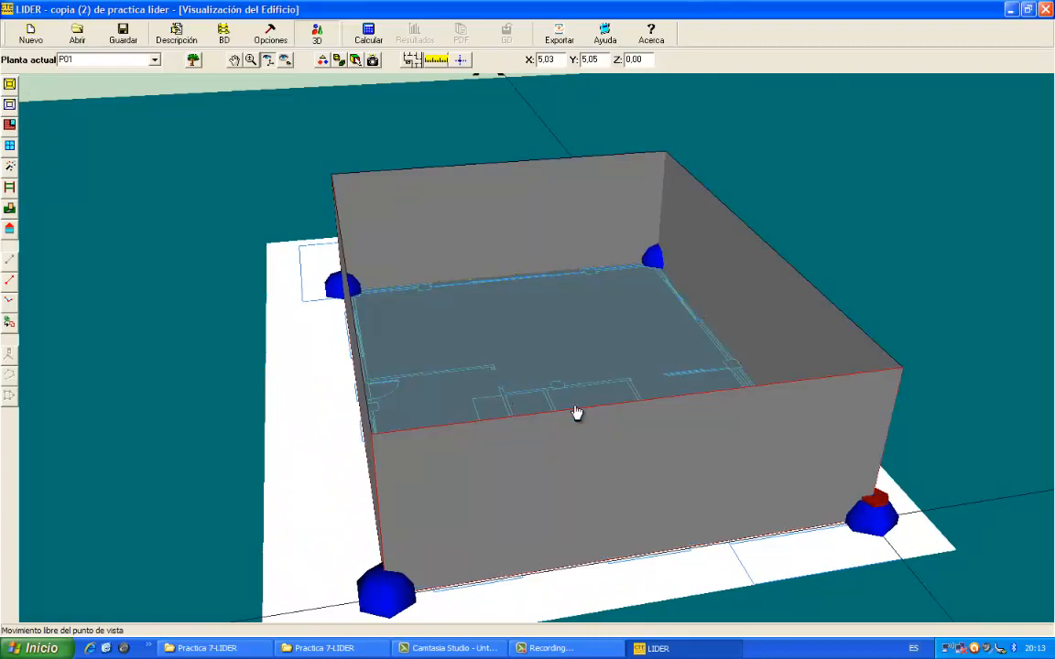
pyautogui.moveTo(577, 414); pyautogui.dragTo(508, 400)
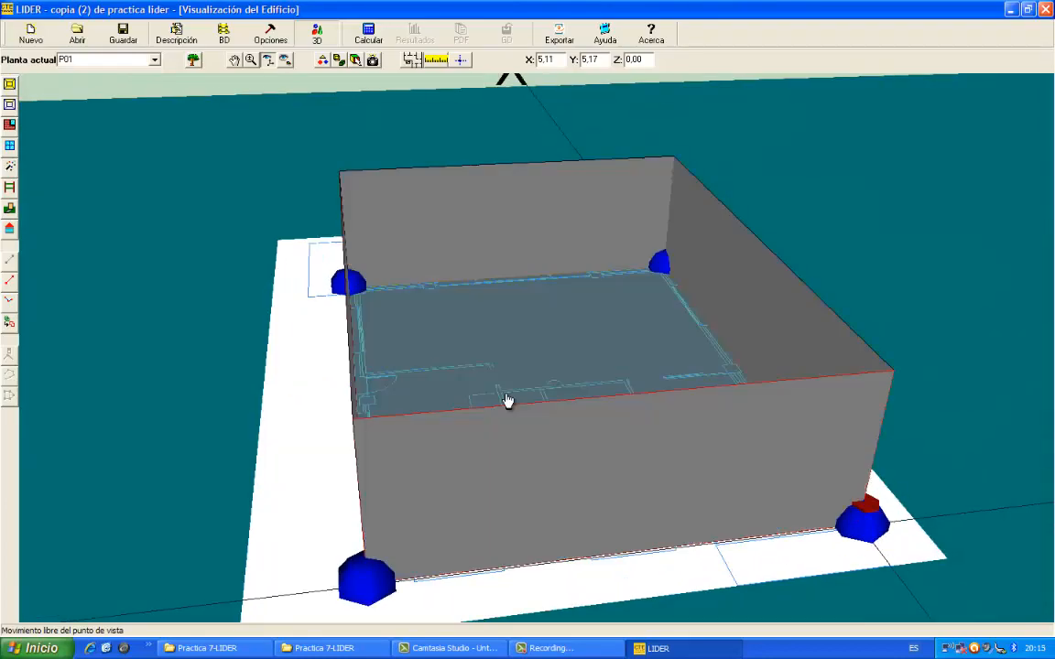
pyautogui.moveTo(405, 316); pyautogui.dragTo(420, 344)
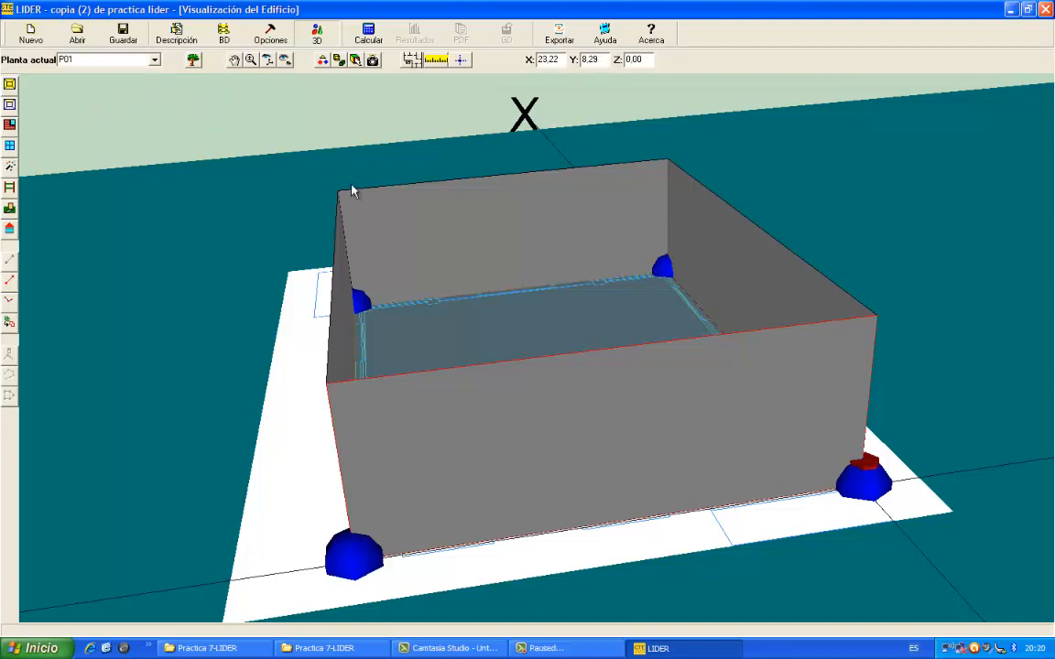
# - Open the building element tree and identify exterior walls P01_E01_PE001 to P01_E01_PE004 in the 3D model
pyautogui.click(193, 61)
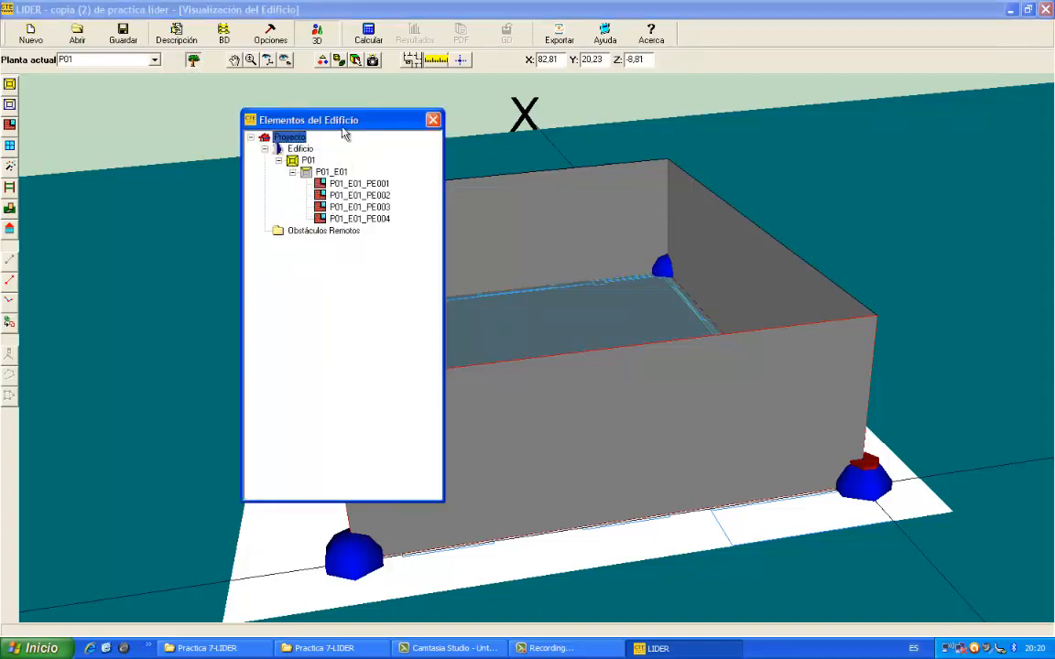
pyautogui.moveTo(343, 120); pyautogui.dragTo(157, 101)
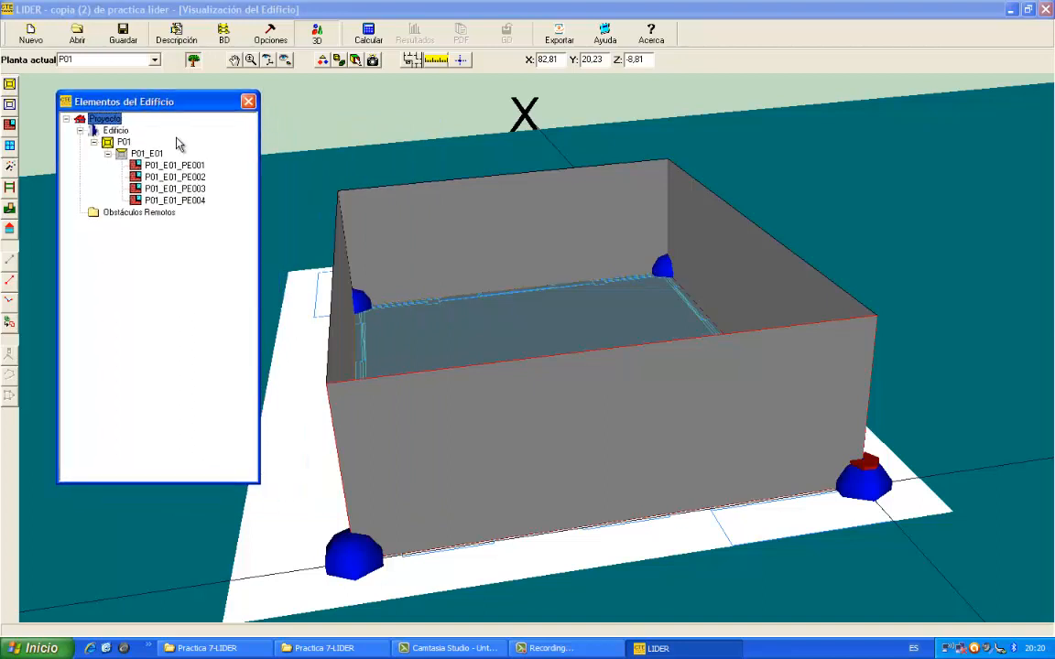
pyautogui.click(170, 165)
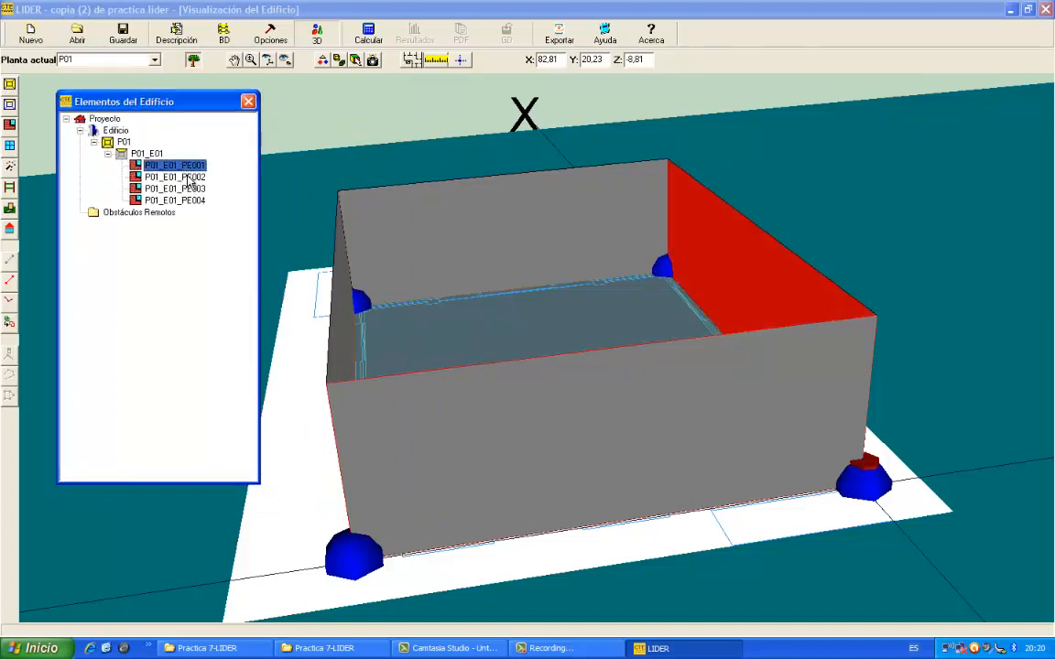
pyautogui.click(187, 176)
pyautogui.click(176, 187)
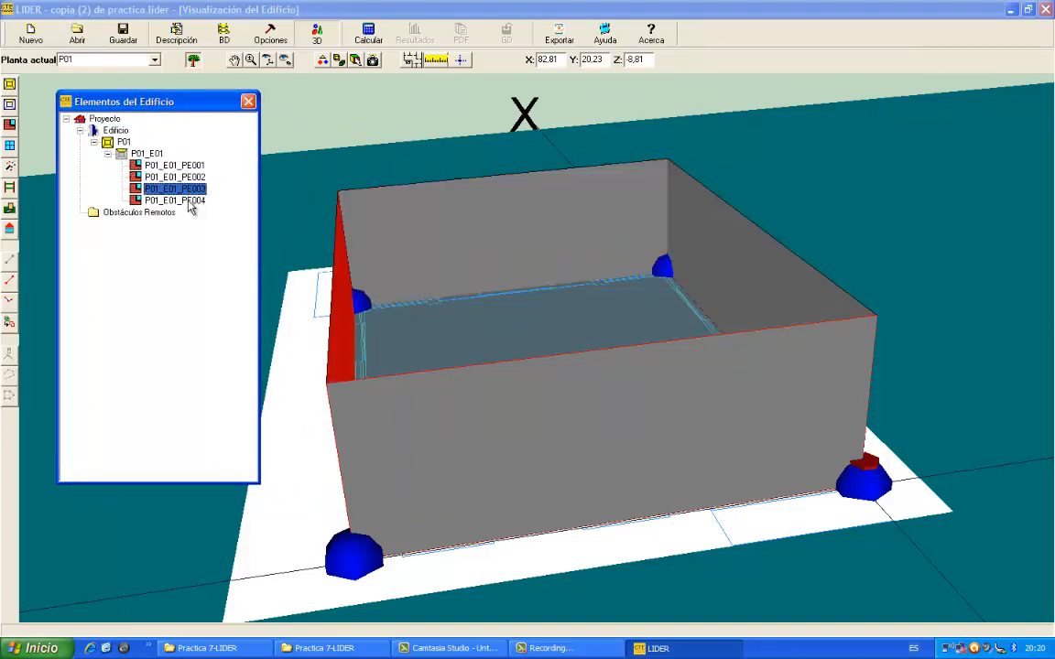
pyautogui.click(186, 200)
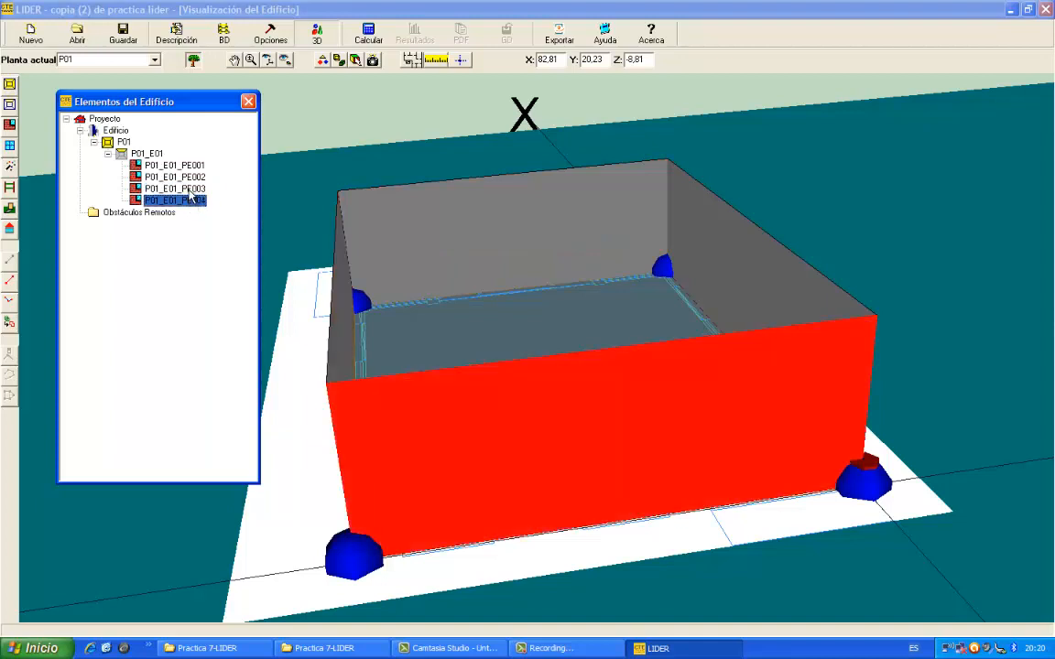
pyautogui.click(189, 188)
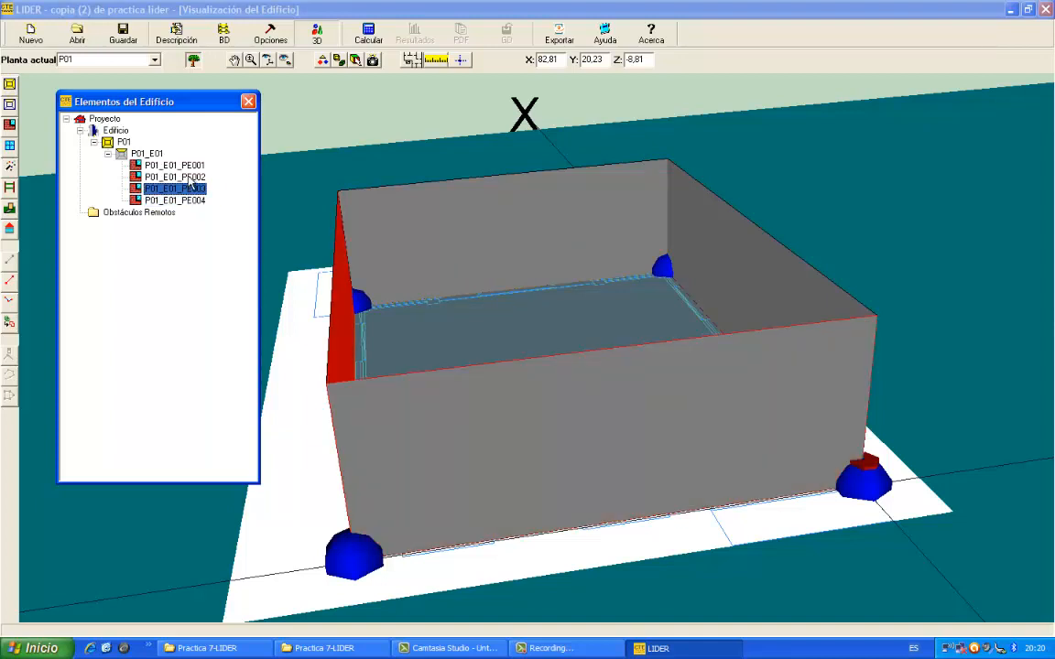
pyautogui.click(189, 176)
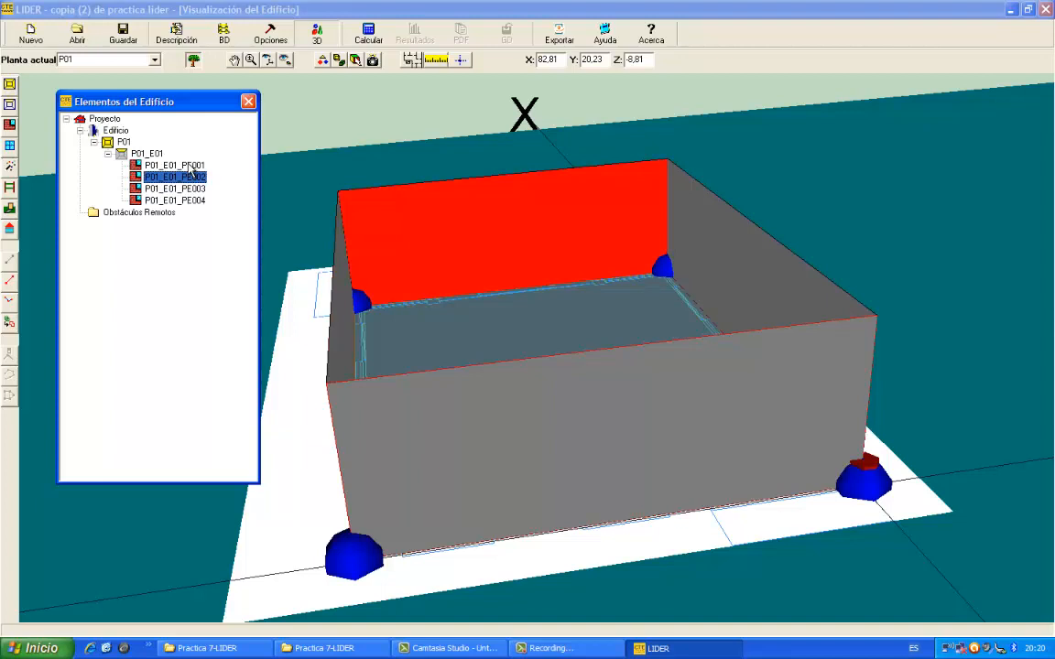
pyautogui.click(188, 166)
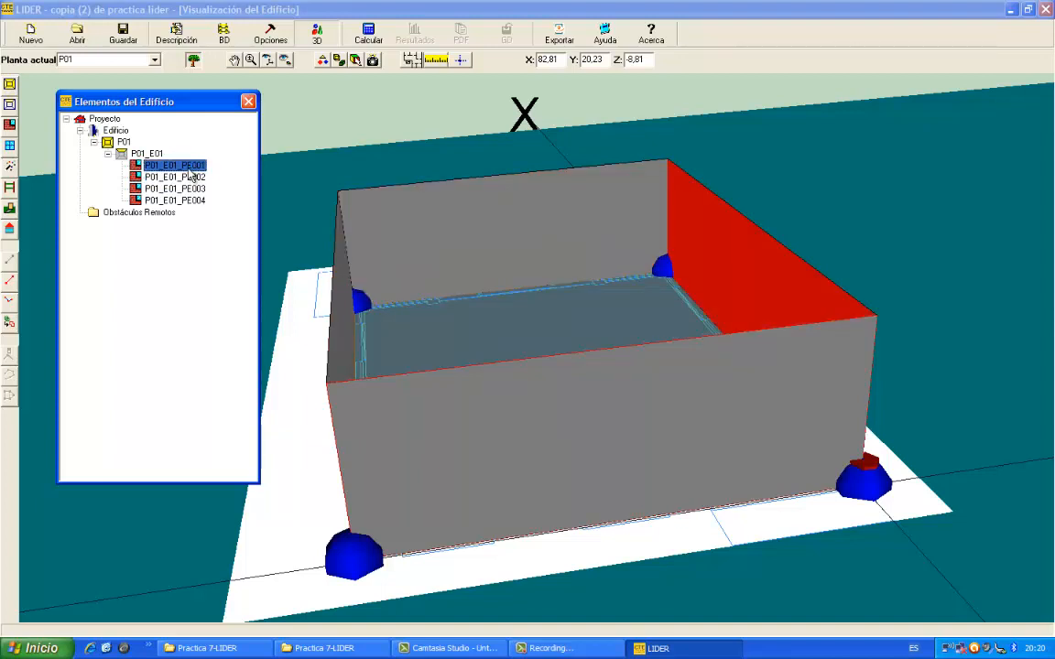
pyautogui.click(236, 60)
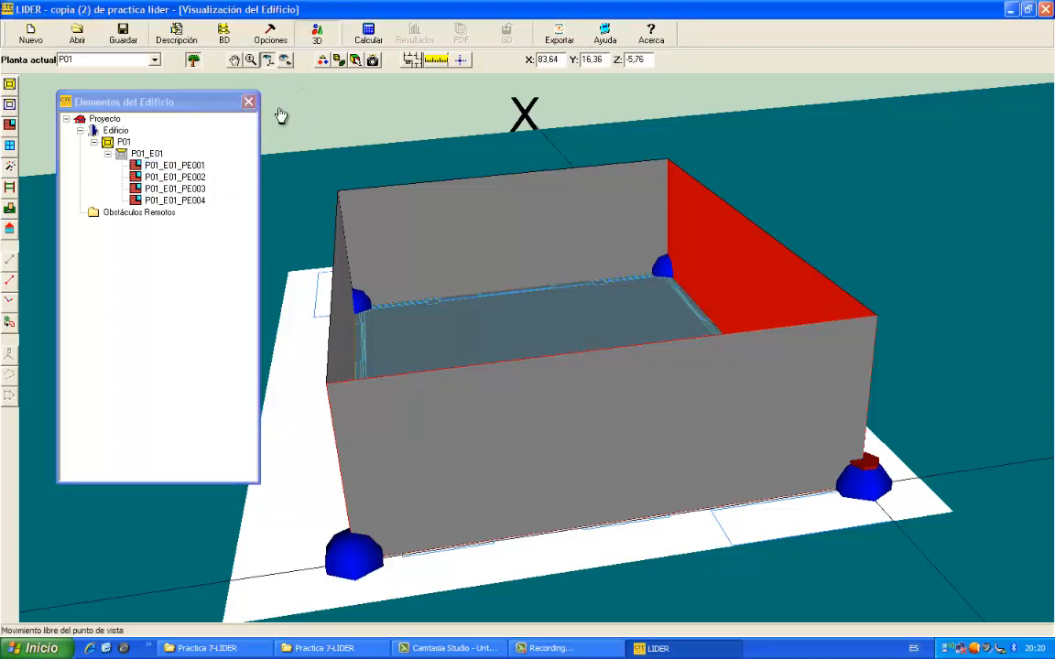
pyautogui.moveTo(271, 133); pyautogui.dragTo(543, 483)
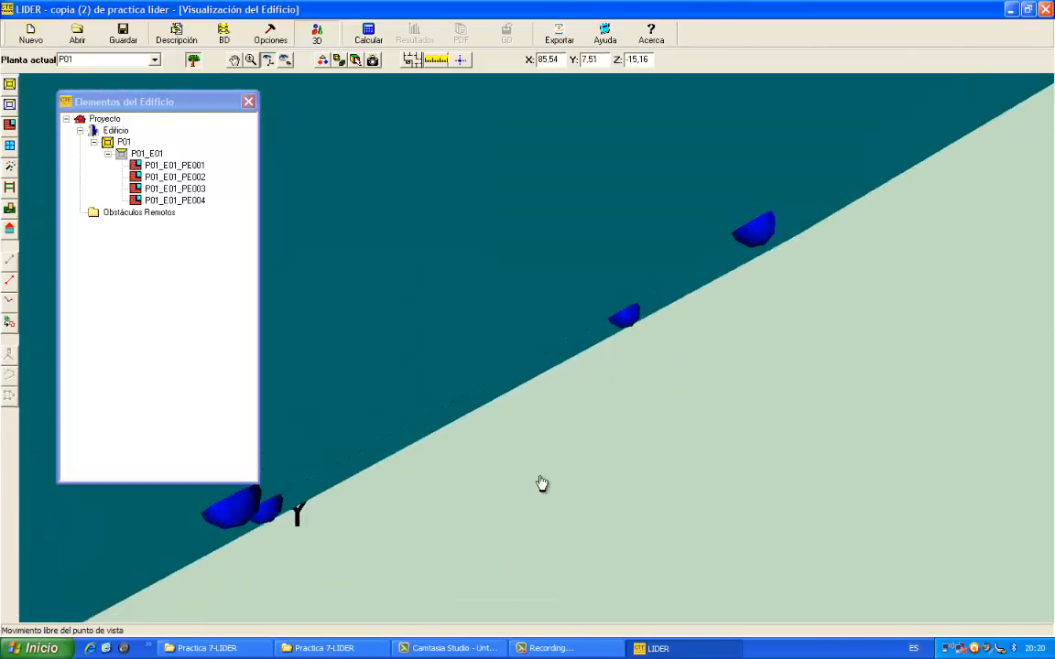
# - Open exterior wall P01_E01_PE001 for editing and choose Fachada as its enclosure composition
pyautogui.moveTo(789, 349); pyautogui.dragTo(499, 461)
pyautogui.moveTo(714, 504); pyautogui.dragTo(460, 356)
pyautogui.moveTo(342, 199); pyautogui.dragTo(320, 246)
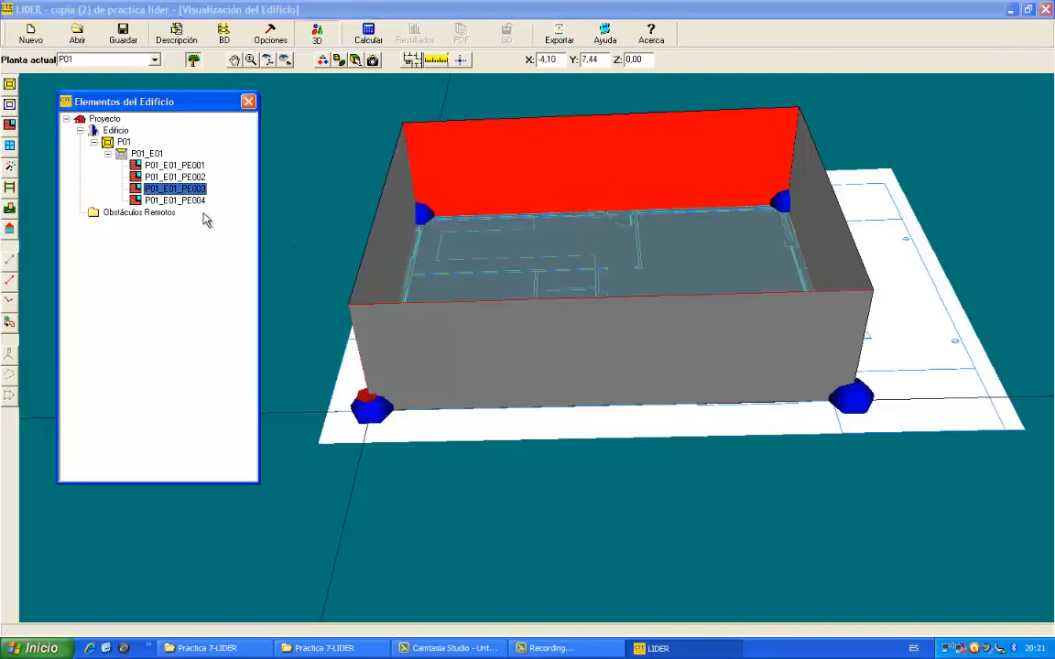
pyautogui.click(190, 204)
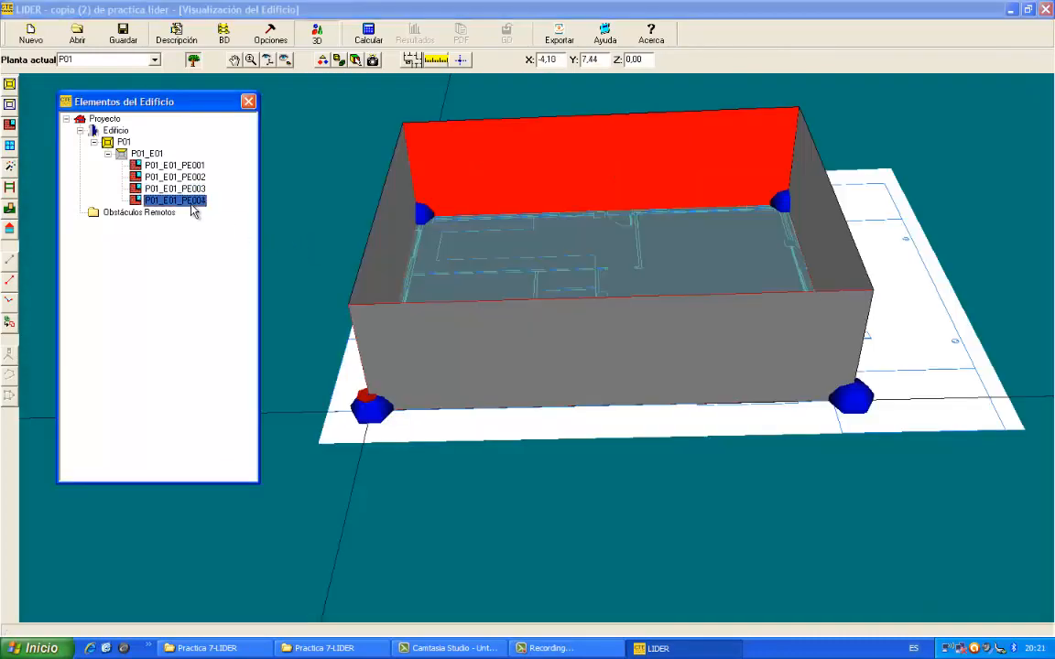
pyautogui.click(173, 165)
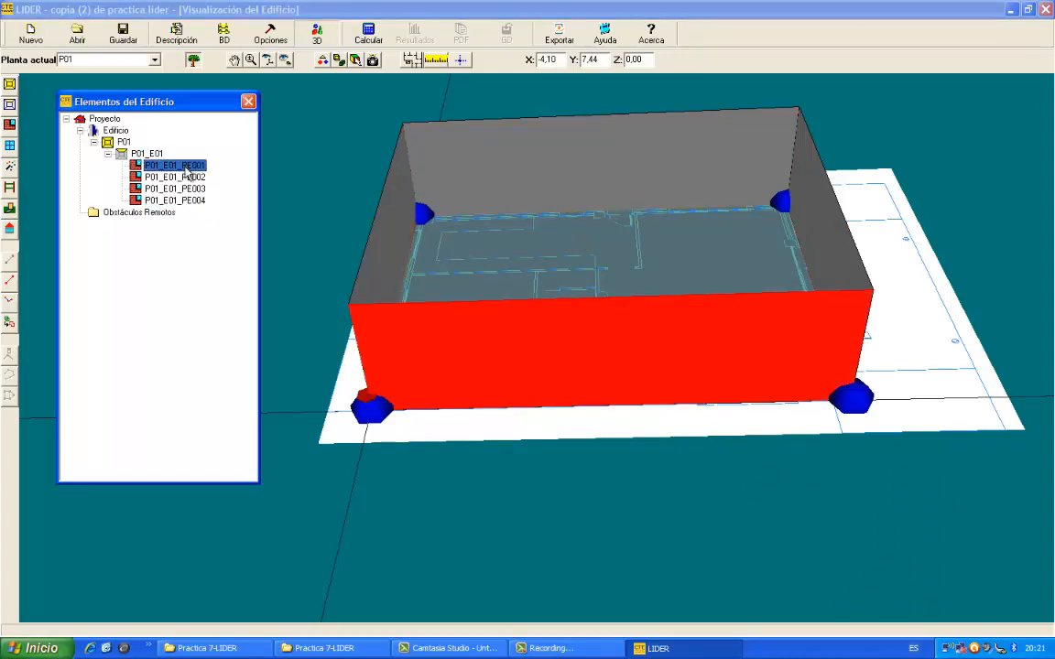
pyautogui.rightClick(194, 170)
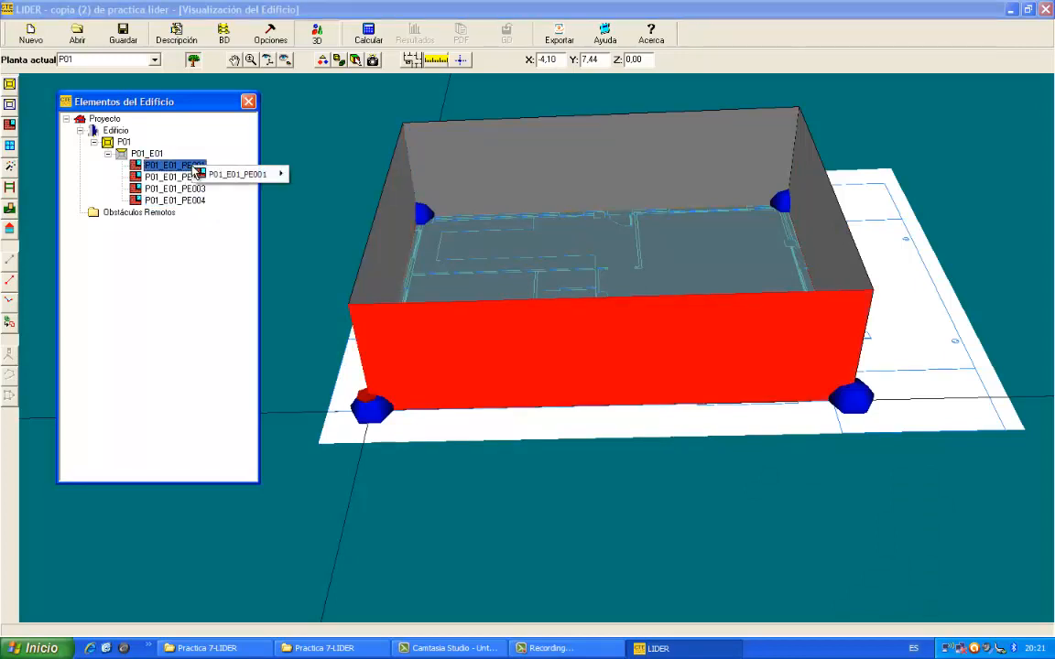
pyautogui.moveTo(252, 174)
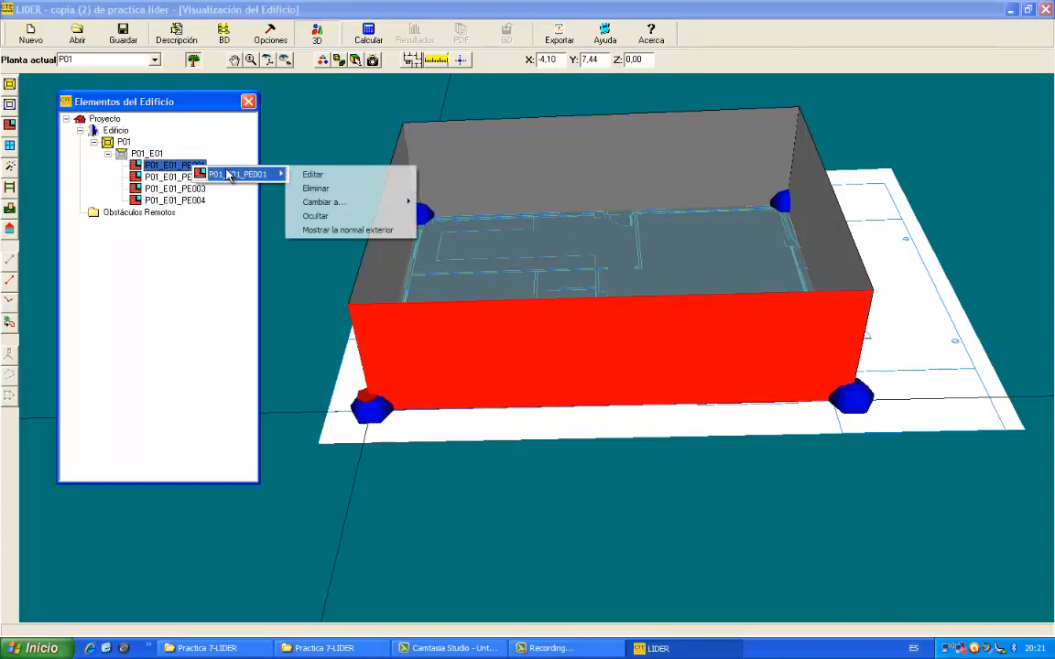
pyautogui.click(314, 174)
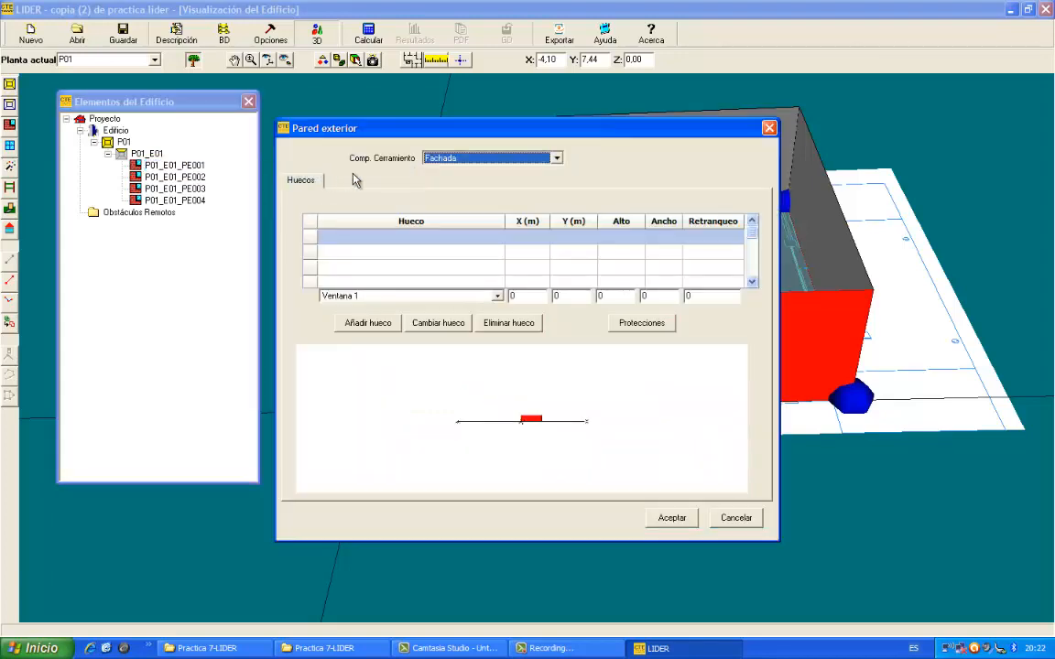
pyautogui.click(556, 159)
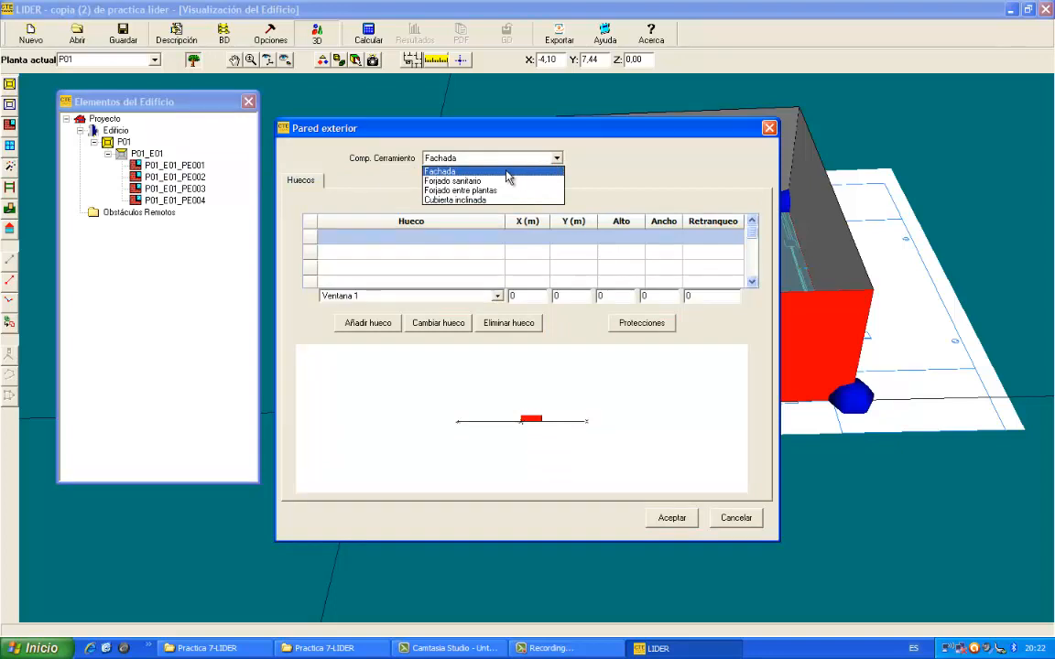
pyautogui.click(457, 156)
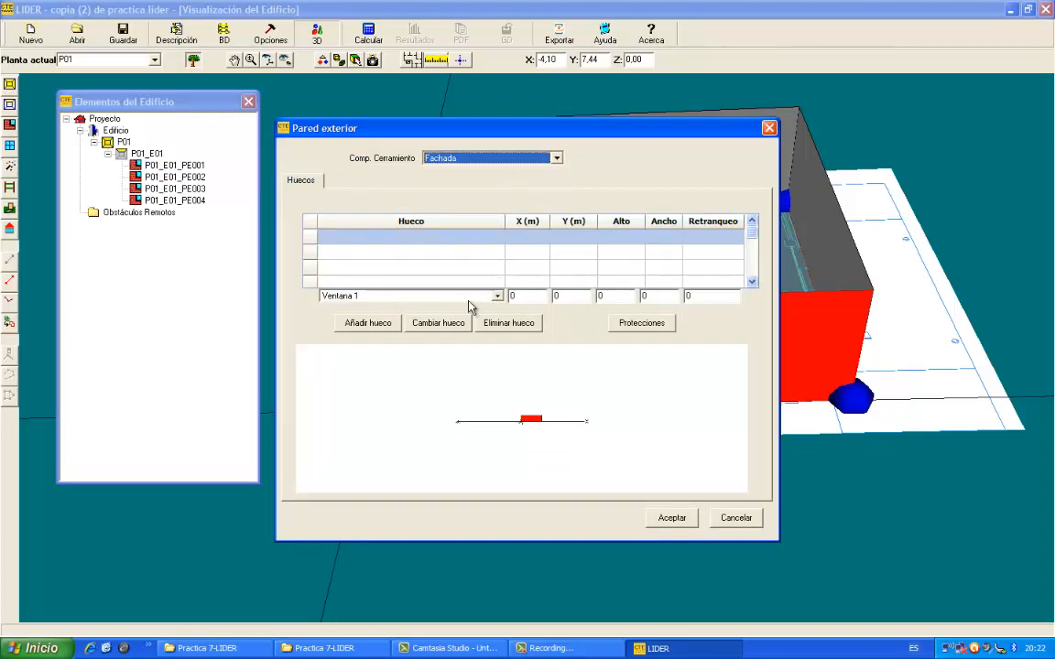
# - Add Ventana 1 to the wall at X 7.30, Y 1.2, height 1.2, width 2.2 and setback 0.2, and accept the wall properties
pyautogui.click(497, 296)
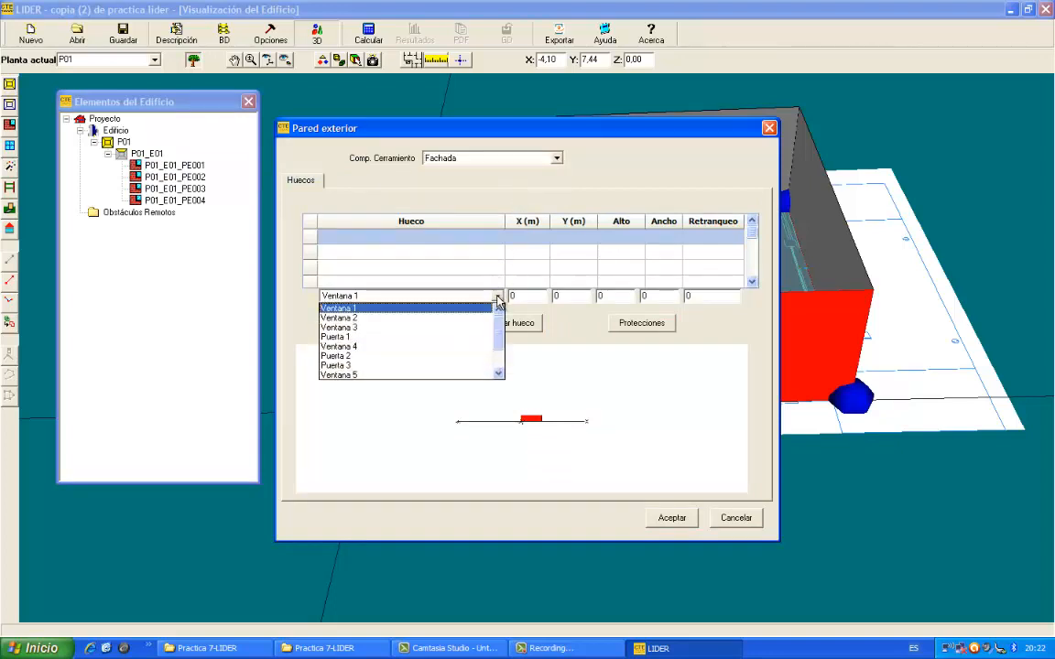
pyautogui.click(370, 310)
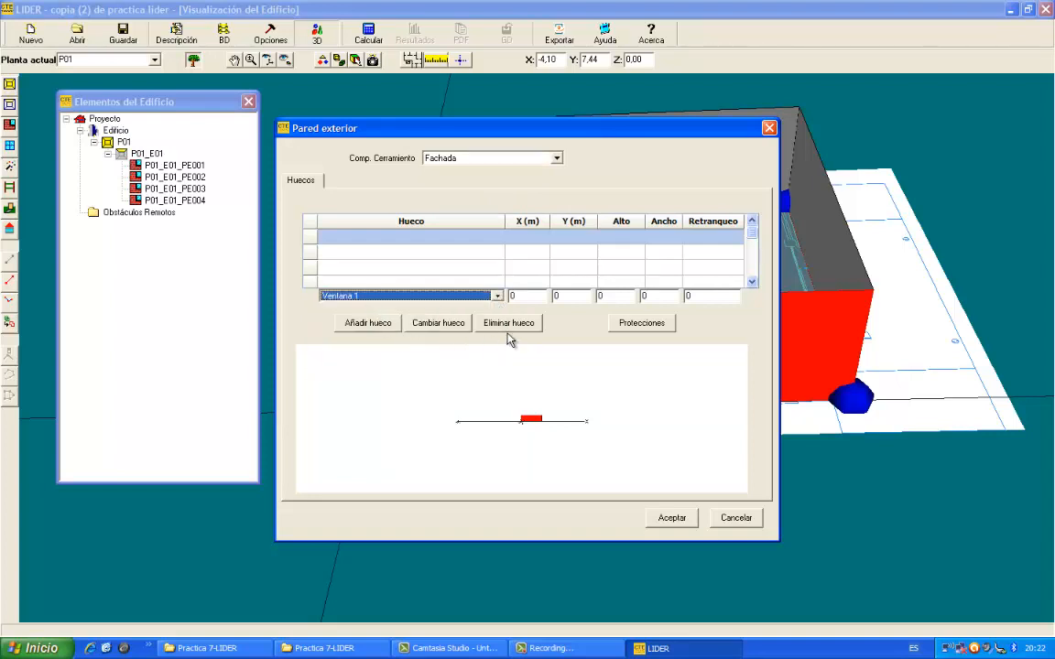
pyautogui.click(532, 294)
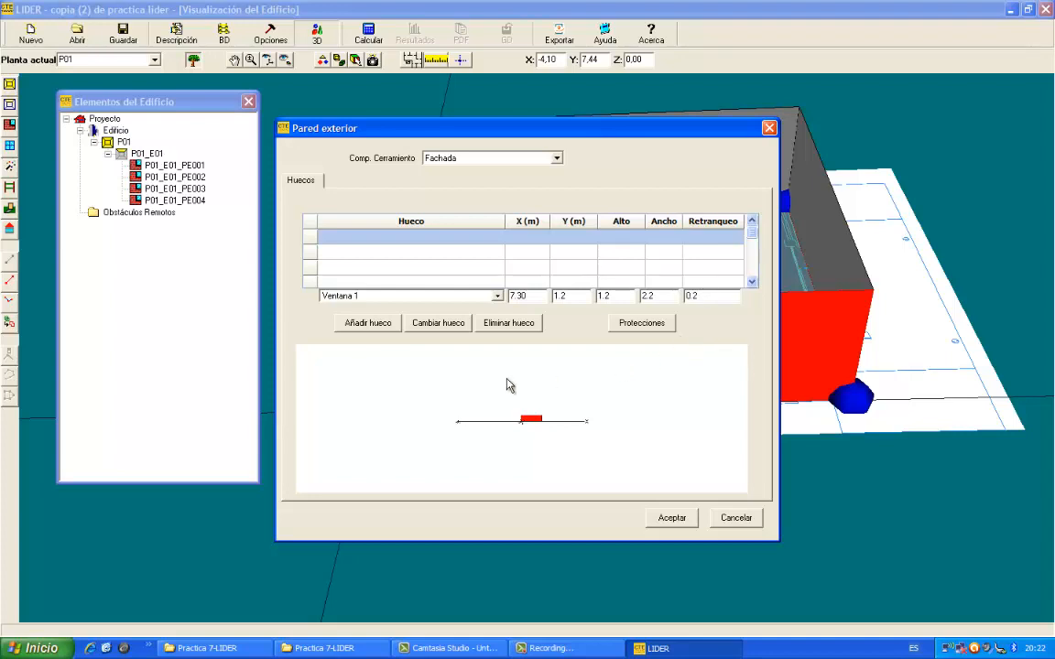
pyautogui.click(367, 322)
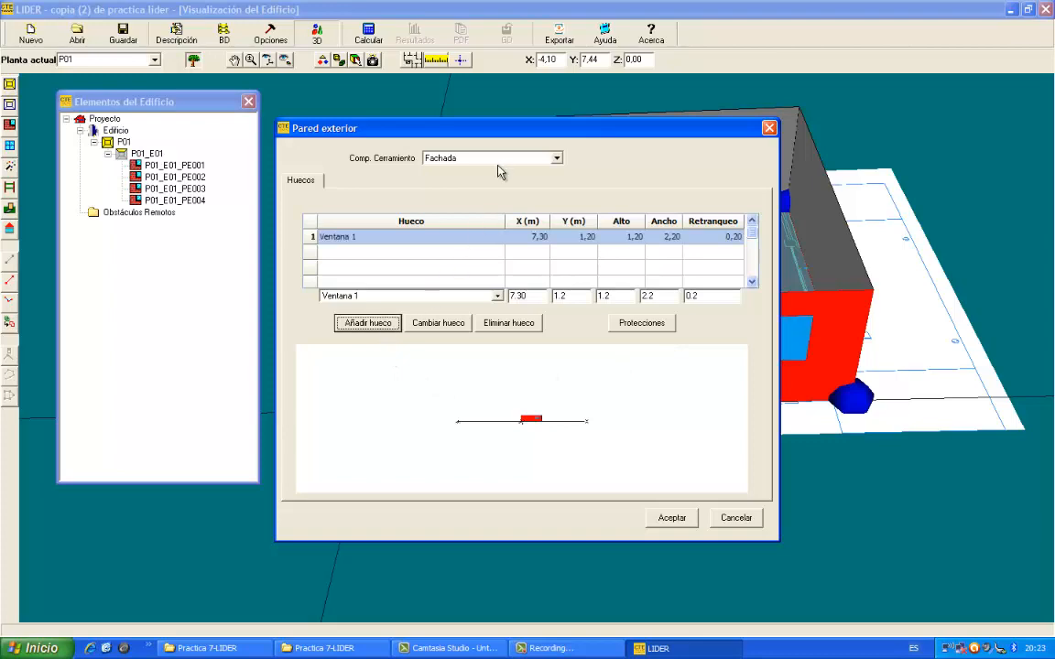
pyautogui.moveTo(502, 135); pyautogui.dragTo(532, 443)
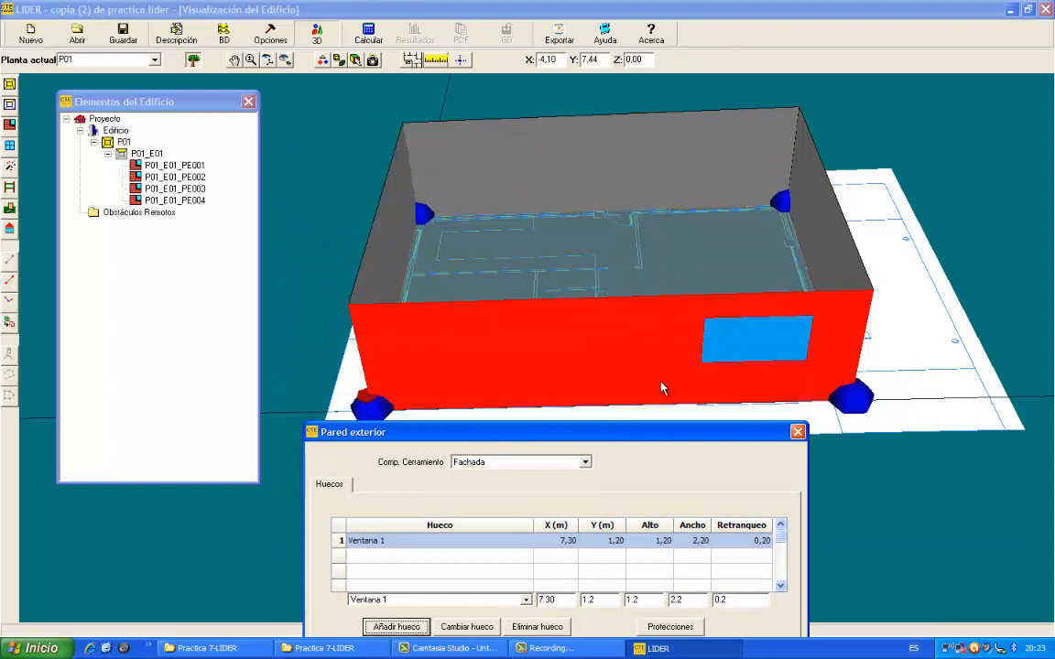
pyautogui.moveTo(648, 432); pyautogui.dragTo(646, 154)
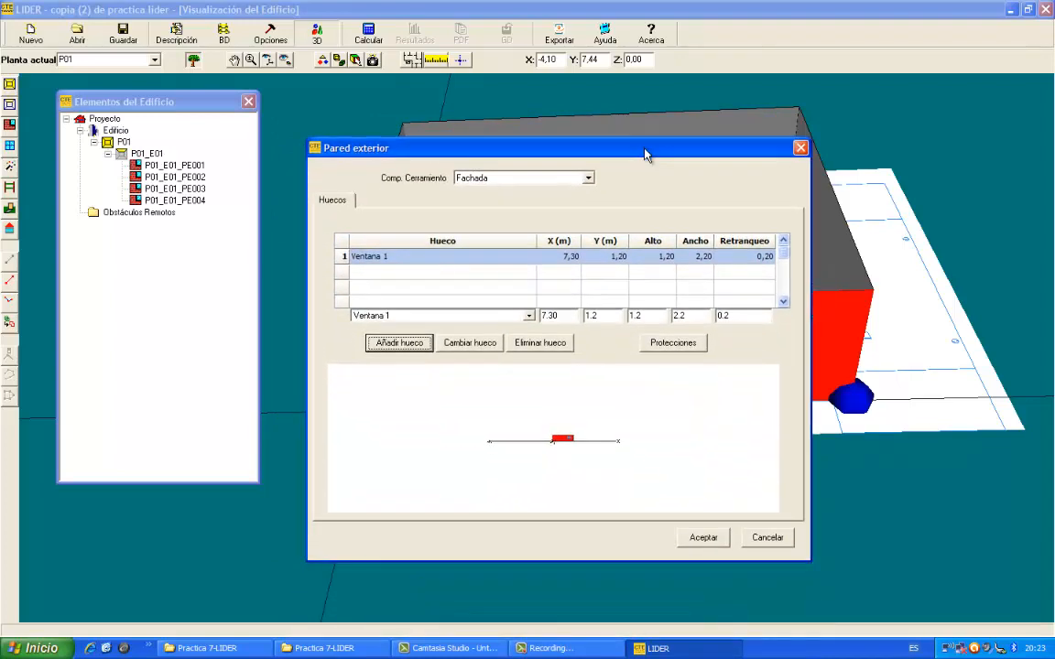
pyautogui.click(704, 538)
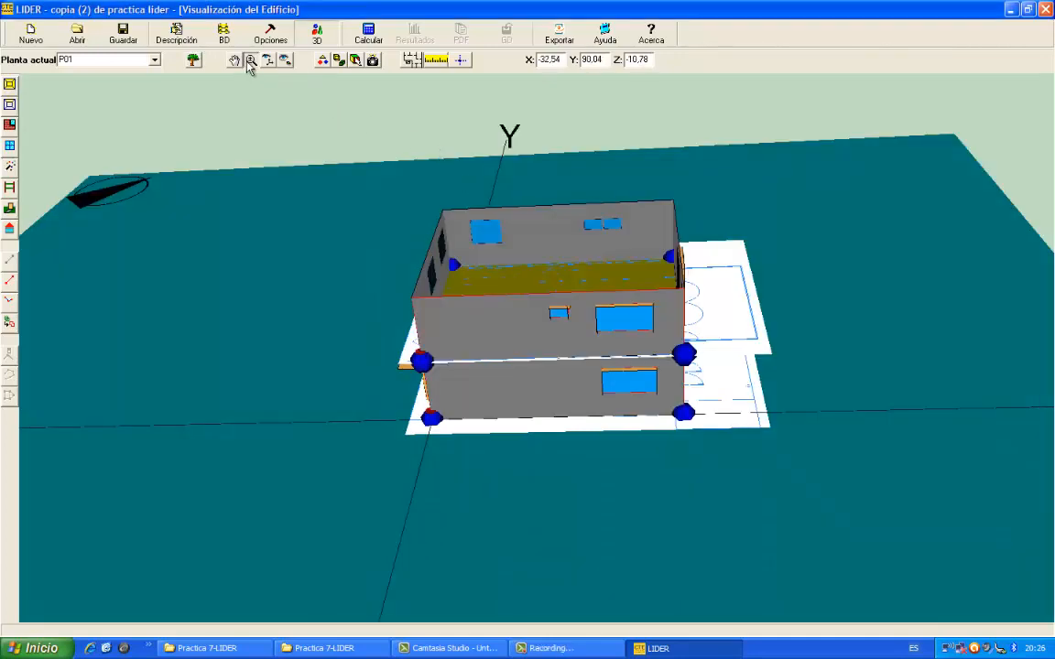
# - Examine the openings and shading elements on all façades of the two-storey building model
pyautogui.click(251, 61)
pyautogui.moveTo(546, 309); pyautogui.dragTo(536, 197)
pyautogui.click(234, 60)
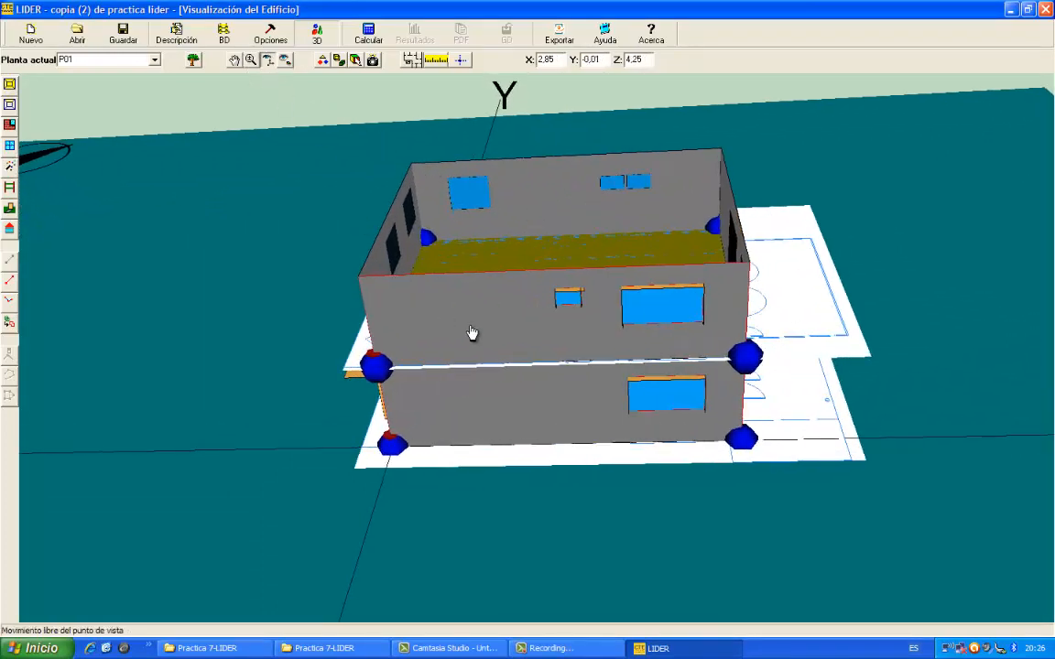
pyautogui.moveTo(473, 332); pyautogui.dragTo(801, 443)
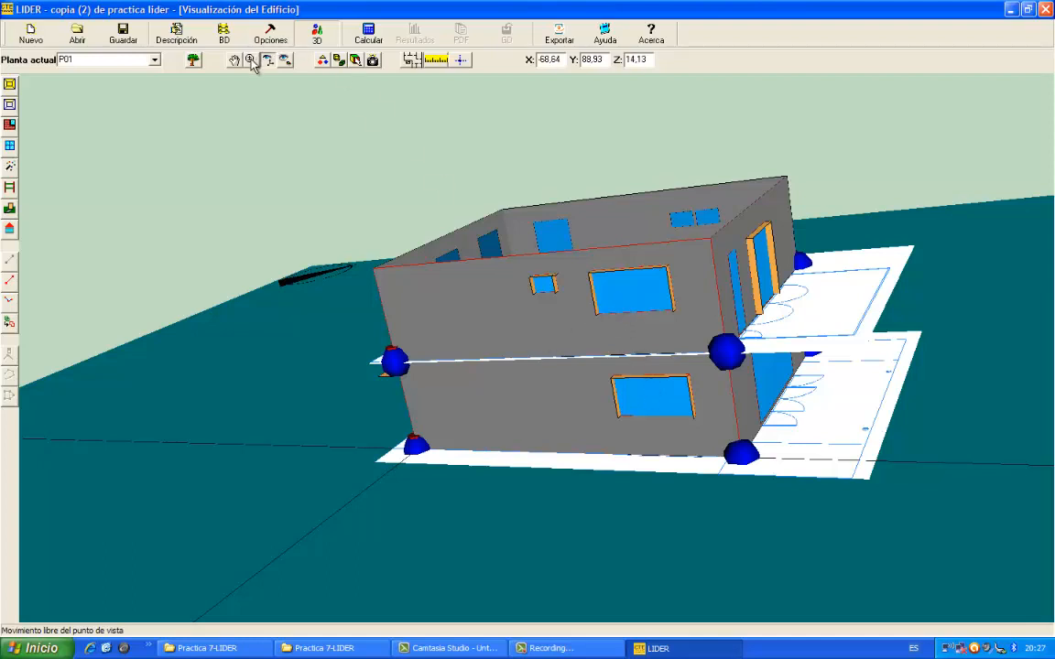
pyautogui.moveTo(448, 348); pyautogui.dragTo(579, 358)
pyautogui.moveTo(396, 367); pyautogui.dragTo(492, 368)
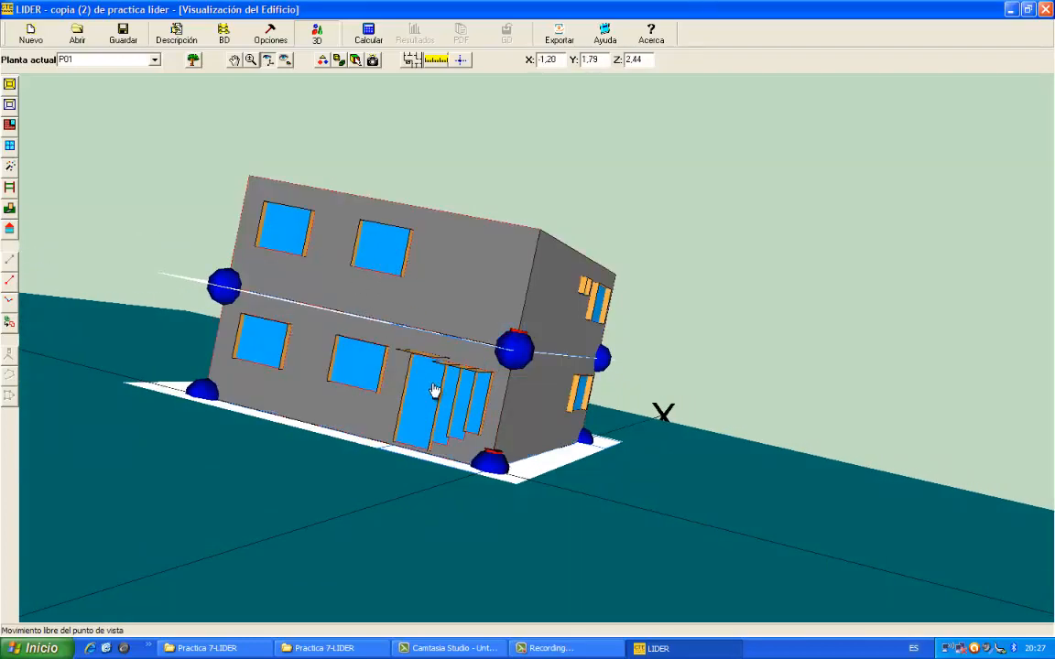
pyautogui.moveTo(459, 413); pyautogui.dragTo(403, 357)
pyautogui.moveTo(582, 405); pyautogui.dragTo(375, 404)
pyautogui.moveTo(672, 417); pyautogui.dragTo(431, 409)
pyautogui.moveTo(738, 422); pyautogui.dragTo(522, 418)
pyautogui.moveTo(691, 414); pyautogui.dragTo(600, 413)
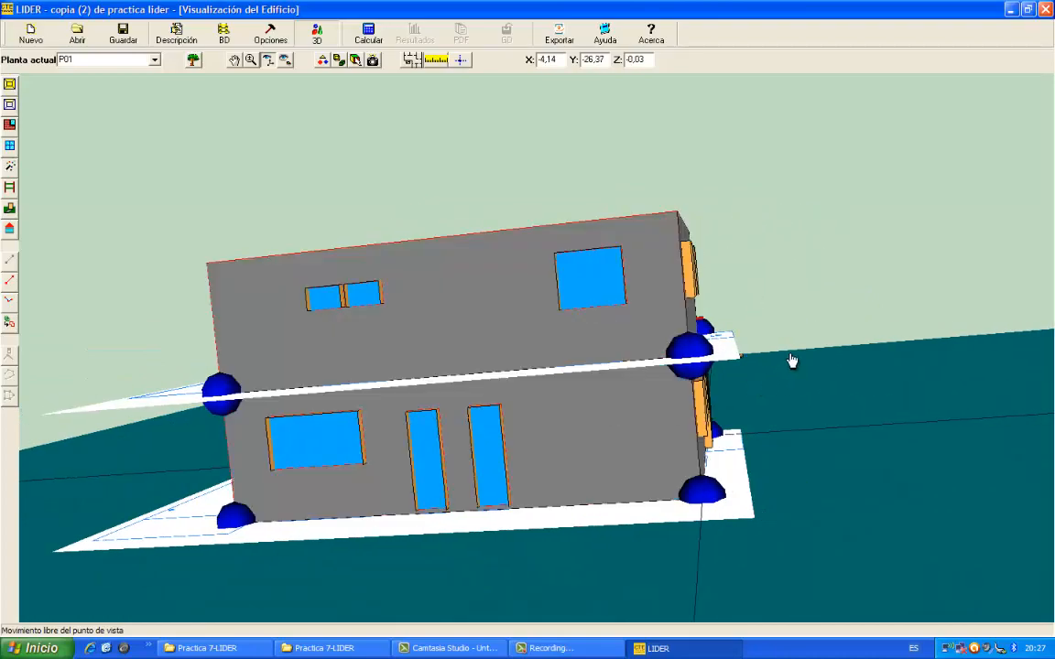
pyautogui.moveTo(791, 360); pyautogui.dragTo(812, 409)
pyautogui.moveTo(635, 412); pyautogui.dragTo(713, 454)
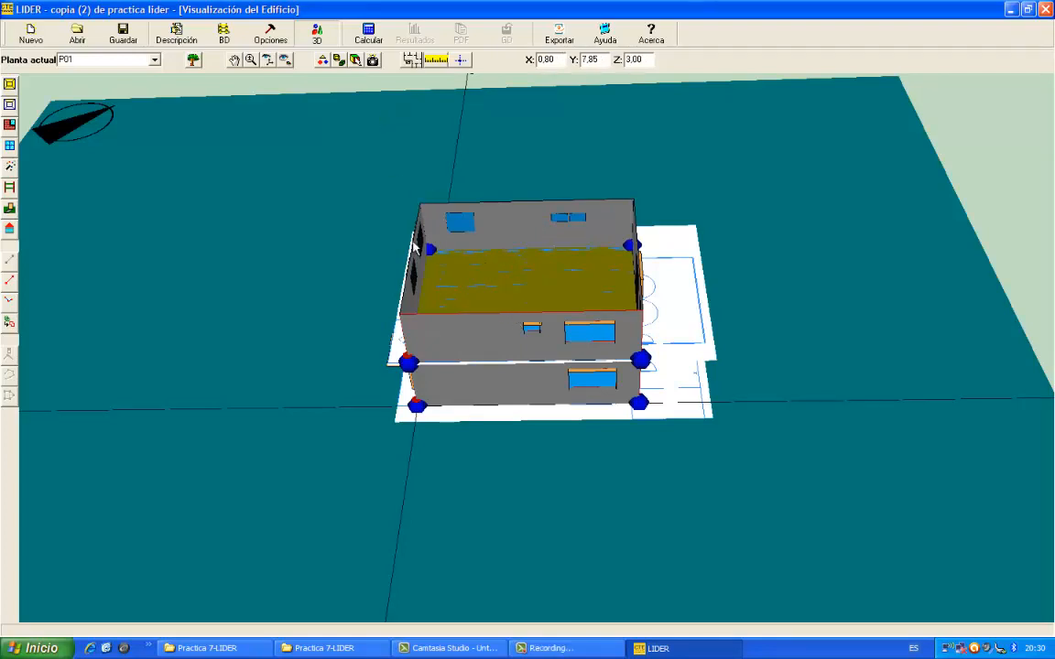
# - With P02 as the current floor, create floor P03 above it, equal to P02, with 3.00 m space height and a space matching the floor
pyautogui.click(154, 60)
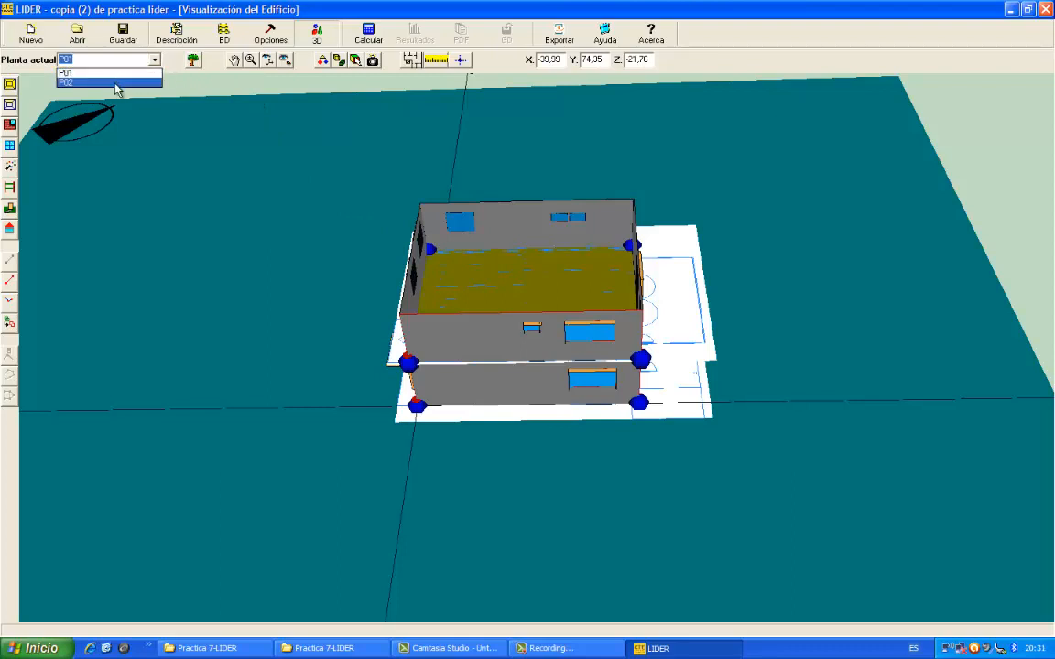
pyautogui.click(115, 83)
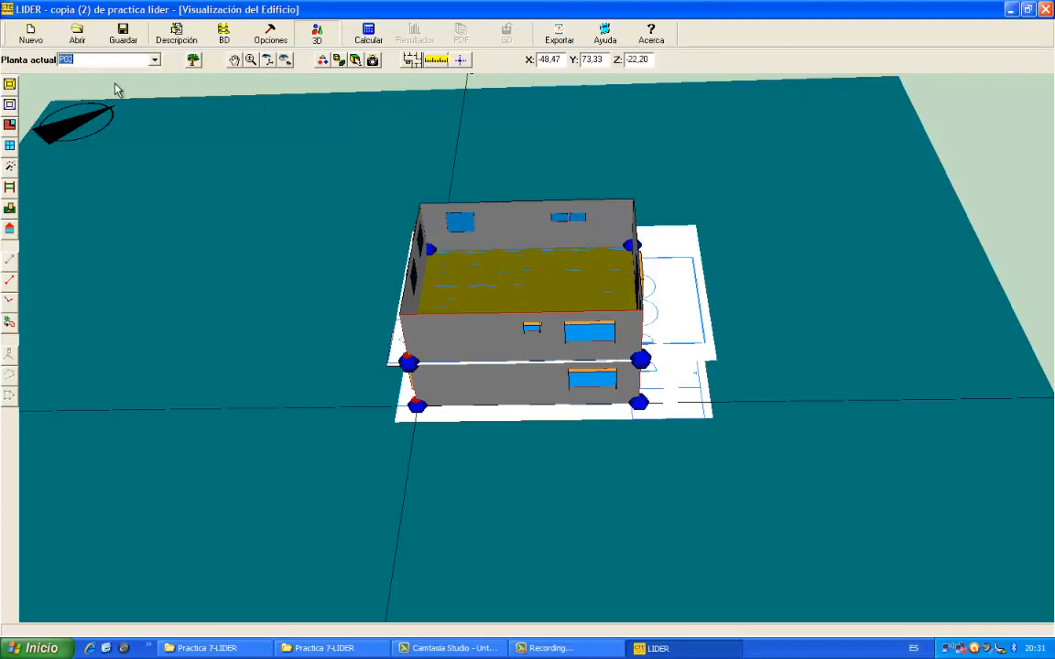
pyautogui.click(9, 85)
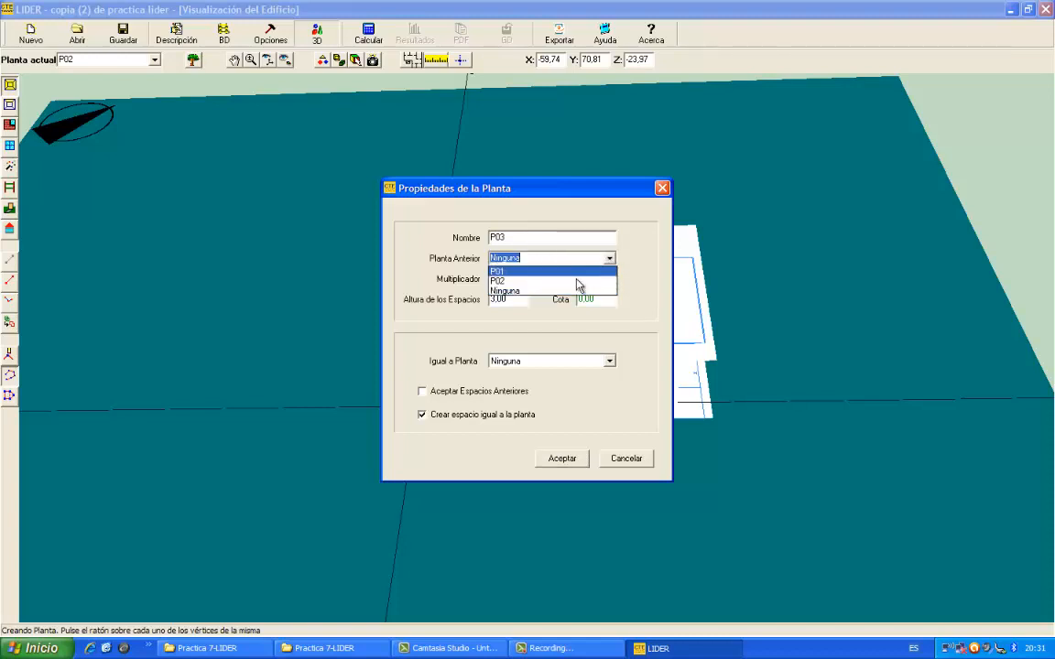
pyautogui.click(534, 282)
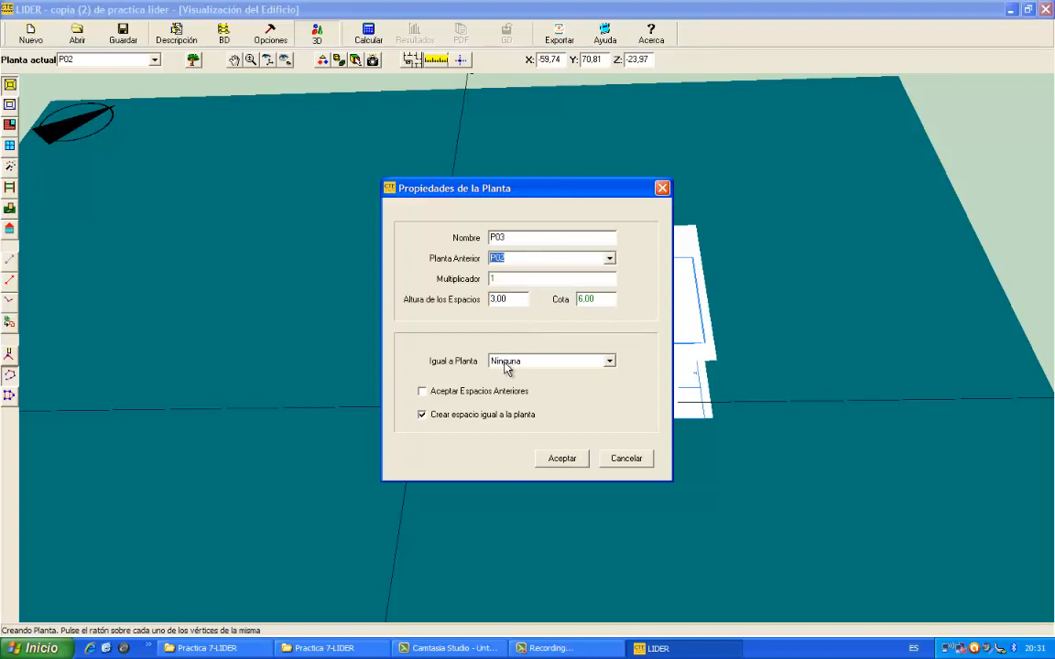
pyautogui.click(561, 459)
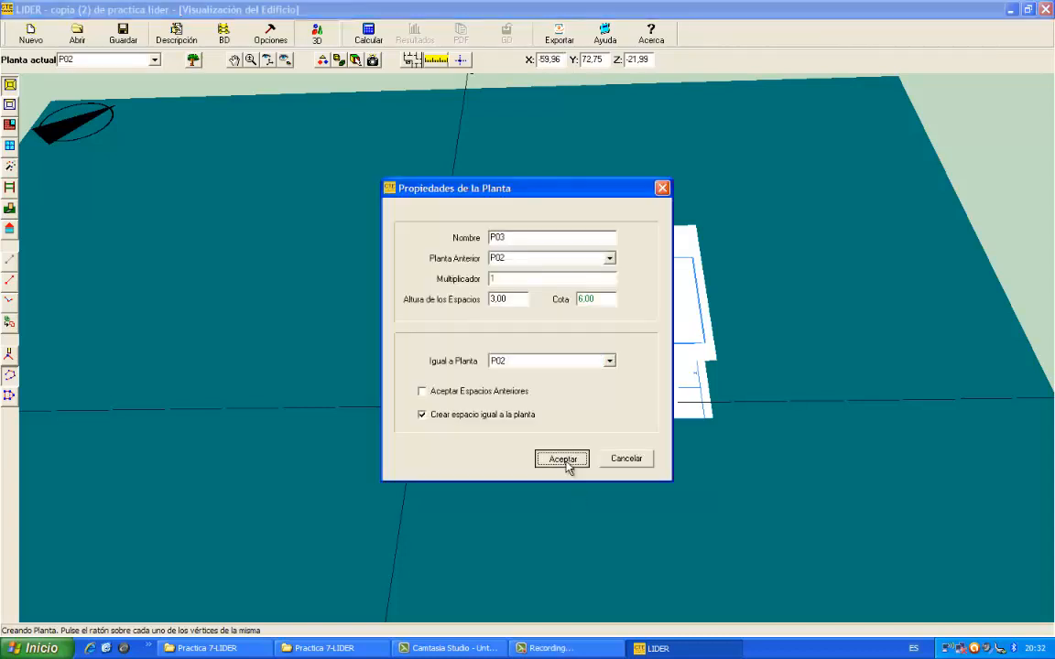
pyautogui.click(563, 458)
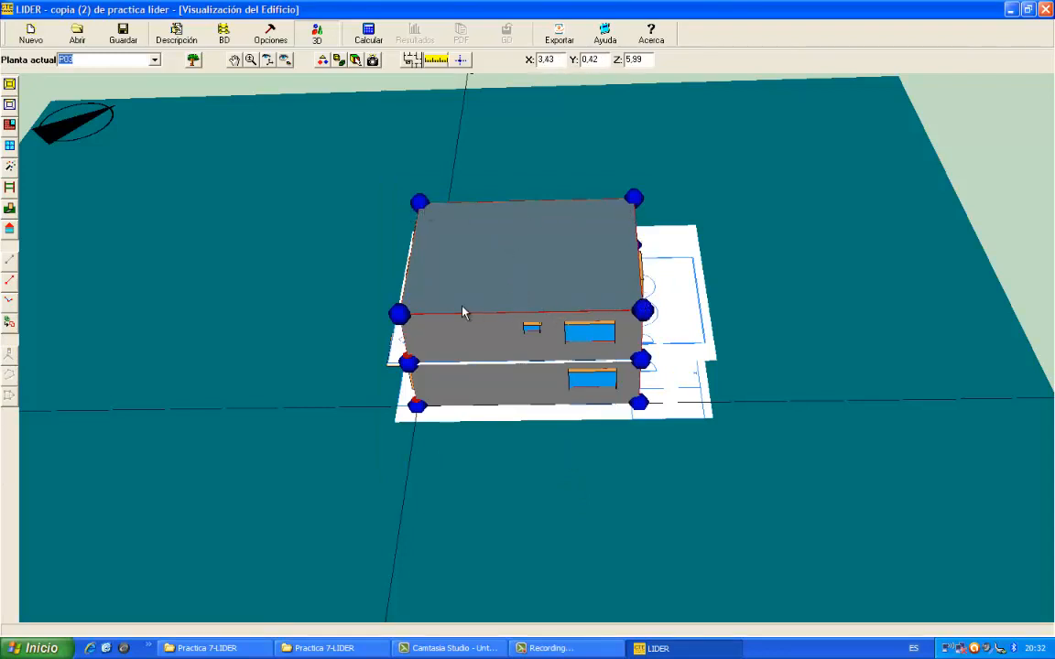
# - Set the space type of P03_E01 to No habitable and close the building element list
pyautogui.click(480, 244)
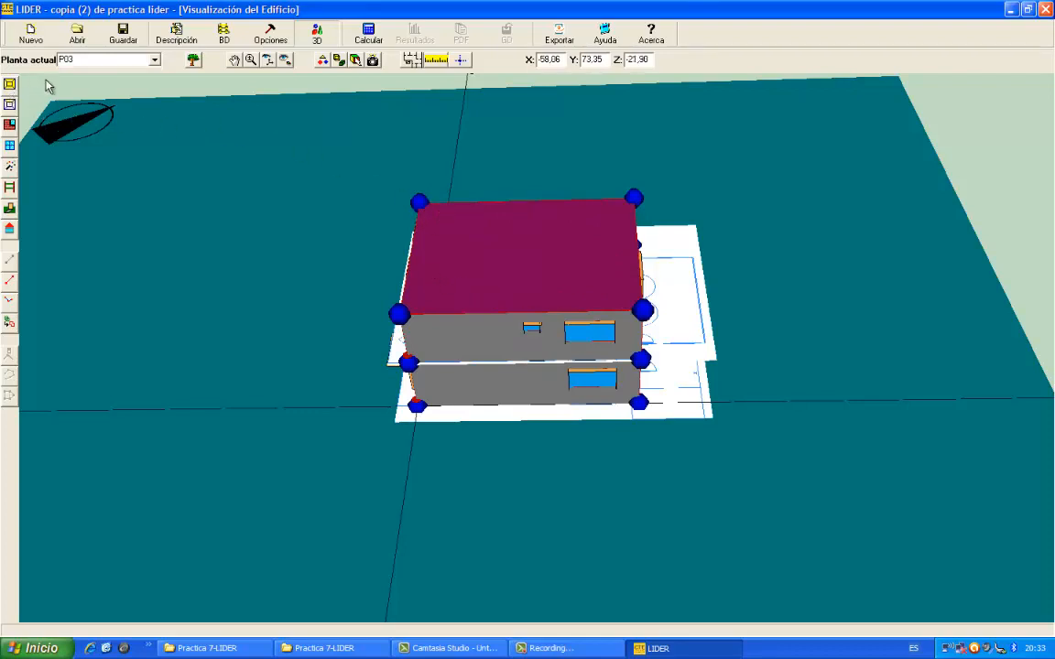
pyautogui.click(191, 60)
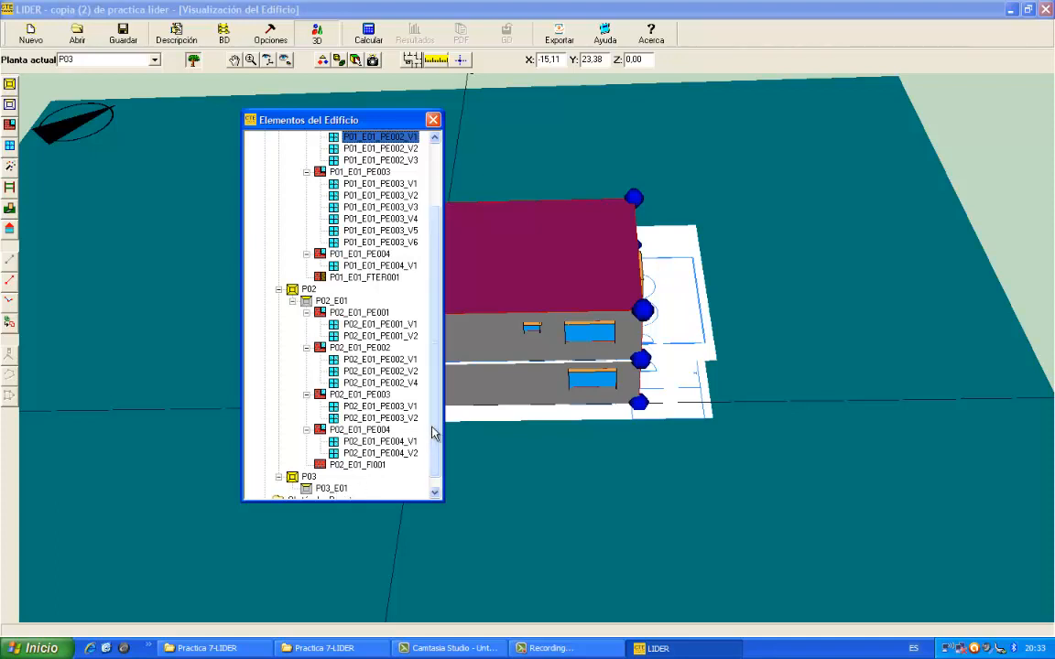
pyautogui.scroll(-1, 434, 448)
pyautogui.moveTo(443, 449); pyautogui.dragTo(475, 449)
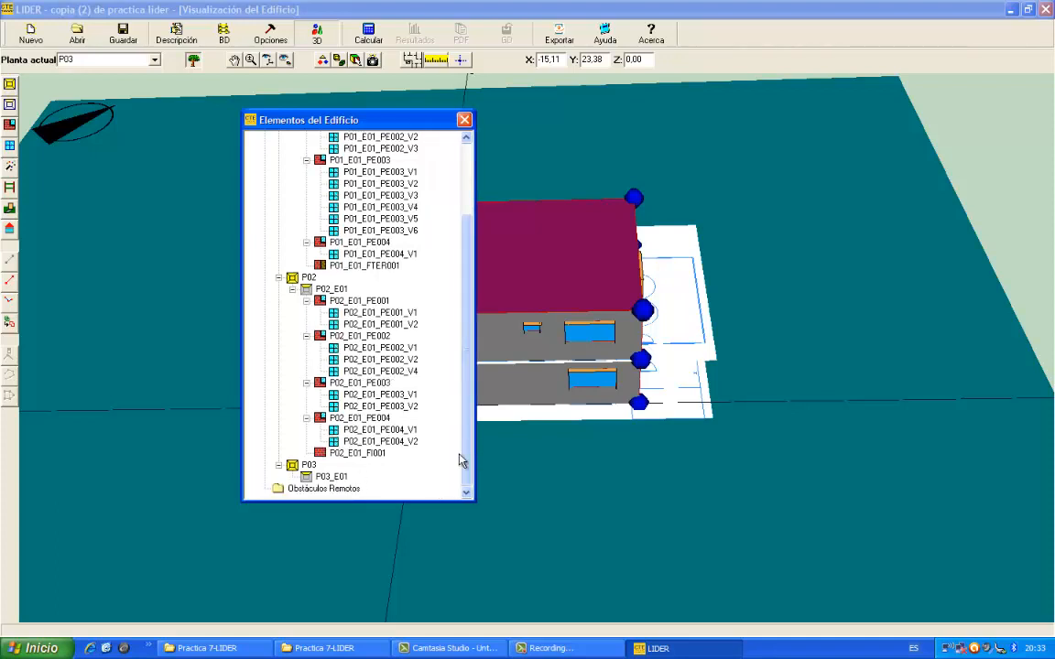
pyautogui.rightClick(336, 480)
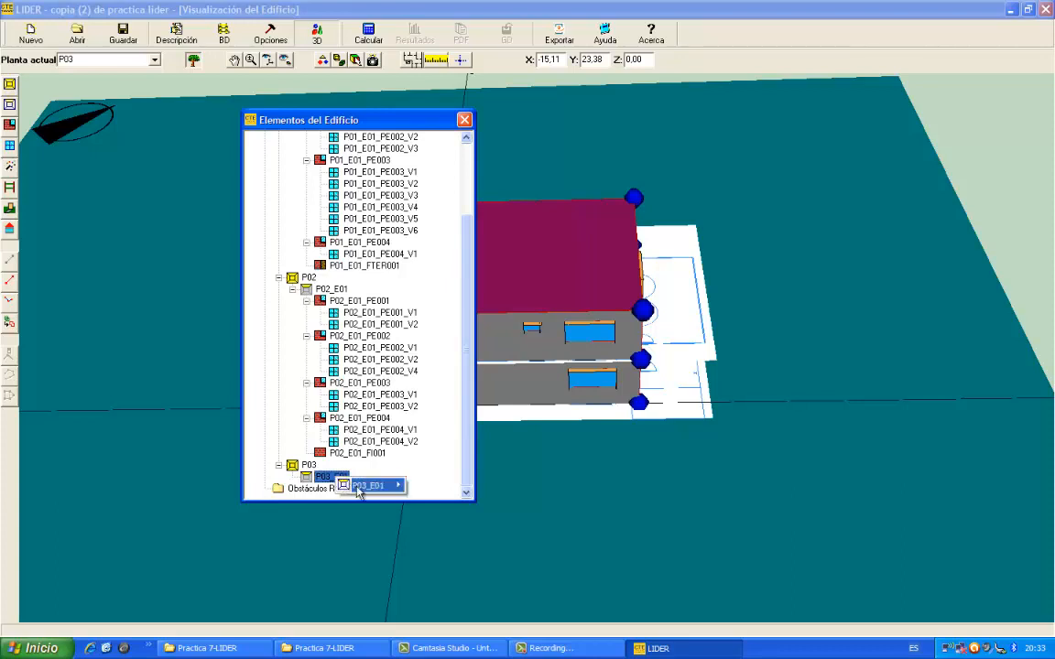
pyautogui.moveTo(369, 493)
pyautogui.moveTo(449, 486)
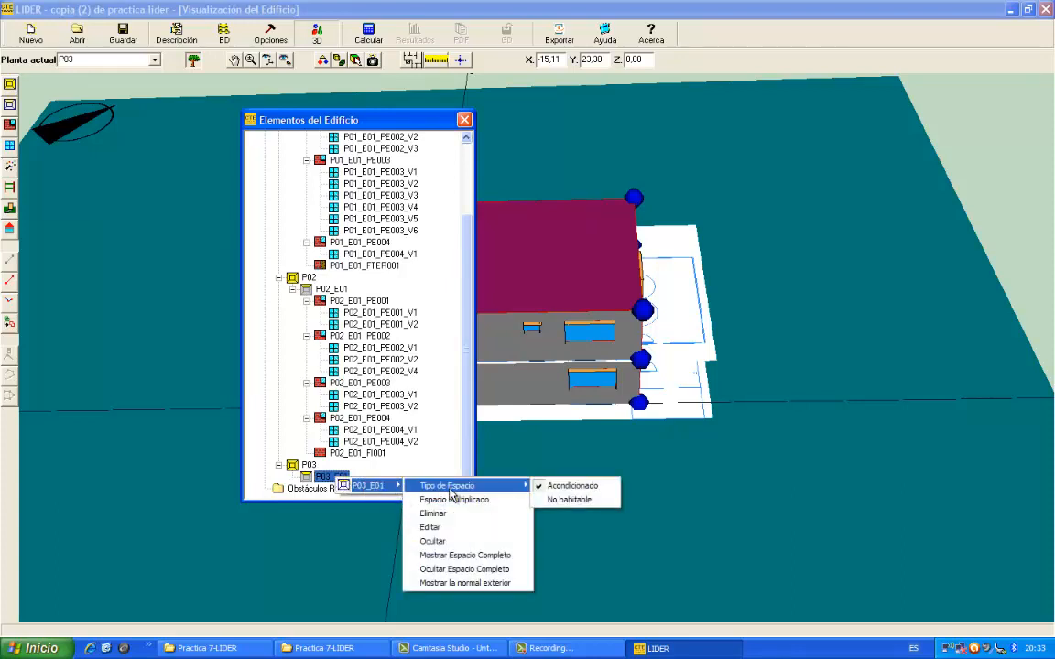
pyautogui.click(568, 500)
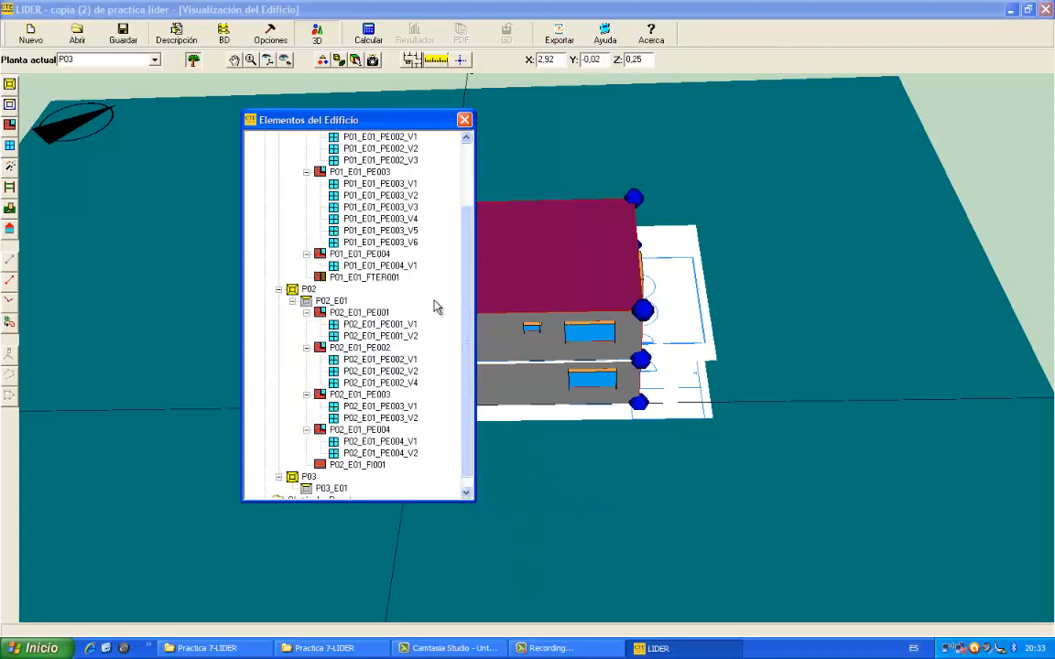
pyautogui.click(464, 120)
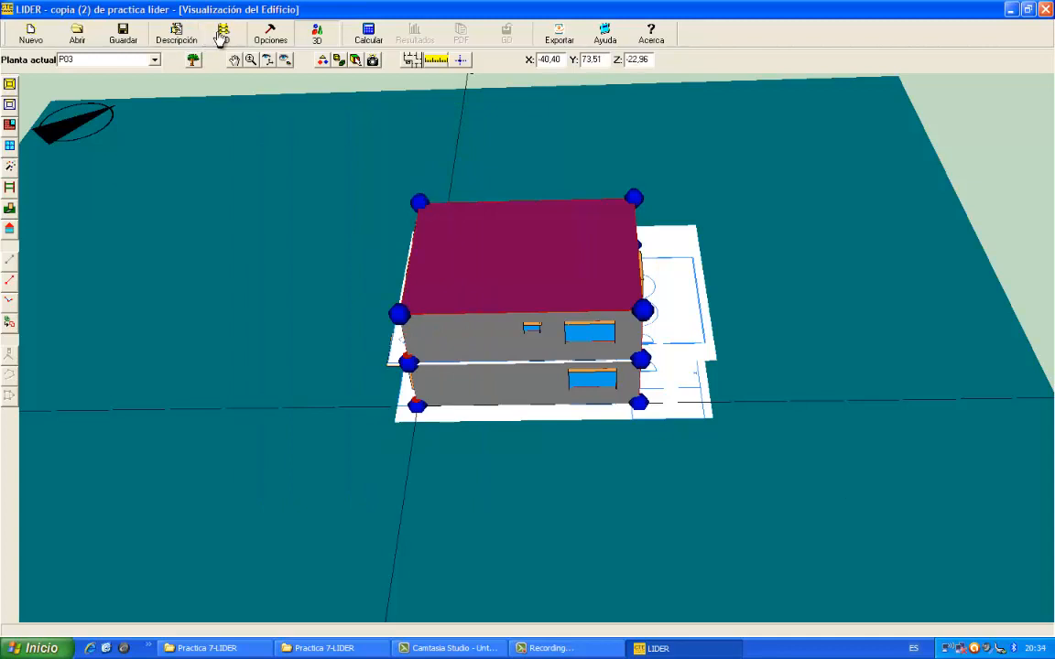
# - Check the enclosure composition and depth settings of the ground-contact floor P01_E01_FTER001 in the building element list
pyautogui.click(193, 60)
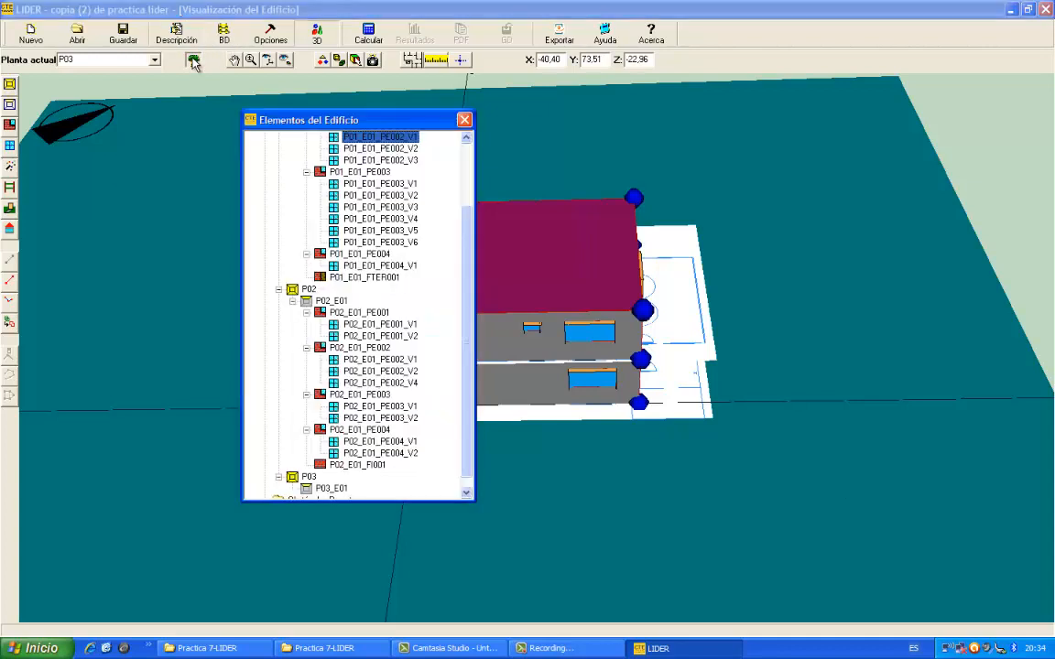
pyautogui.click(366, 277)
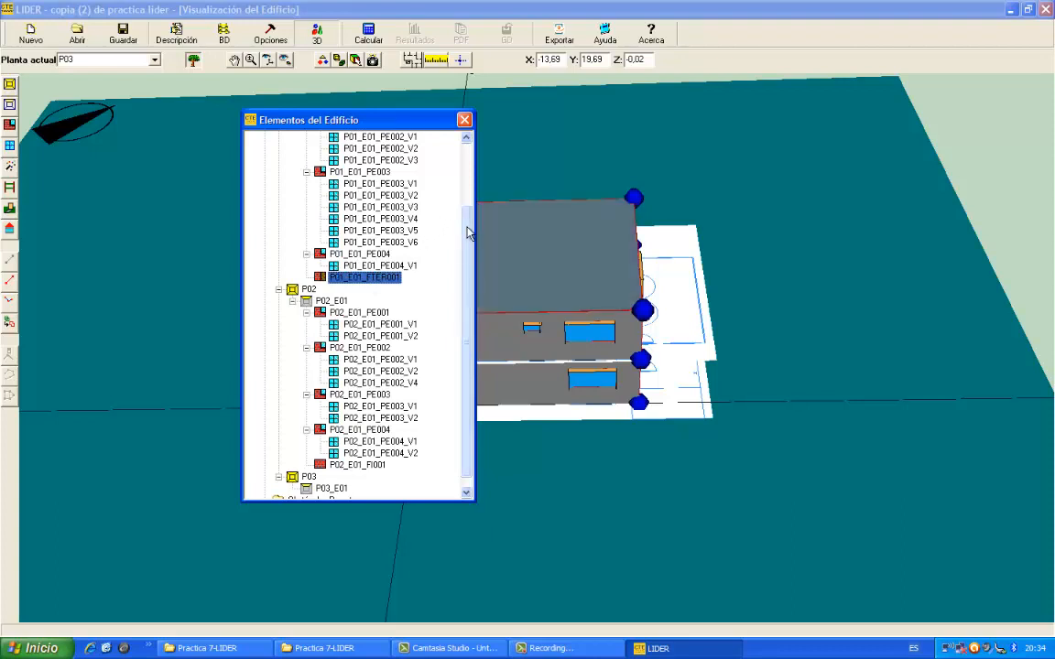
pyautogui.scroll(3, 468, 234)
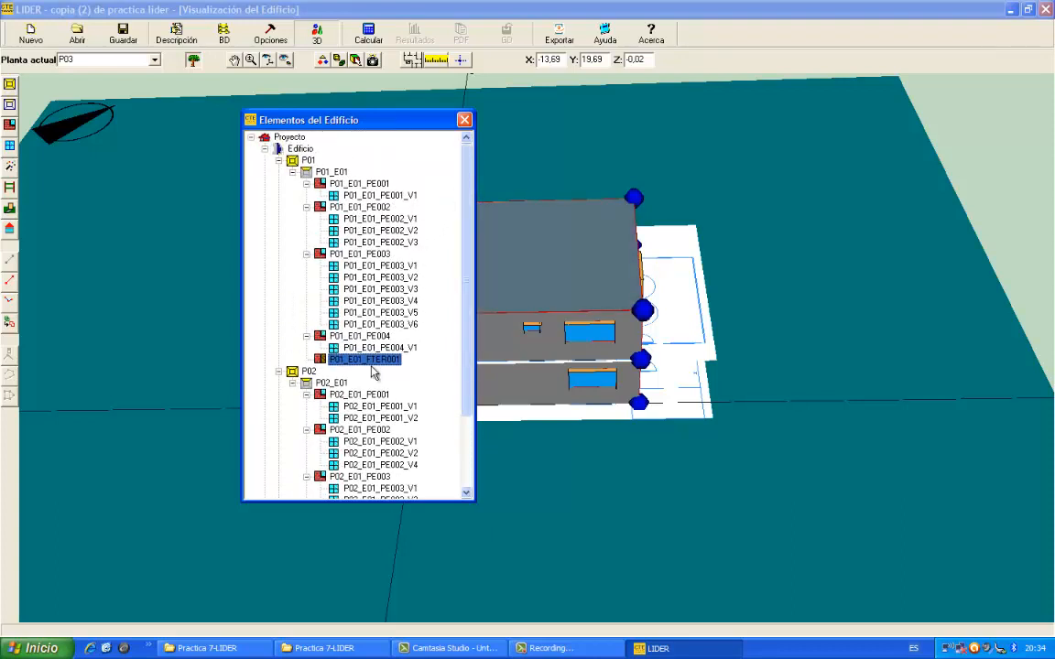
pyautogui.rightClick(373, 368)
pyautogui.moveTo(430, 370)
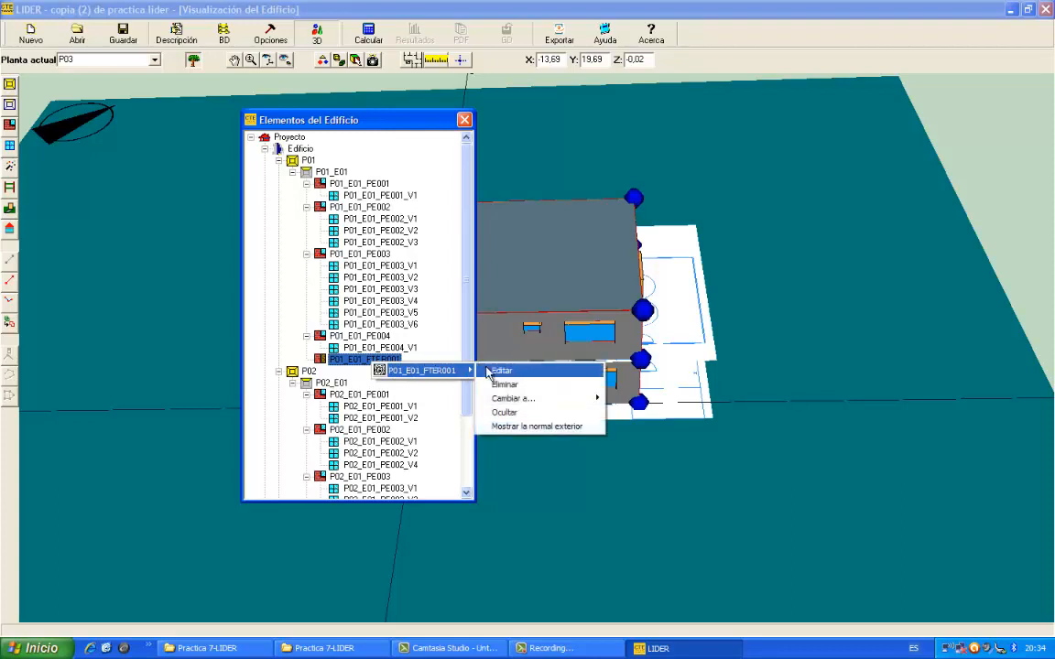
pyautogui.click(503, 372)
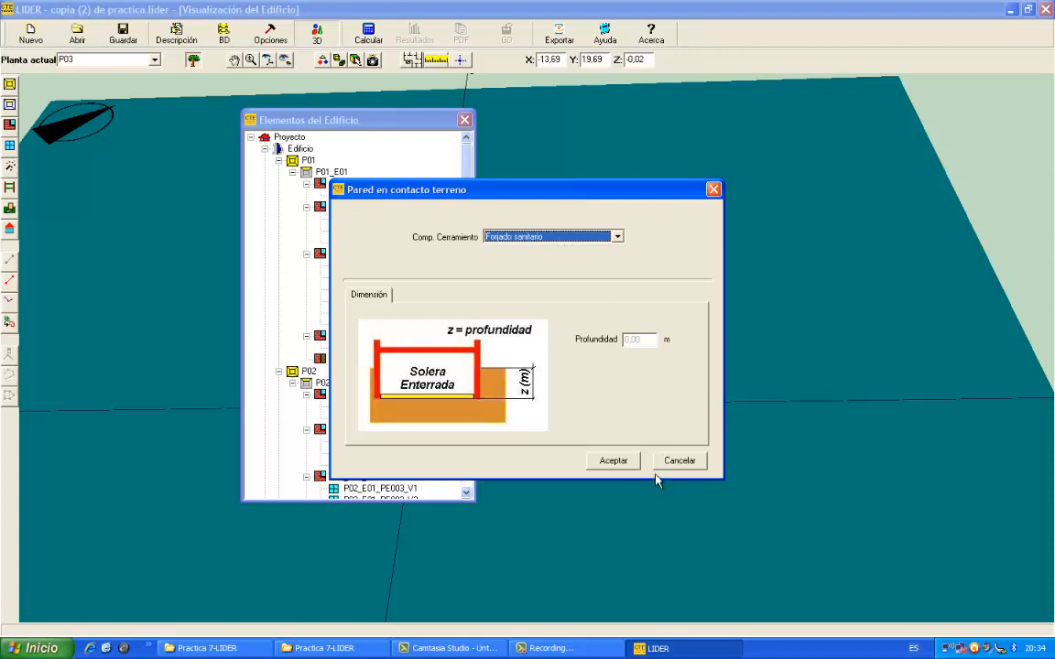
pyautogui.click(681, 461)
# - Assign the Forjado entre plantas enclosure with type ESTANDAR to the interior slab P02_E01_FI001 and accept
pyautogui.scroll(-3, 465, 369)
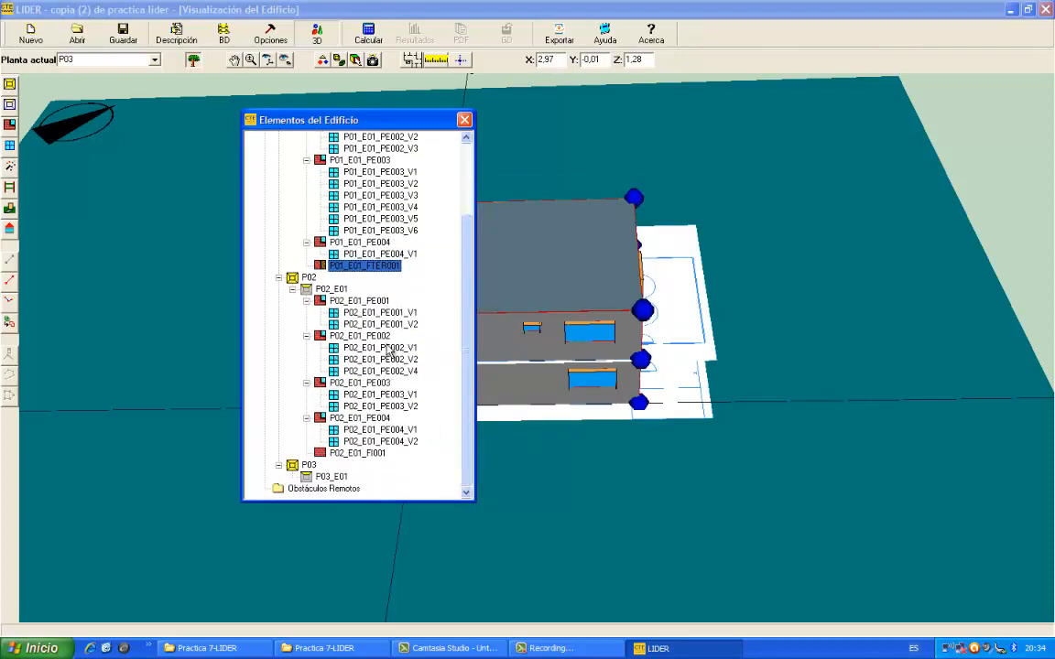
pyautogui.click(369, 457)
pyautogui.rightClick(369, 458)
pyautogui.moveTo(412, 460)
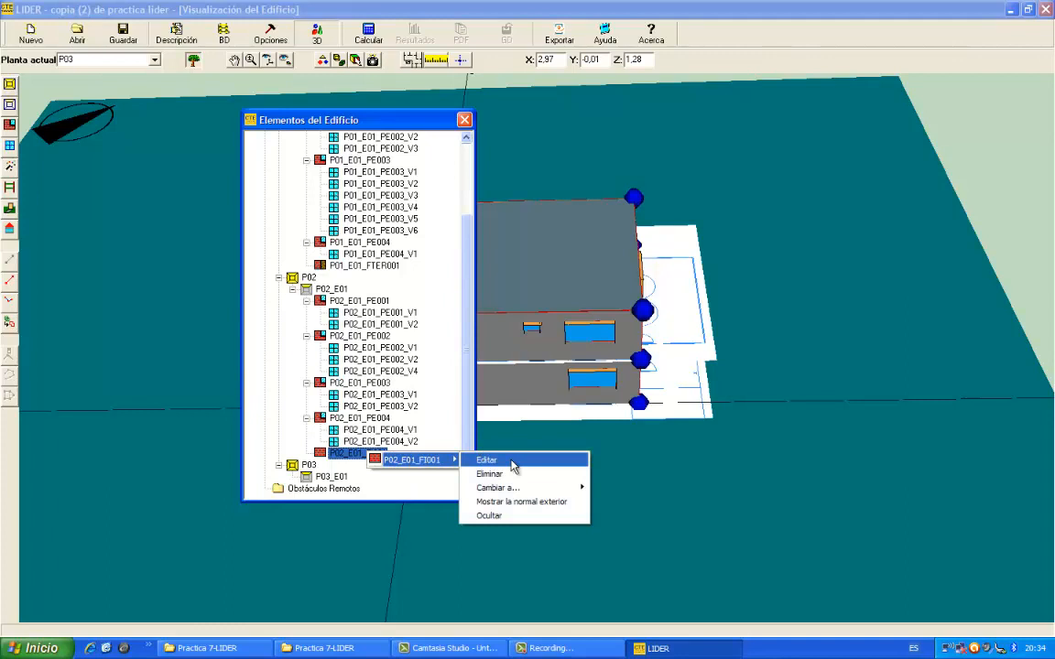
pyautogui.click(513, 460)
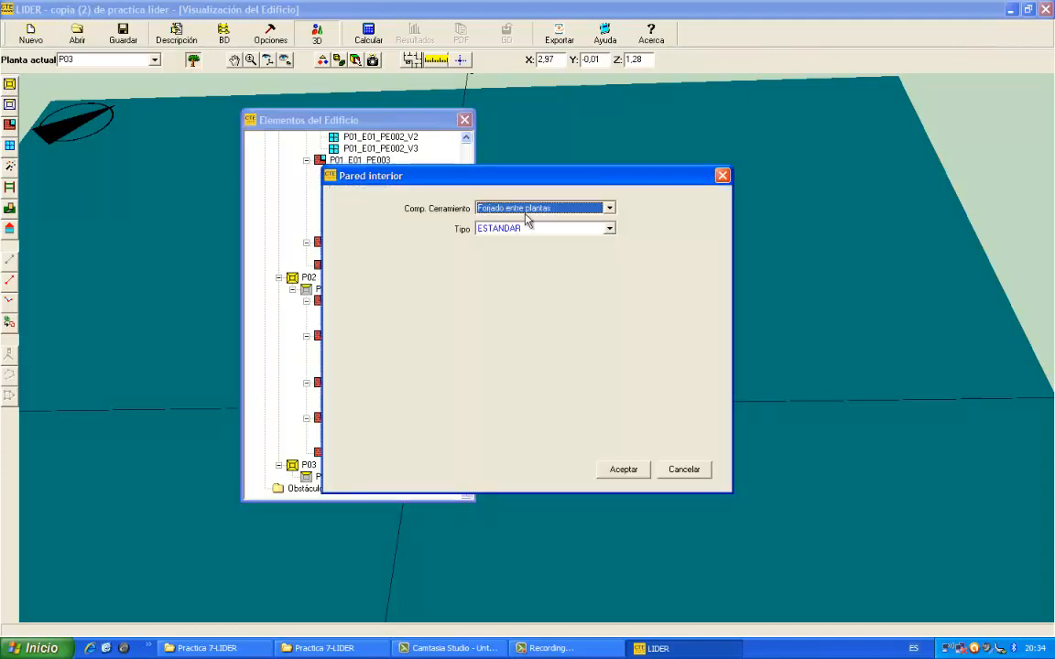
pyautogui.click(609, 208)
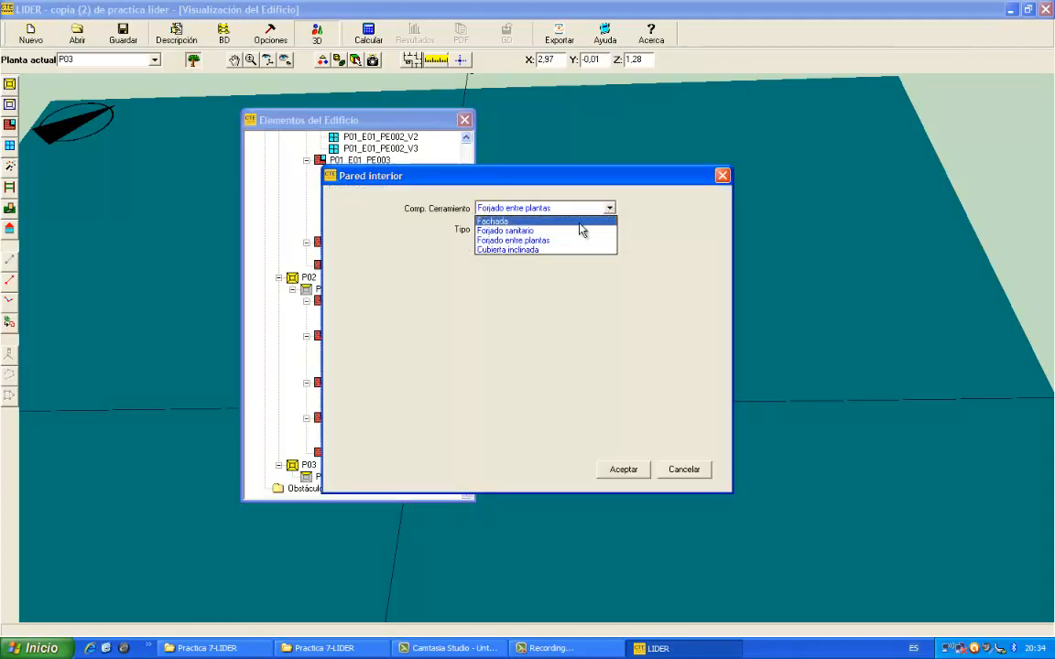
pyautogui.click(522, 240)
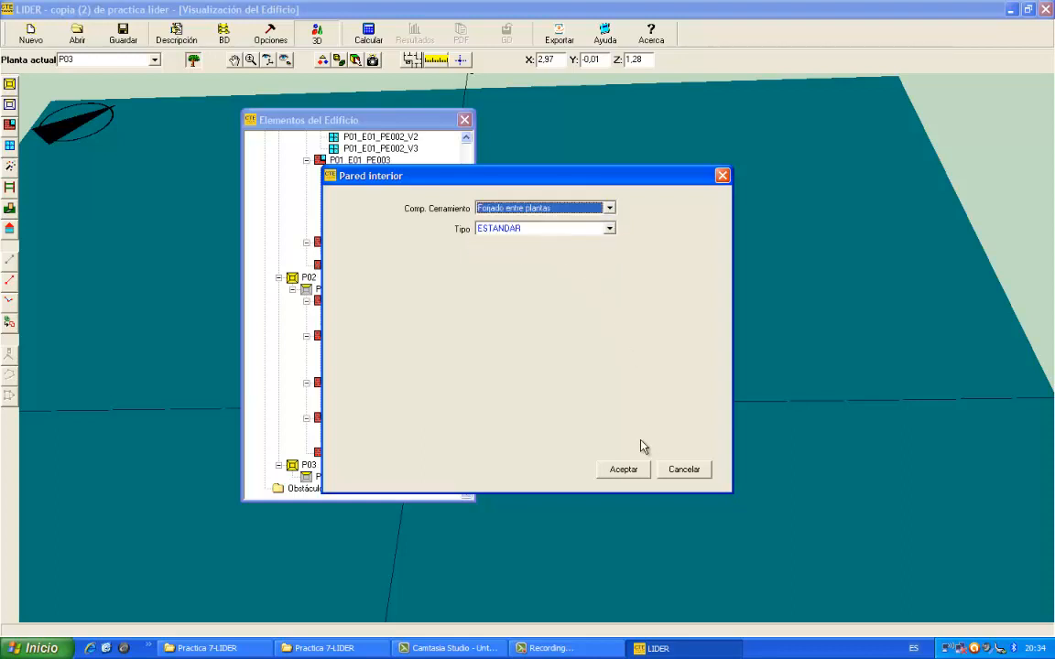
pyautogui.click(624, 469)
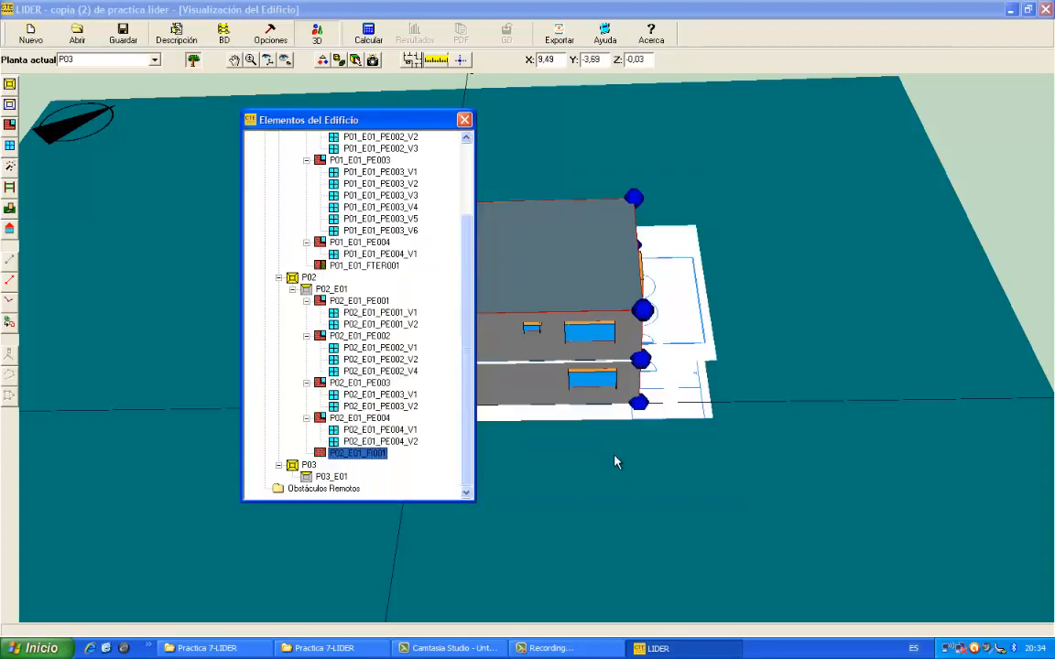
# - Highlight space P03_E01 from the building element list, then close the list
pyautogui.moveTo(467, 242); pyautogui.dragTo(465, 338)
pyautogui.click(330, 477)
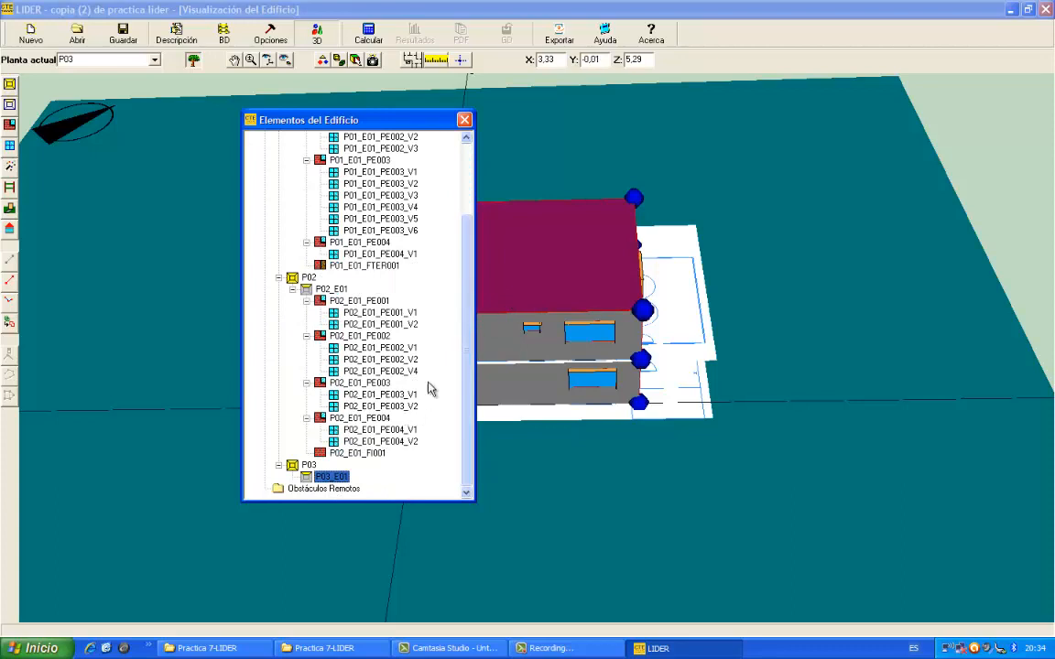
pyautogui.click(464, 120)
pyautogui.moveTo(464, 149); pyautogui.dragTo(476, 231)
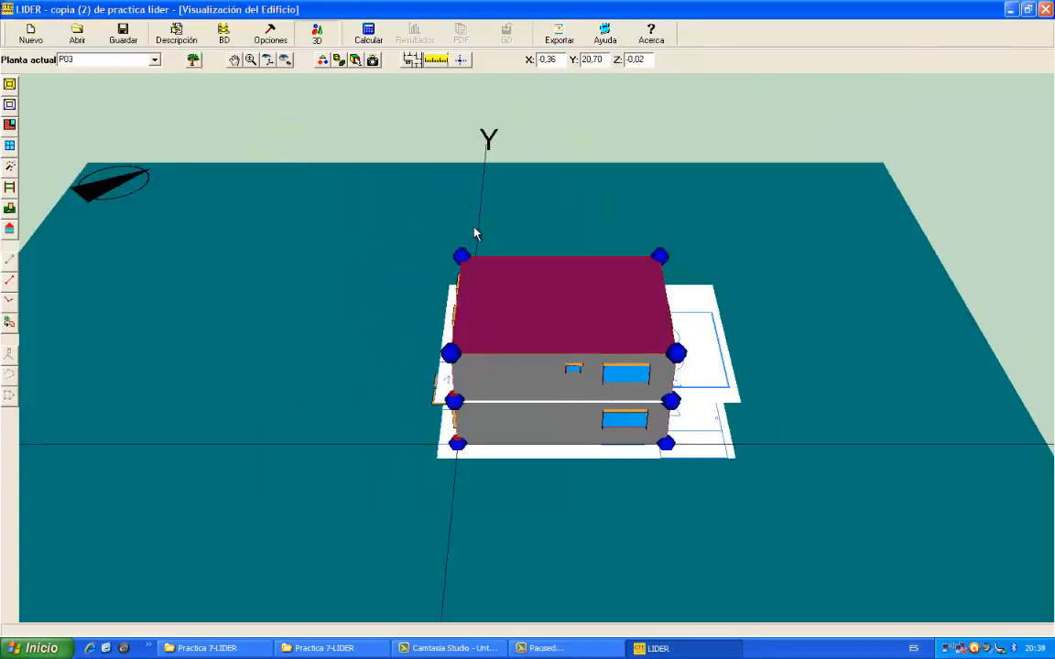
# - Load the DXF plan Planta cubierta from the Practica 7-LIDER folder, with 1 drawing unit equal to 1.000 m and all layers shown
pyautogui.click(413, 61)
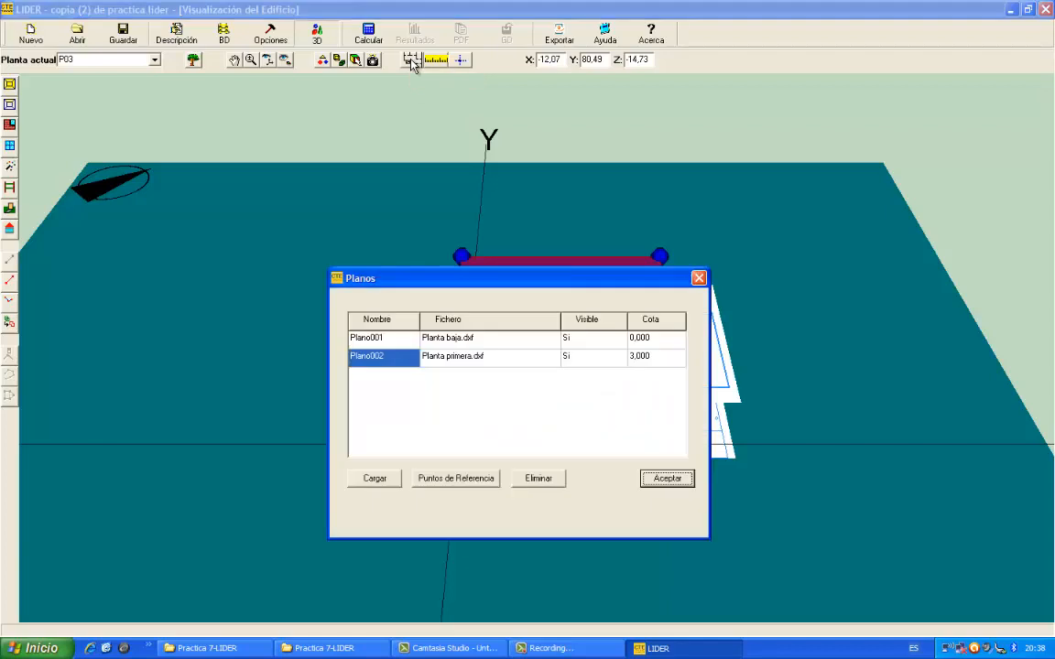
pyautogui.click(383, 484)
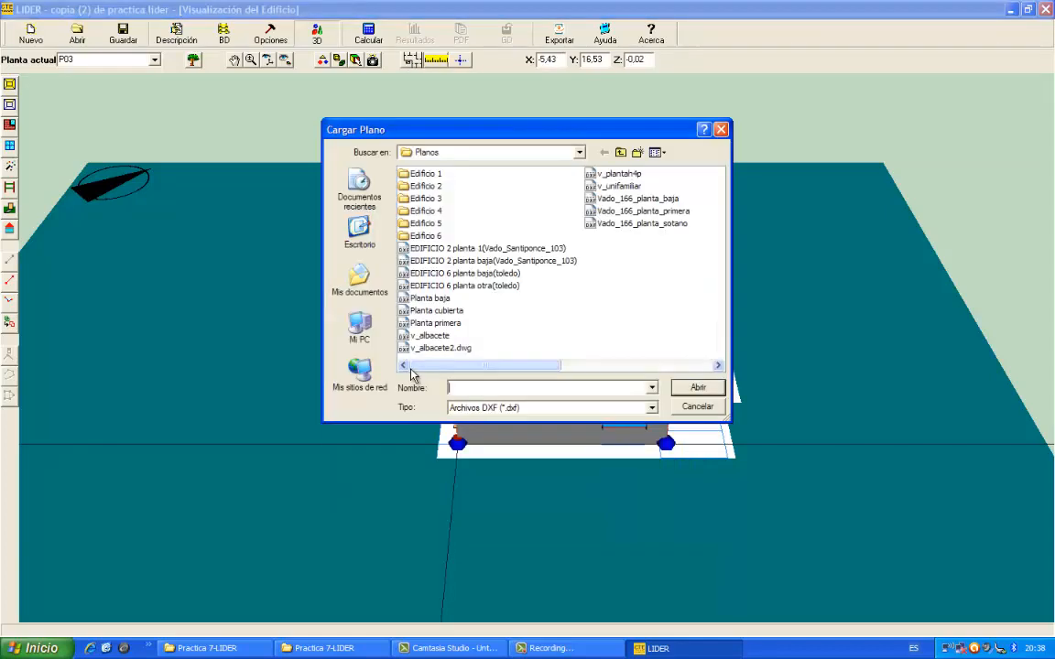
pyautogui.click(579, 157)
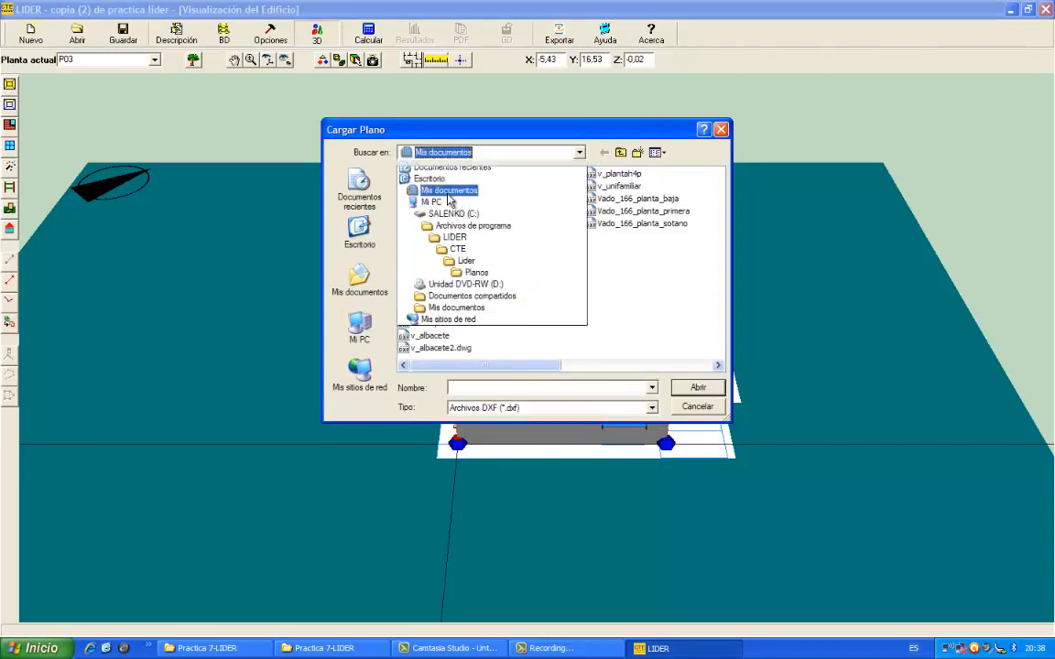
pyautogui.click(444, 188)
pyautogui.doubleClick(559, 186)
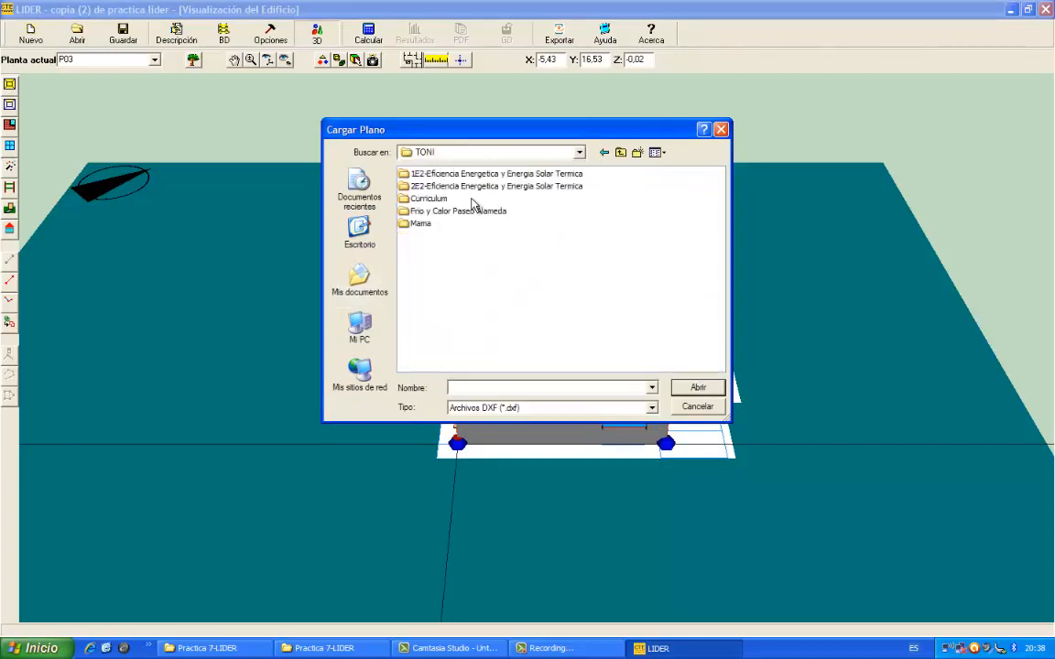
pyautogui.doubleClick(449, 187)
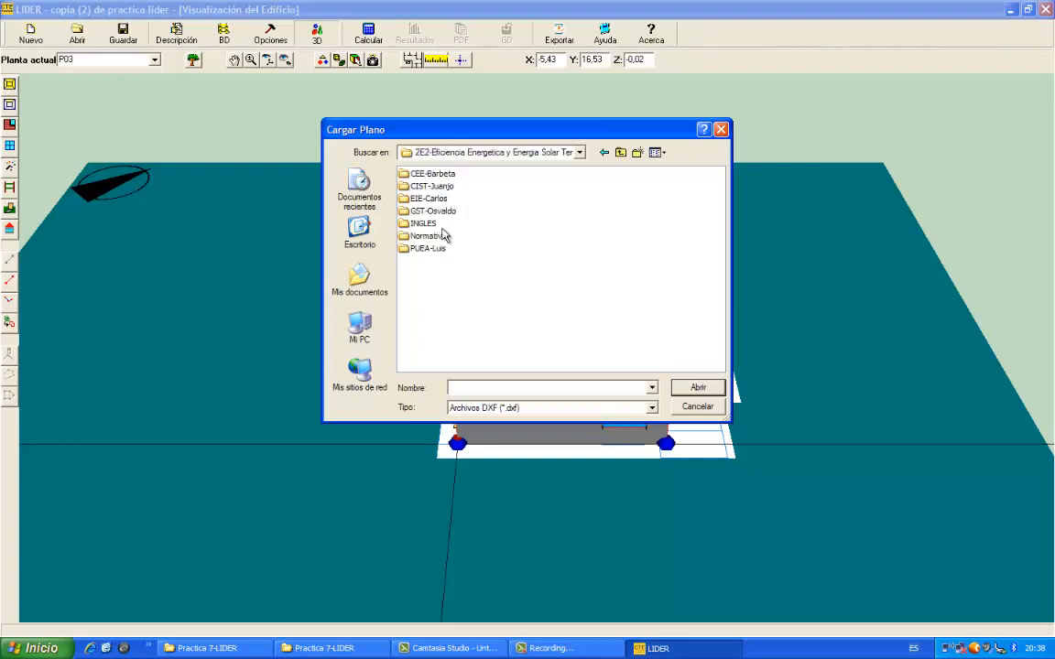
pyautogui.doubleClick(445, 175)
pyautogui.doubleClick(421, 271)
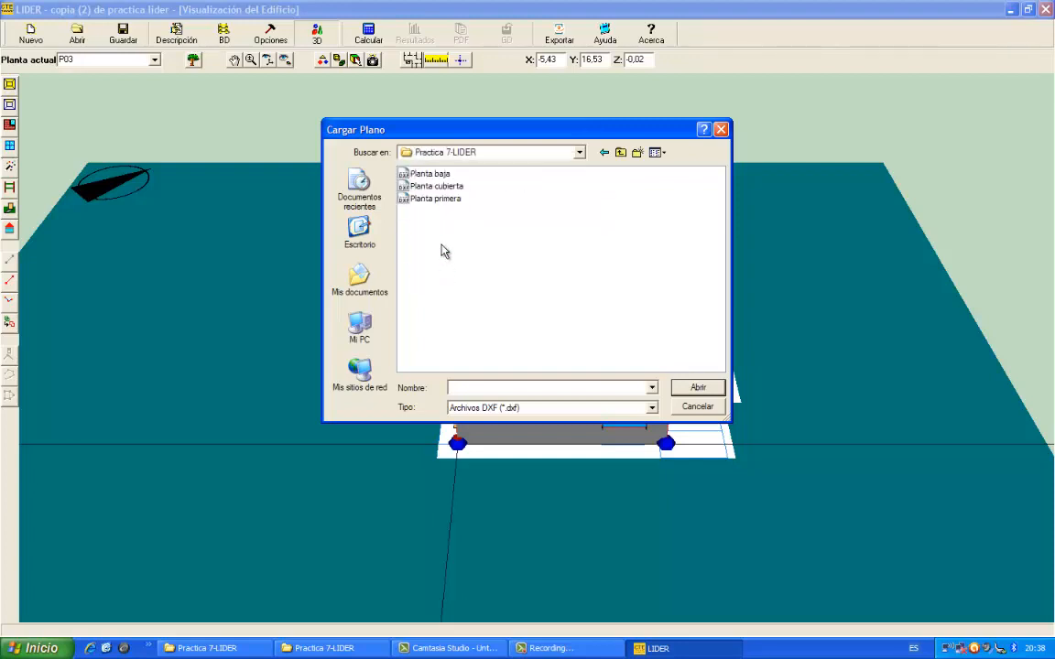
pyautogui.click(438, 187)
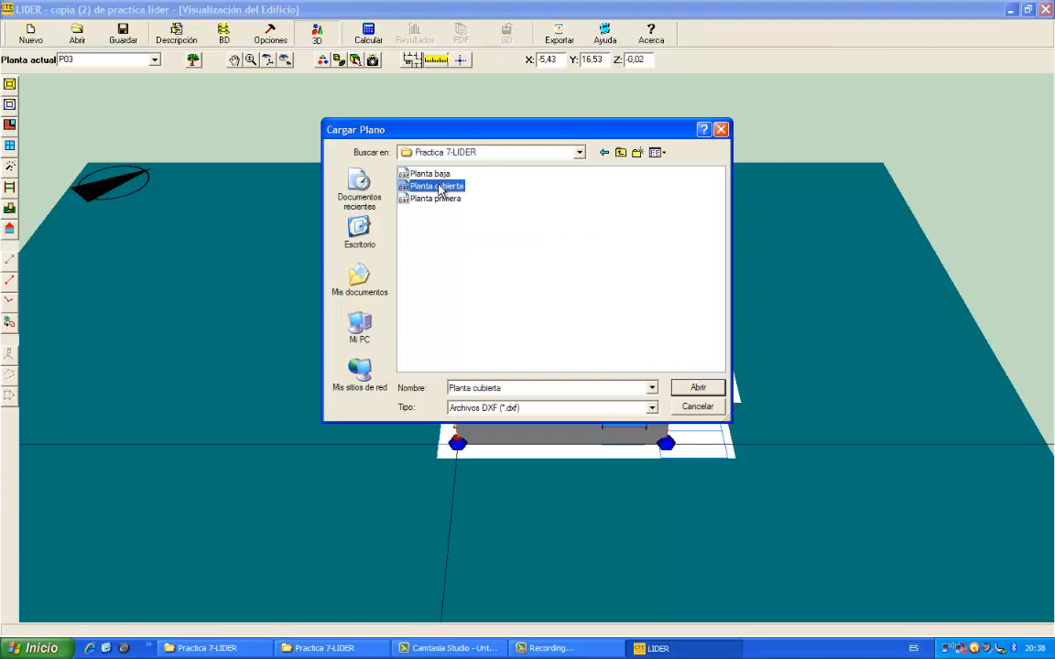
pyautogui.click(696, 389)
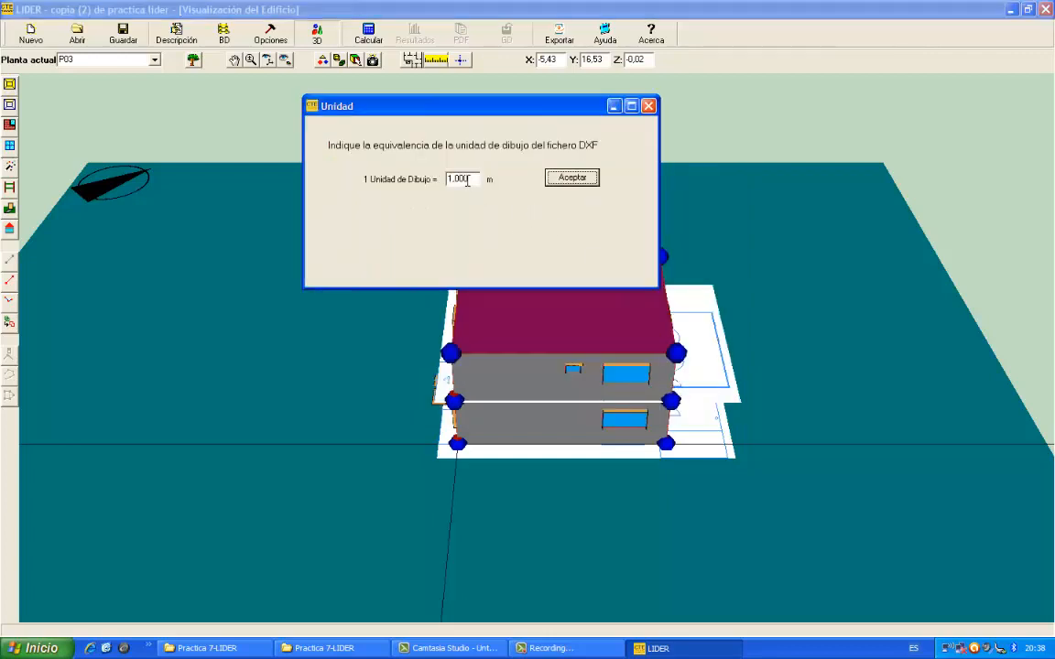
pyautogui.click(570, 178)
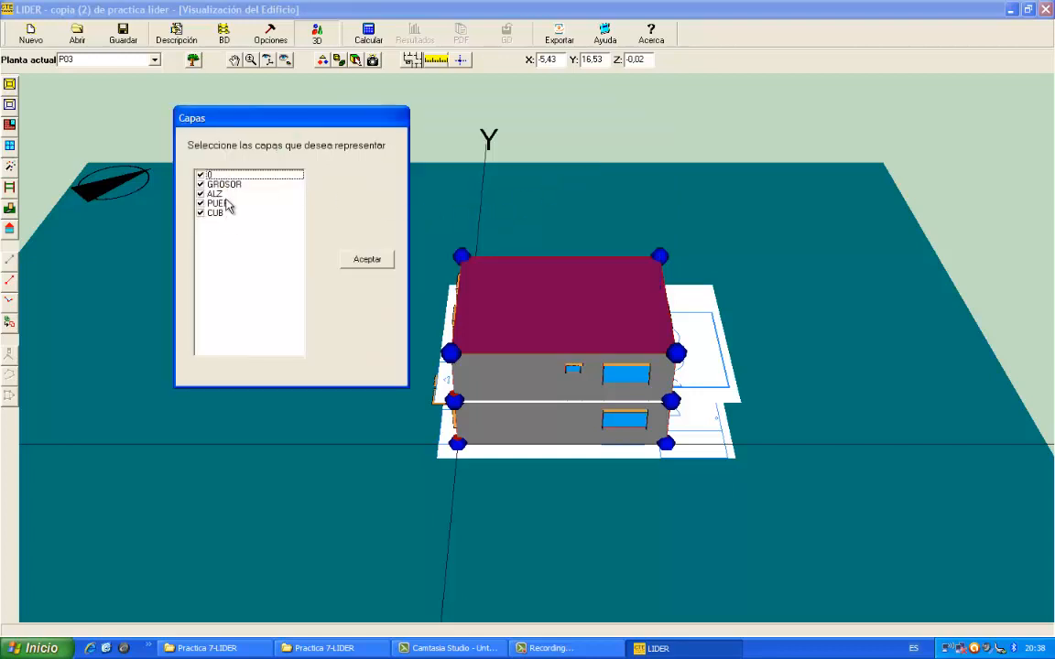
pyautogui.click(374, 264)
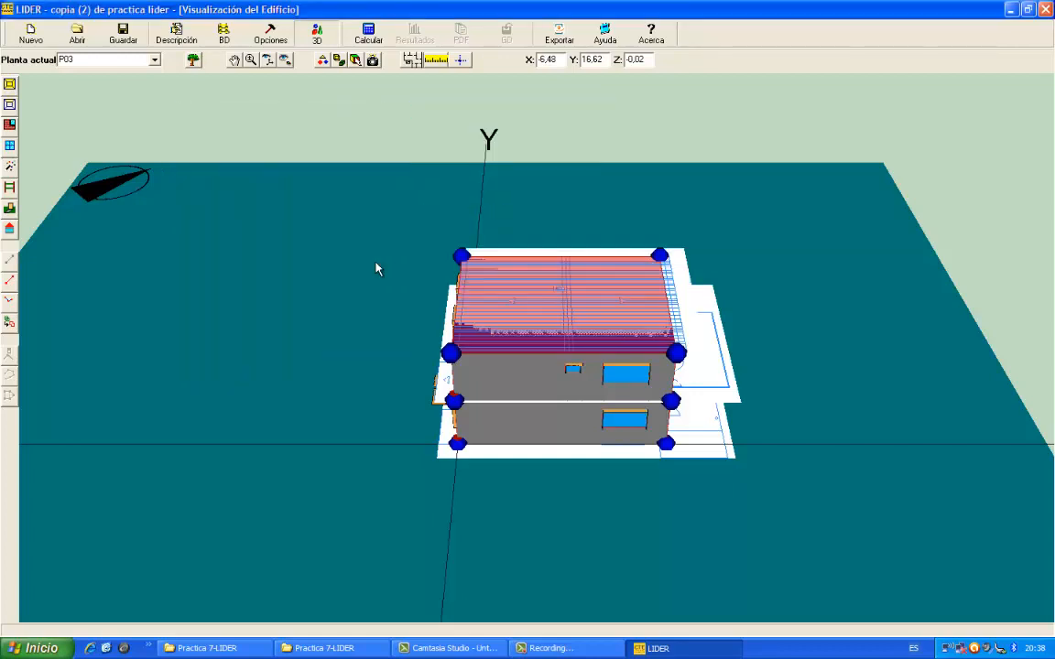
# - Examine how the loaded roof plan sits on top of the building from several viewpoints
pyautogui.click(250, 61)
pyautogui.moveTo(539, 301); pyautogui.dragTo(327, 189)
pyautogui.click(268, 61)
pyautogui.click(236, 60)
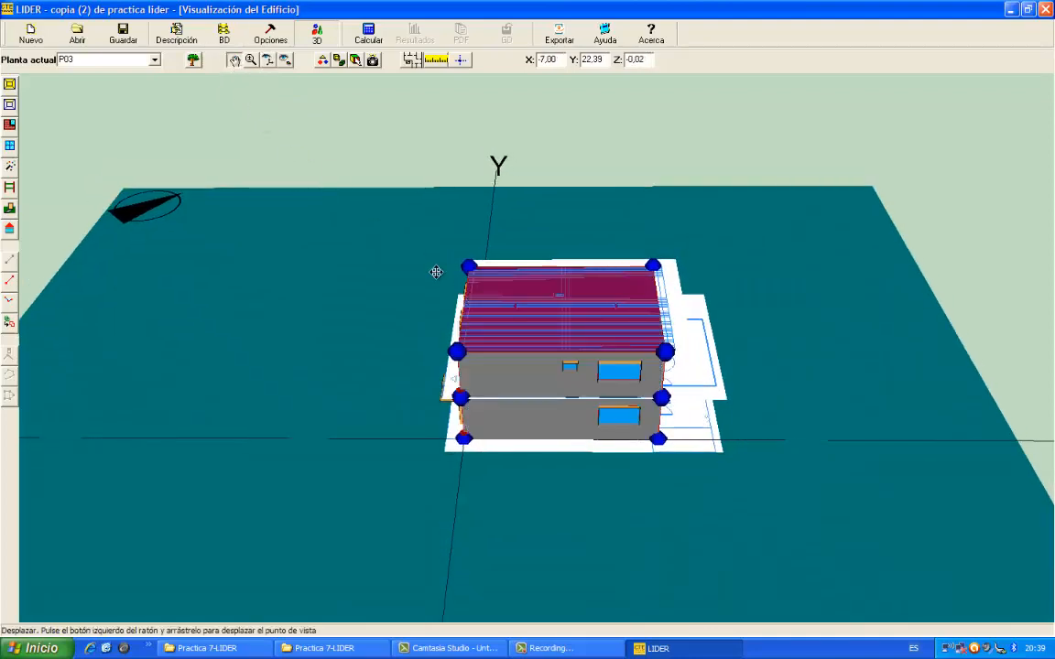
pyautogui.moveTo(535, 322); pyautogui.dragTo(436, 246)
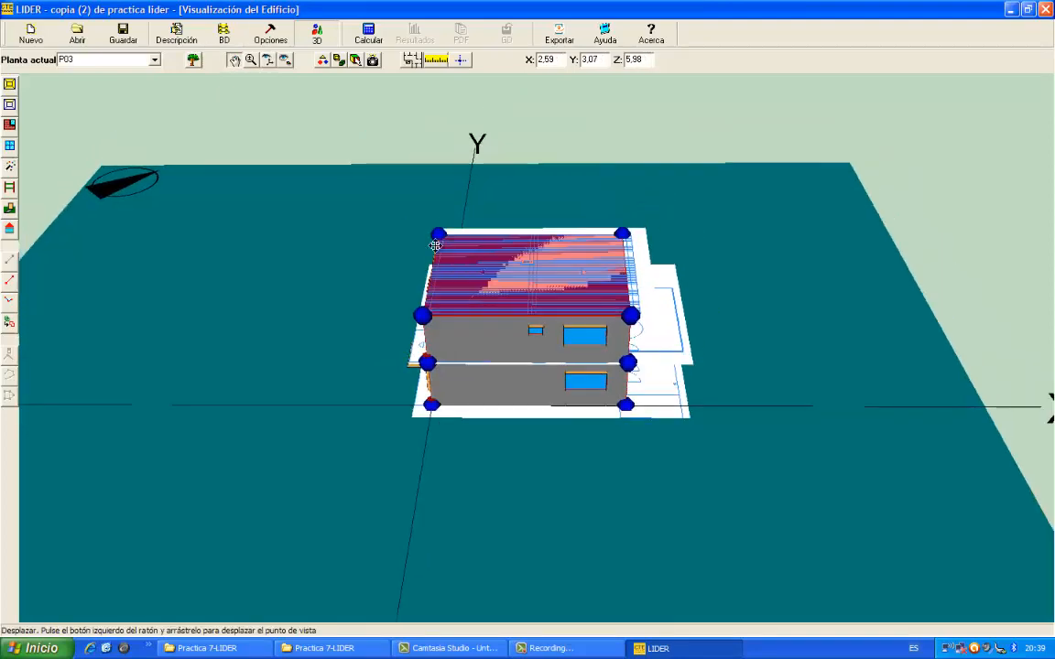
pyautogui.click(251, 61)
pyautogui.moveTo(372, 202); pyautogui.dragTo(354, 247)
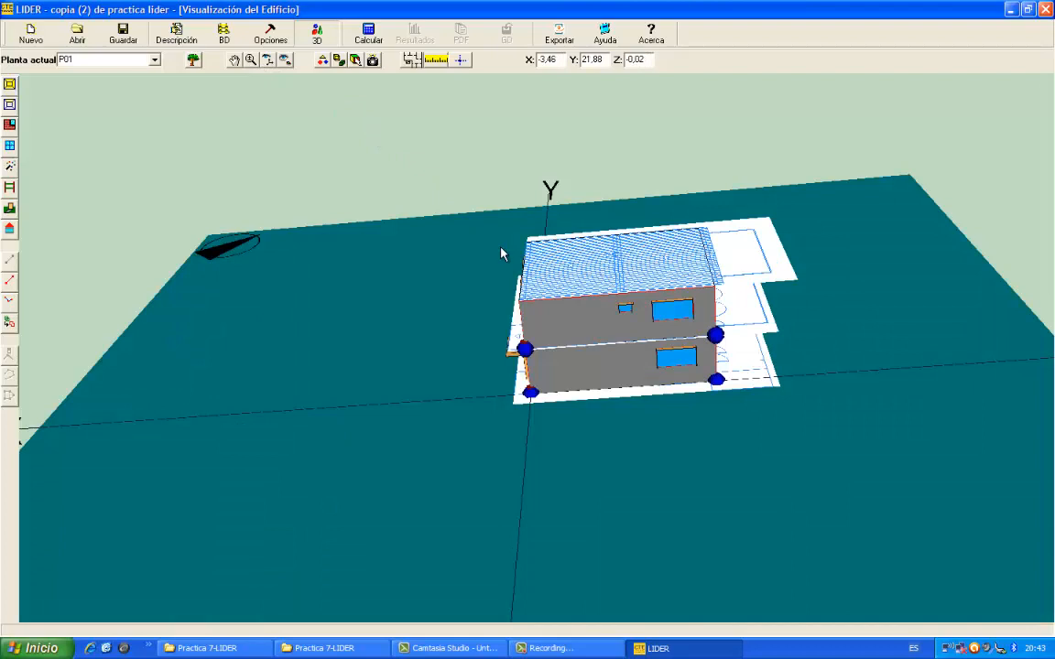
# - In plan view, draw a 3D auxiliary line along the roof plan's central ridge between opposite building edges, with both endpoints at 7.44 m elevation
pyautogui.click(285, 61)
pyautogui.click(301, 78)
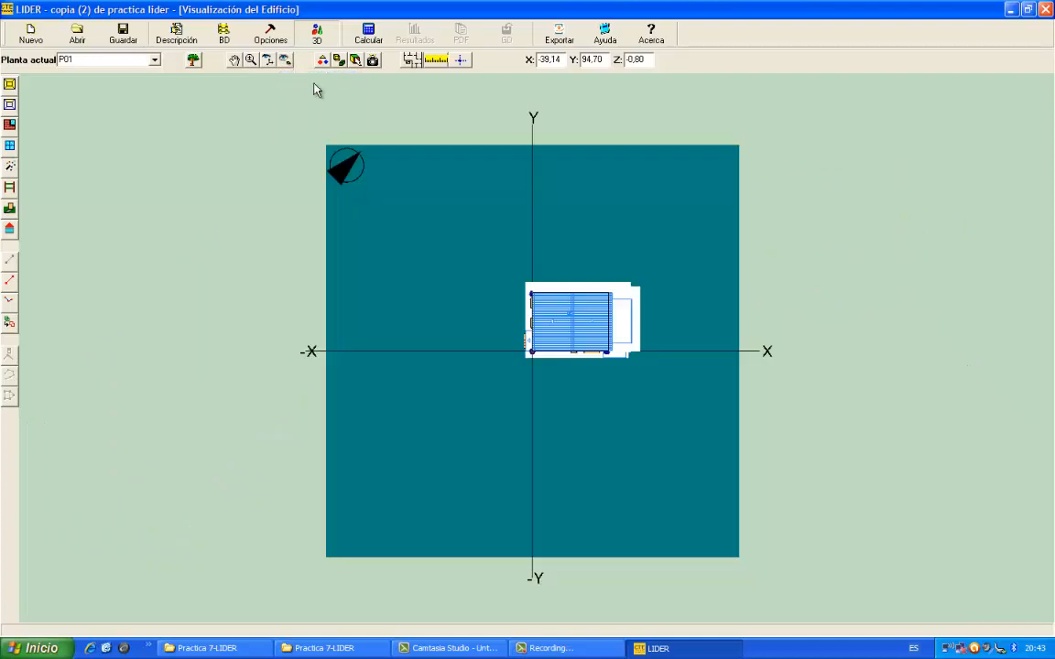
pyautogui.click(251, 60)
pyautogui.moveTo(592, 374); pyautogui.dragTo(458, 280)
pyautogui.click(235, 59)
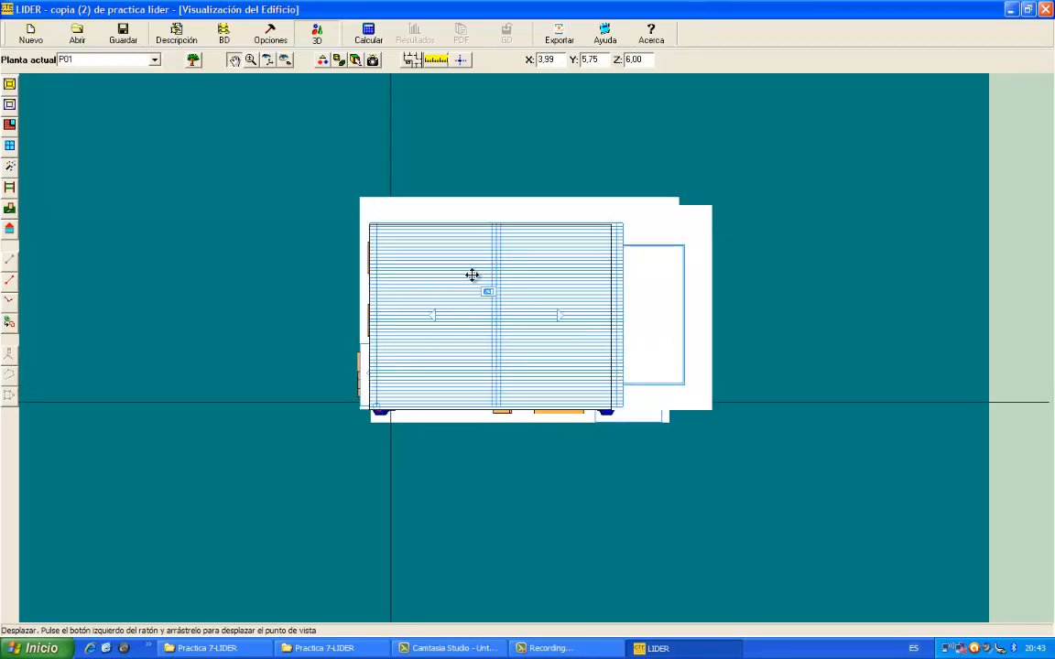
pyautogui.click(250, 59)
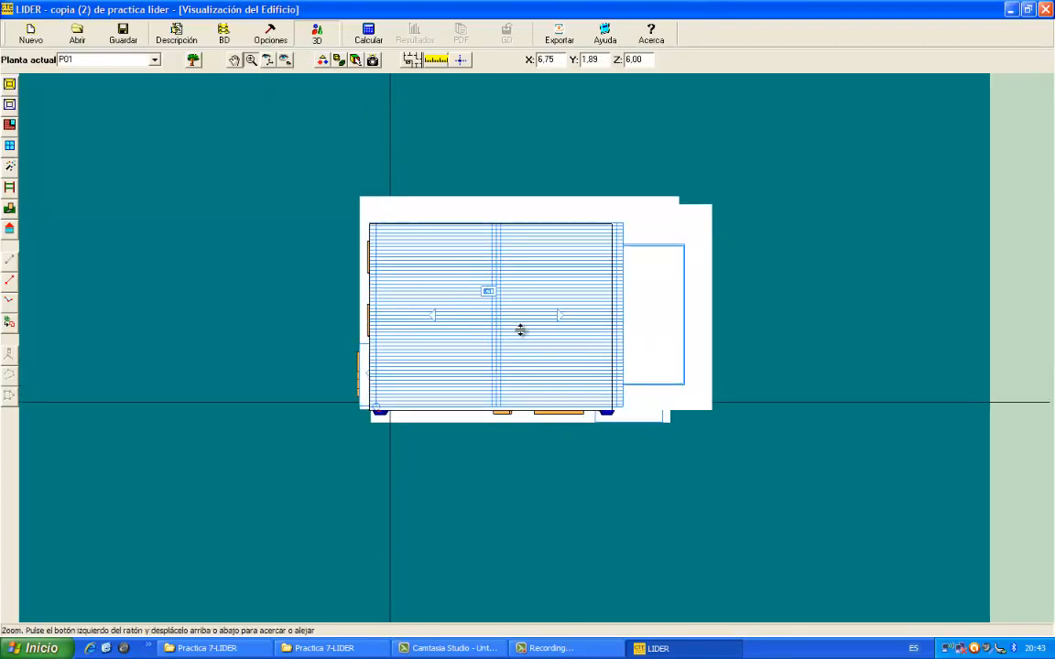
pyautogui.moveTo(520, 330); pyautogui.dragTo(516, 258)
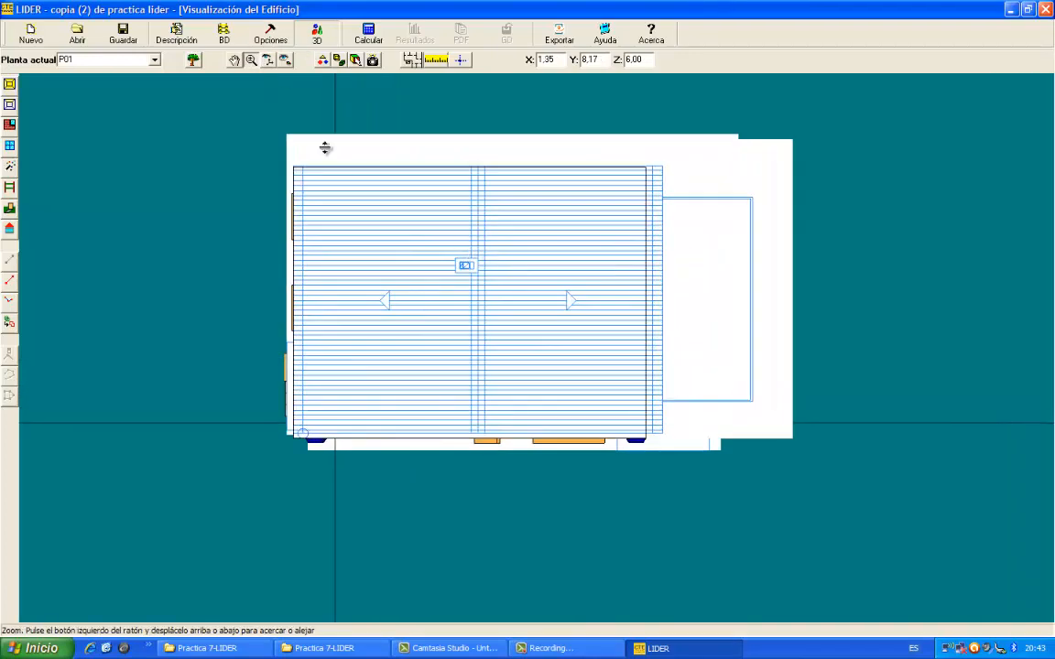
pyautogui.click(254, 61)
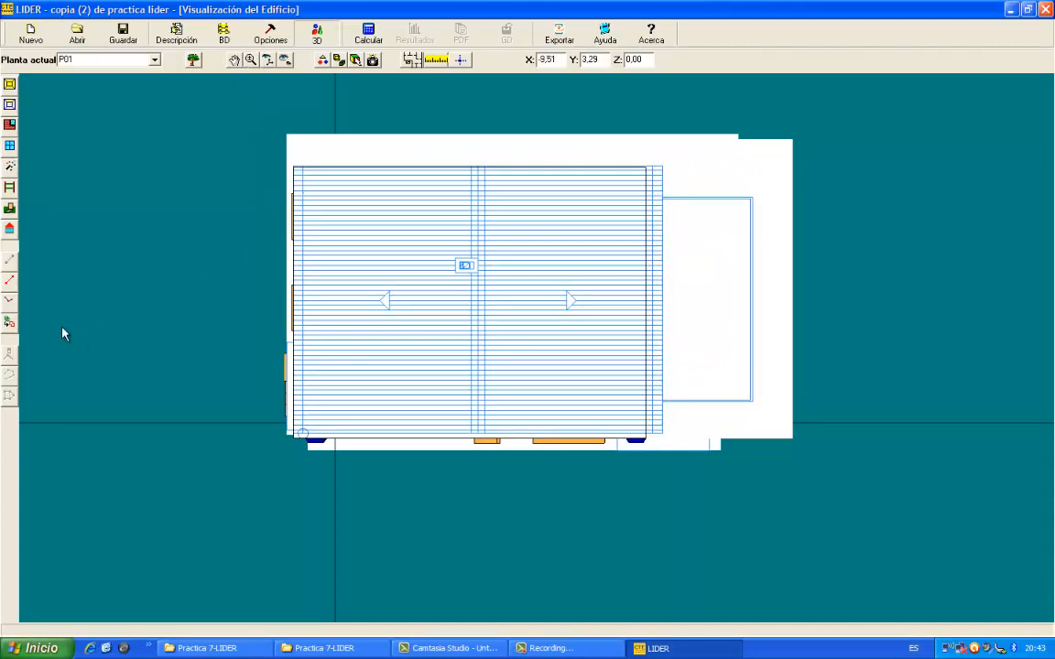
pyautogui.click(8, 281)
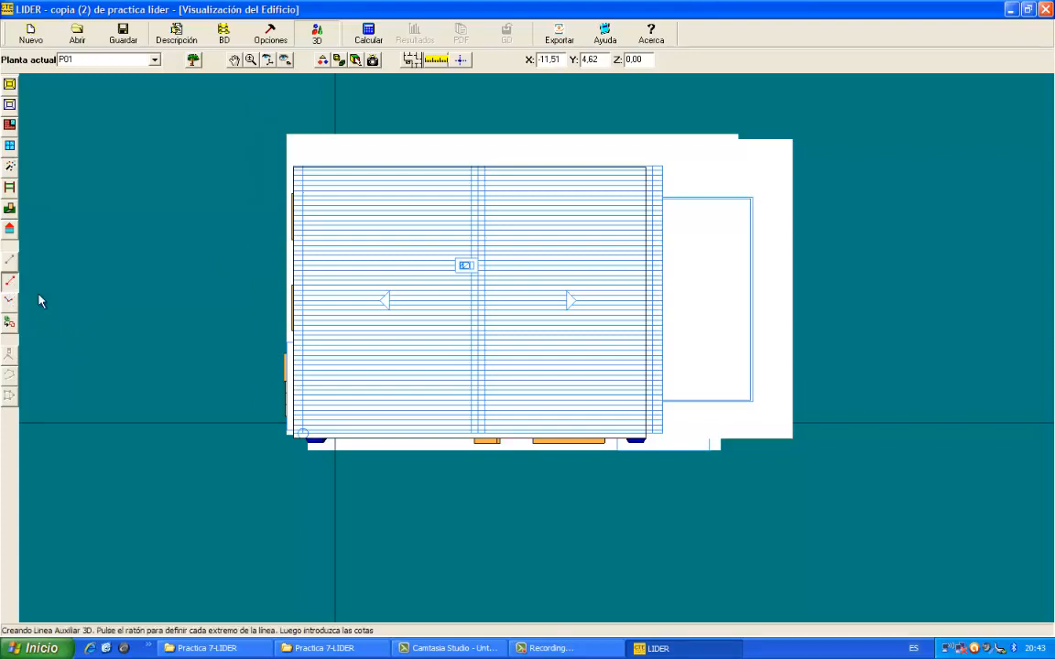
pyautogui.click(478, 439)
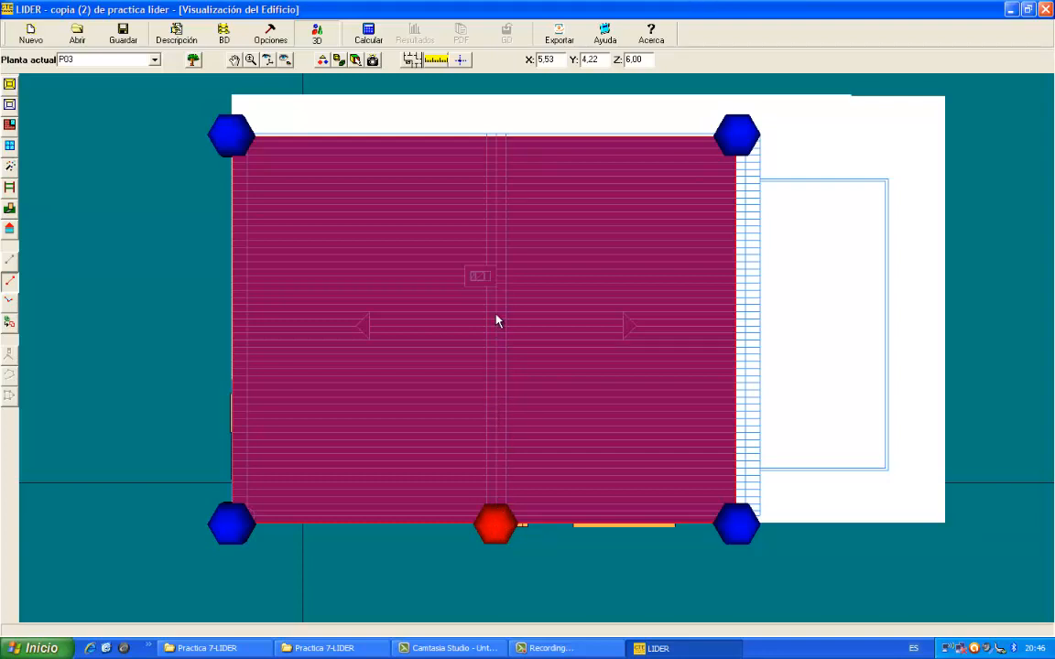
pyautogui.click(496, 140)
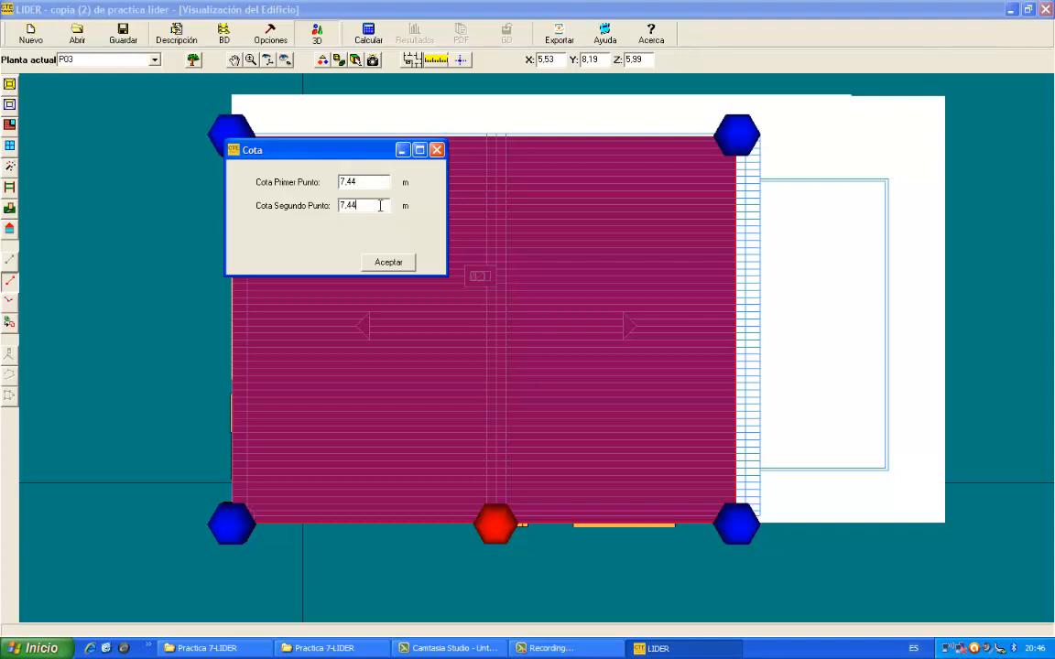
pyautogui.click(388, 263)
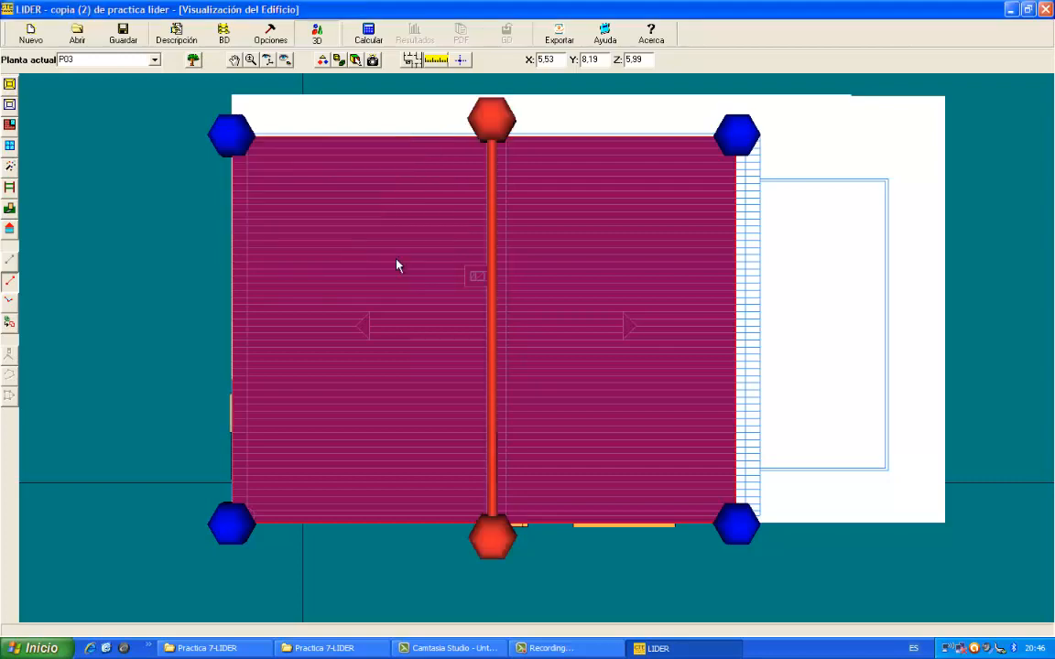
# - Create the triangular front gable as a roof element from the two front upper corners and the ridge line's front endpoint
pyautogui.click(236, 60)
pyautogui.moveTo(302, 120); pyautogui.dragTo(490, 290)
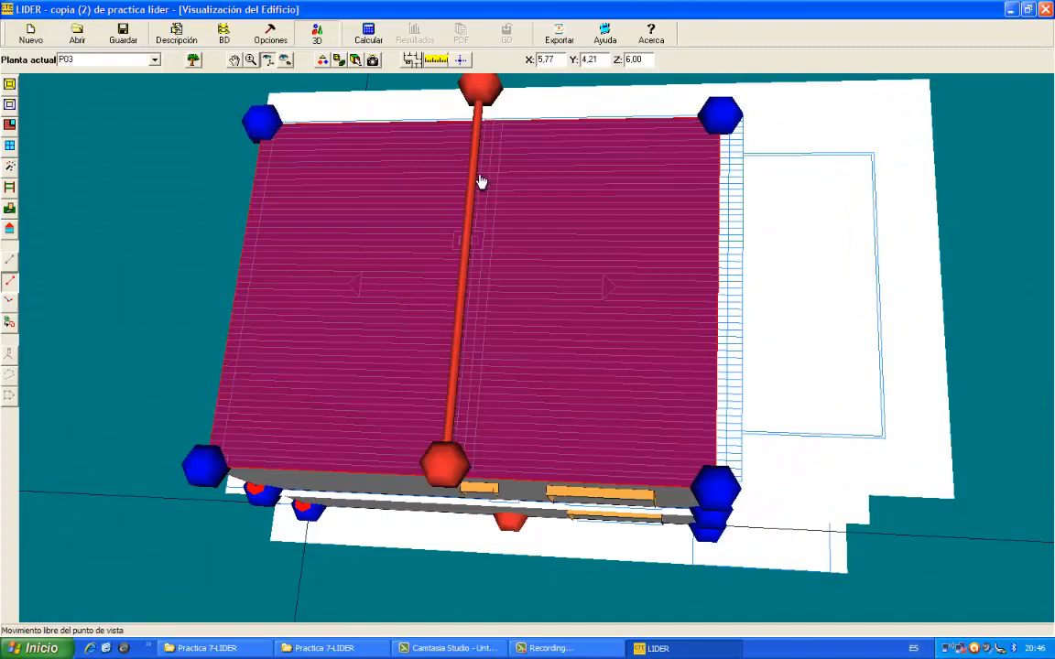
pyautogui.moveTo(481, 178); pyautogui.dragTo(562, 238)
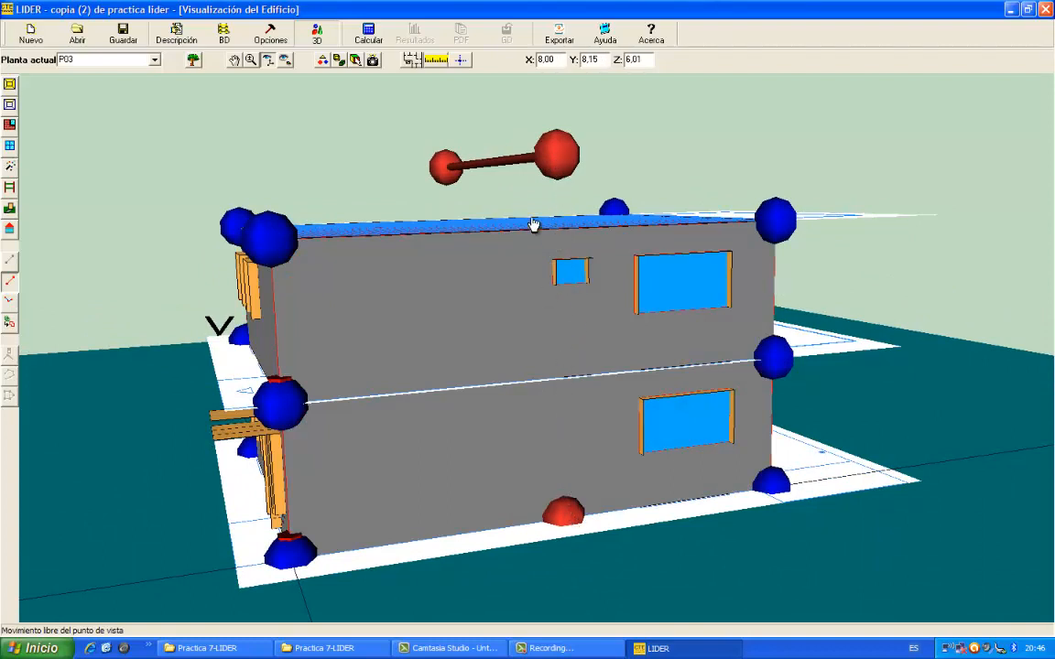
pyautogui.moveTo(534, 227); pyautogui.dragTo(499, 250)
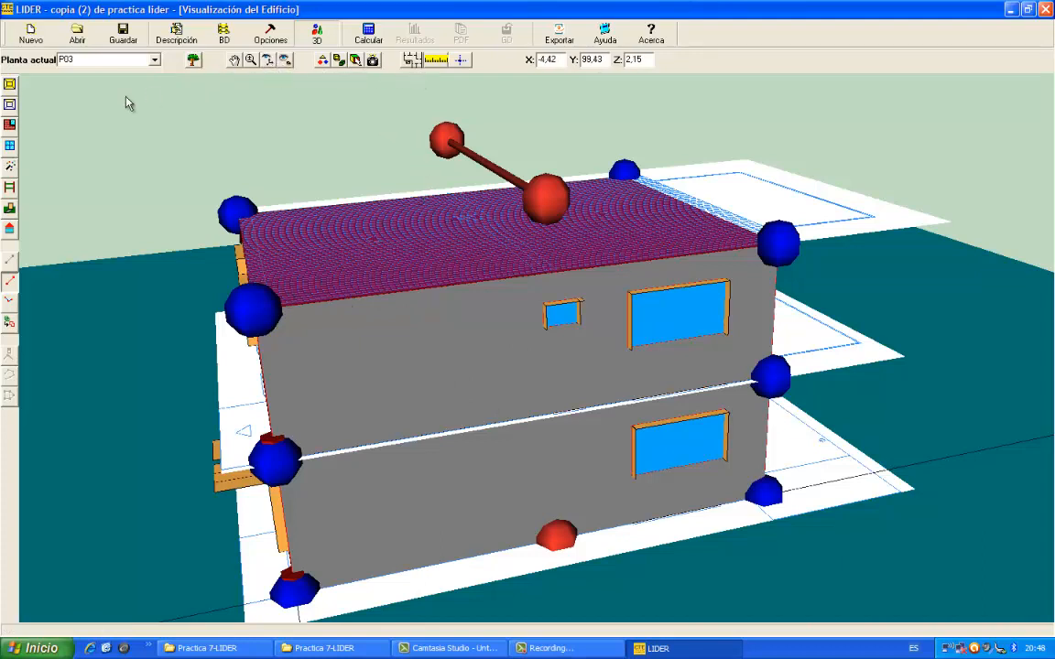
pyautogui.click(10, 229)
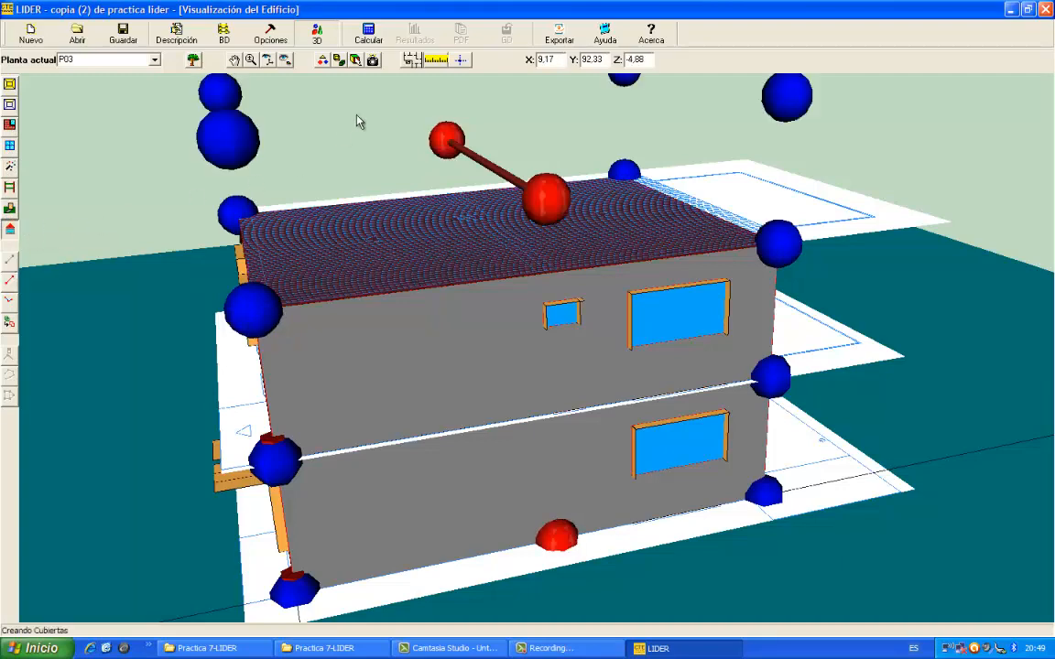
pyautogui.click(249, 59)
pyautogui.moveTo(335, 156); pyautogui.dragTo(302, 111)
pyautogui.click(235, 59)
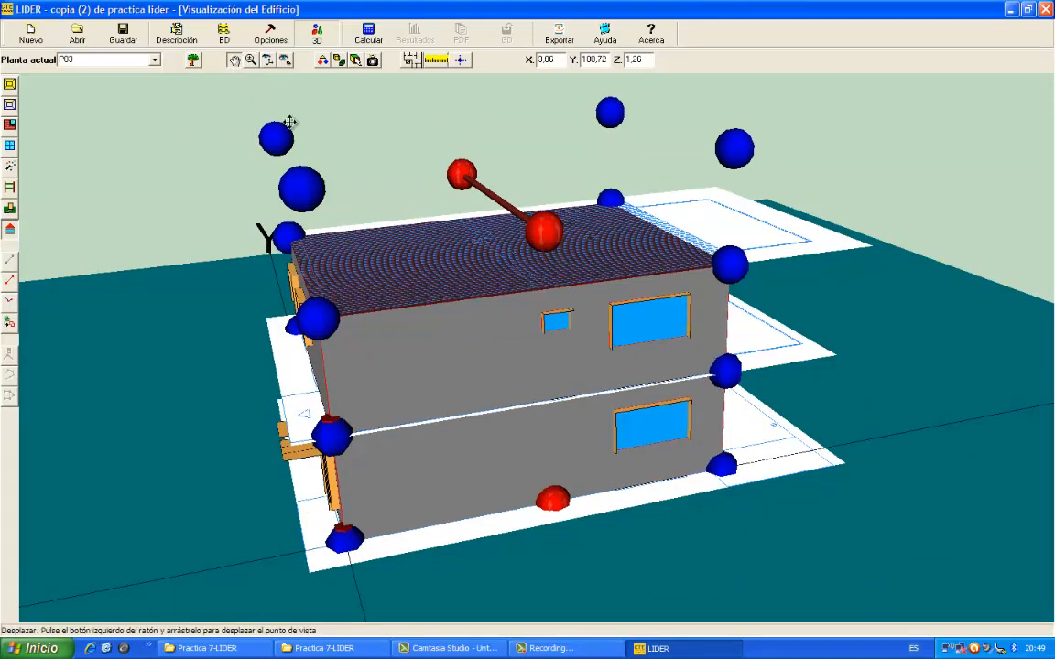
pyautogui.moveTo(513, 226); pyautogui.dragTo(463, 237)
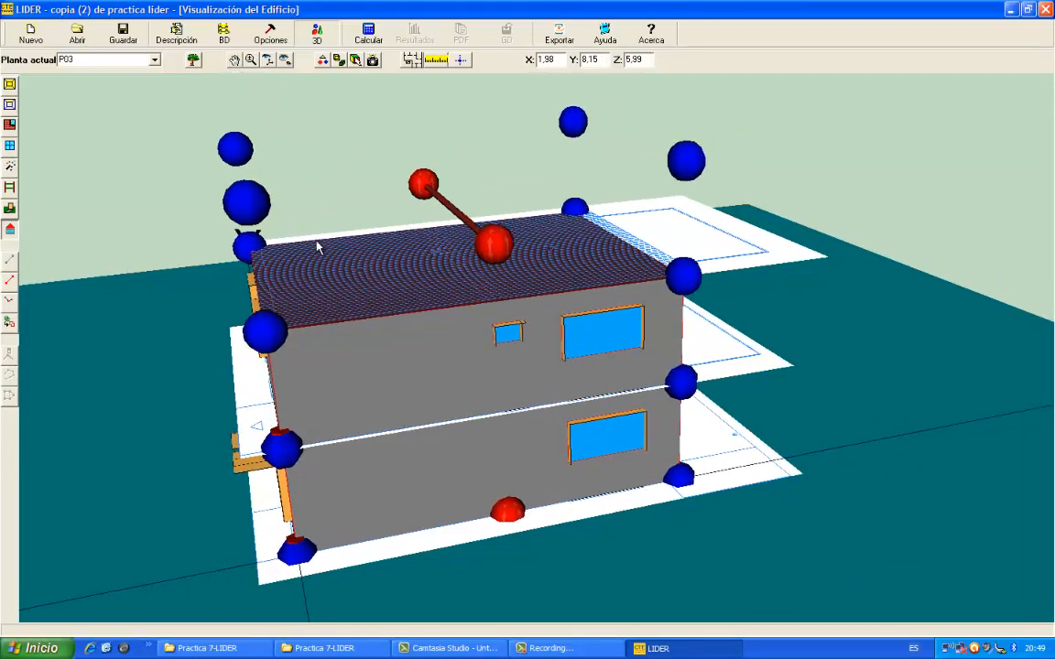
pyautogui.click(267, 336)
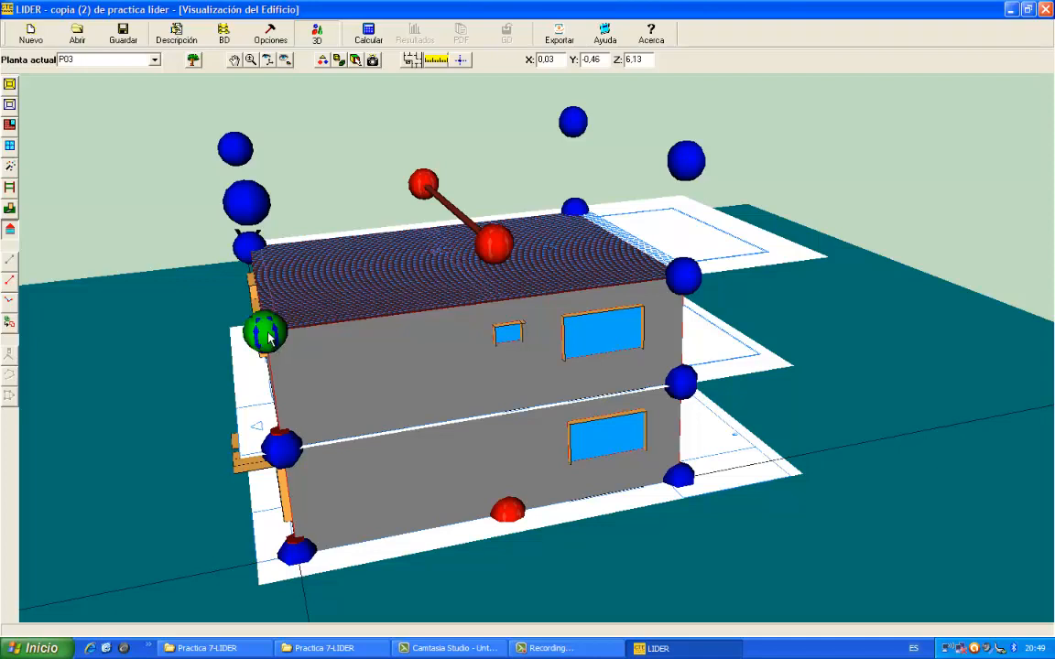
pyautogui.click(495, 245)
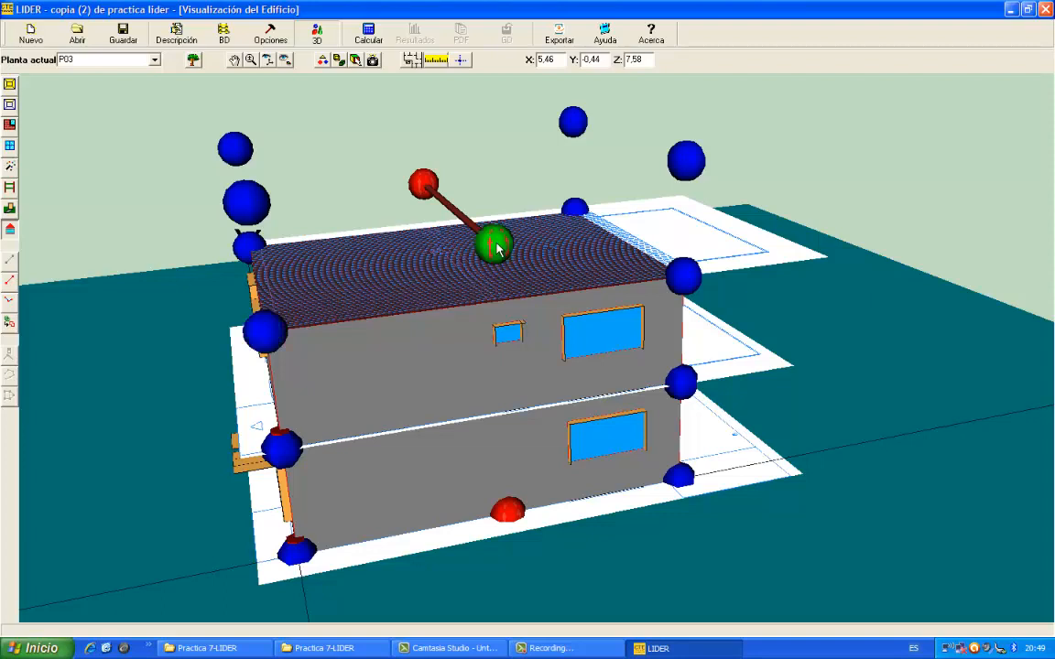
pyautogui.click(687, 280)
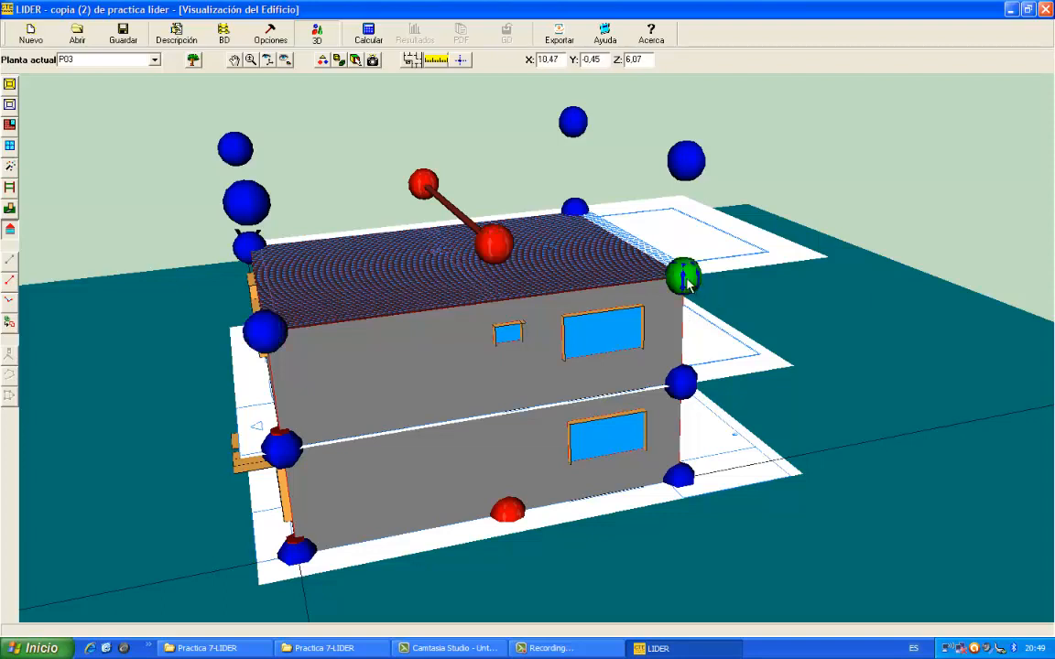
pyautogui.rightClick(687, 282)
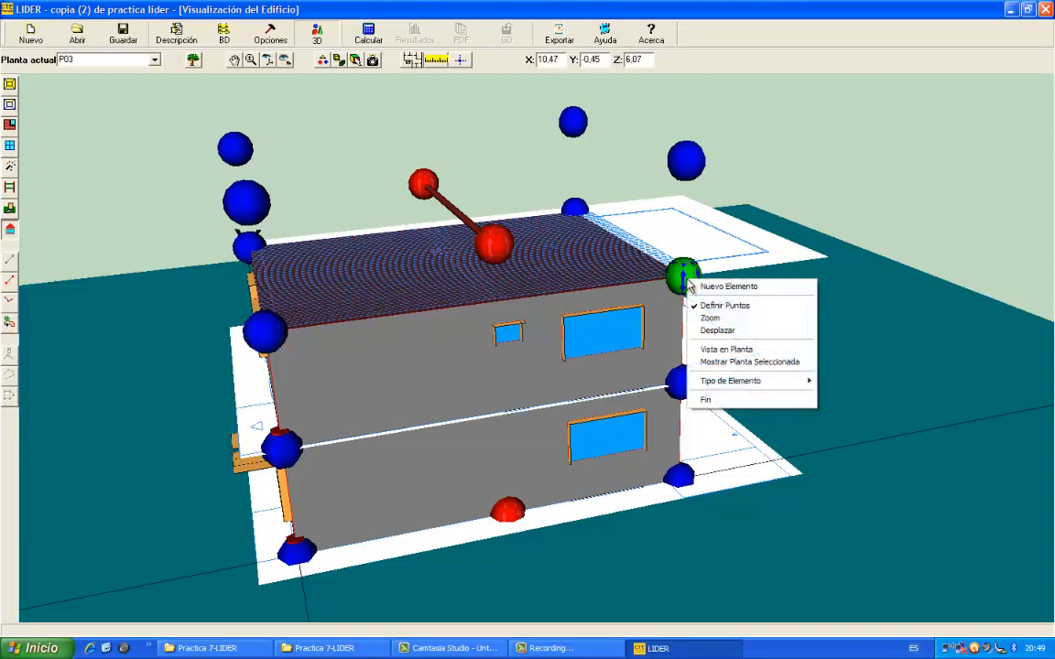
pyautogui.click(714, 401)
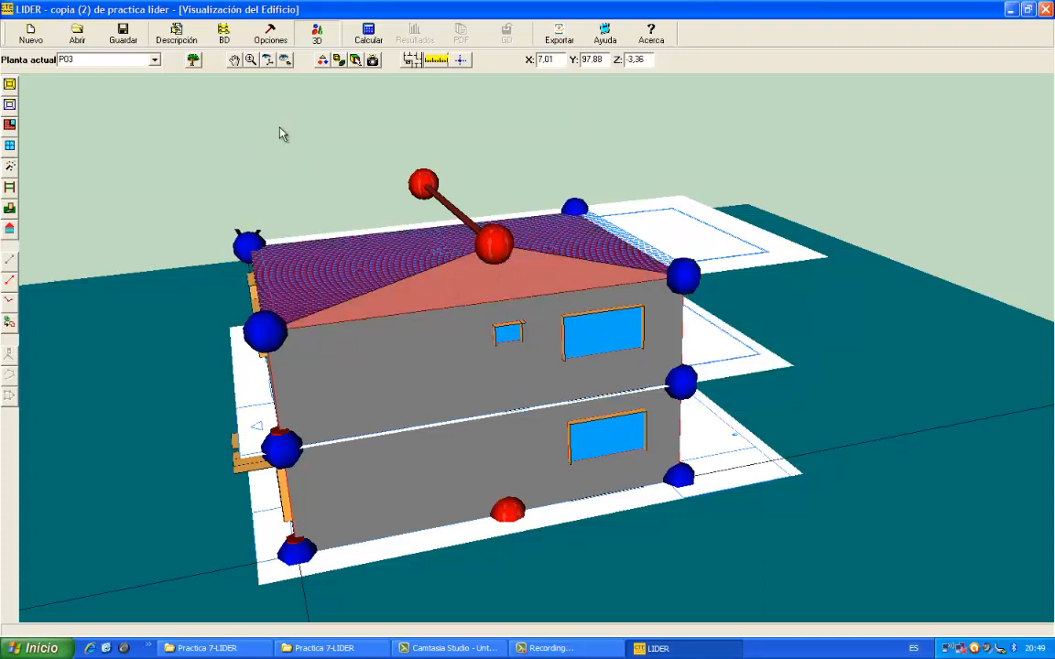
# - Create the triangular rear gable as a roof element from the two rear upper corners and the ridge line's rear endpoint
pyautogui.click(252, 62)
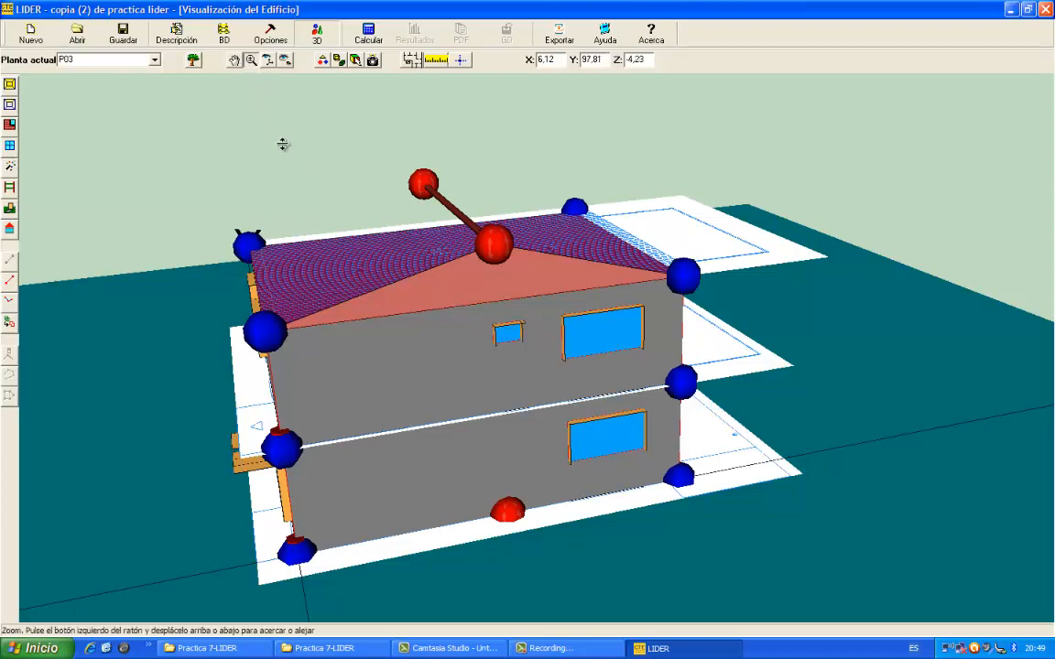
pyautogui.moveTo(273, 148); pyautogui.dragTo(344, 191)
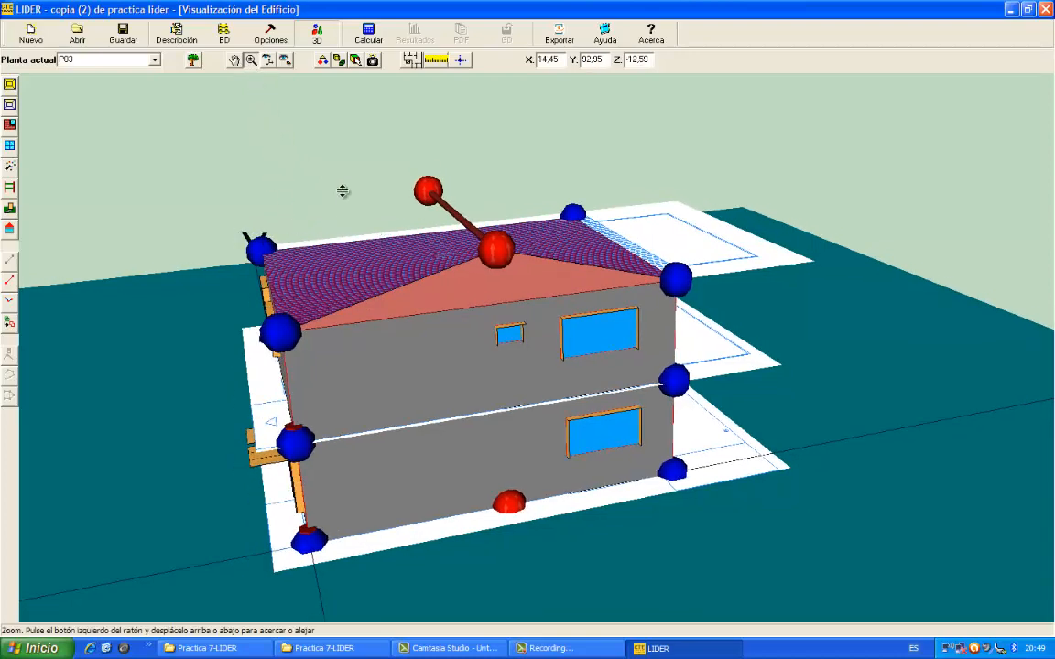
pyautogui.click(267, 61)
pyautogui.moveTo(306, 136); pyautogui.dragTo(598, 259)
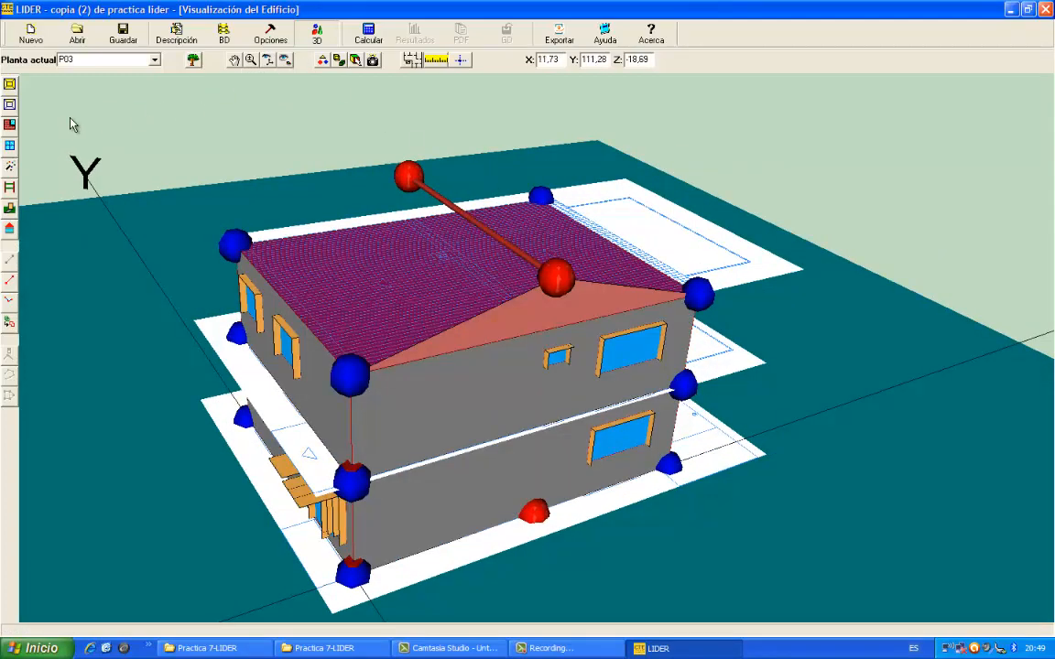
pyautogui.click(10, 229)
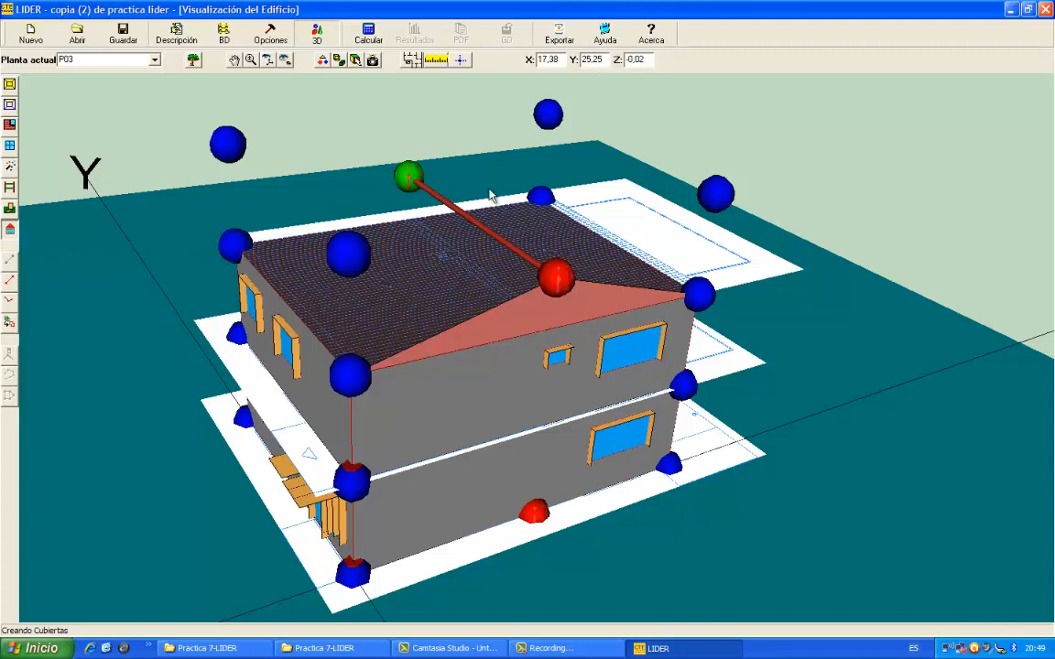
pyautogui.rightClick(542, 196)
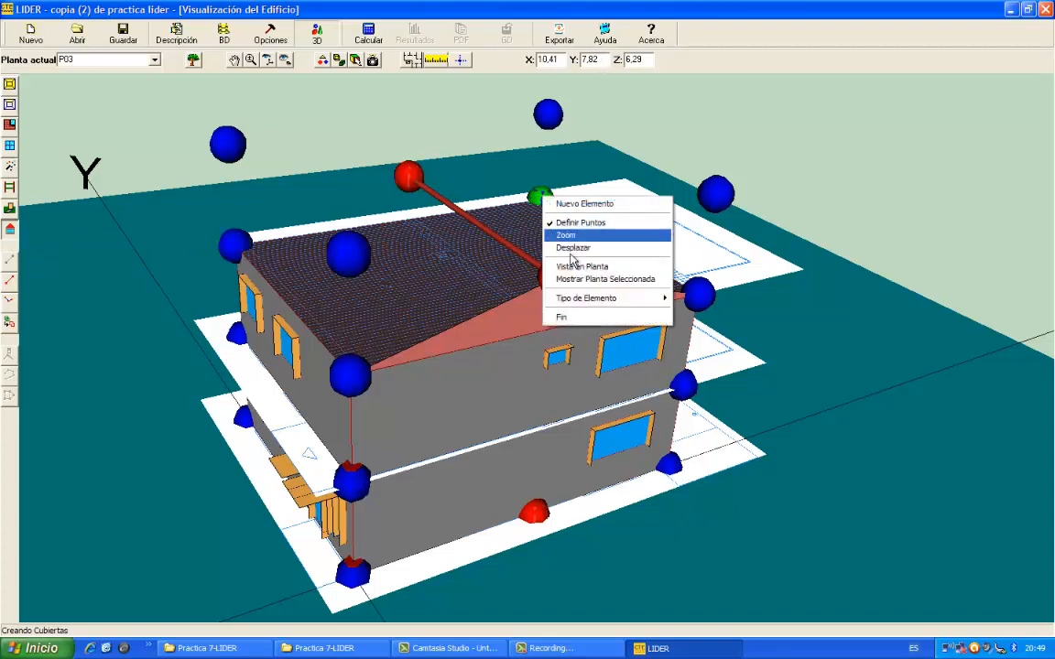
pyautogui.click(562, 317)
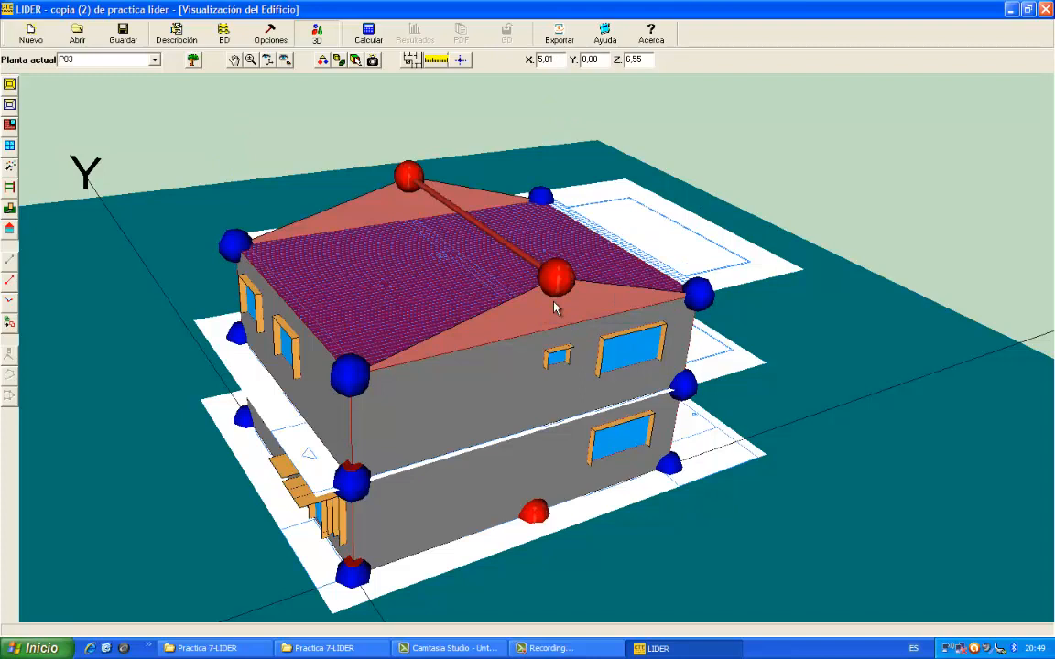
# - Create the roof slope on the entrance side through its two eave corners and both ridge endpoints
pyautogui.click(9, 231)
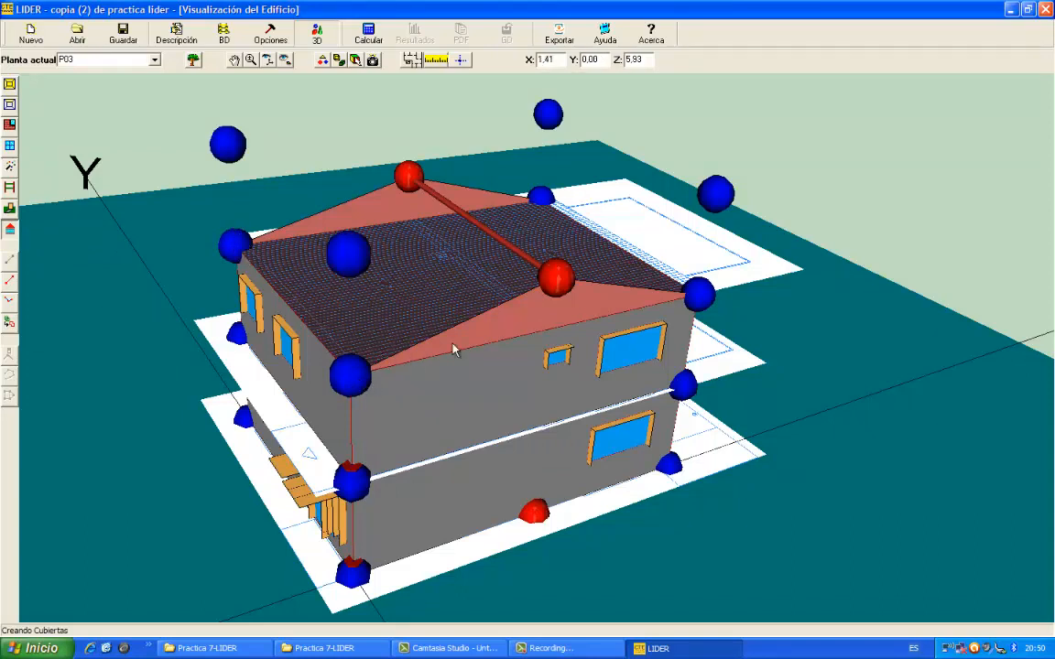
pyautogui.click(356, 380)
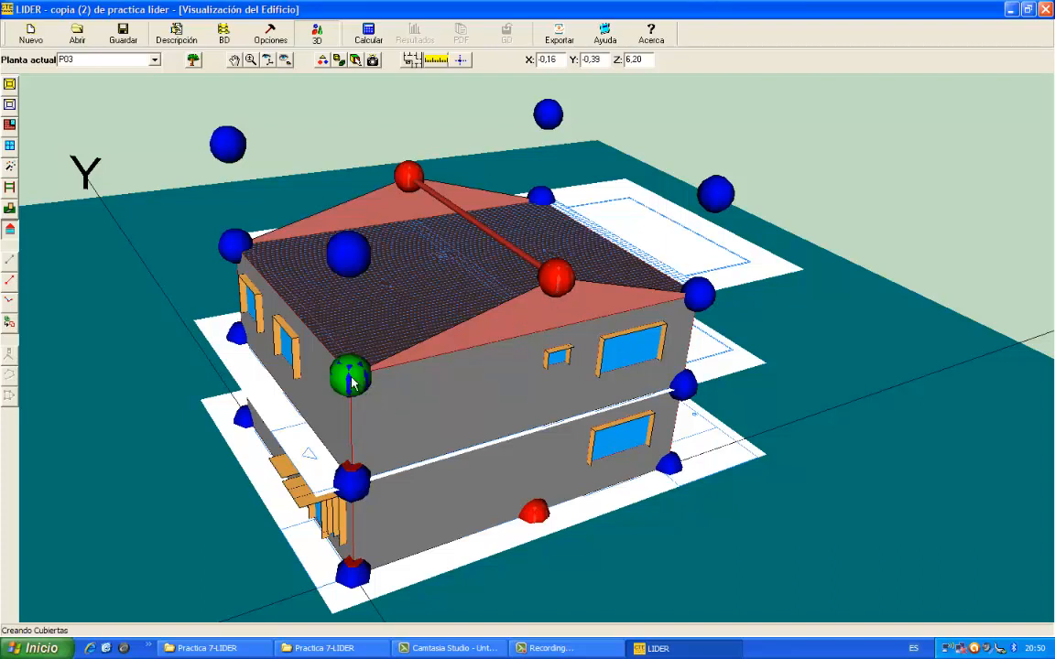
pyautogui.click(560, 281)
pyautogui.click(409, 180)
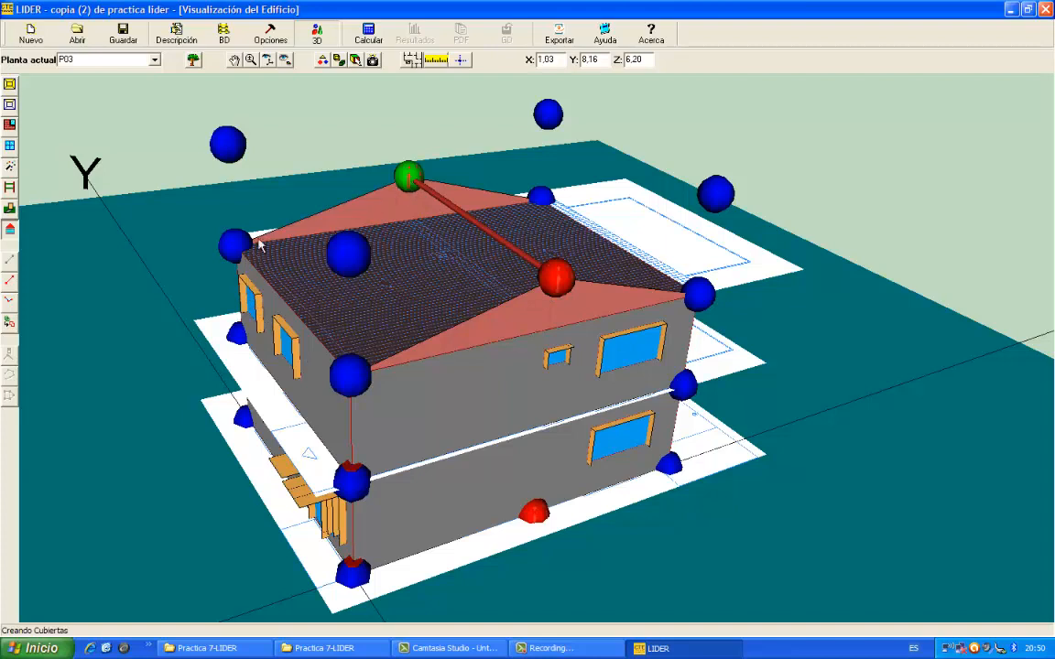
pyautogui.click(237, 246)
pyautogui.rightClick(236, 246)
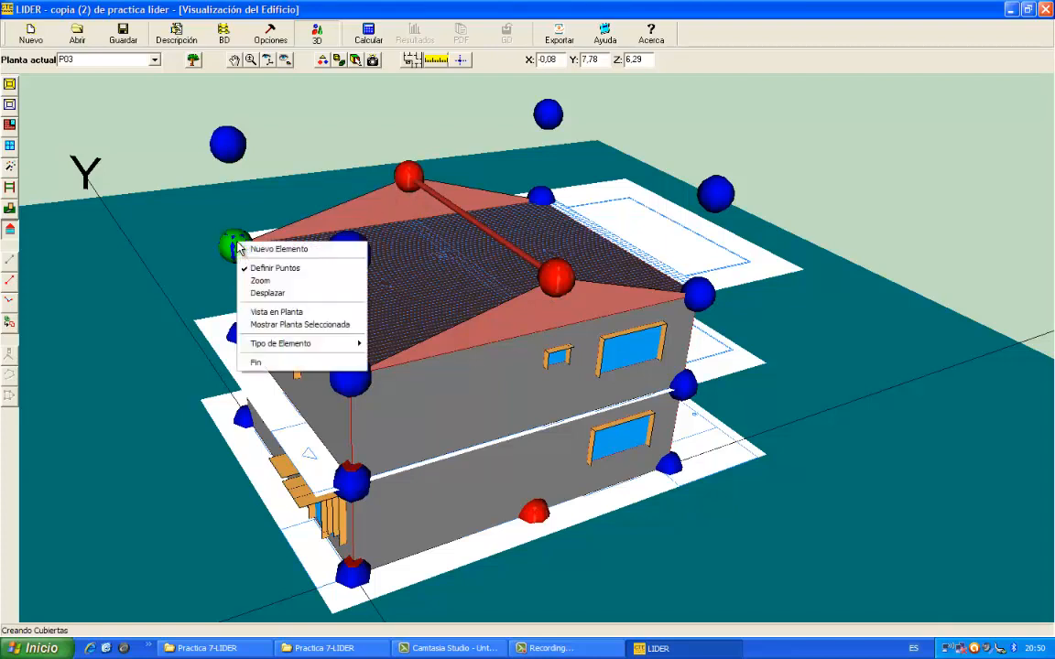
pyautogui.click(260, 364)
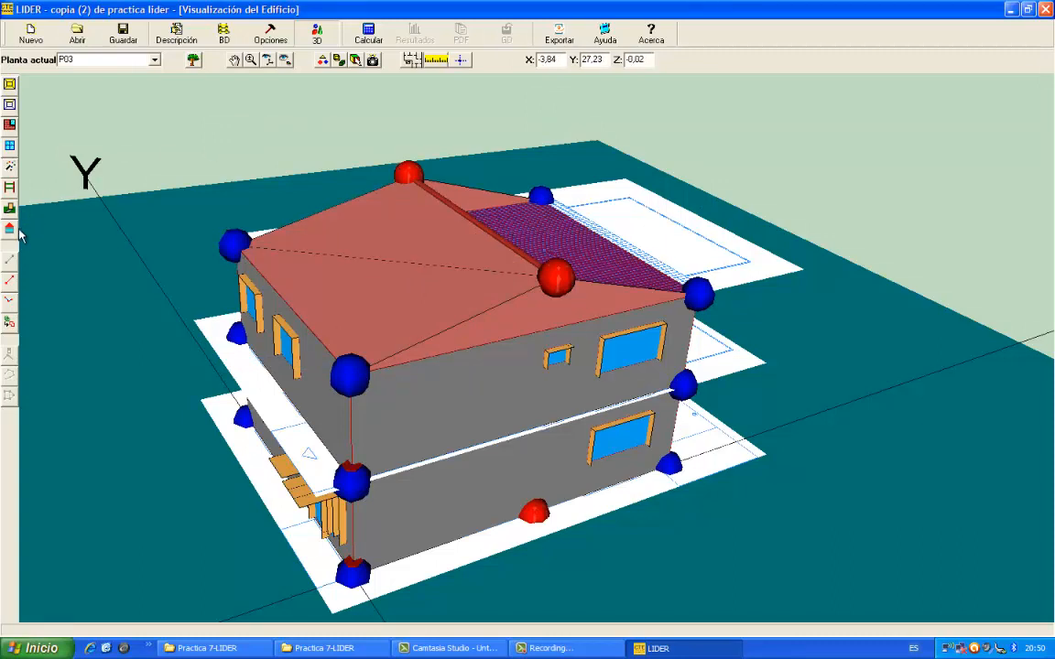
# - Create the opposite roof slope through both ridge endpoints and the two eave corners on the side away from the entrance
pyautogui.click(10, 230)
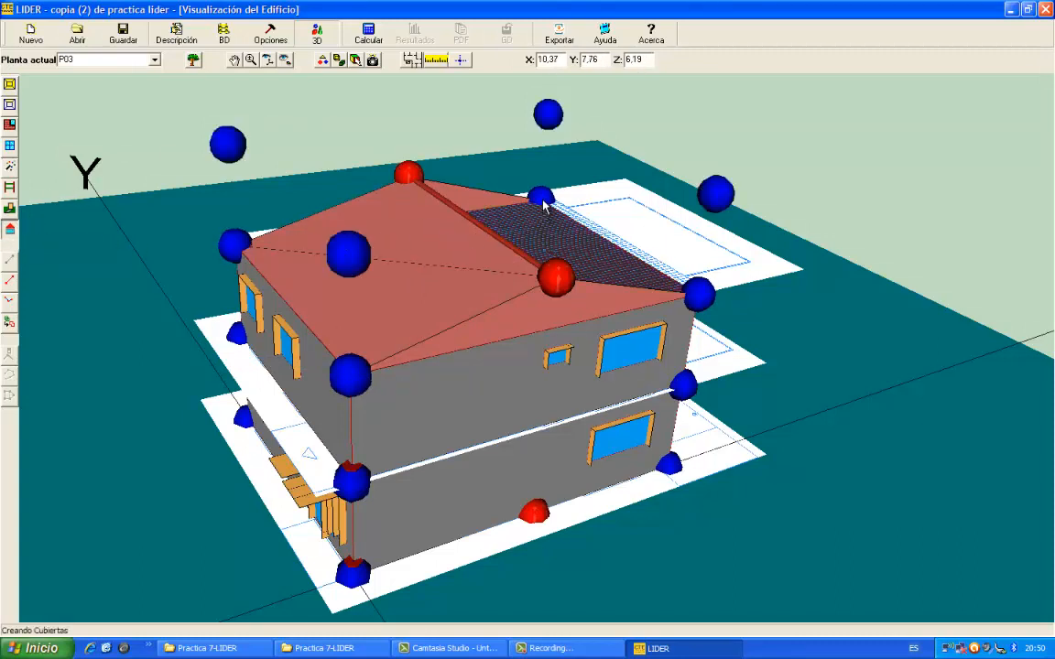
pyautogui.click(556, 278)
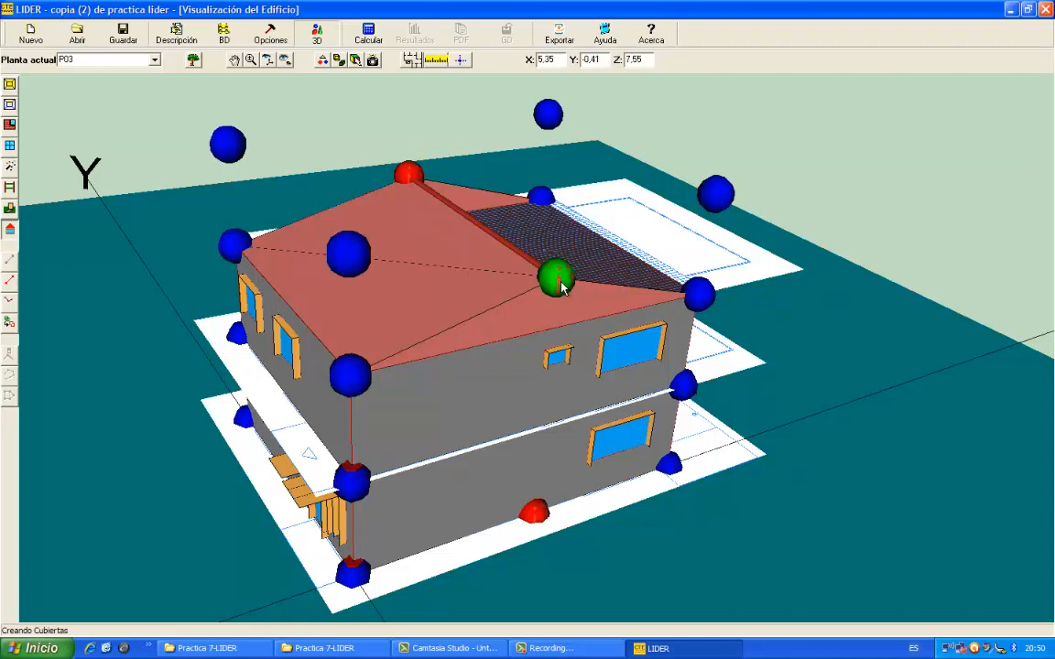
pyautogui.click(698, 293)
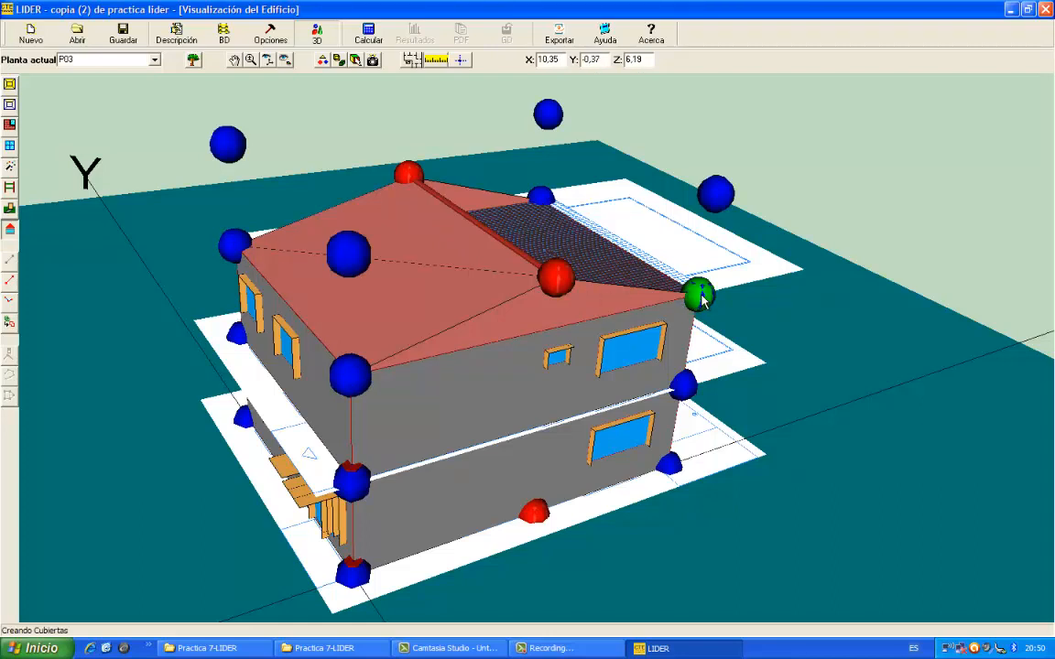
pyautogui.click(543, 199)
pyautogui.click(409, 174)
pyautogui.rightClick(412, 177)
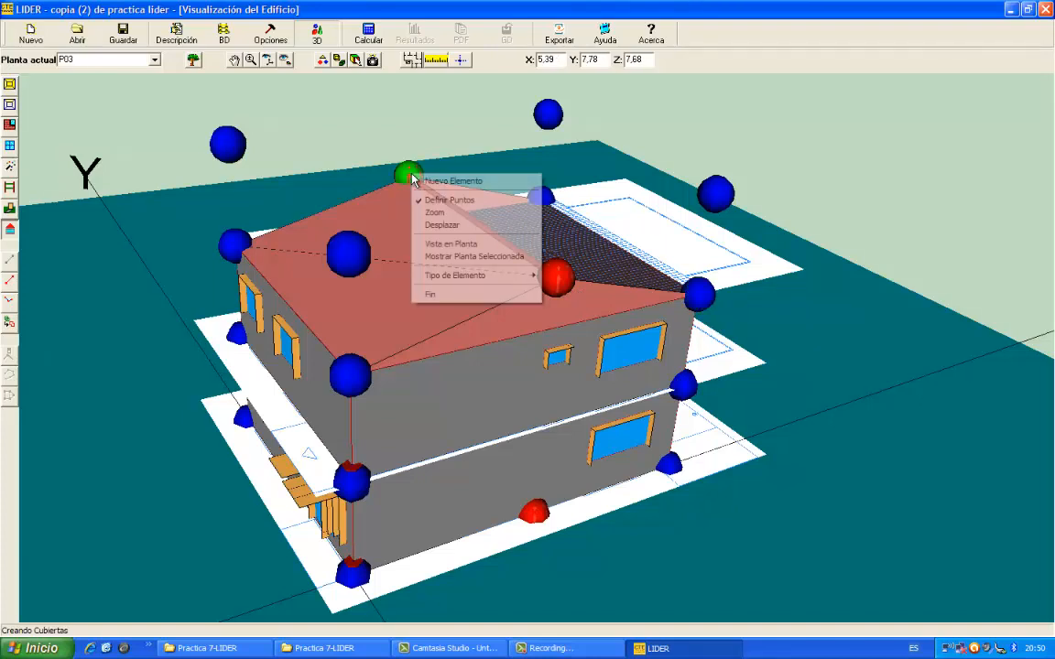
pyautogui.click(456, 295)
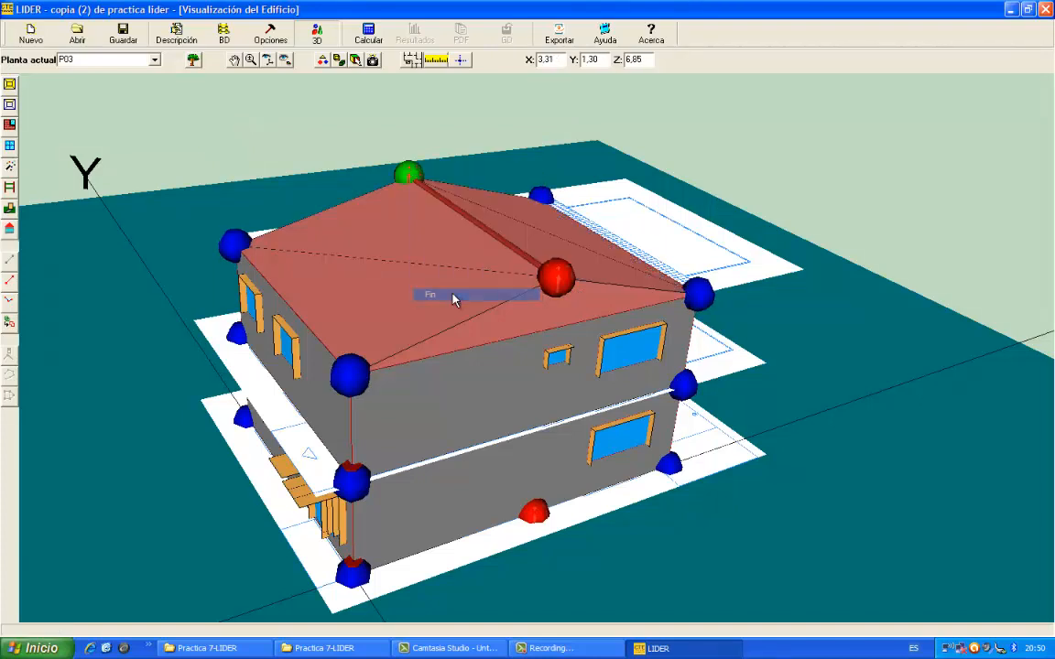
# - Examine the closed pitched roof and the façades from several viewpoints and at closer range
pyautogui.click(267, 59)
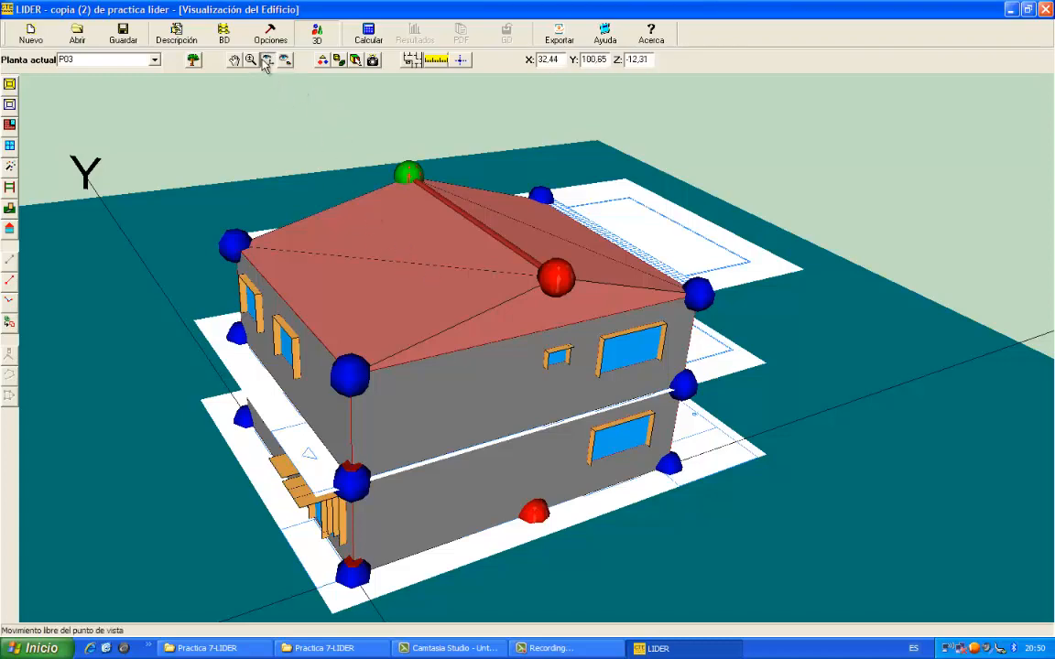
pyautogui.moveTo(391, 212); pyautogui.dragTo(487, 263)
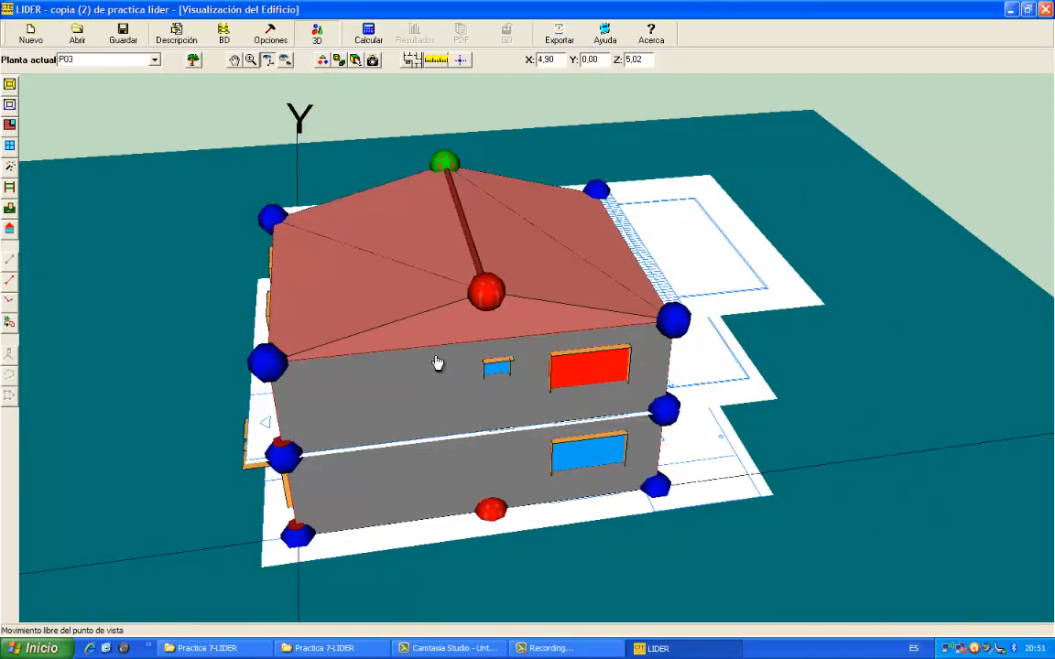
pyautogui.moveTo(438, 366); pyautogui.dragTo(375, 337)
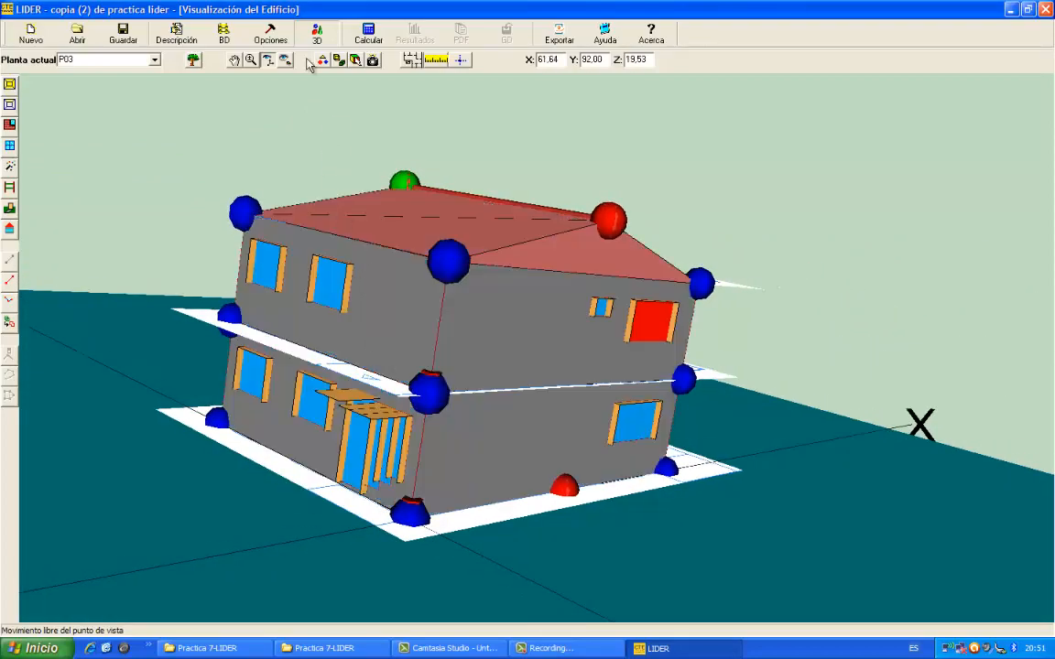
pyautogui.click(250, 60)
pyautogui.moveTo(294, 280); pyautogui.dragTo(276, 238)
pyautogui.click(235, 60)
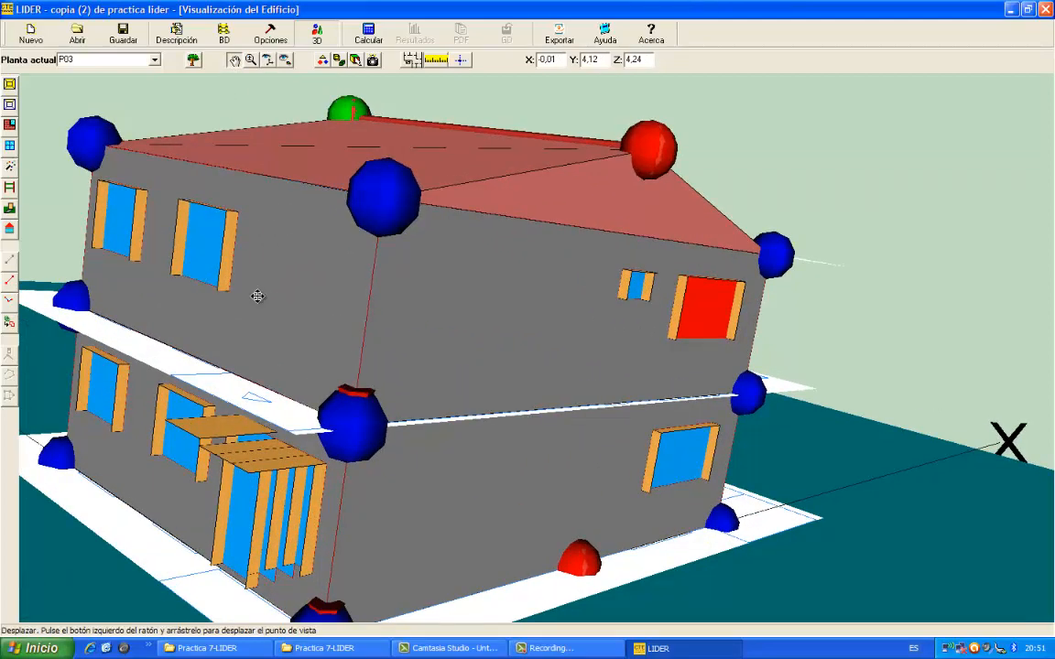
pyautogui.moveTo(257, 294); pyautogui.dragTo(372, 422)
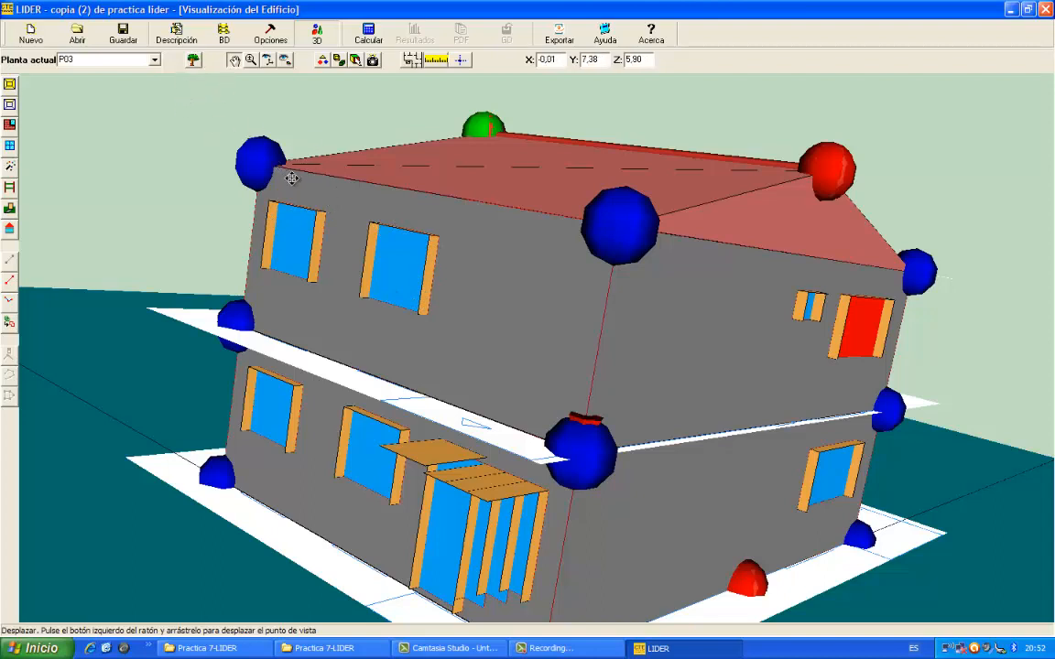
# - Show the building element list, highlight window P02_E01_PE004_V2, and move the list clear of the building
pyautogui.click(193, 62)
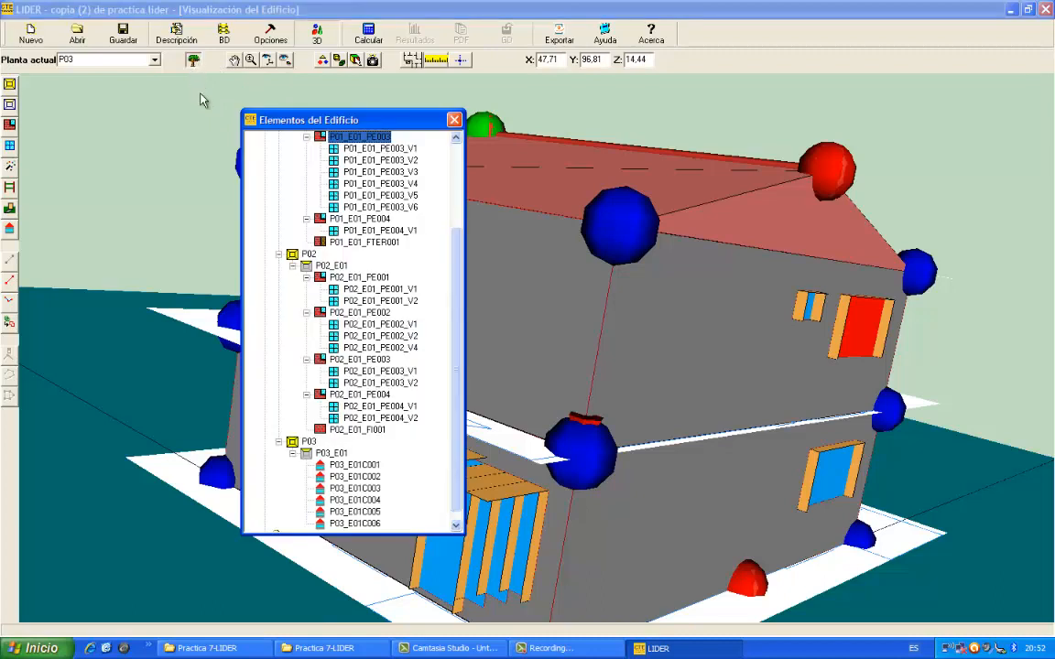
pyautogui.click(379, 418)
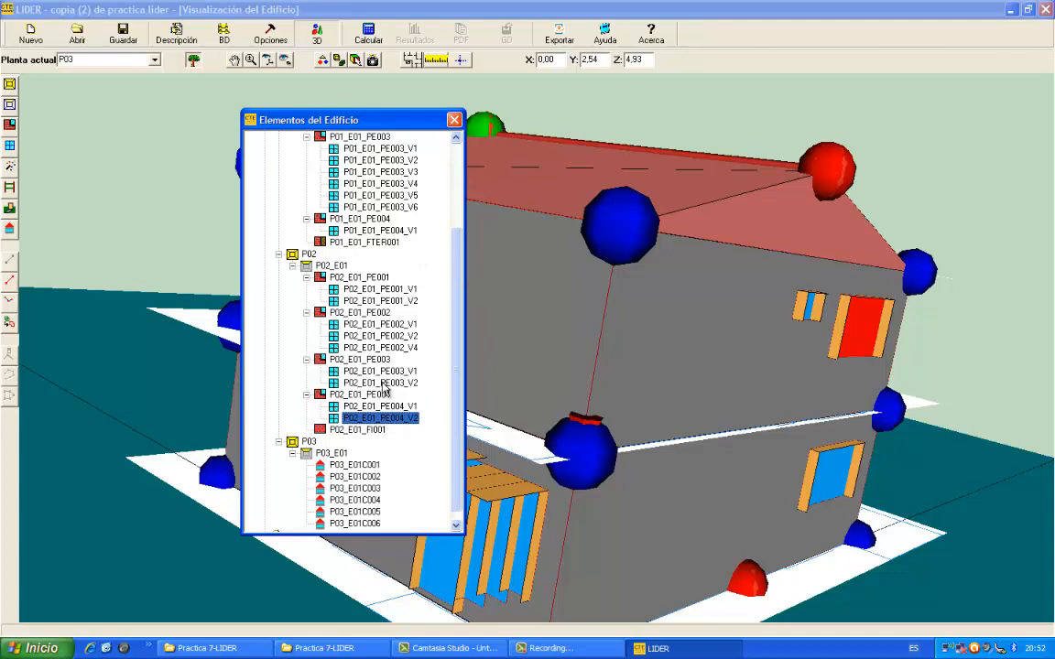
pyautogui.click(383, 384)
pyautogui.click(383, 418)
pyautogui.moveTo(348, 120); pyautogui.dragTo(106, 102)
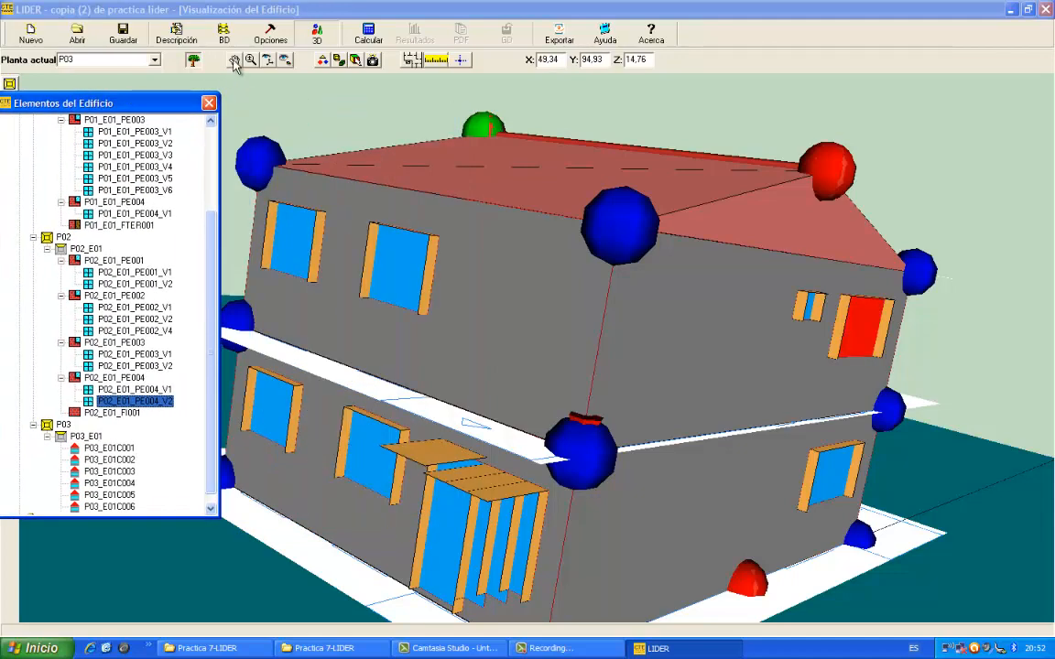
# - Open window P02_E01_PE004_V2 for editing and review its opening type, position, dimensions and setback beside the façade
pyautogui.click(235, 59)
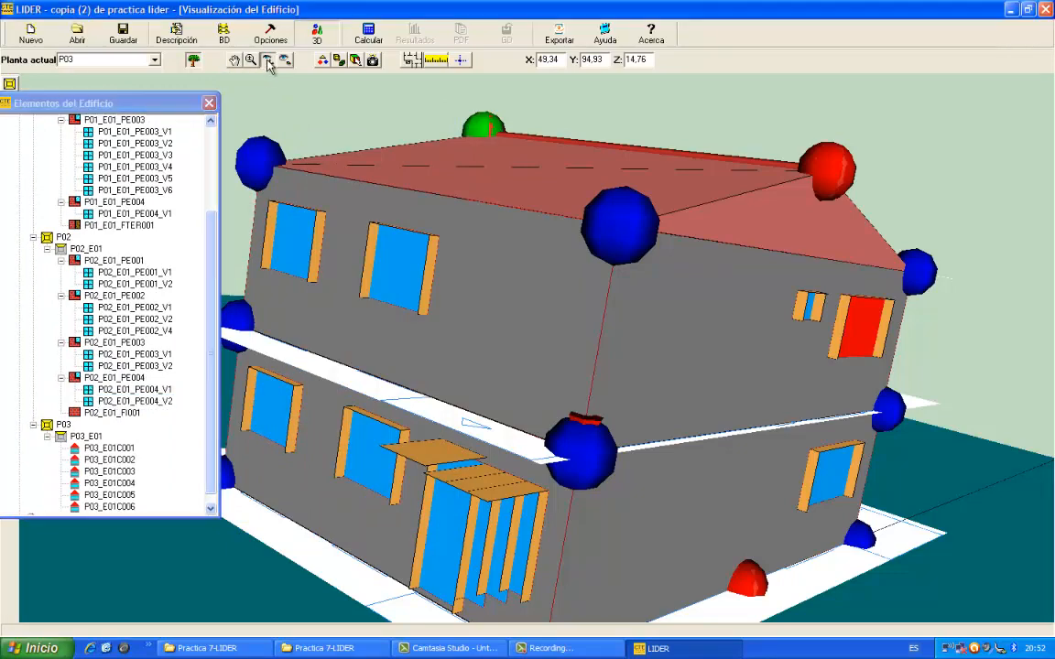
pyautogui.moveTo(648, 354); pyautogui.dragTo(624, 342)
pyautogui.click(163, 402)
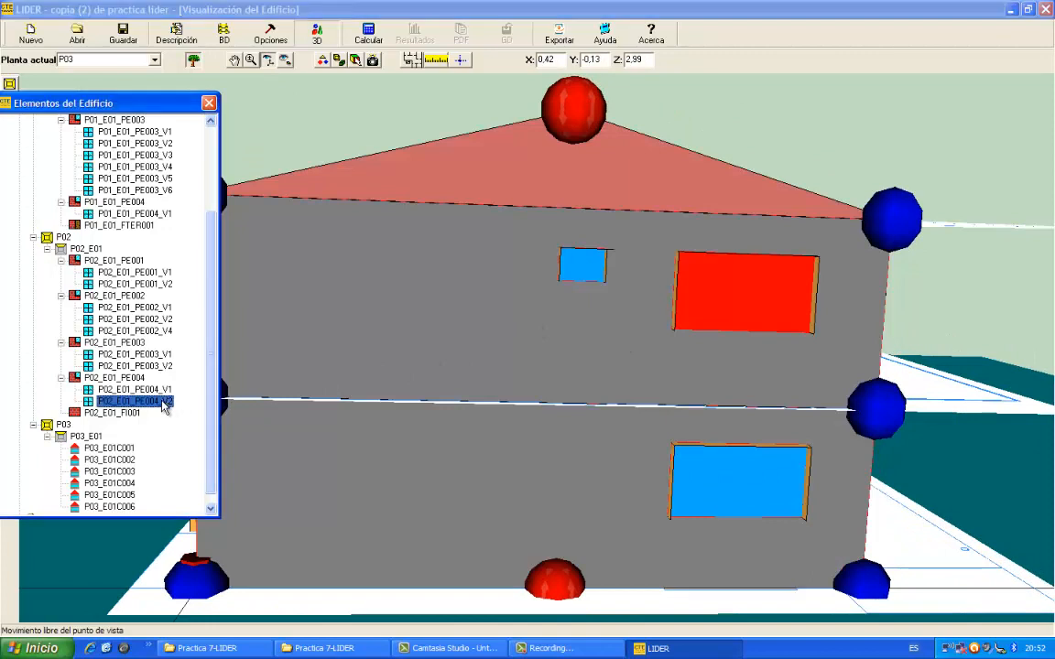
pyautogui.rightClick(165, 405)
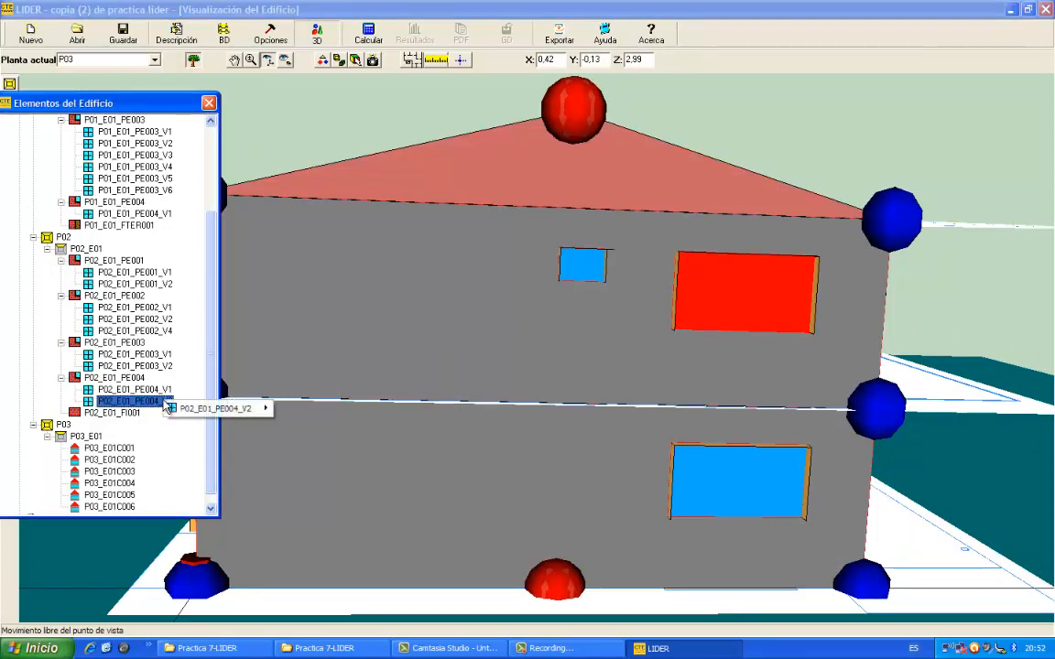
pyautogui.moveTo(261, 408)
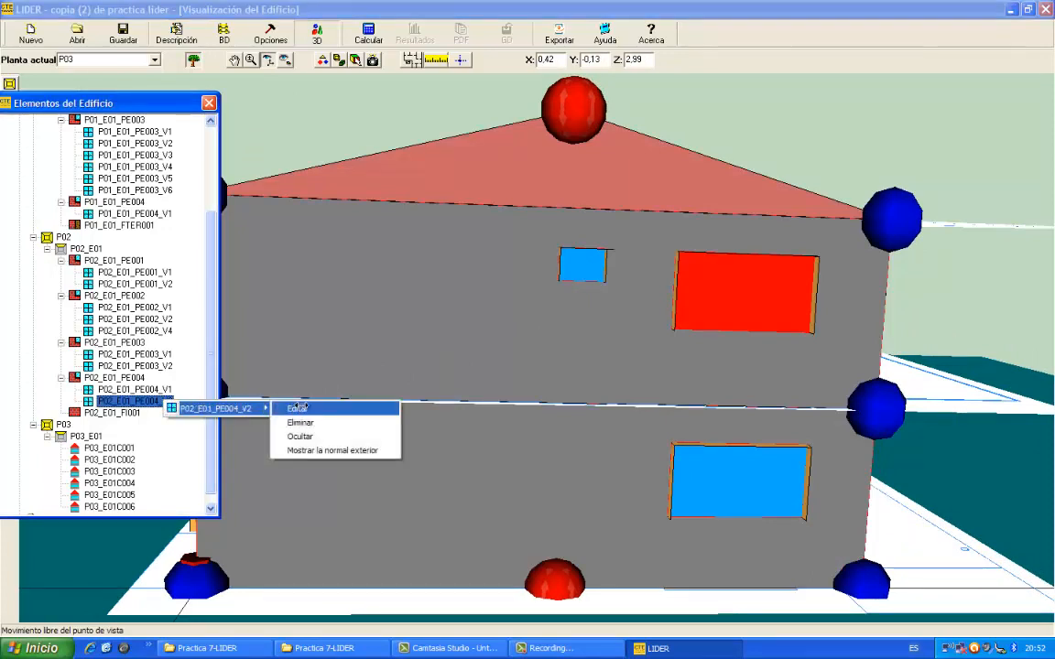
pyautogui.click(299, 409)
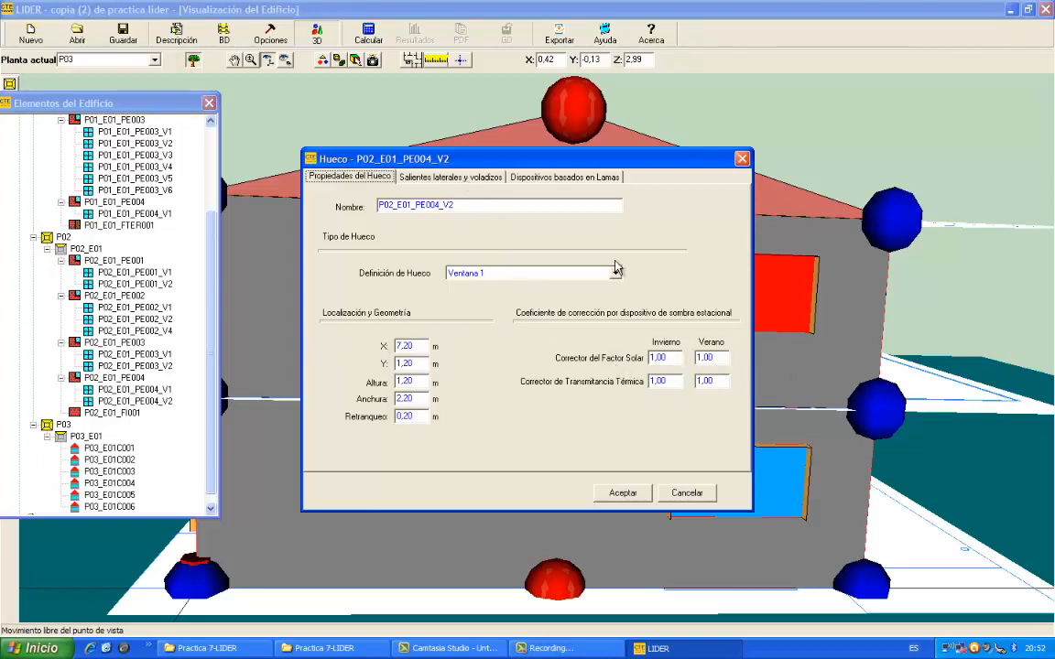
pyautogui.moveTo(660, 160); pyautogui.dragTo(463, 154)
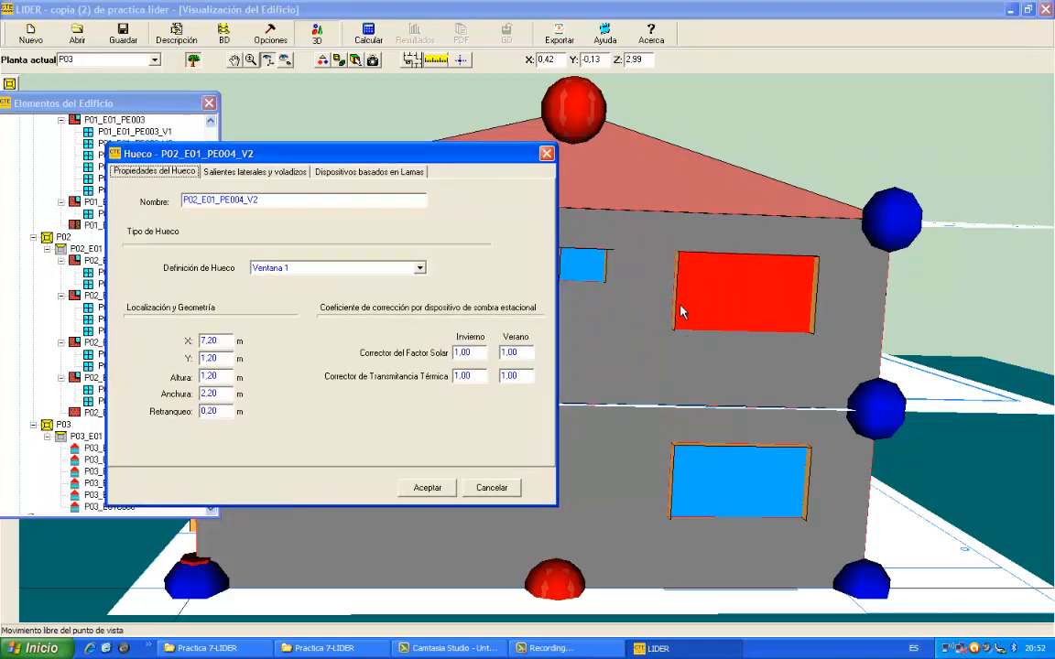
# - Review the window's side fin and overhang dimensions and its louvre device settings
pyautogui.click(280, 173)
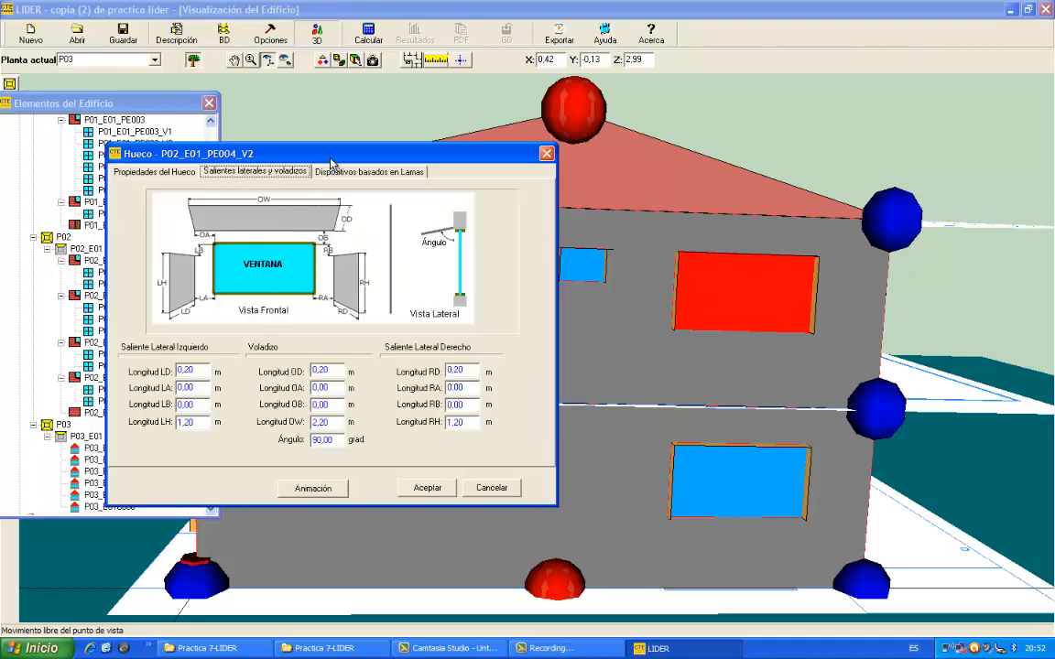
pyautogui.moveTo(332, 163); pyautogui.dragTo(410, 154)
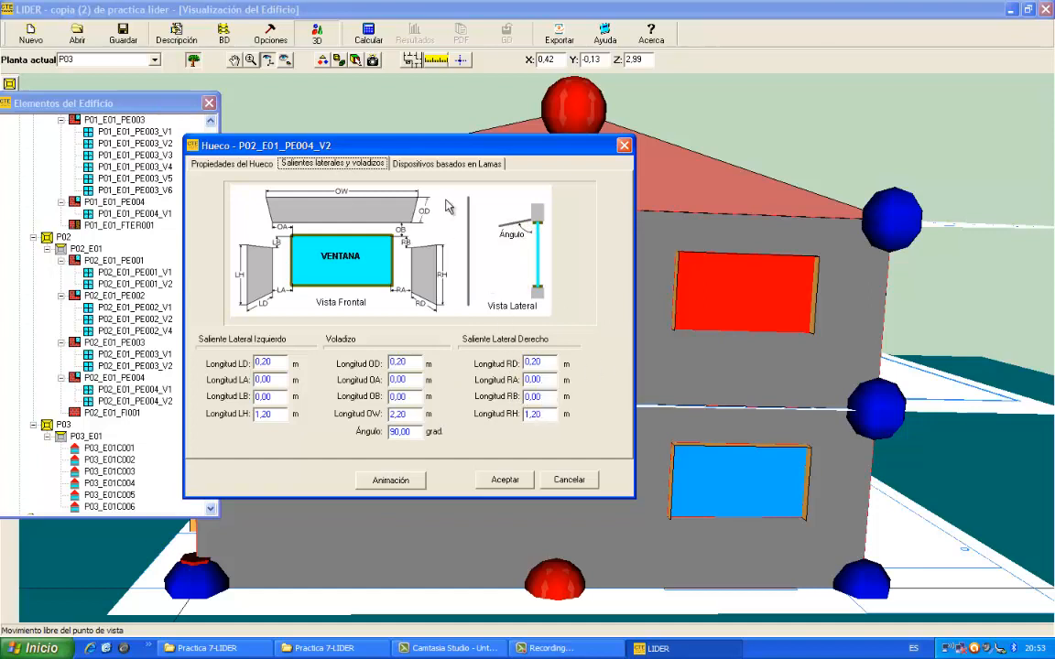
pyautogui.click(440, 165)
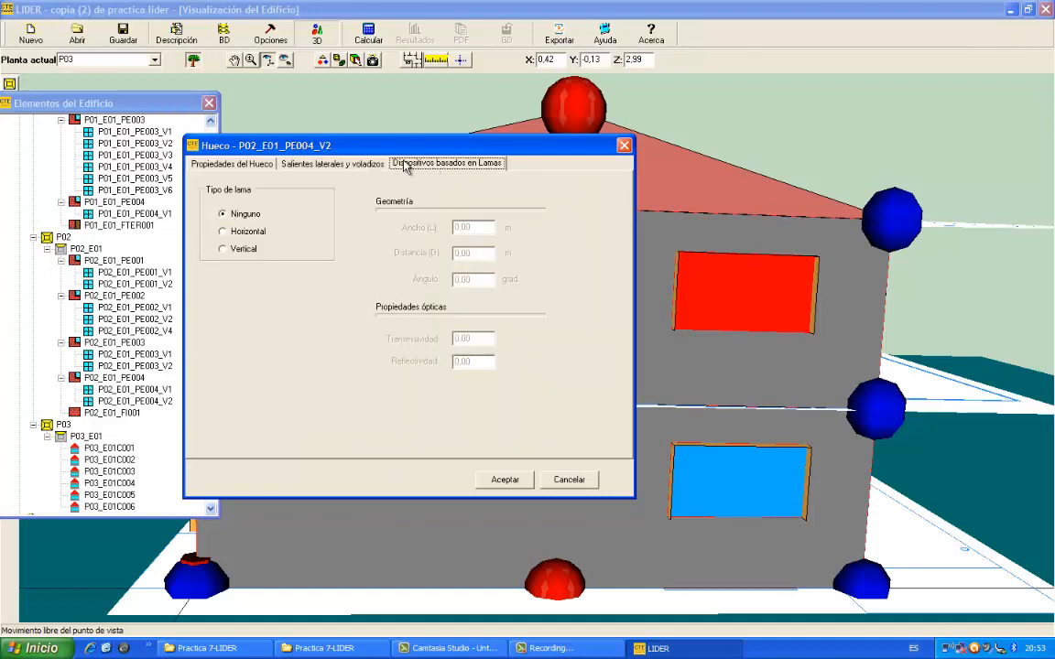
pyautogui.click(327, 165)
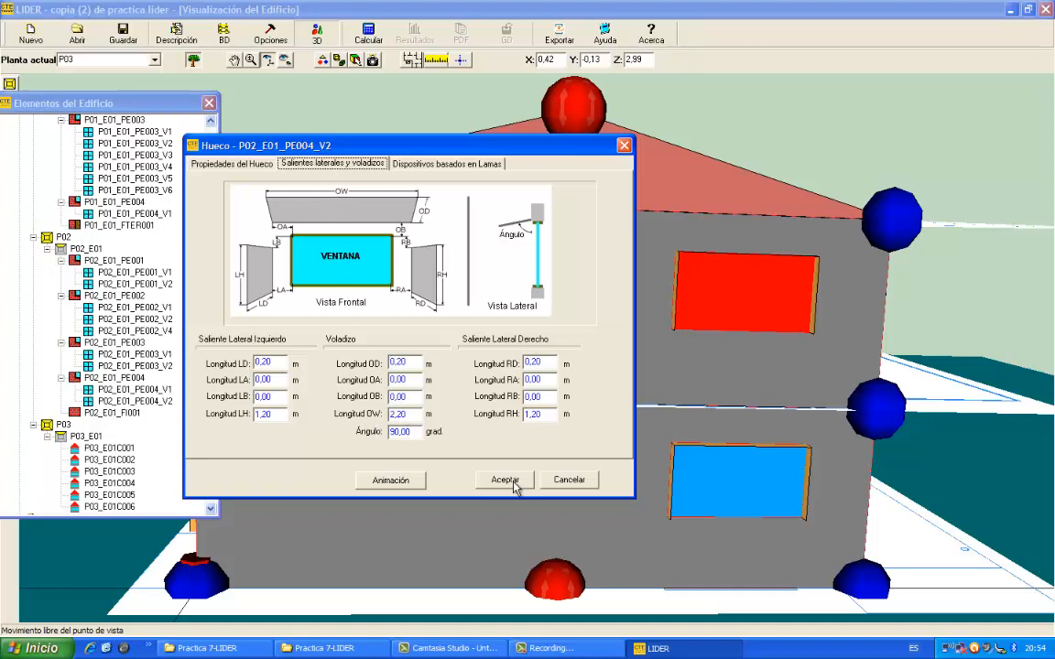
# - Run the shading animation for window P02_E01_PE004_V2 with its preview enlarged, and close its properties
pyautogui.click(396, 482)
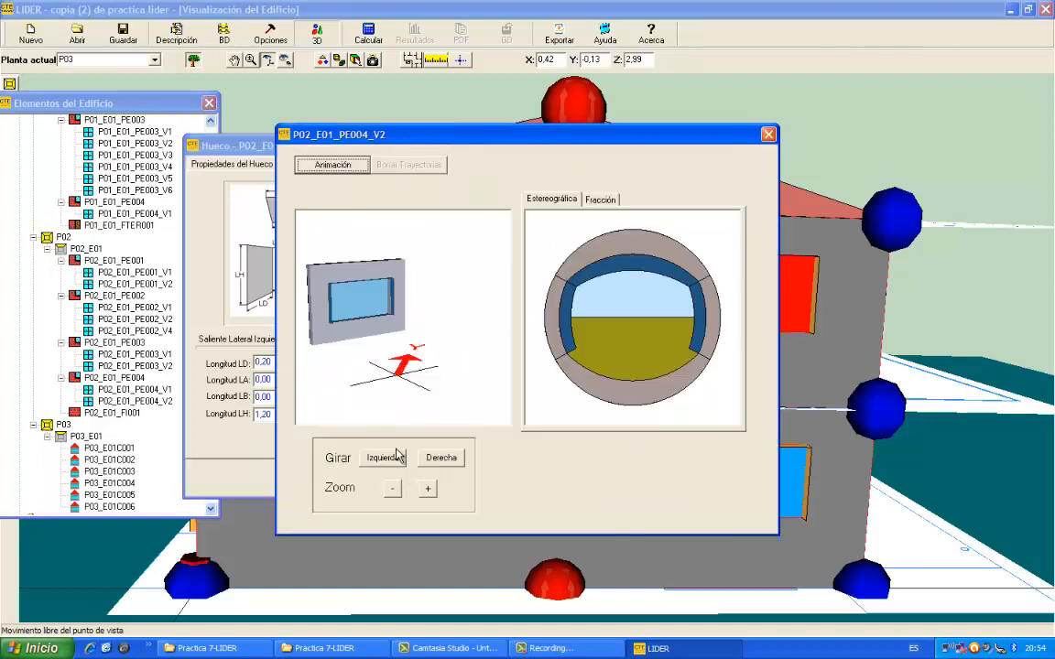
pyautogui.click(428, 489)
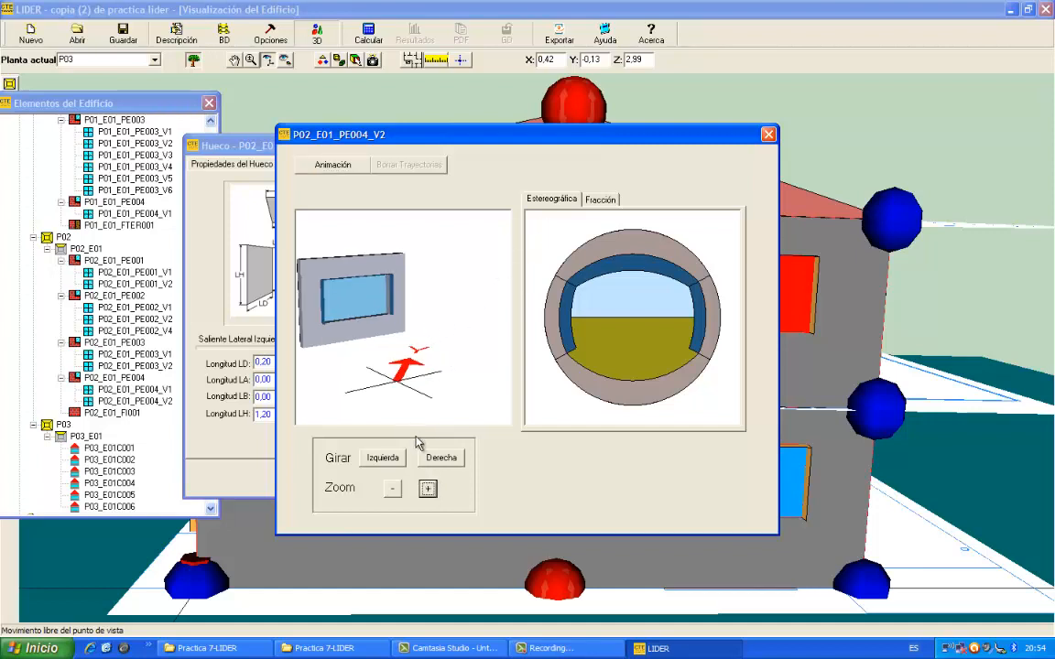
pyautogui.click(352, 168)
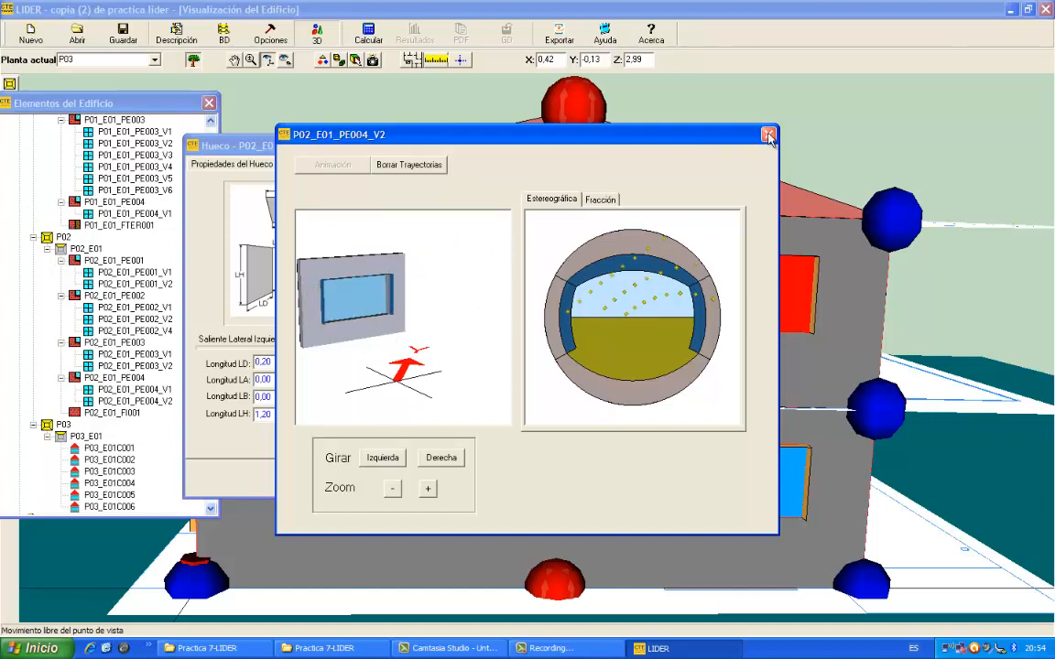
pyautogui.click(770, 135)
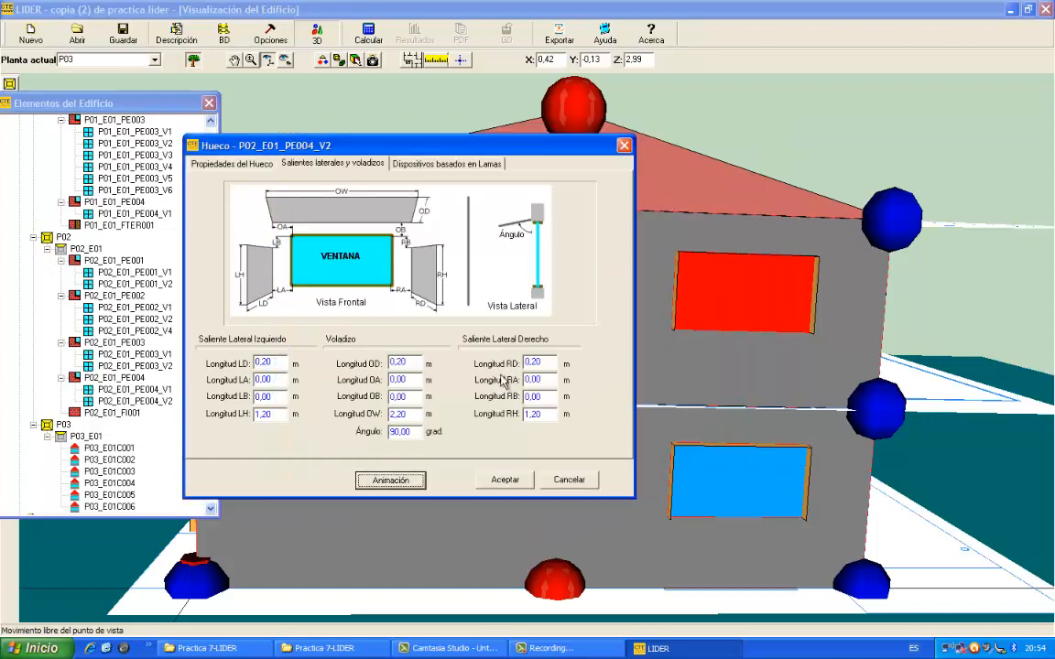
pyautogui.click(504, 480)
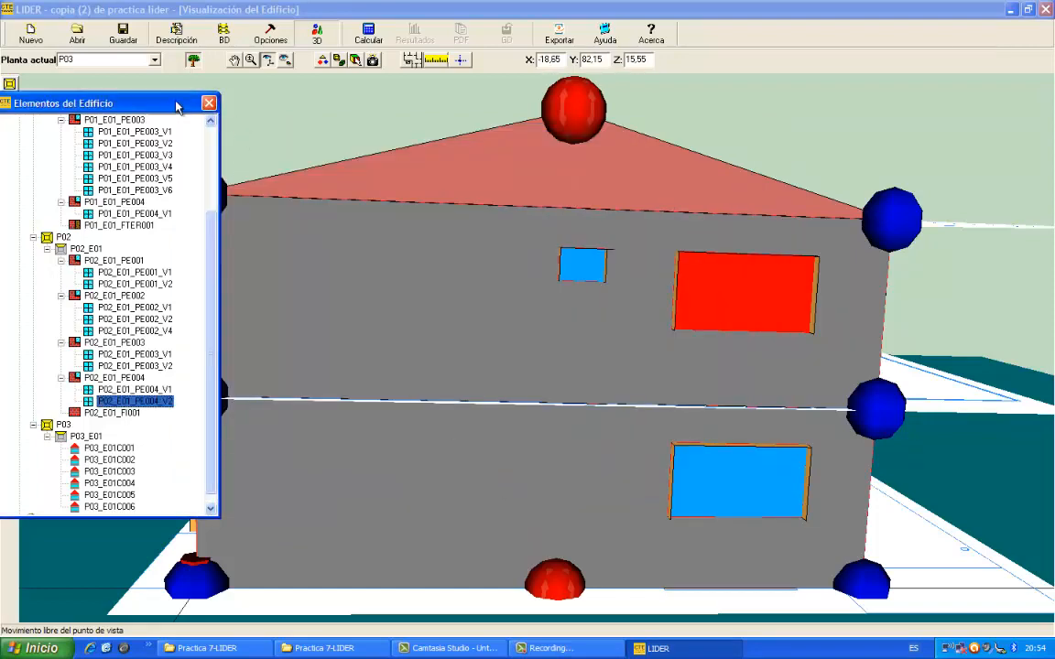
# - Close the building element list and examine the whole building and its pitched roof from farther away and higher up
pyautogui.moveTo(171, 109); pyautogui.dragTo(361, 118)
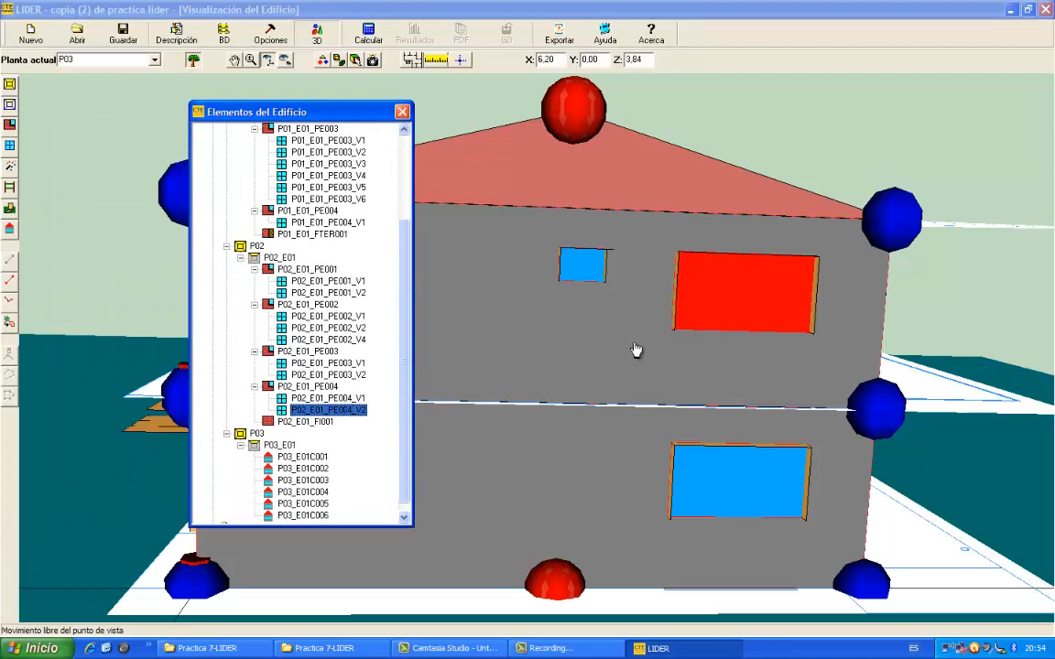
pyautogui.click(402, 112)
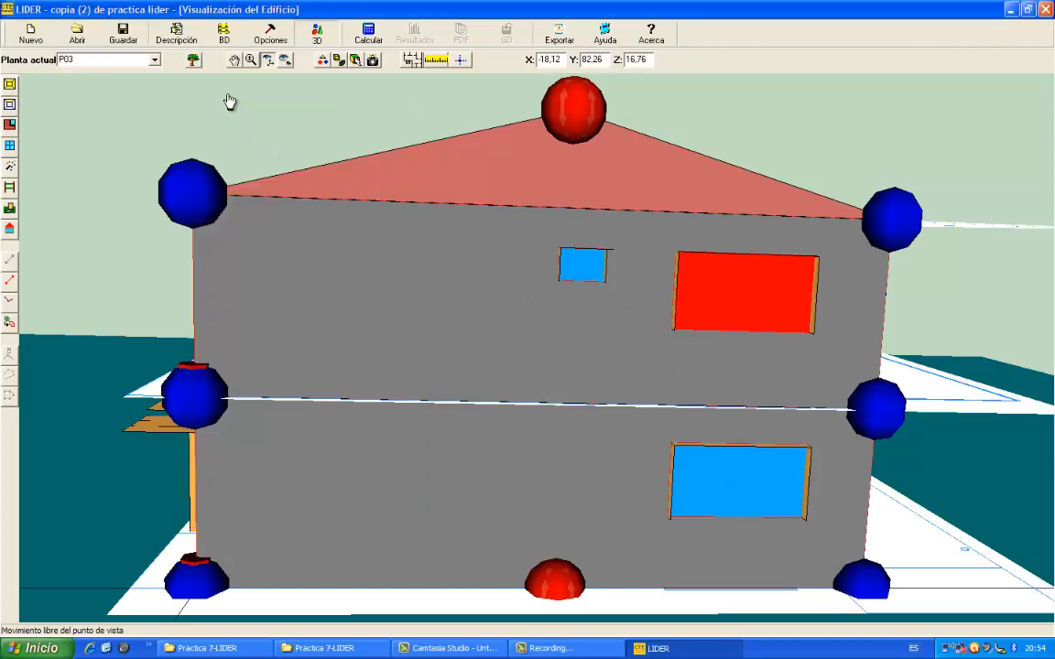
pyautogui.click(250, 59)
pyautogui.moveTo(402, 266); pyautogui.dragTo(448, 317)
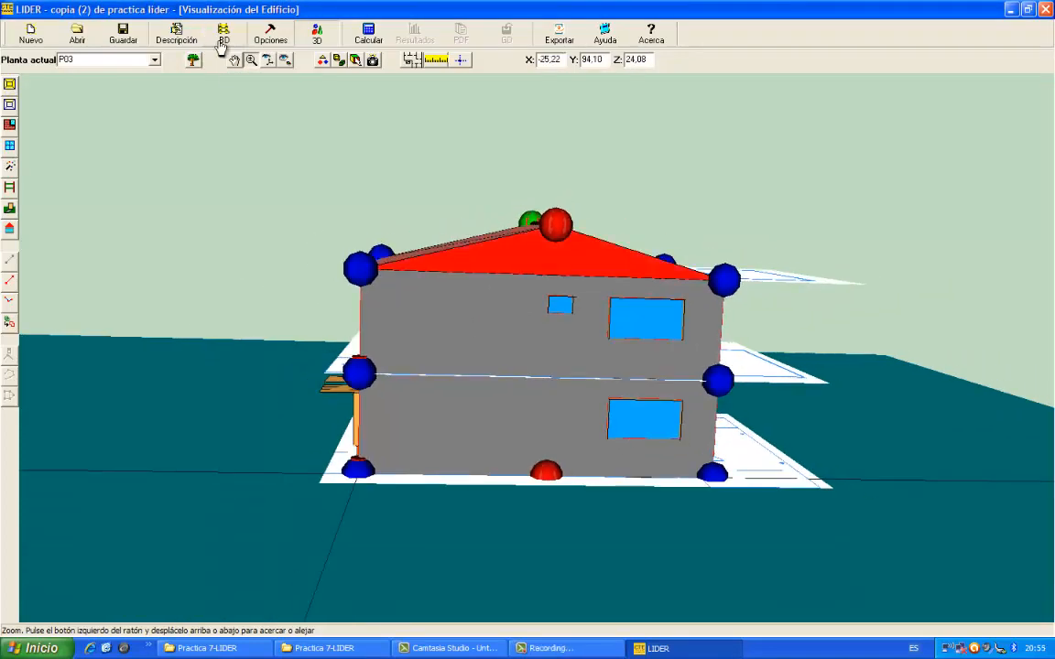
pyautogui.moveTo(382, 169); pyautogui.dragTo(337, 167)
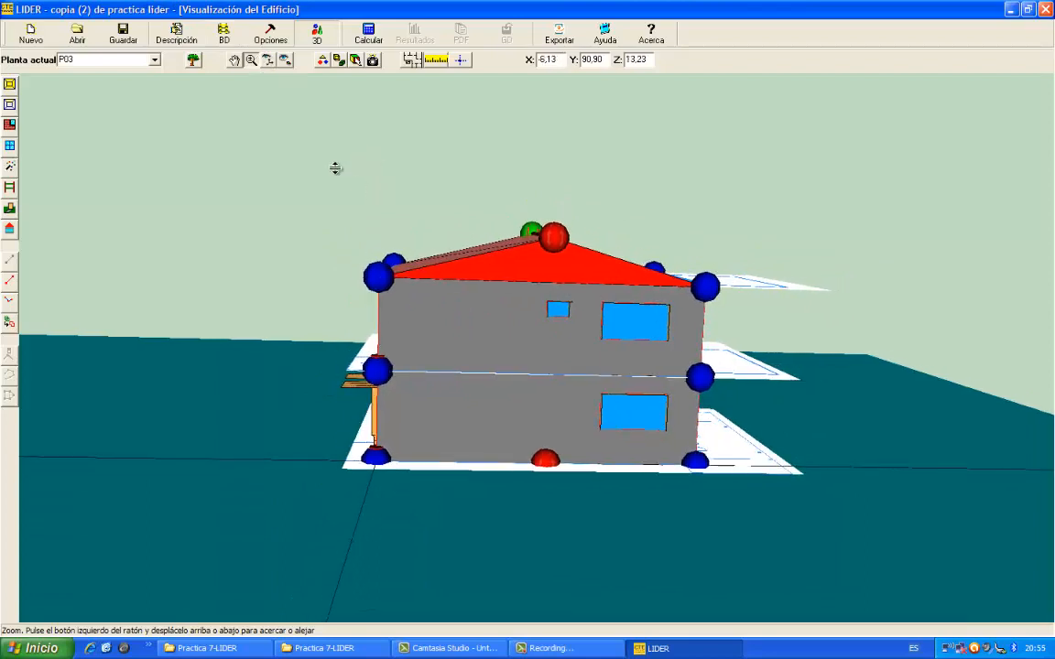
pyautogui.click(267, 59)
pyautogui.moveTo(337, 125); pyautogui.dragTo(414, 228)
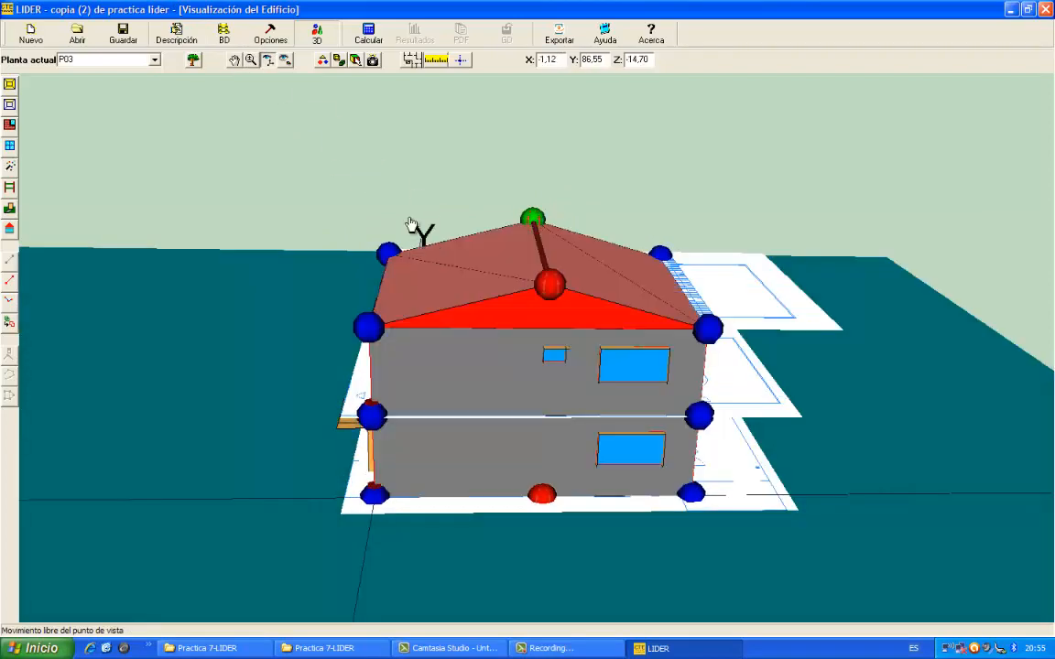
pyautogui.click(250, 60)
pyautogui.moveTo(499, 294); pyautogui.dragTo(343, 106)
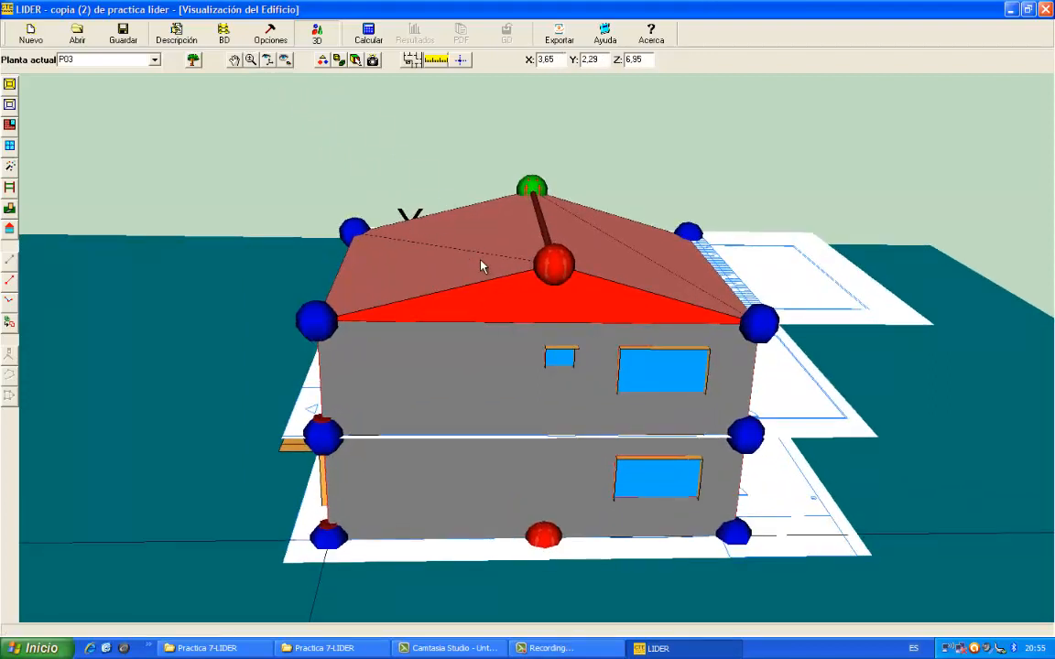
# - Show the building element list again and assign the Cubierta inclinada construction to roof element P03_E01C001
pyautogui.click(193, 60)
pyautogui.moveTo(406, 394); pyautogui.dragTo(404, 418)
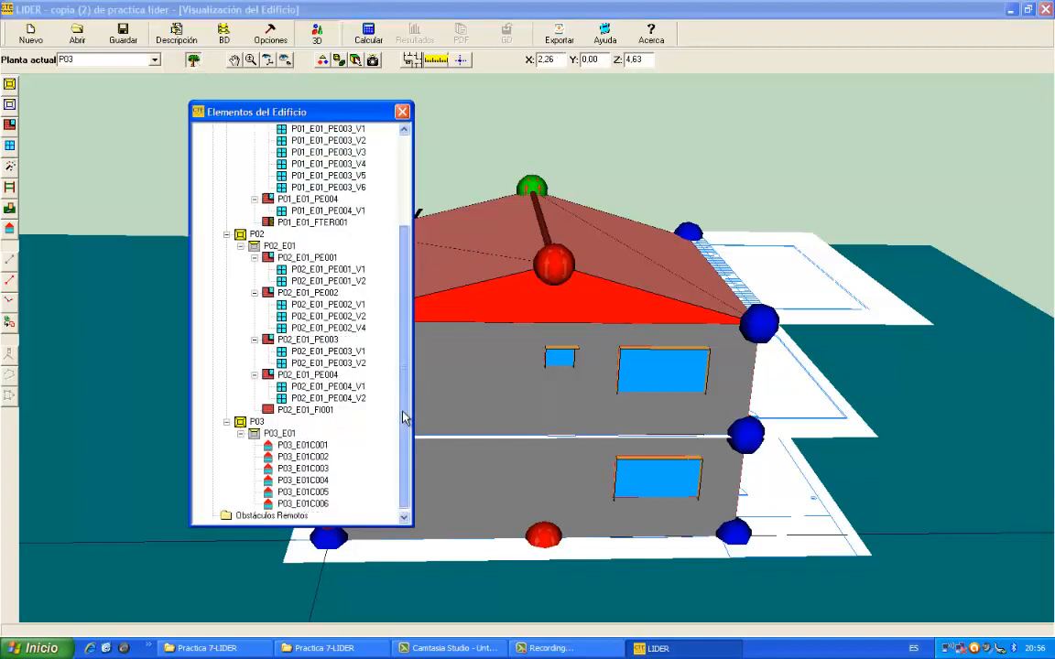
pyautogui.click(293, 446)
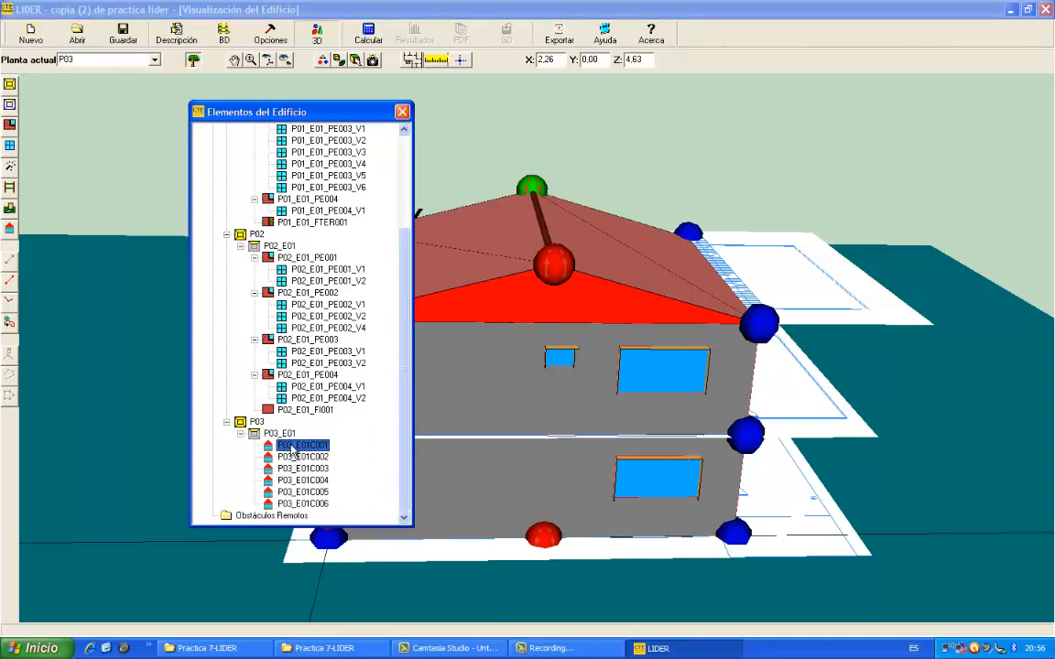
pyautogui.rightClick(309, 448)
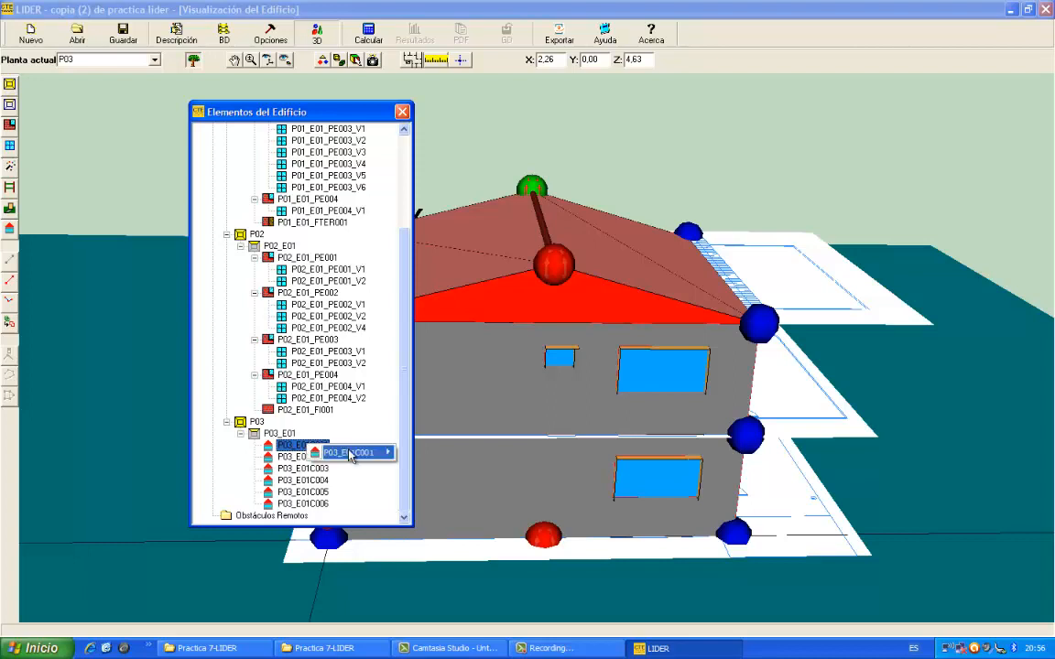
pyautogui.moveTo(371, 453)
pyautogui.click(420, 454)
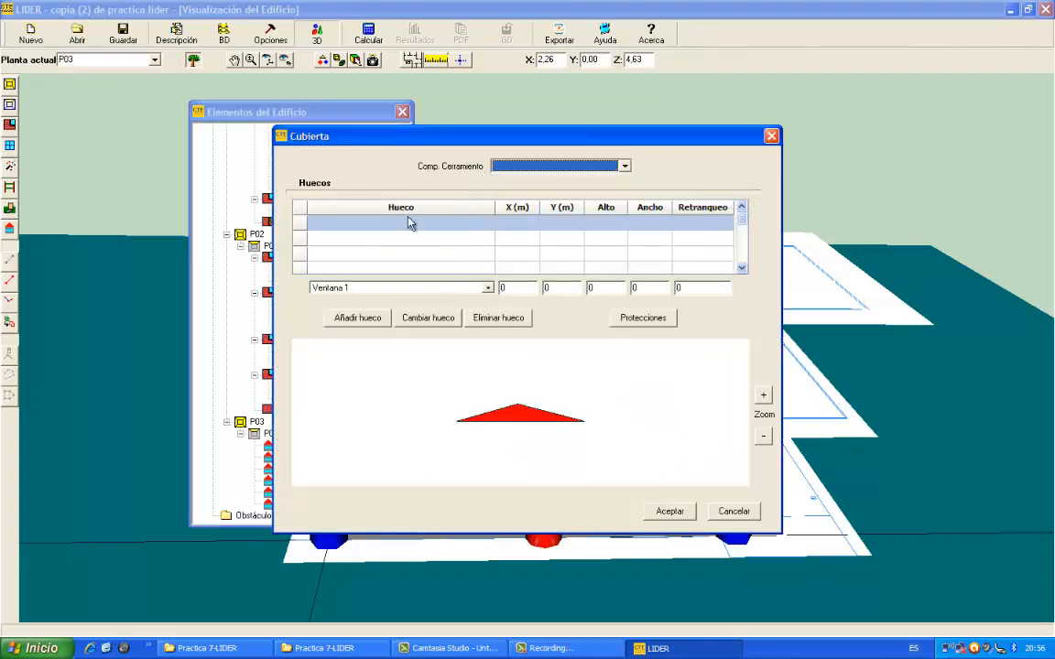
pyautogui.click(624, 166)
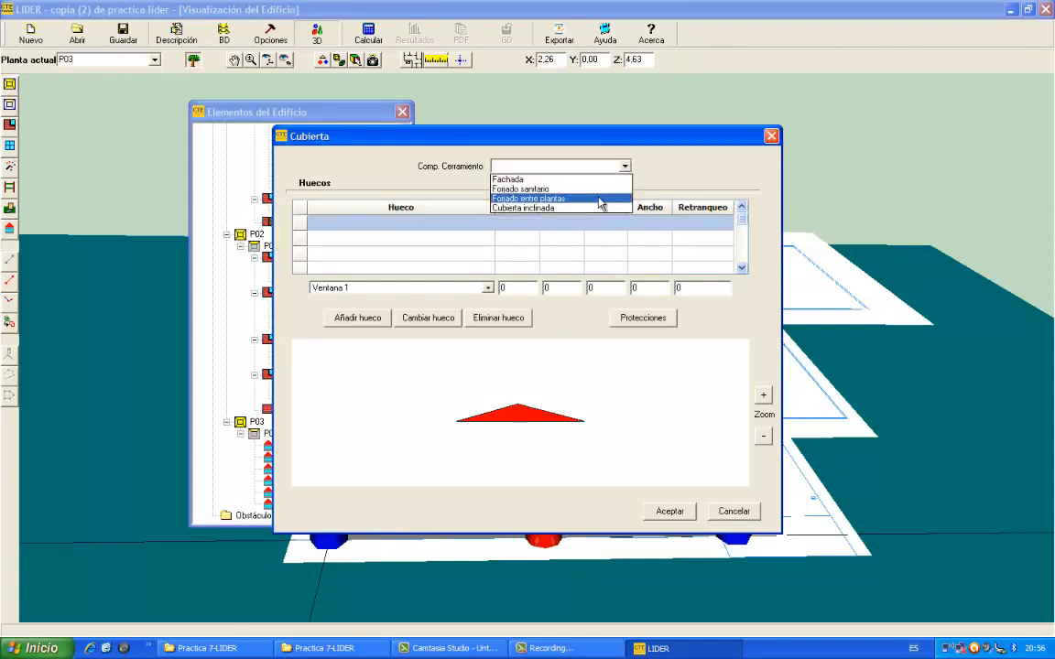
pyautogui.click(551, 208)
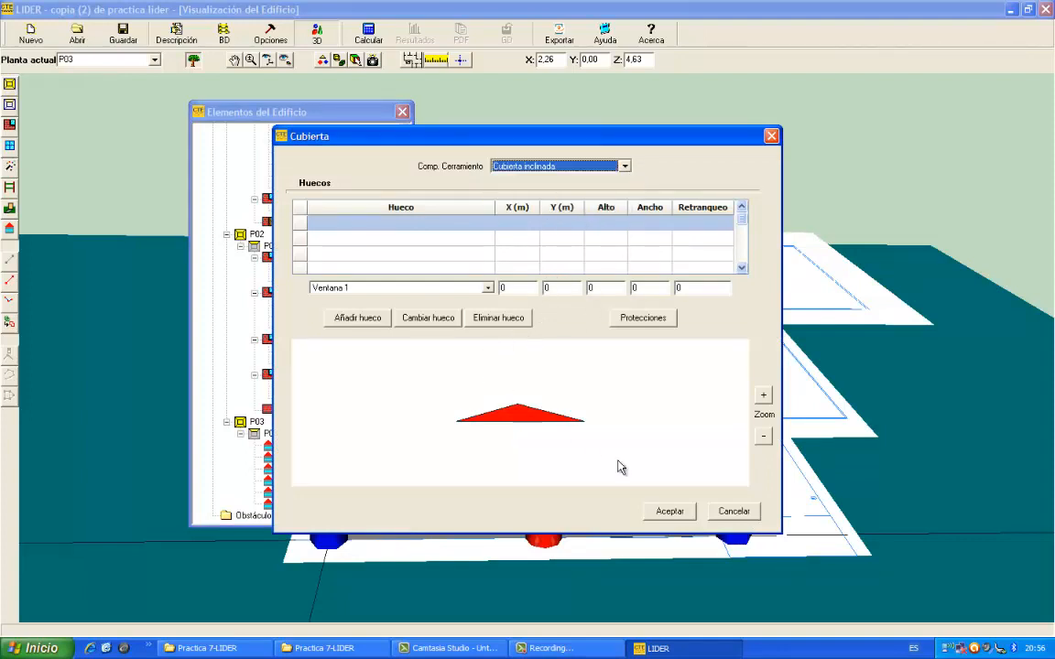
pyautogui.click(675, 518)
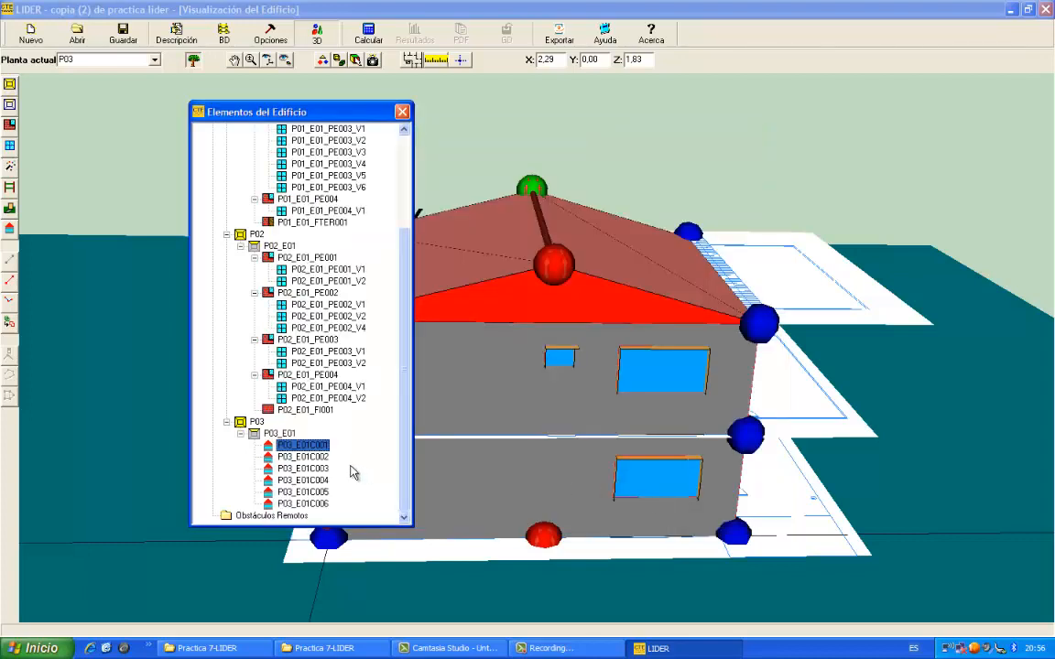
# - Assign the Cubierta inclinada construction to roof element P03_E01C002
pyautogui.click(316, 457)
pyautogui.rightClick(320, 463)
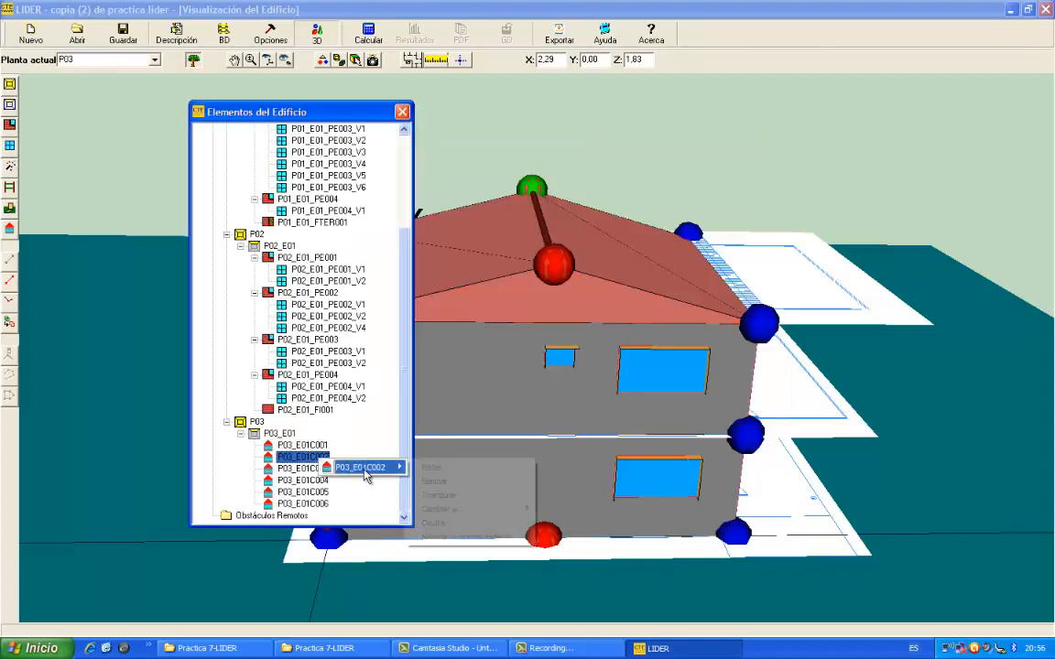
pyautogui.moveTo(366, 467)
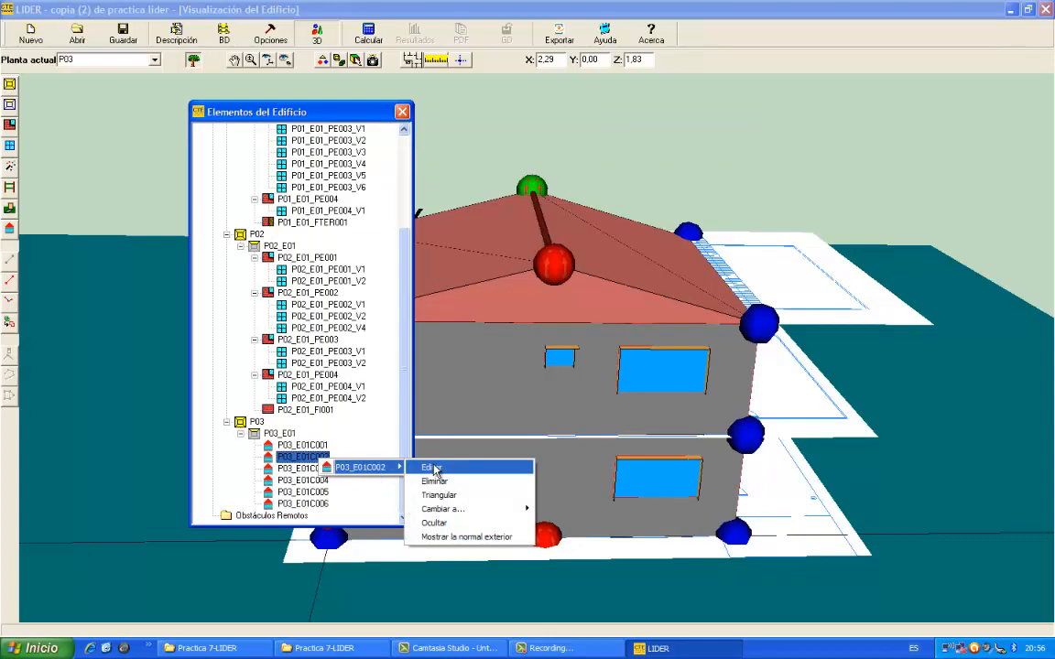
pyautogui.click(468, 469)
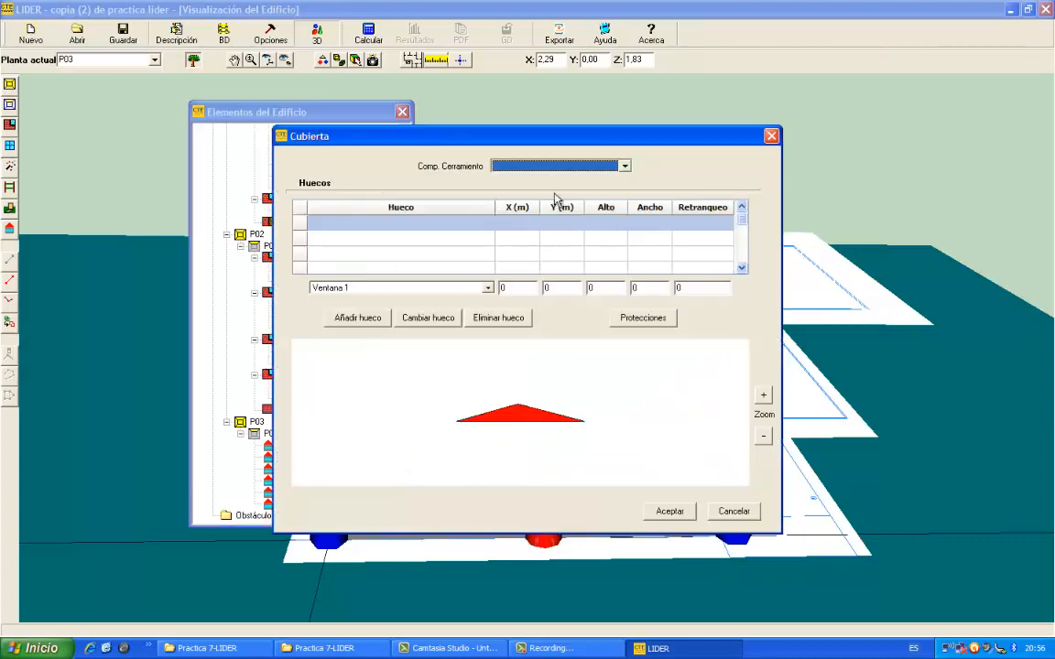
pyautogui.click(623, 167)
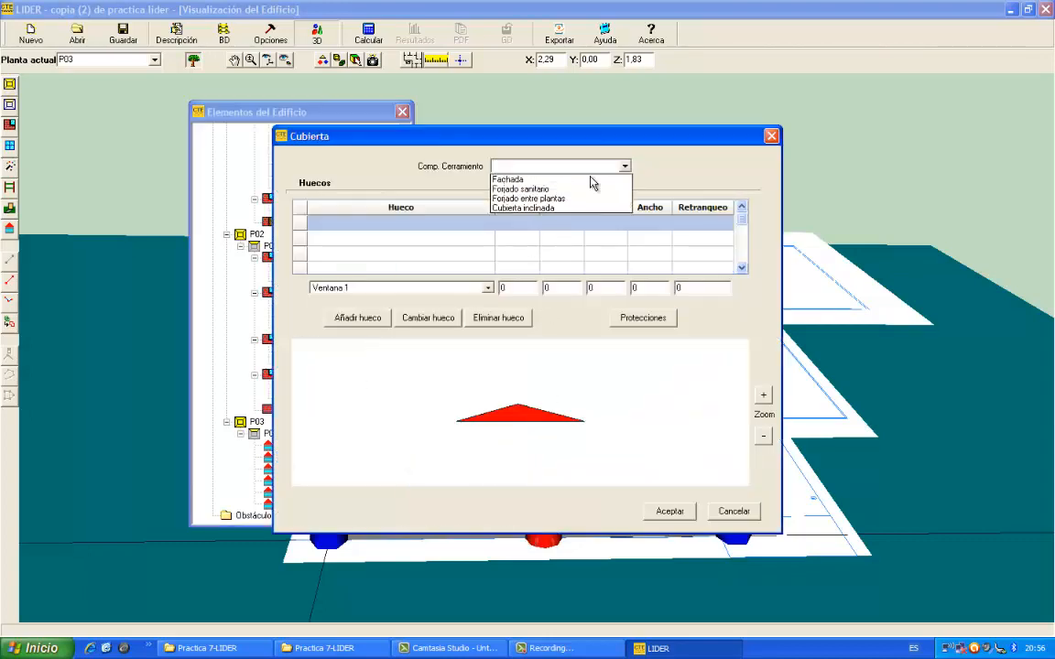
pyautogui.click(550, 208)
pyautogui.click(669, 511)
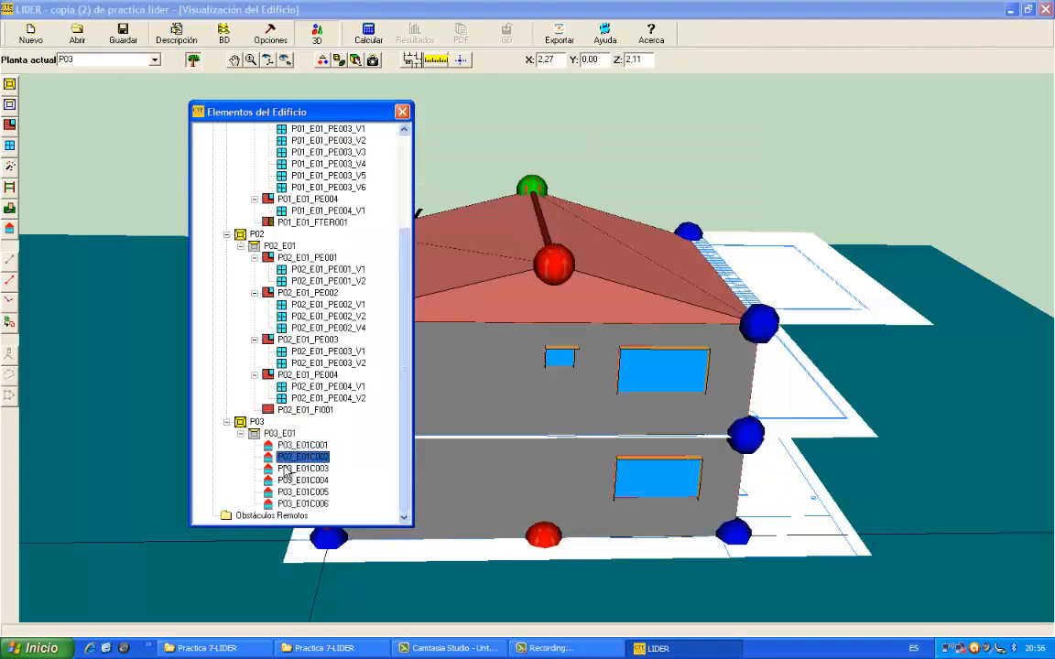
# - Assign the Cubierta inclinada construction to roof element P03_E01C003
pyautogui.rightClick(302, 468)
pyautogui.moveTo(322, 475)
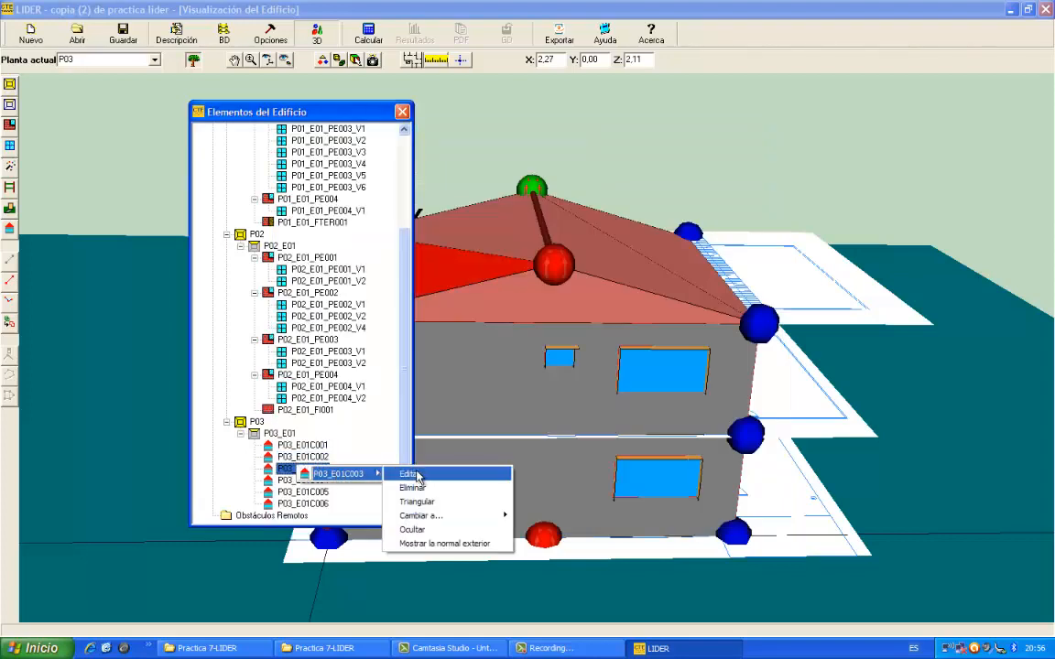
pyautogui.click(448, 473)
pyautogui.click(623, 165)
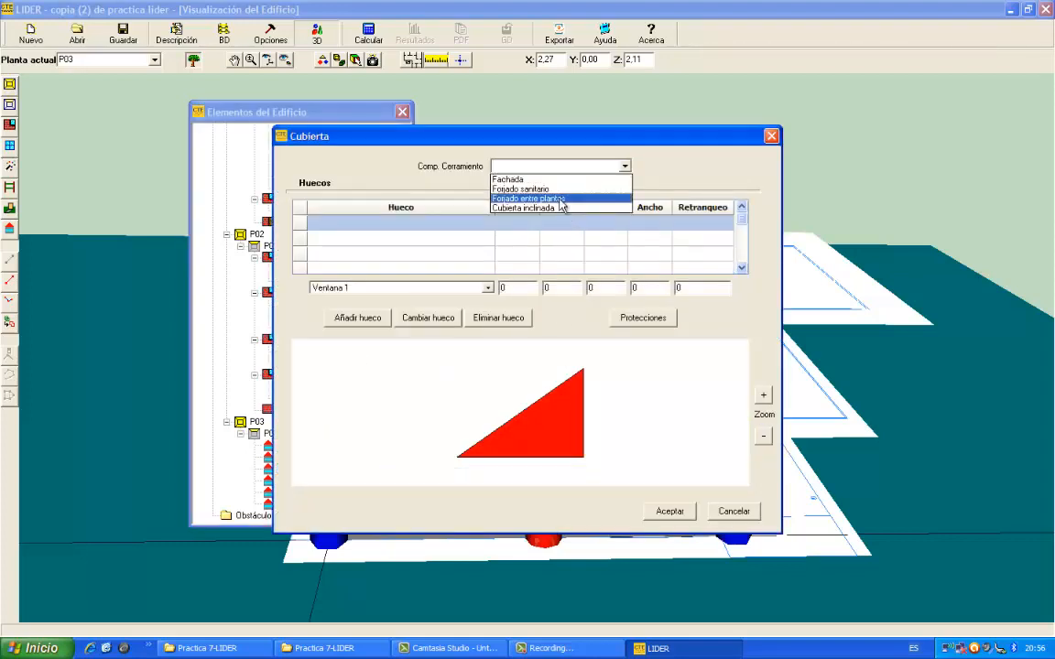
pyautogui.click(556, 209)
pyautogui.click(673, 511)
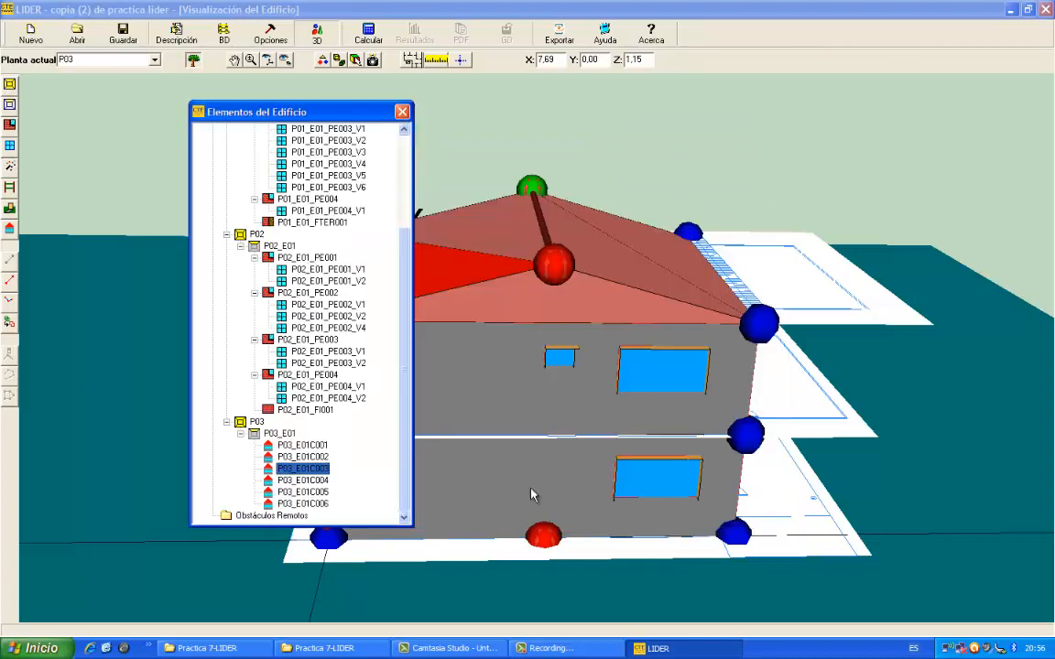
# - Assign the Cubierta inclinada construction to roof element P03_E01C004
pyautogui.click(321, 480)
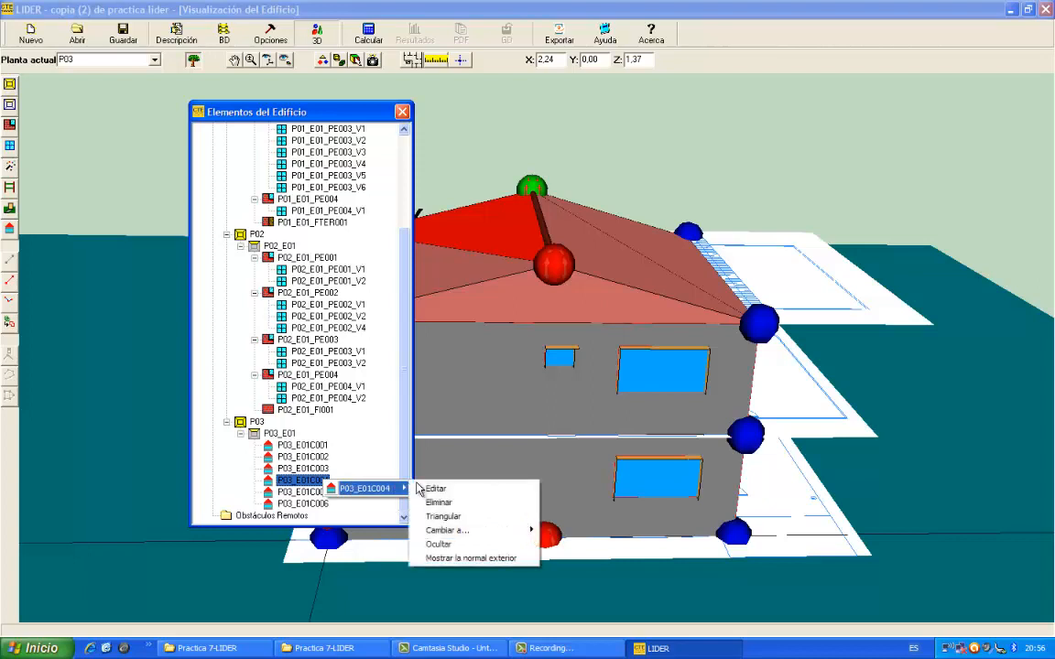
pyautogui.click(424, 487)
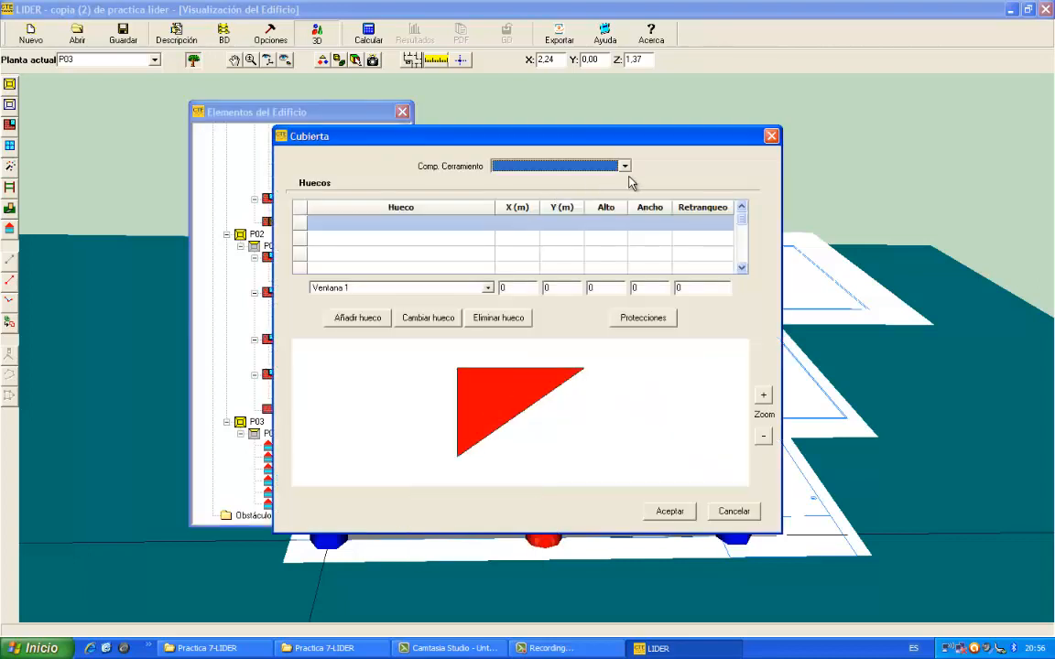
pyautogui.click(568, 166)
pyautogui.click(533, 194)
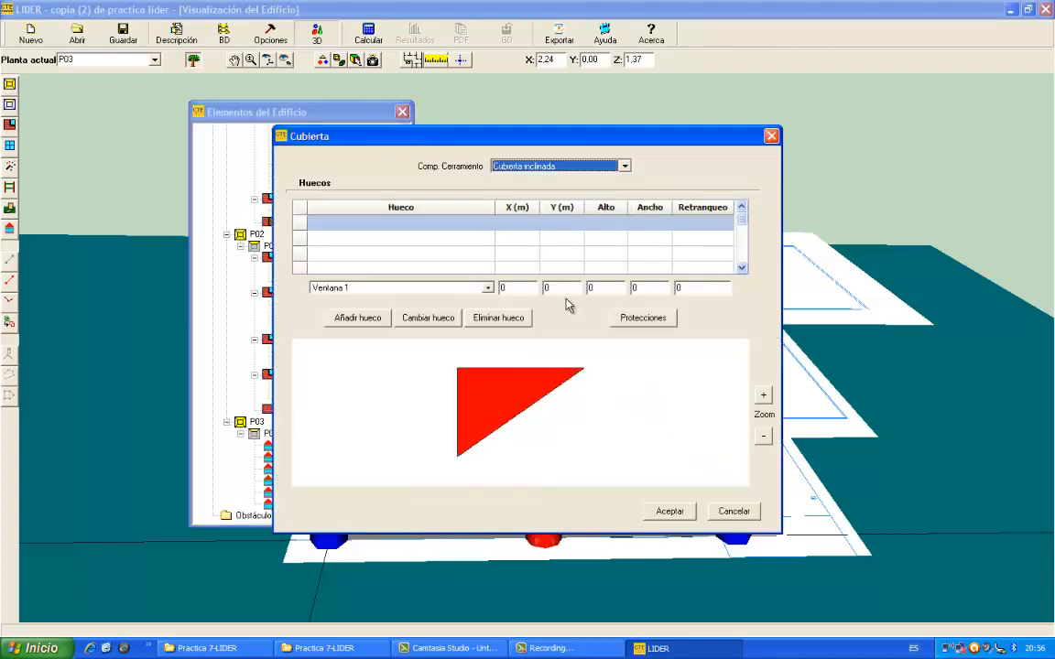
pyautogui.click(670, 511)
# - Assign the Cubierta inclinada construction to roof element P03_E01C005
pyautogui.click(300, 493)
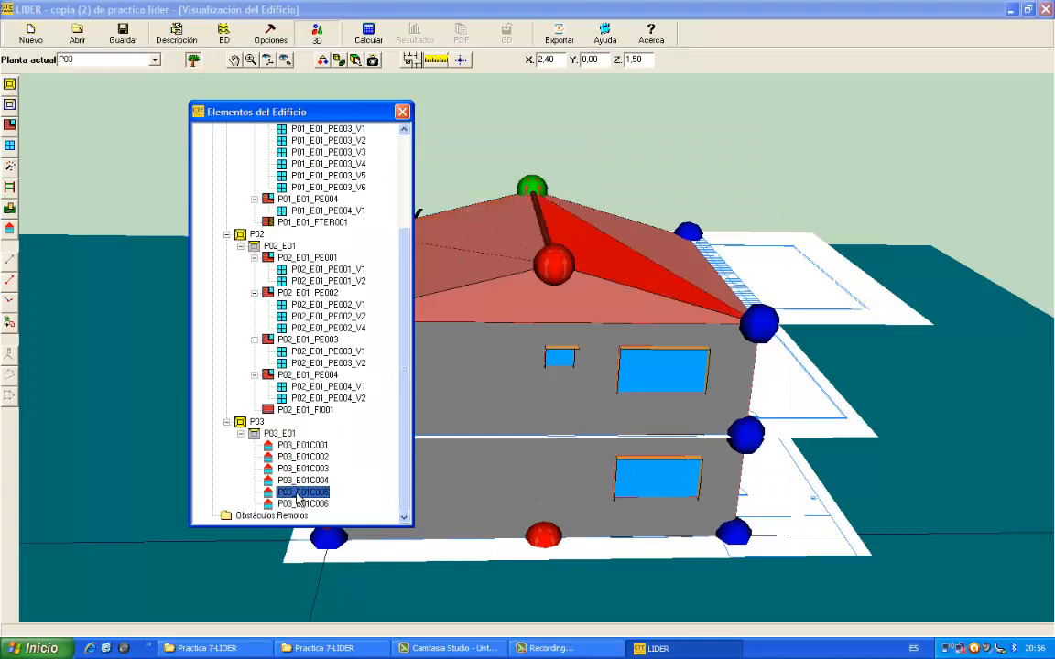
pyautogui.rightClick(383, 497)
pyautogui.click(407, 502)
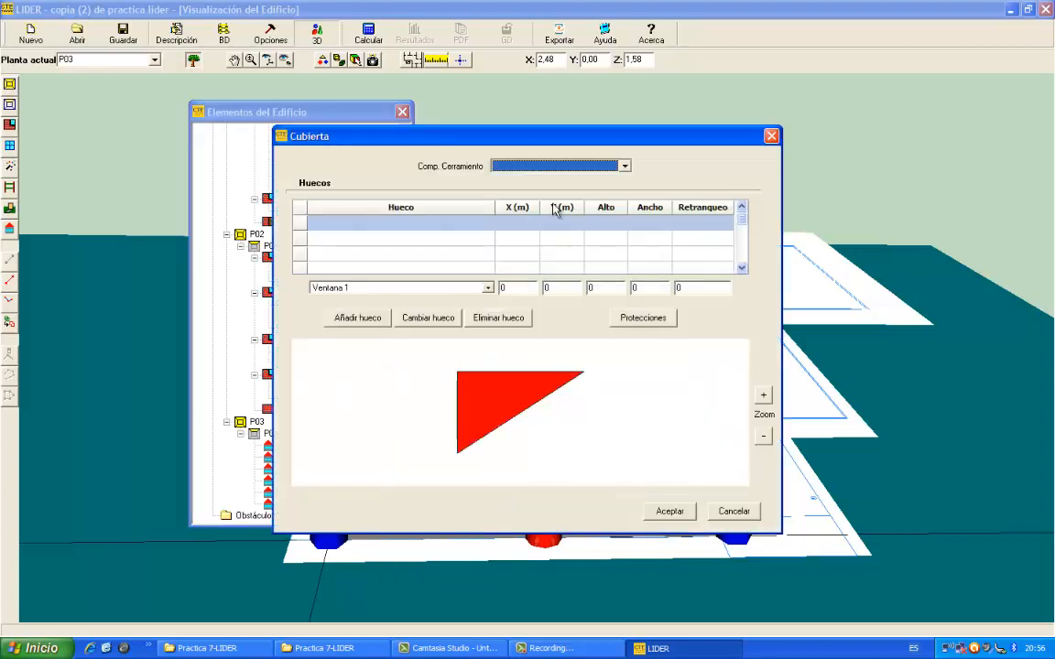
pyautogui.click(623, 166)
pyautogui.click(541, 209)
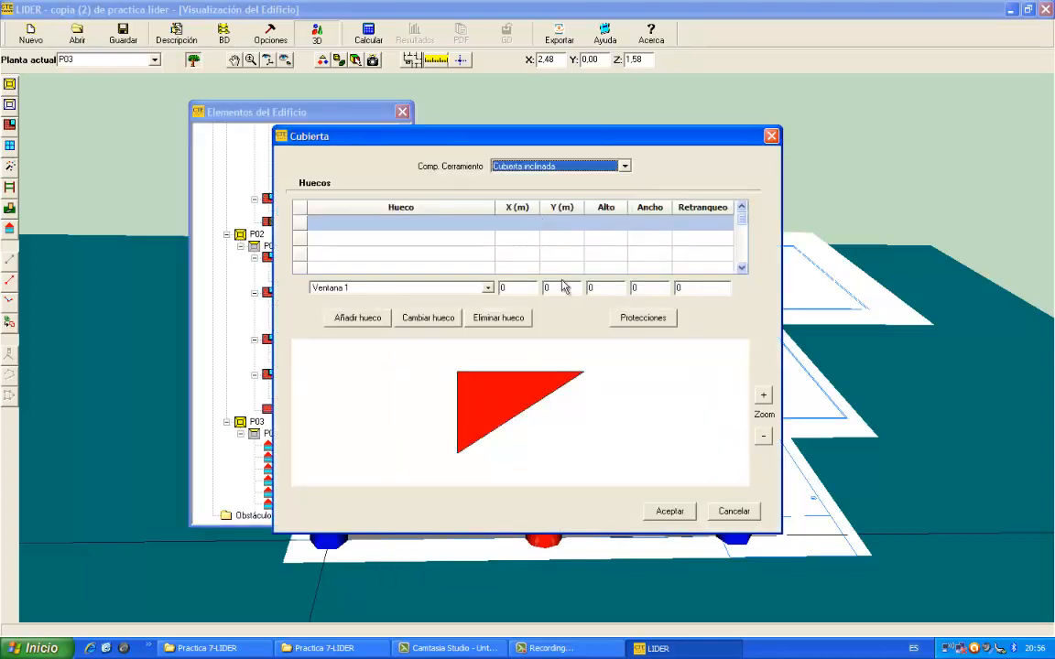
pyautogui.click(670, 511)
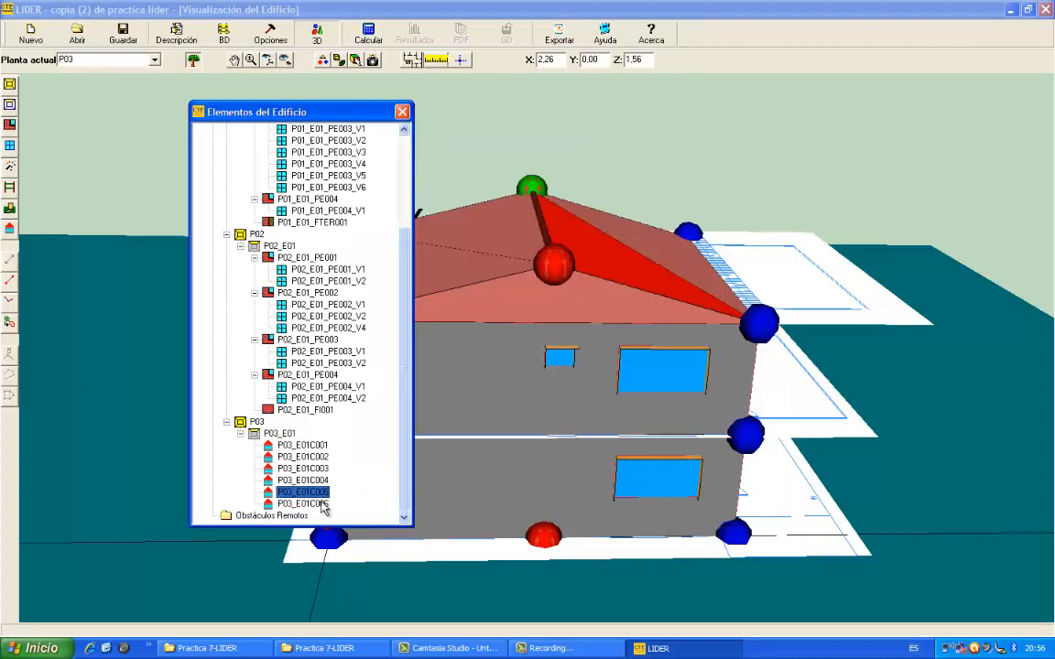
# - Assign the Cubierta inclinada construction to roof element P03_E01C006
pyautogui.click(307, 504)
pyautogui.rightClick(322, 504)
pyautogui.moveTo(357, 513)
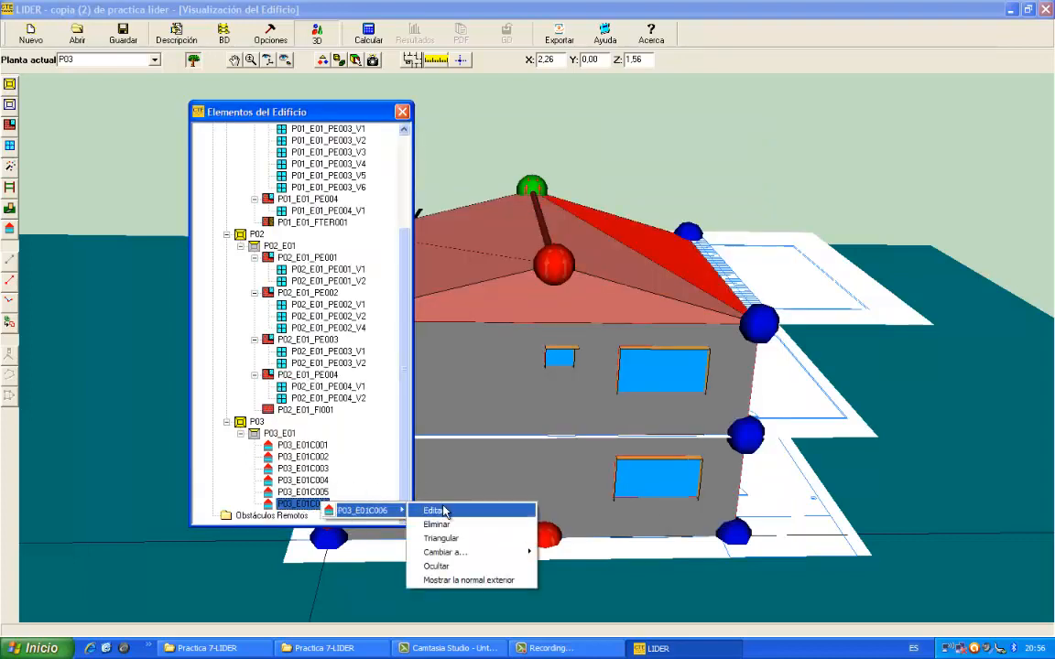
pyautogui.click(463, 509)
pyautogui.click(624, 166)
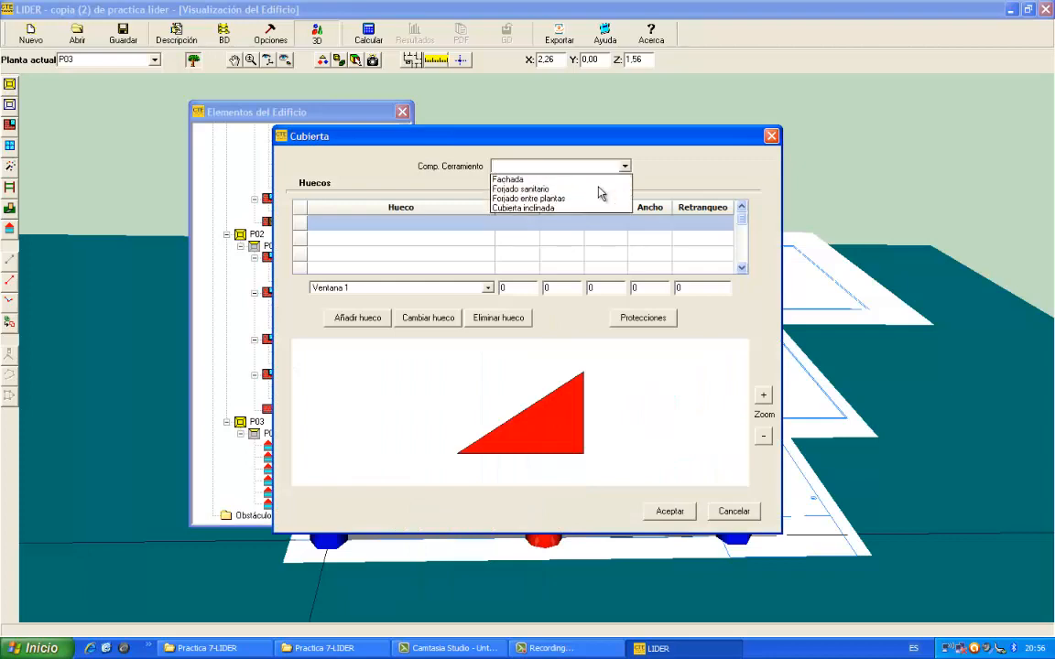
pyautogui.click(554, 209)
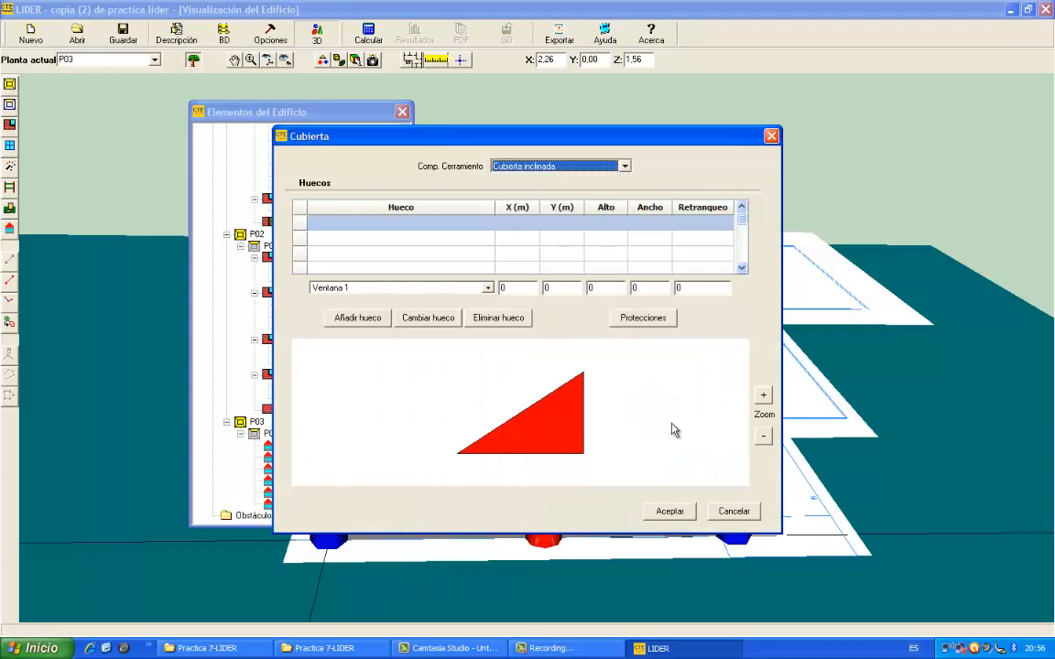
pyautogui.click(671, 512)
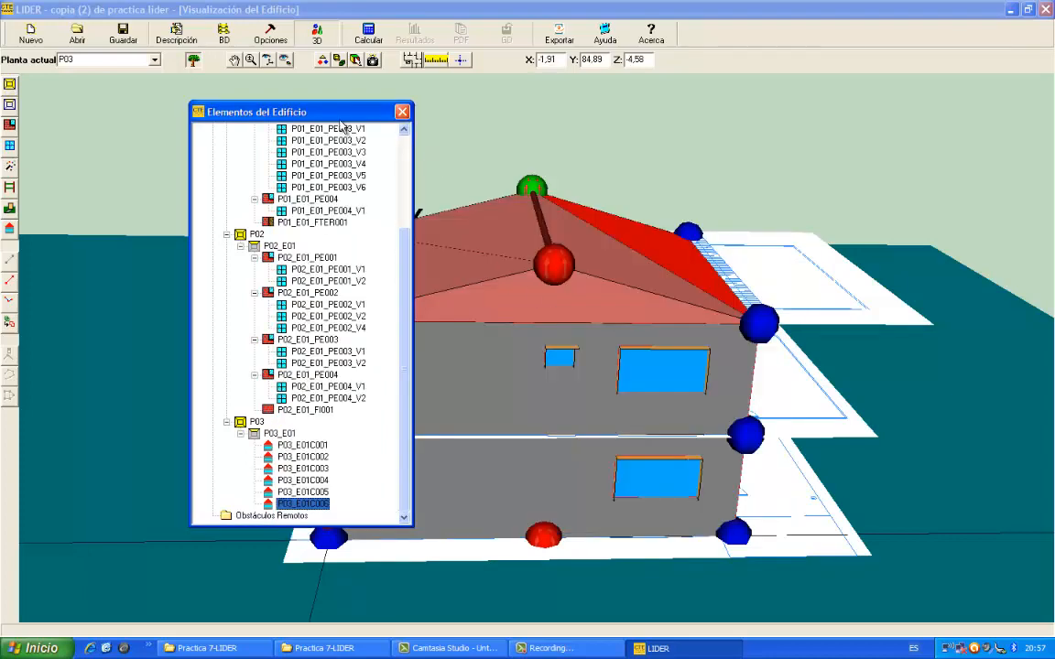
# - Move the building element list aside, close it and view the complete model from slightly farther away
pyautogui.moveTo(336, 117); pyautogui.dragTo(210, 118)
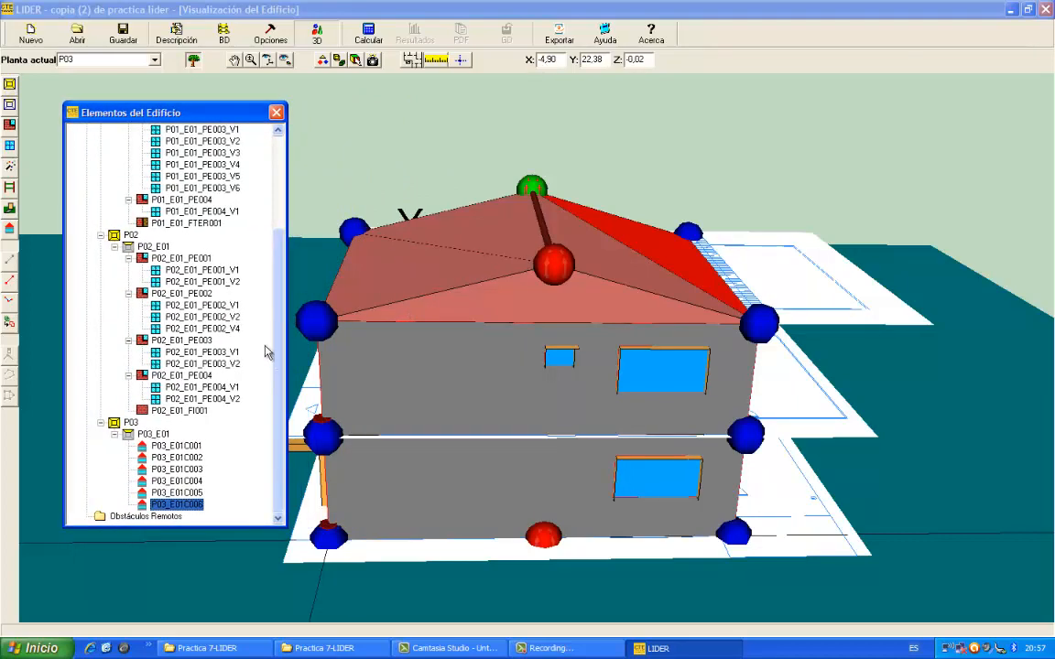
pyautogui.click(277, 113)
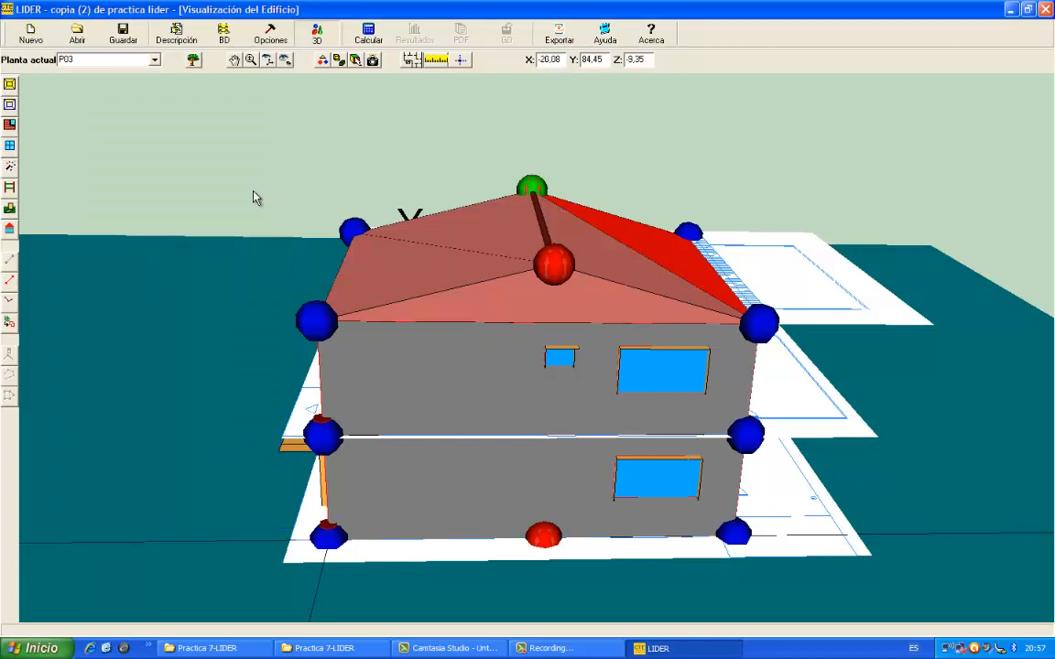
pyautogui.click(251, 60)
pyautogui.moveTo(375, 233); pyautogui.dragTo(466, 272)
pyautogui.click(234, 60)
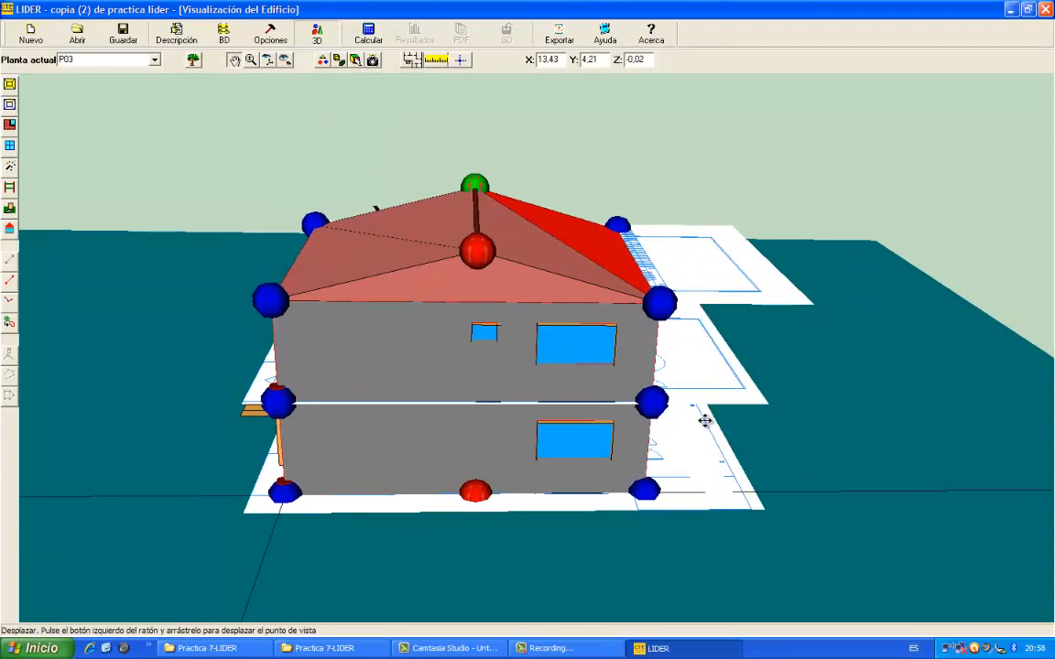
# - Hide the Planta cubierta, Planta primera and Planta baja drawing plans in the 3D model
pyautogui.click(410, 61)
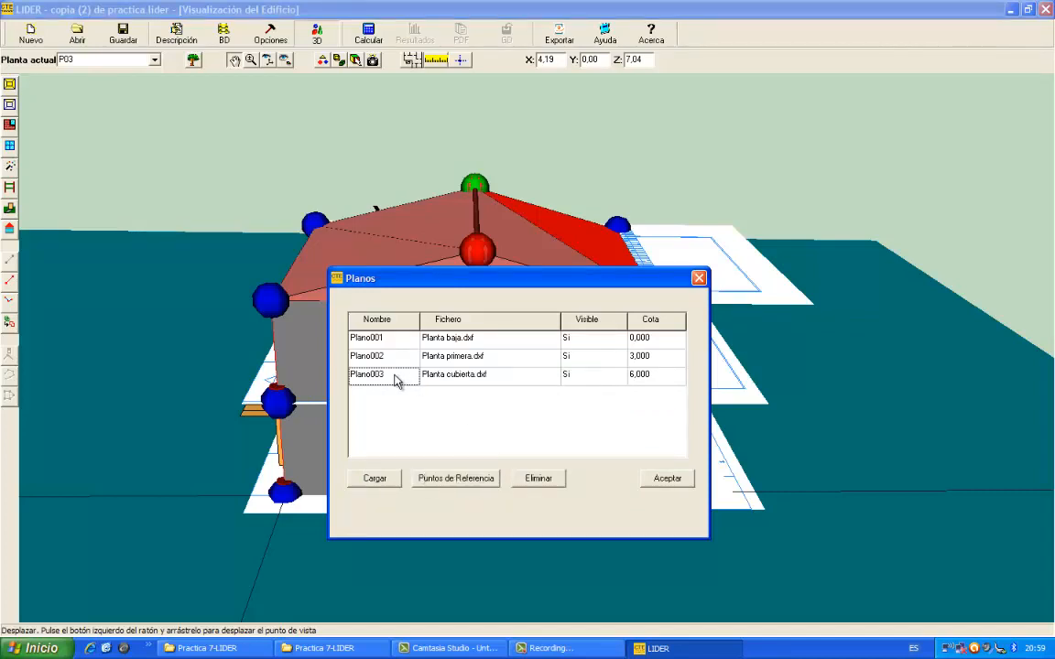
pyautogui.click(592, 376)
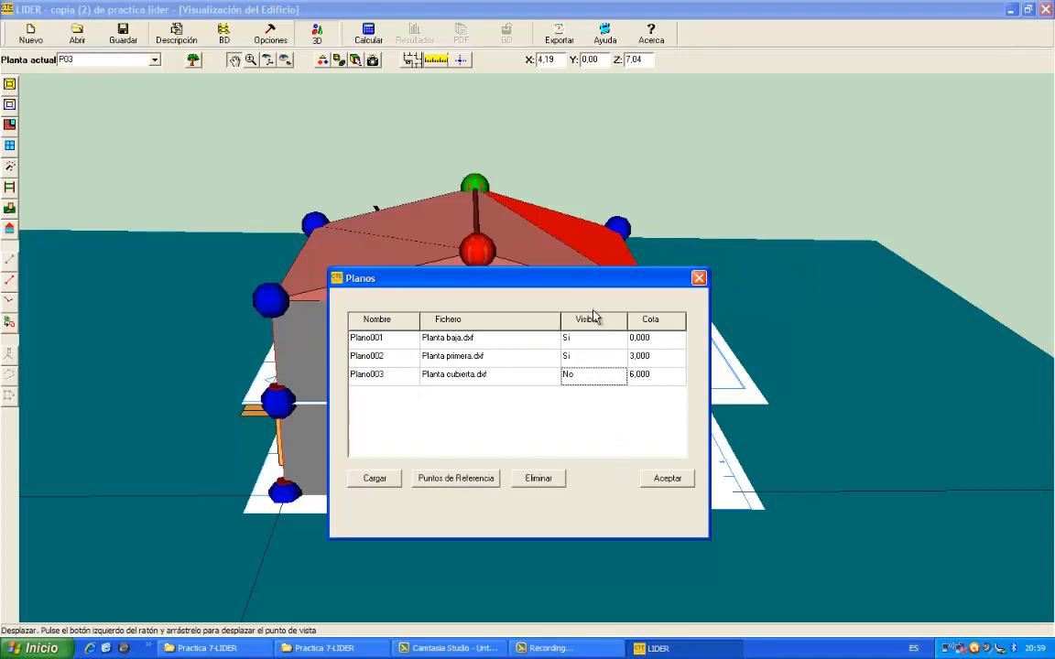
pyautogui.click(583, 359)
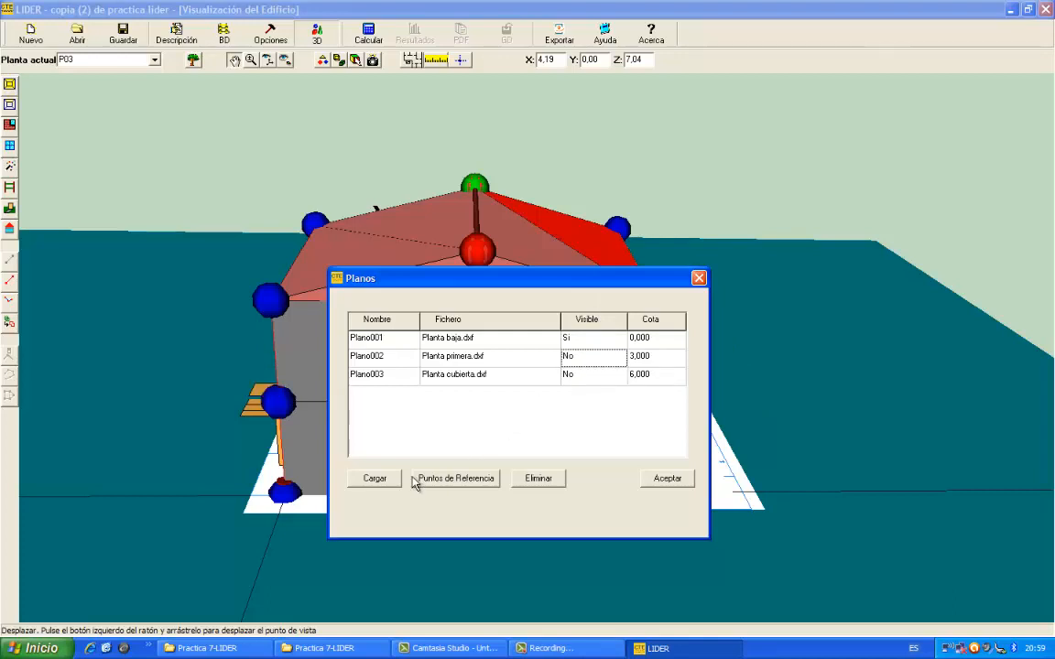
pyautogui.click(682, 479)
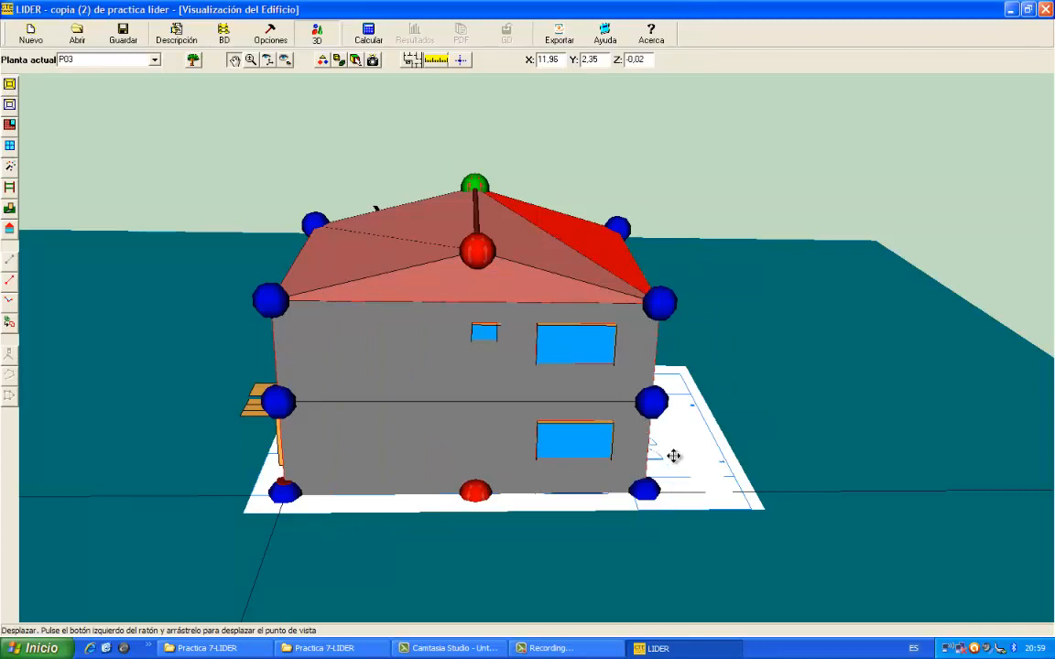
pyautogui.click(413, 60)
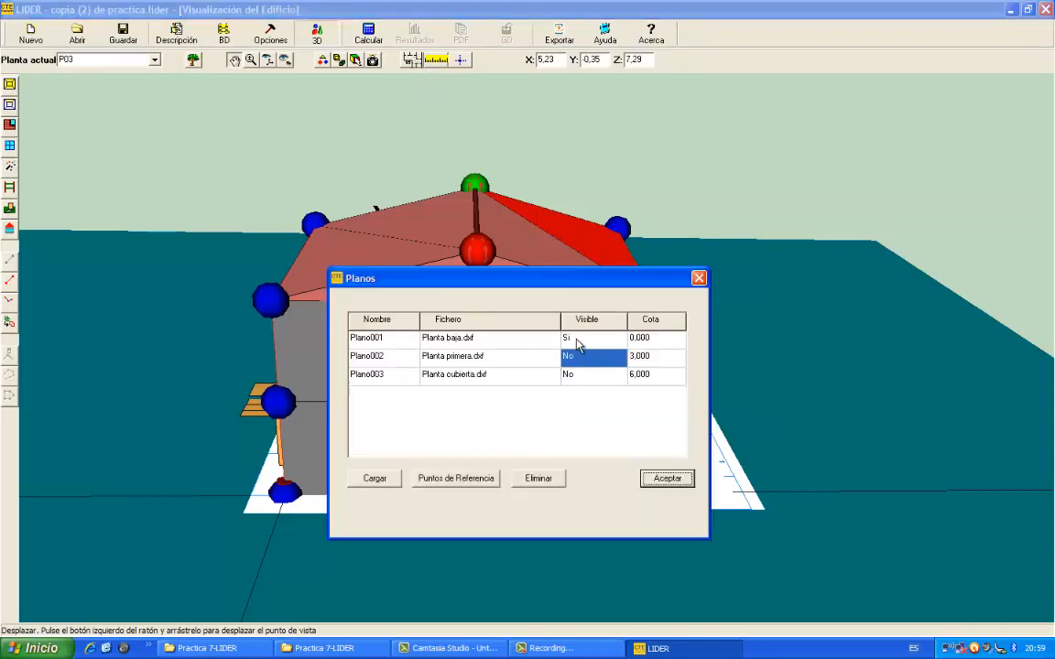
pyautogui.click(576, 340)
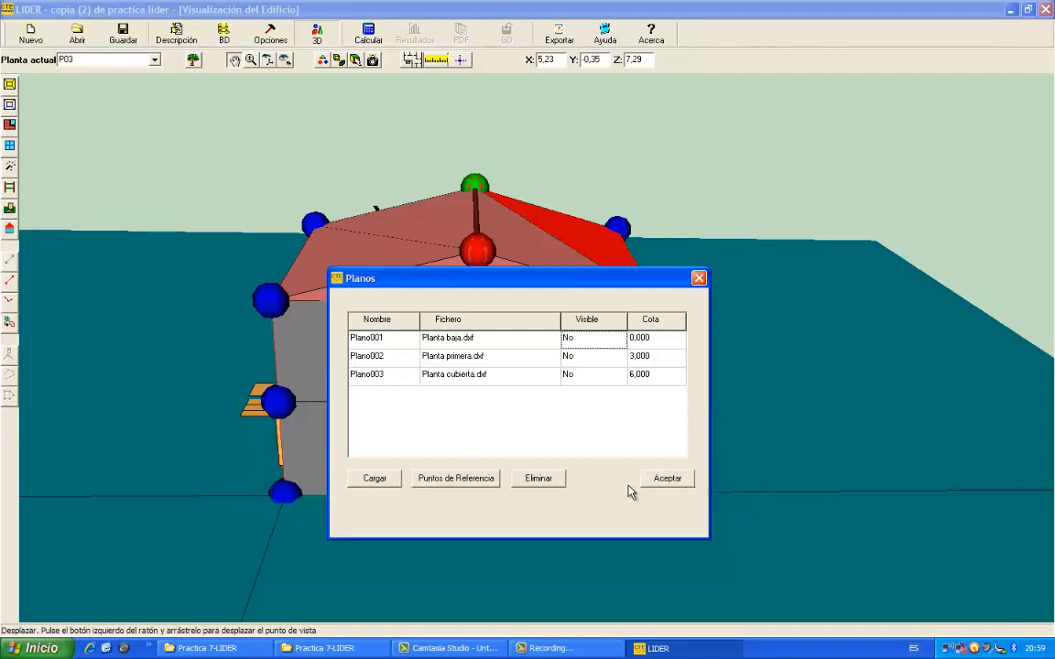
pyautogui.click(665, 480)
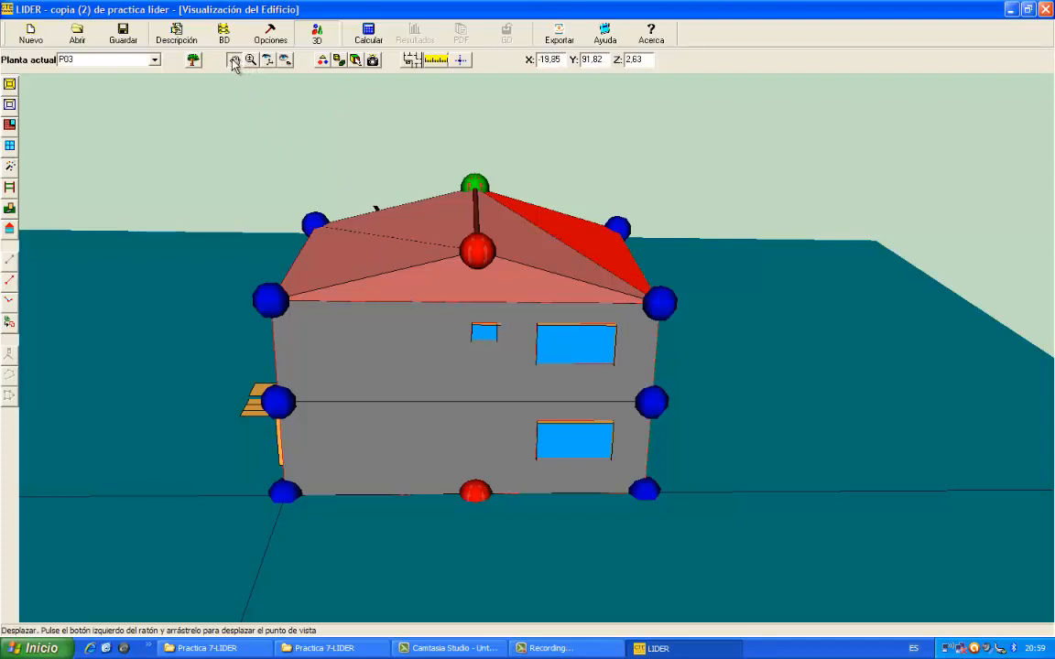
# - Calculate the building's energy demand and review the results by space and for the whole building
pyautogui.click(369, 35)
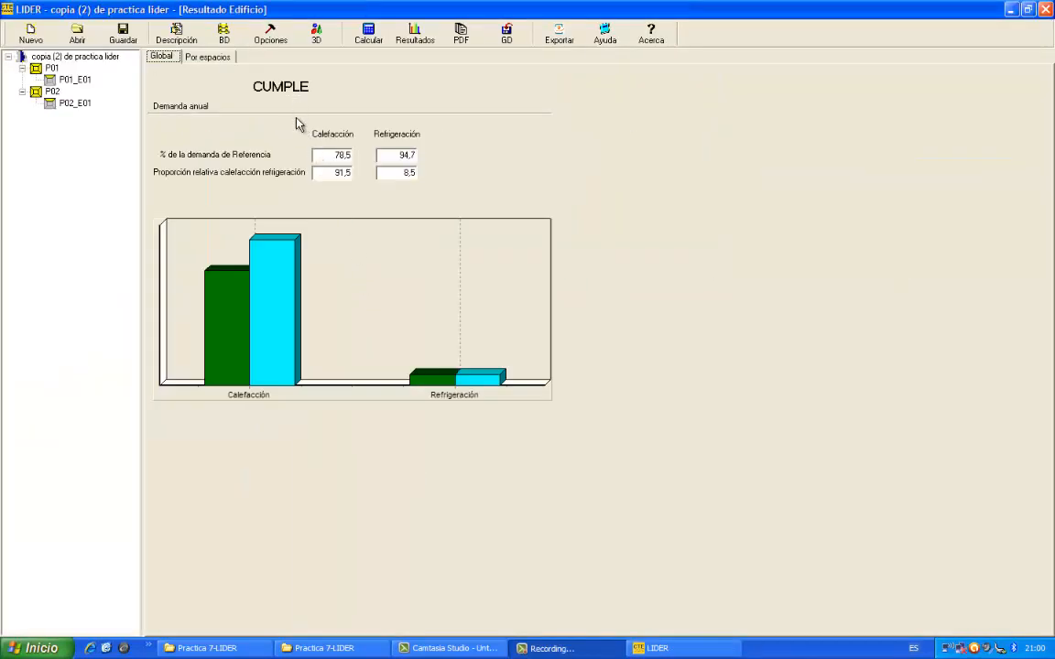
pyautogui.click(209, 58)
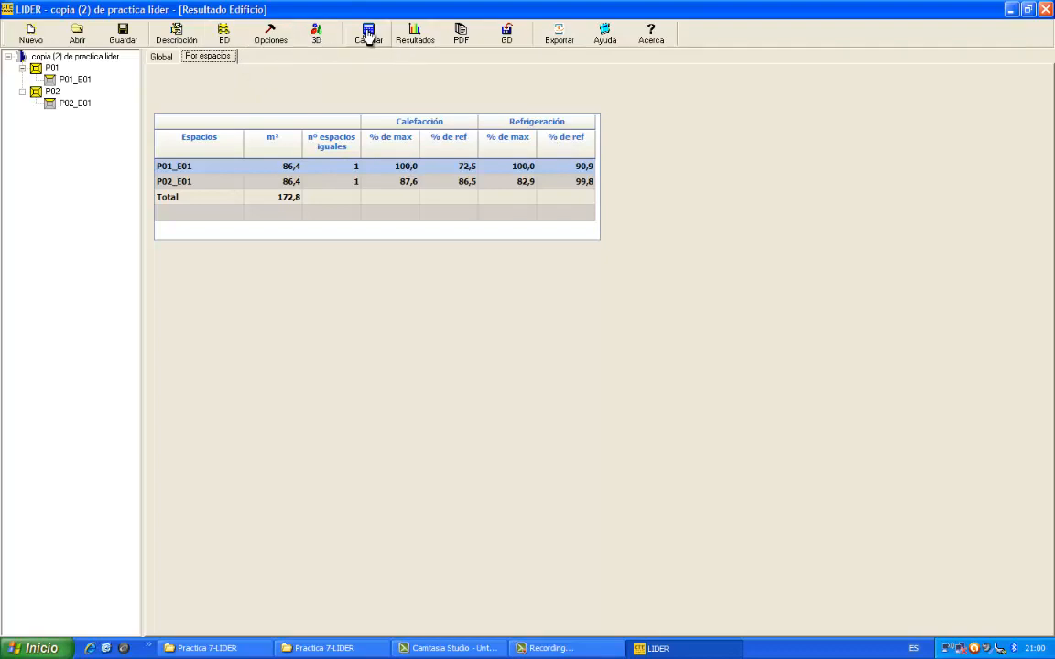
pyautogui.click(152, 57)
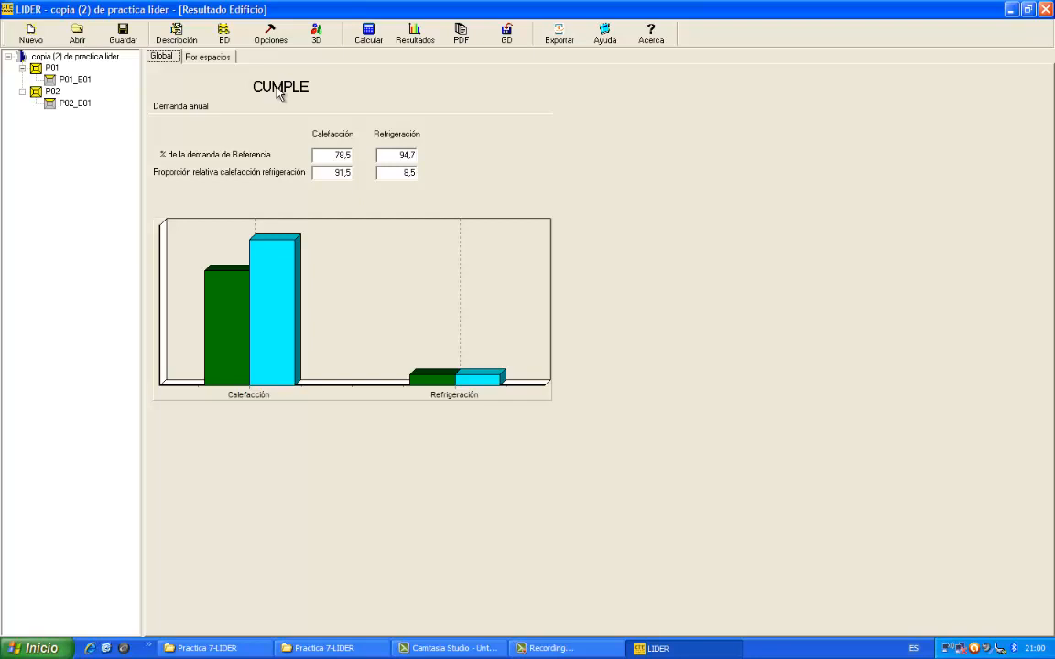
# - Return to the 3D building view and check the default construction types for enclosures and interior partitions in the program options
pyautogui.click(317, 37)
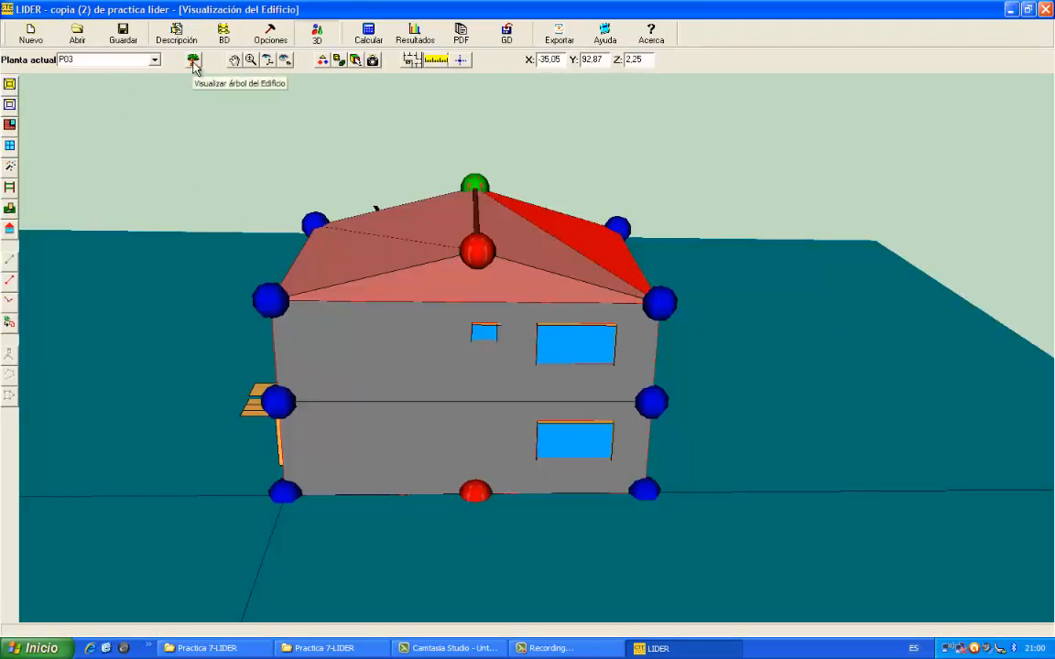
pyautogui.click(267, 37)
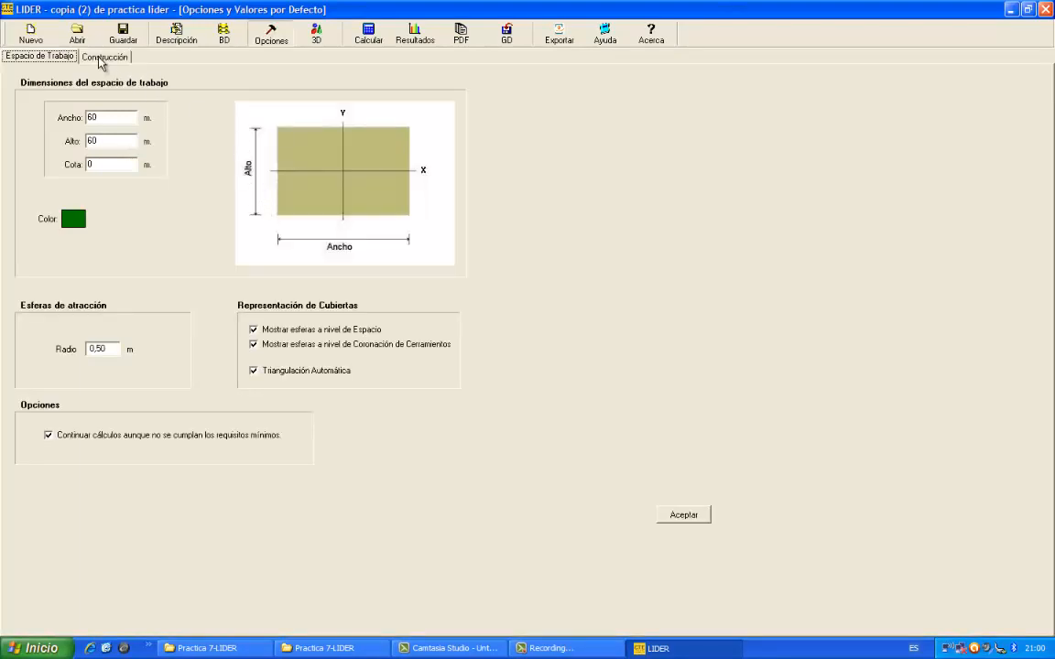
pyautogui.click(103, 57)
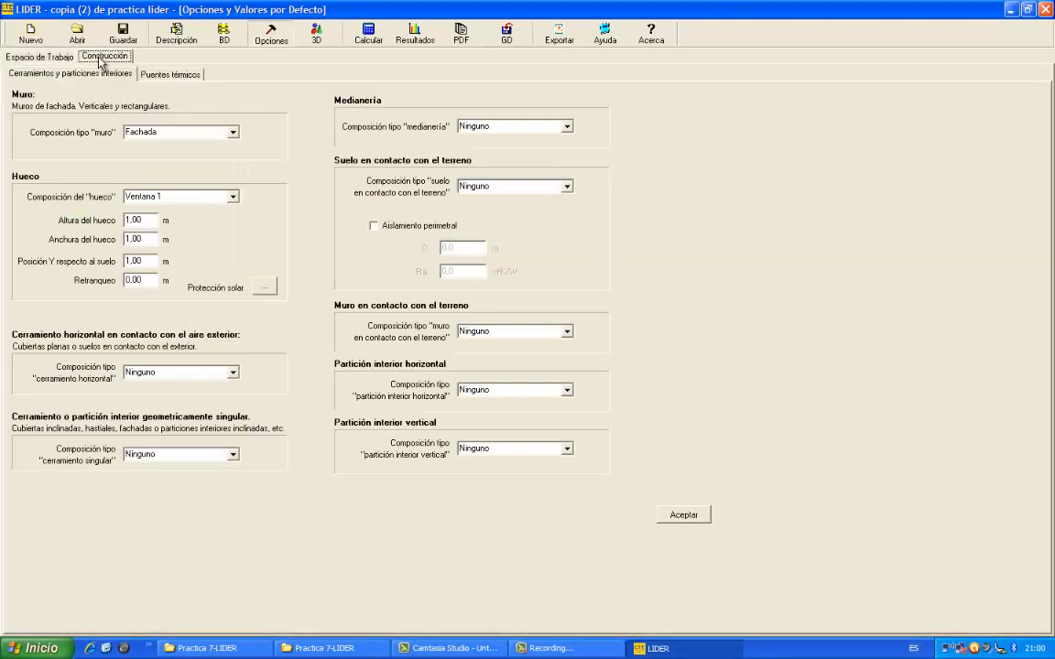
# - Open the project's construction database and examine the Ventana and Puerta entries among the semitransparent openings and skylights
pyautogui.click(227, 53)
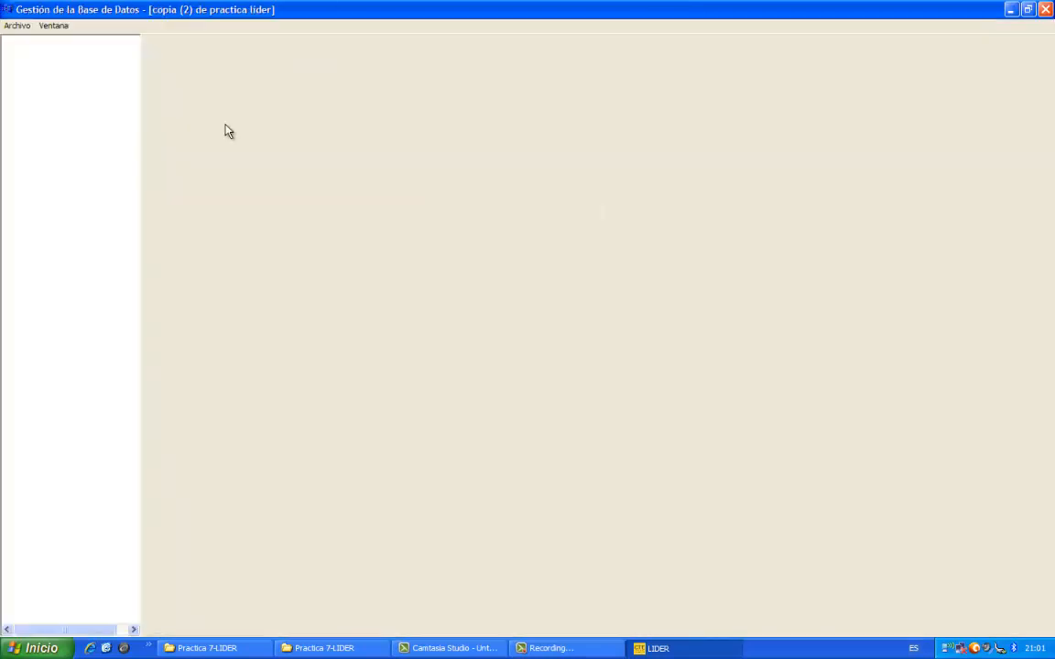
pyautogui.click(8, 42)
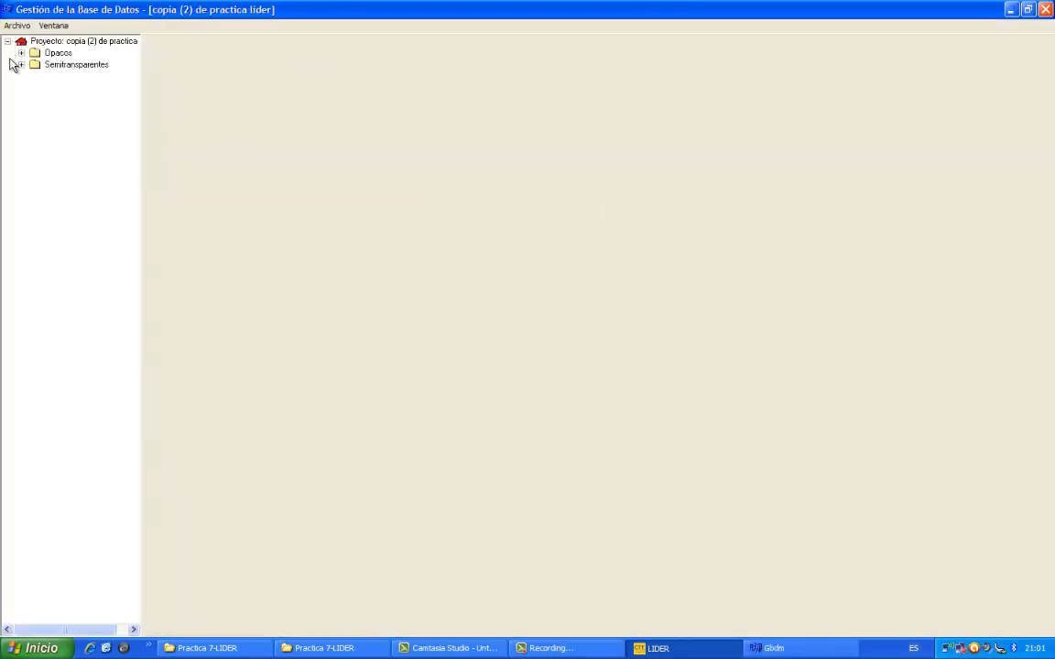
pyautogui.click(21, 64)
pyautogui.click(36, 100)
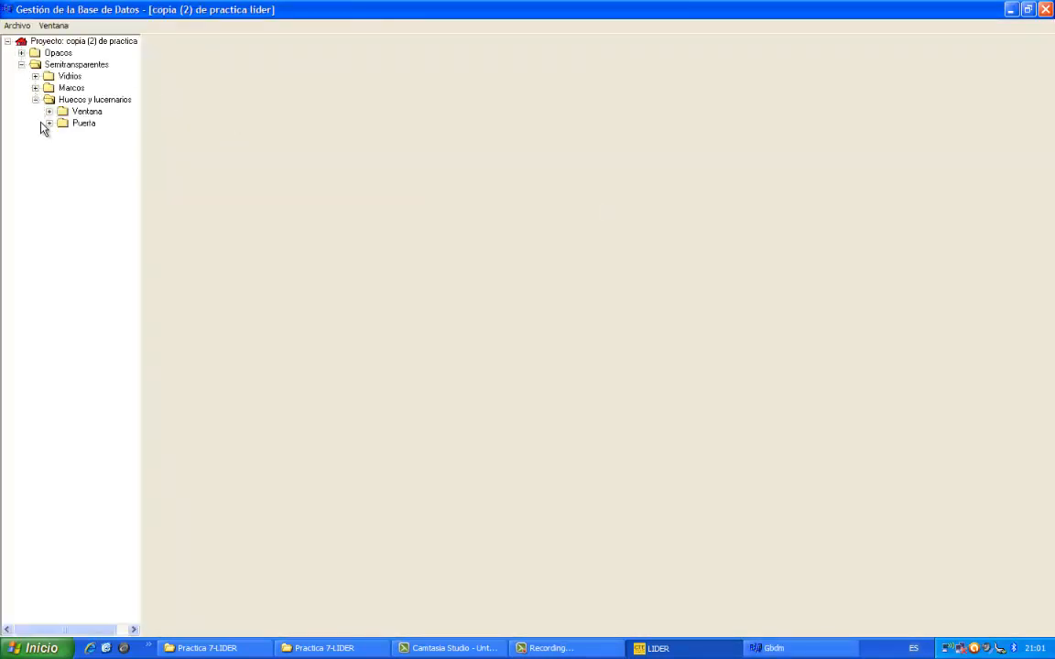
pyautogui.click(49, 122)
pyautogui.click(48, 111)
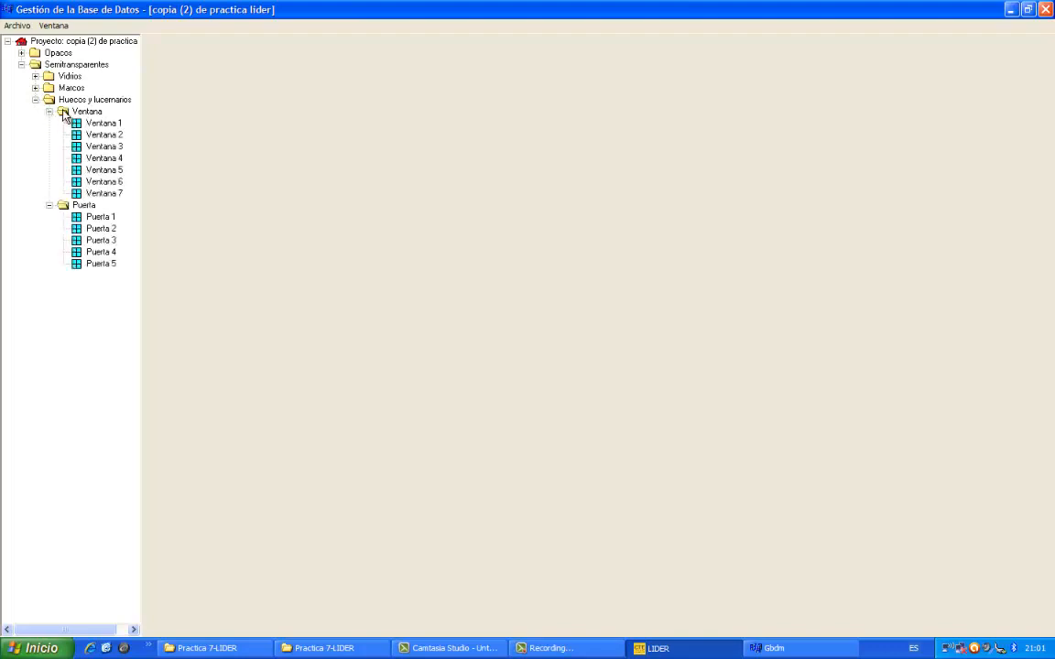
# - Examine the opaque enclosures and partitions defined in the database under vertical enclosures, horizontal enclosures and Cubierta
pyautogui.click(21, 52)
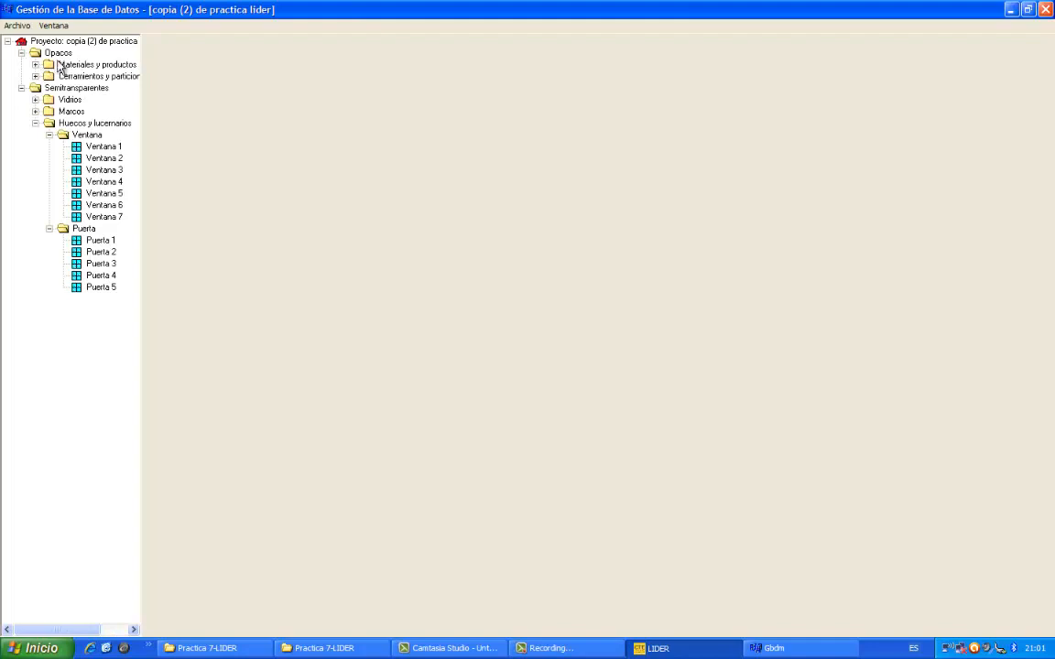
pyautogui.click(35, 76)
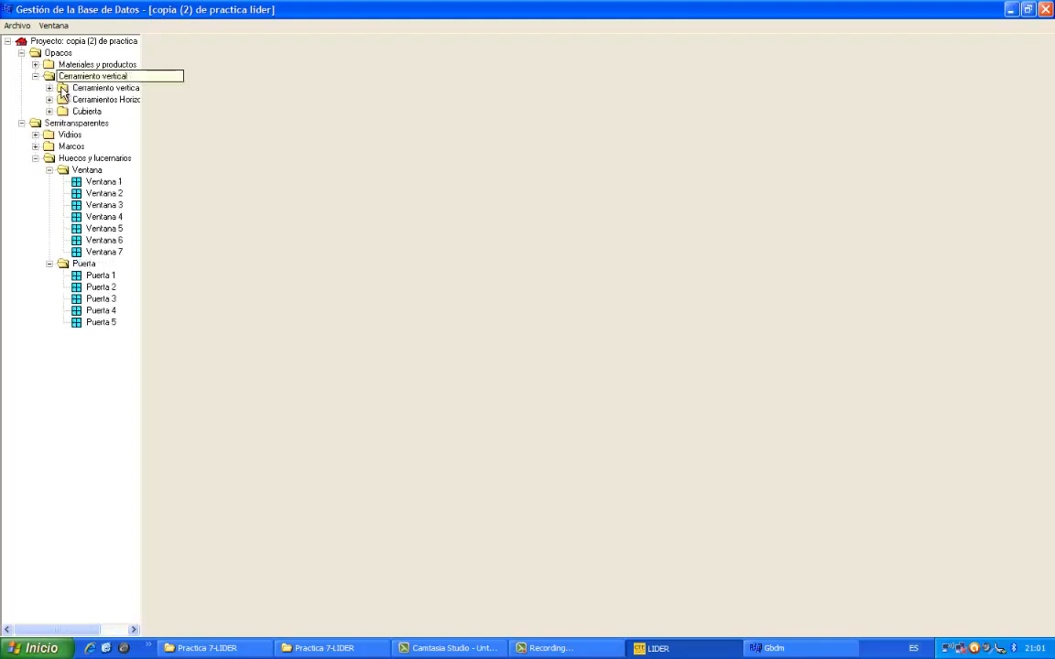
pyautogui.click(49, 88)
pyautogui.click(48, 111)
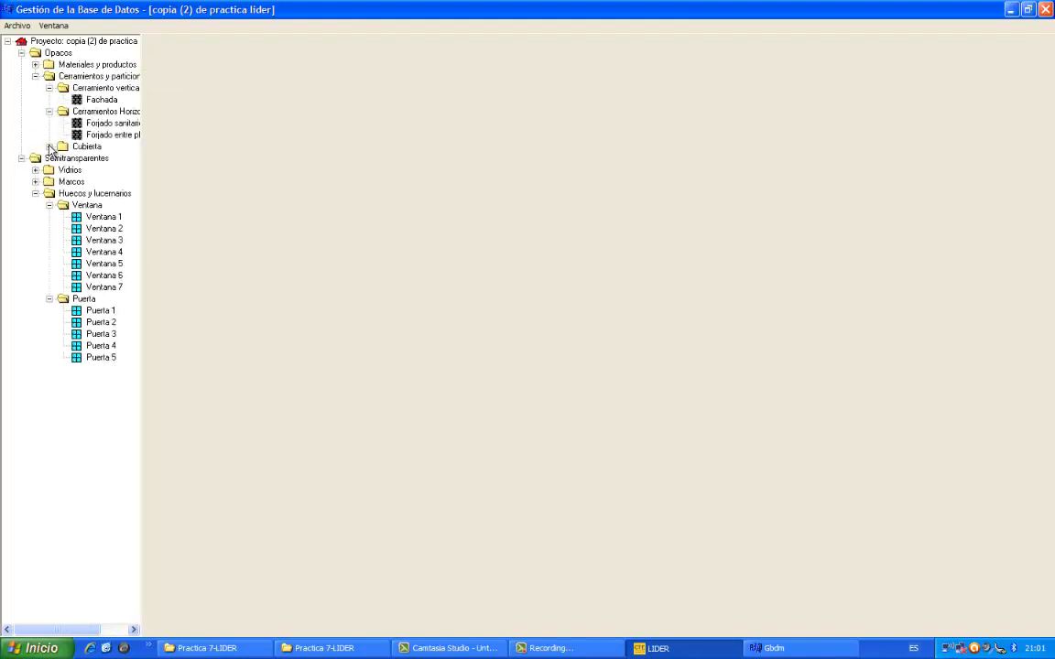
pyautogui.click(48, 135)
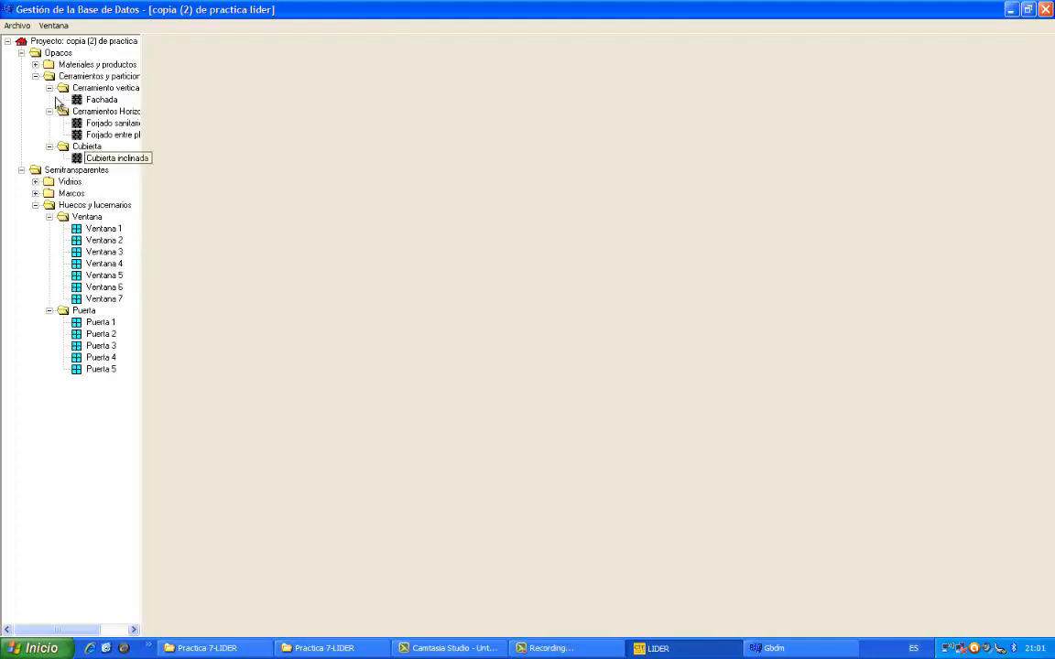
# - Collapse the project tree, save the construction database and return to the main LIDER project window
pyautogui.click(8, 41)
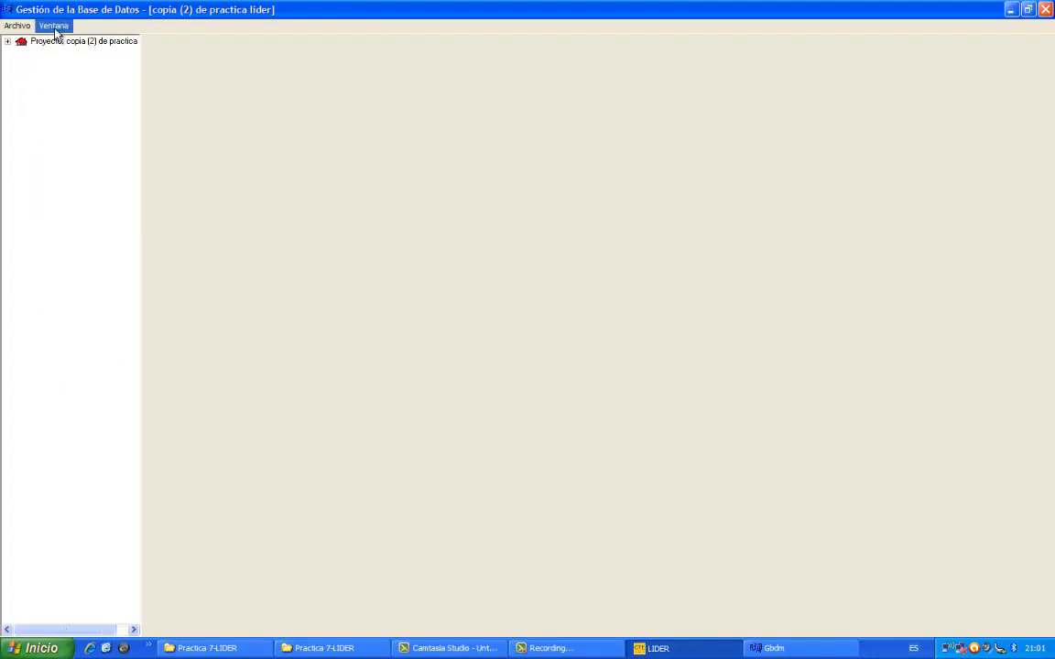
pyautogui.click(19, 25)
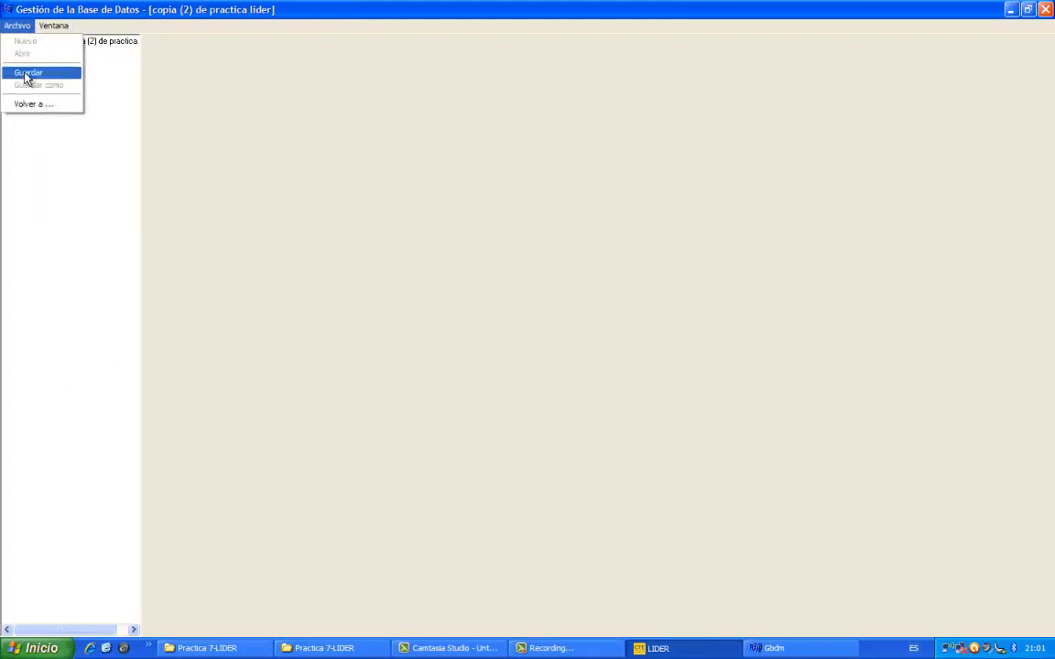
pyautogui.click(25, 73)
pyautogui.click(15, 26)
pyautogui.click(23, 104)
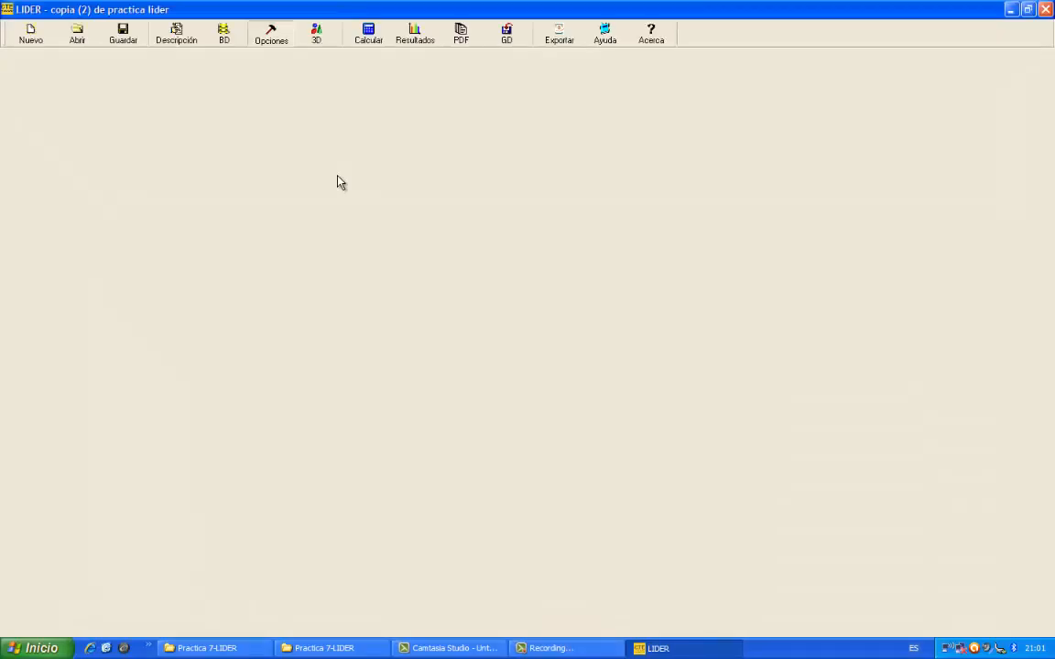
# - Recalculate the building's energy demand and open its PDF compliance report in Adobe Reader at 100% zoom
pyautogui.click(369, 33)
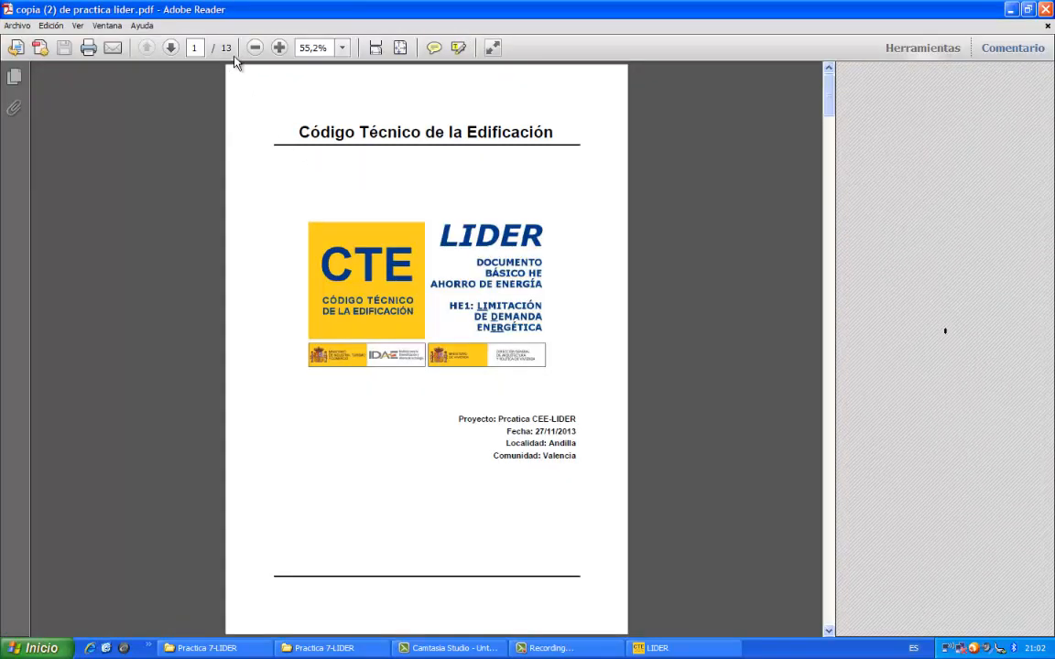
pyautogui.scroll(-3, 344, 53)
pyautogui.click(343, 52)
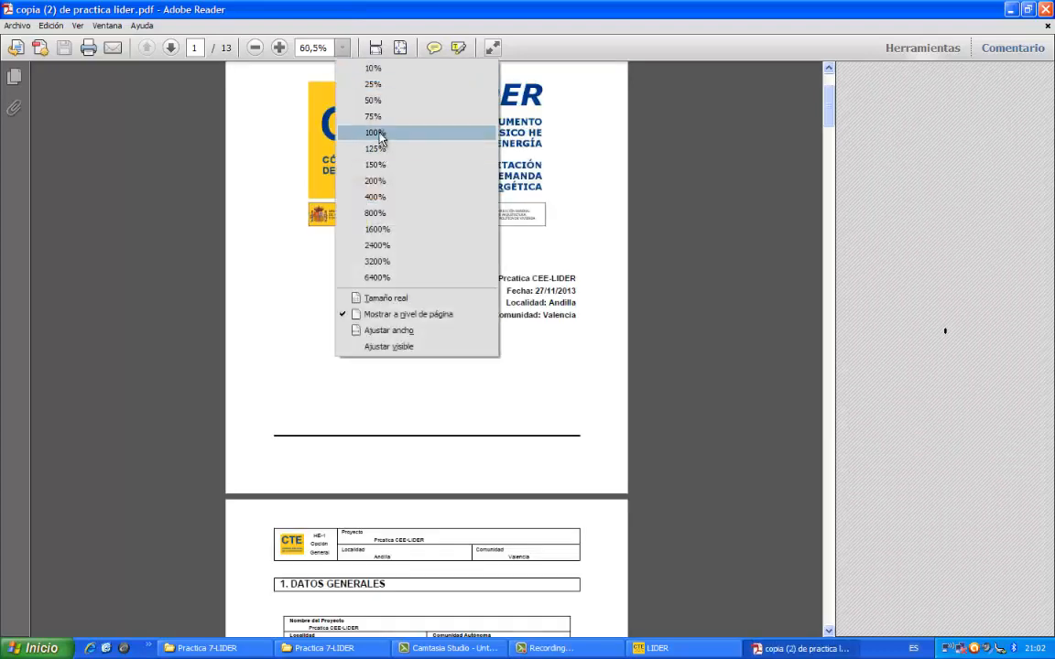
pyautogui.click(377, 133)
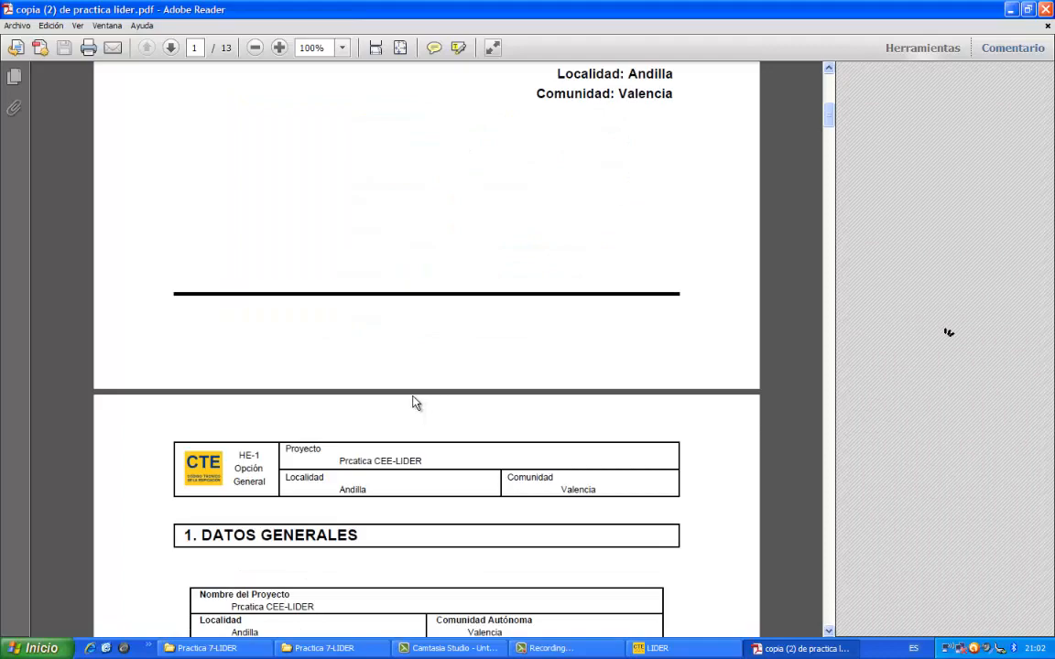
# - Review the report's general project data and the regulatory compliance section with its heating and cooling table and chart
pyautogui.scroll(-5, 414, 403)
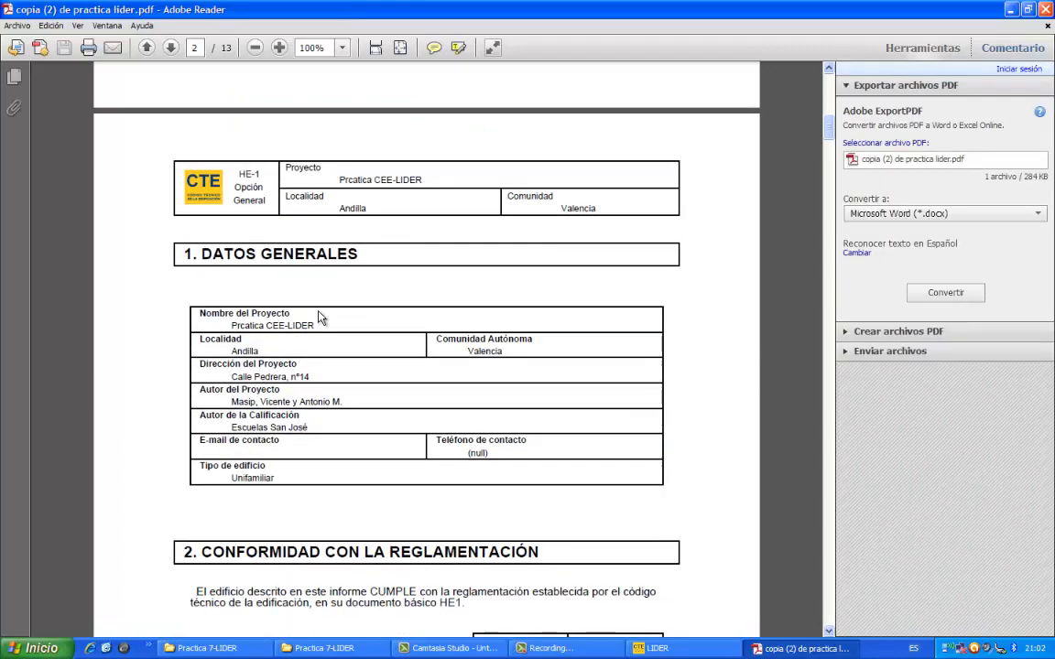
pyautogui.scroll(-2, 294, 334)
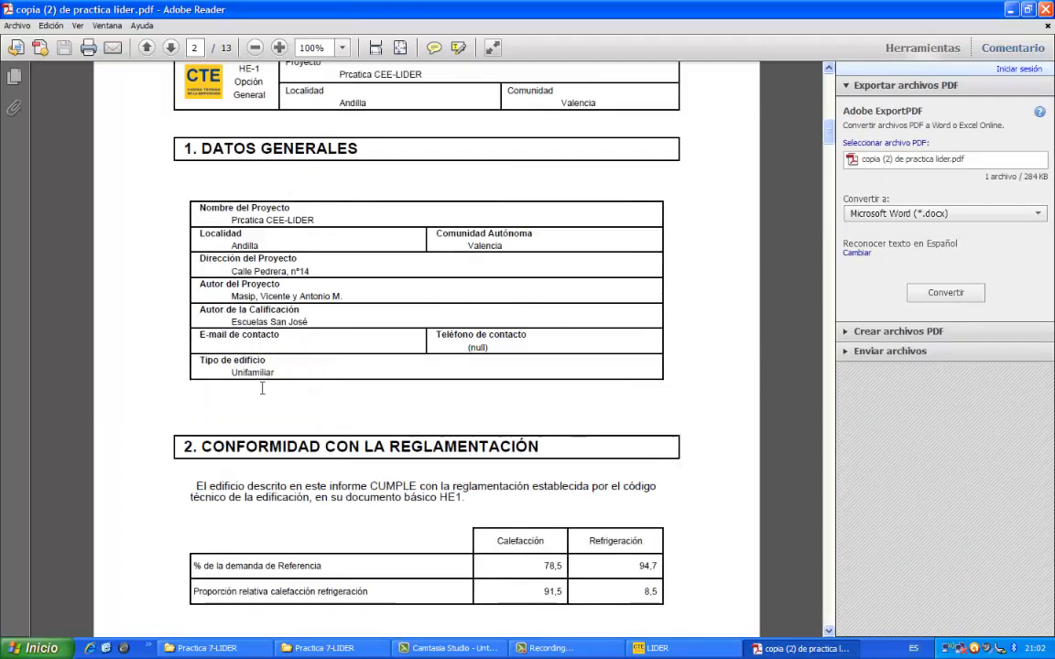
pyautogui.scroll(-2, 254, 347)
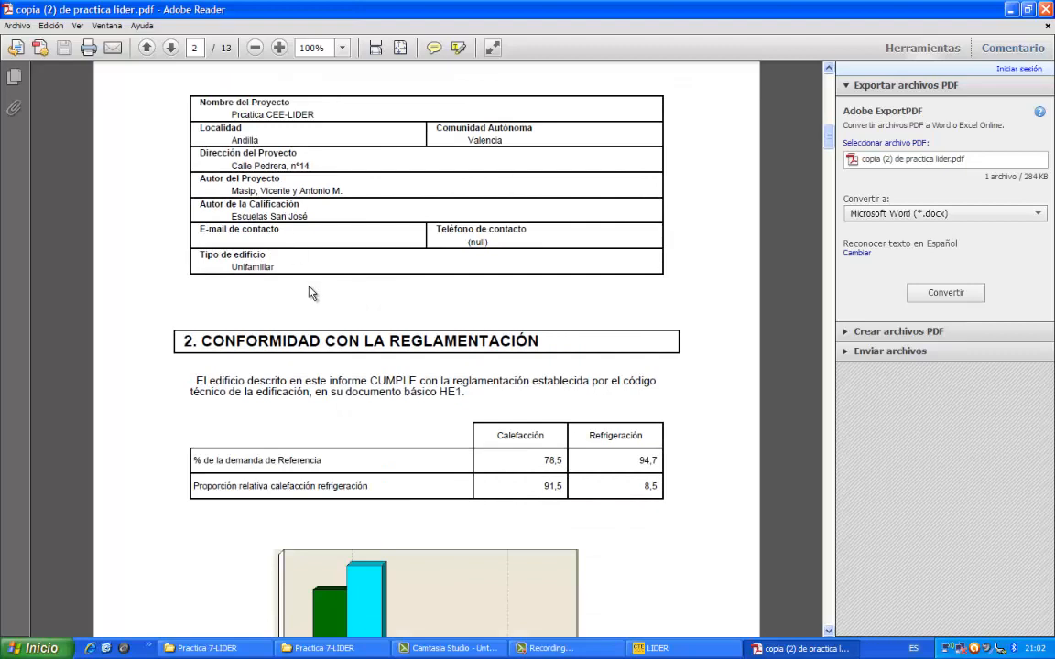
pyautogui.scroll(-3, 318, 316)
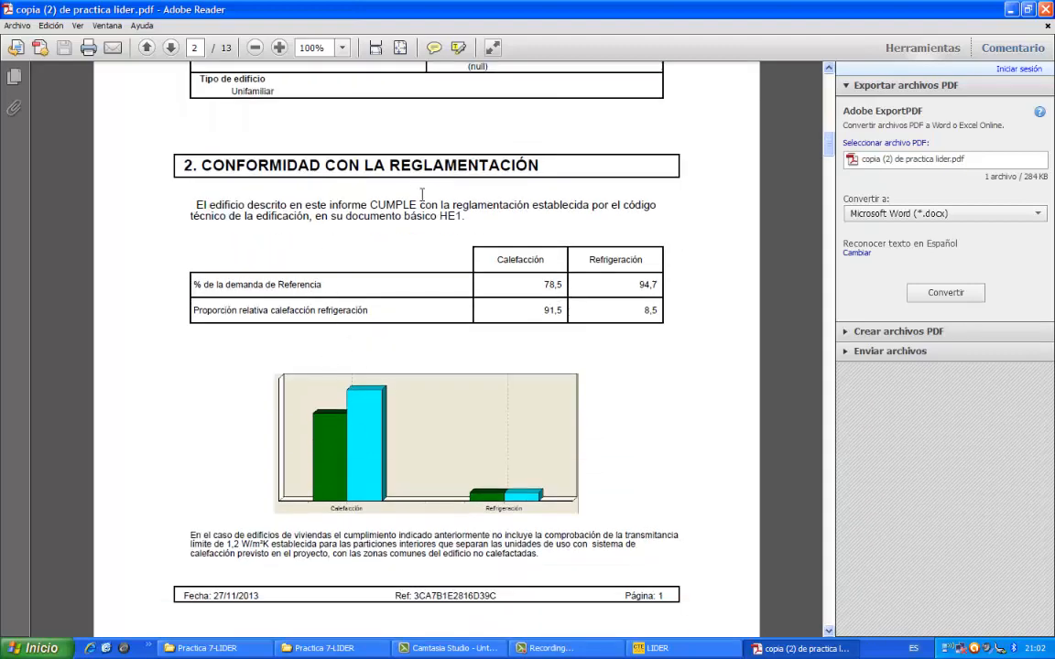
pyautogui.scroll(-1, 489, 284)
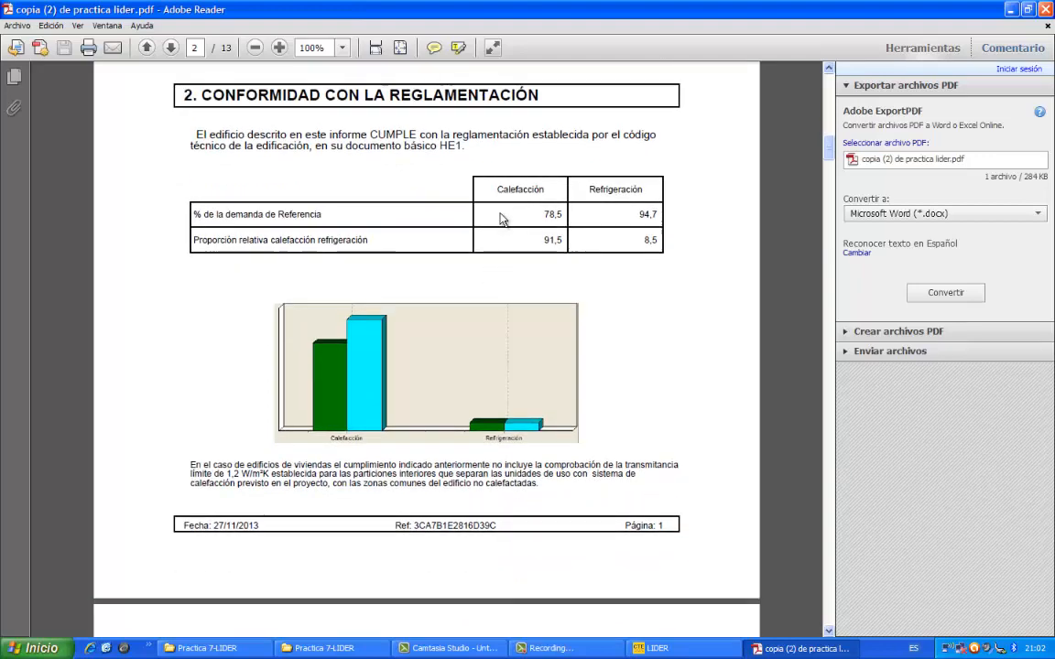
pyautogui.scroll(-7, 424, 267)
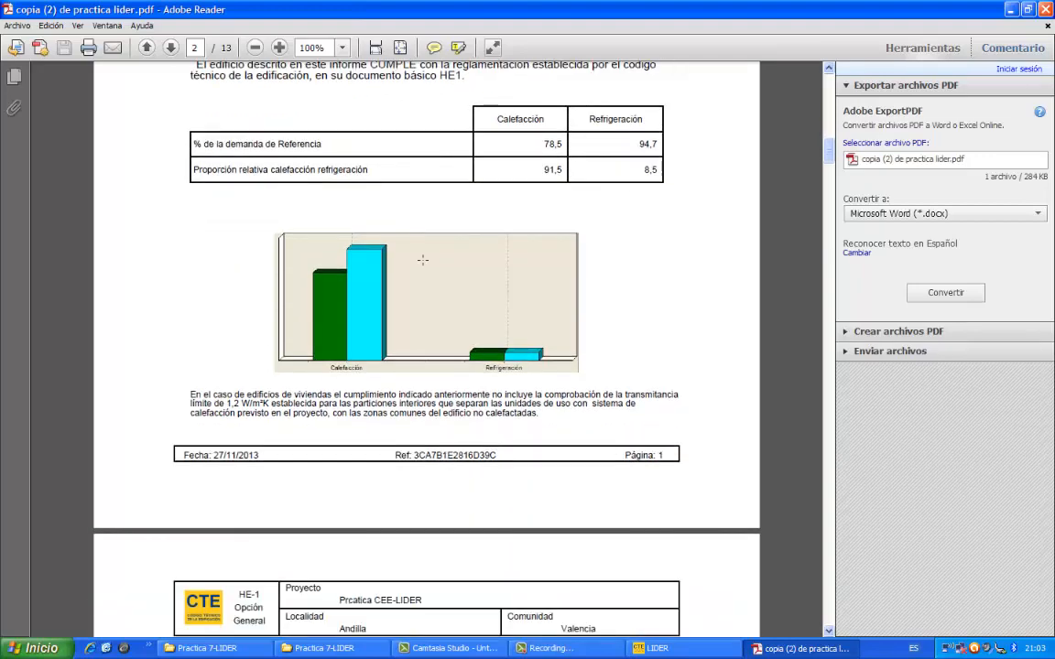
# - Review the geometric and constructive description in the report, covering the spaces, the opaque materials and the enclosure compositions
pyautogui.scroll(-1, 422, 263)
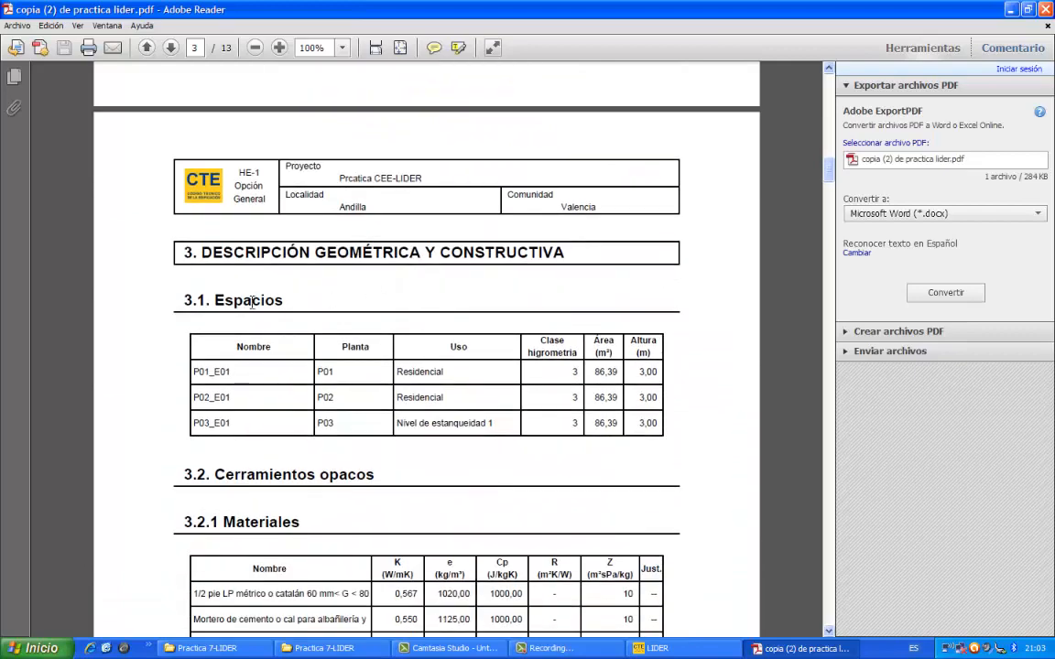
pyautogui.scroll(-2, 321, 340)
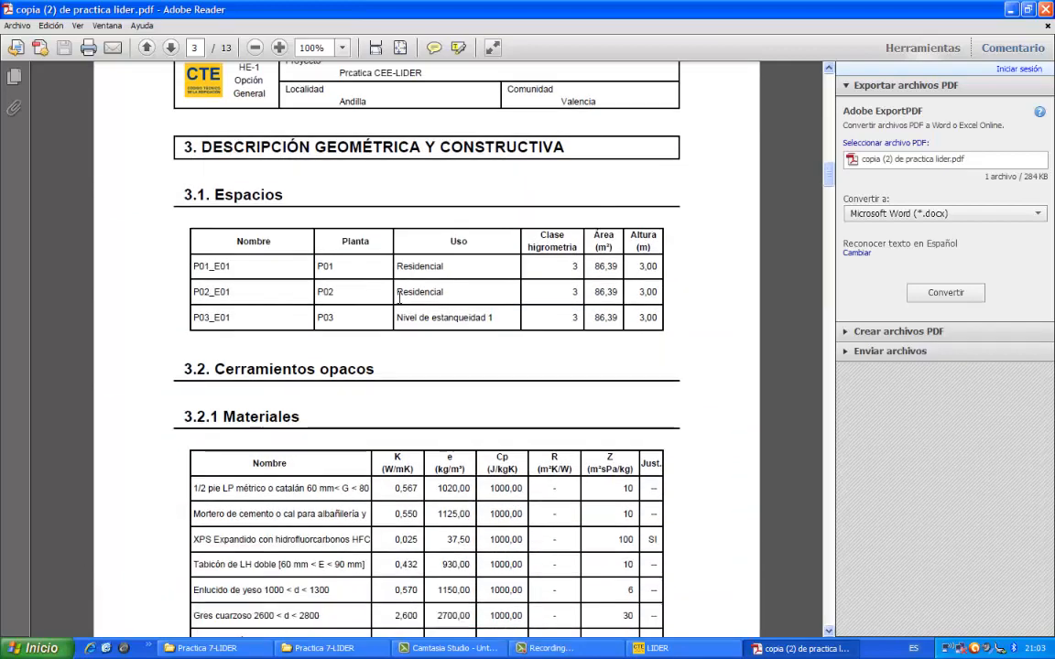
pyautogui.scroll(-4, 415, 312)
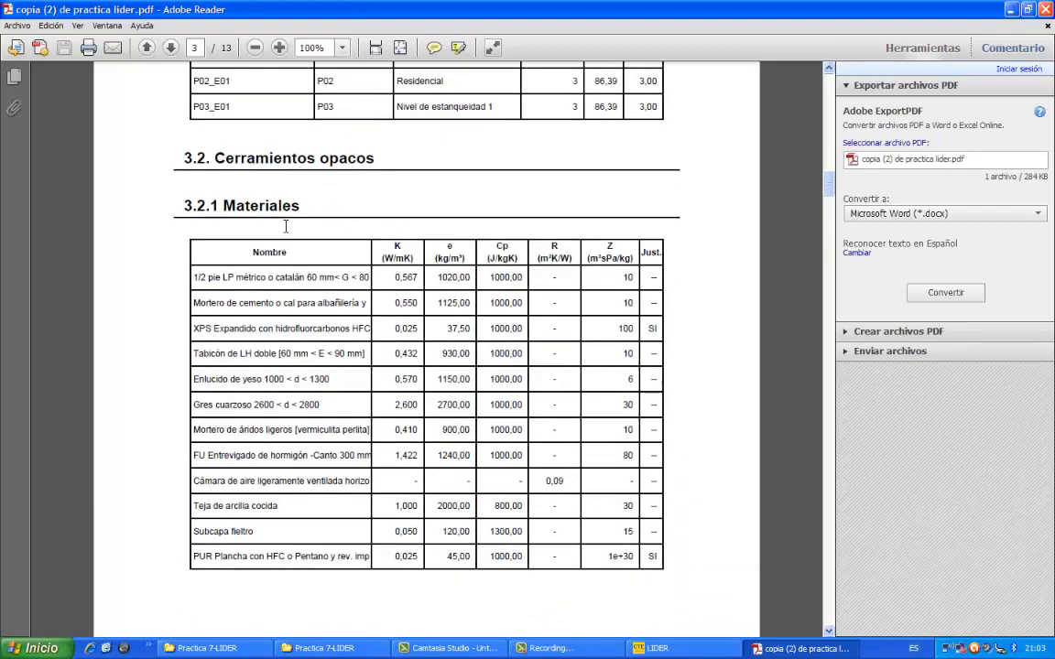
pyautogui.scroll(-7, 287, 265)
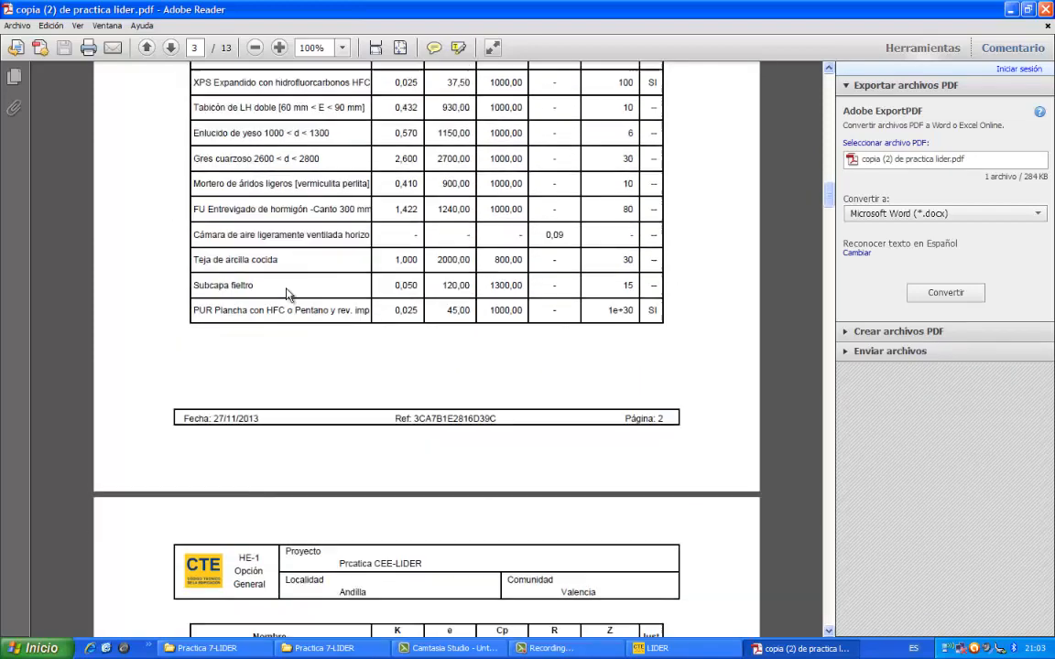
pyautogui.scroll(-10, 286, 289)
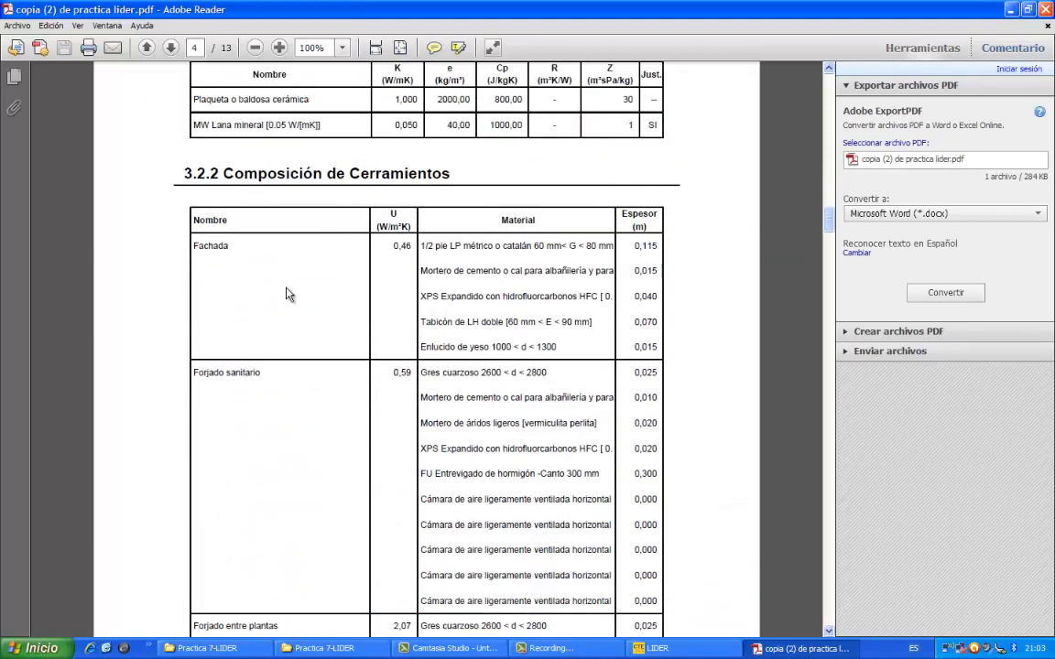
pyautogui.scroll(-4, 287, 293)
pyautogui.scroll(-14, 285, 293)
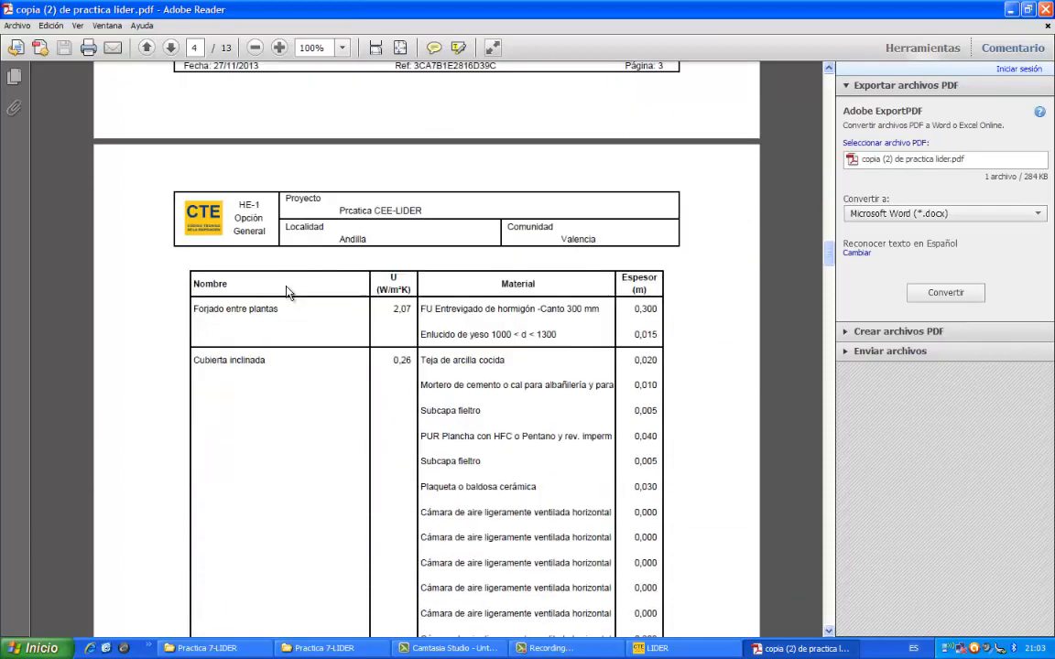
# - Review the report's semitransparent enclosures section, covering the glazing, the frames and the properties of each window and door opening
pyautogui.scroll(-10, 287, 293)
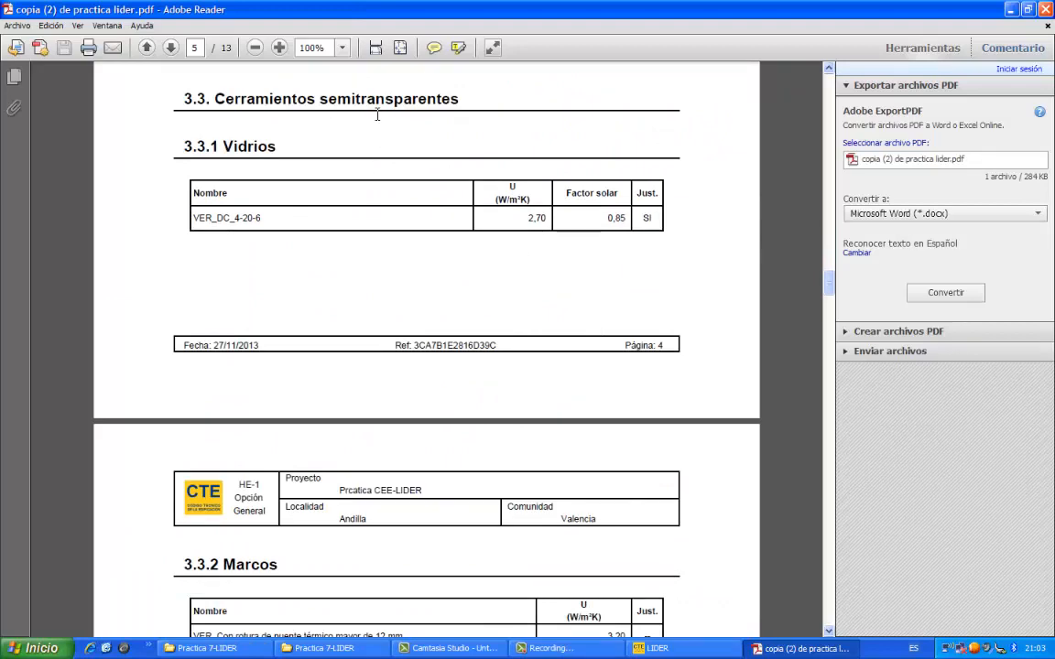
pyautogui.scroll(-6, 360, 261)
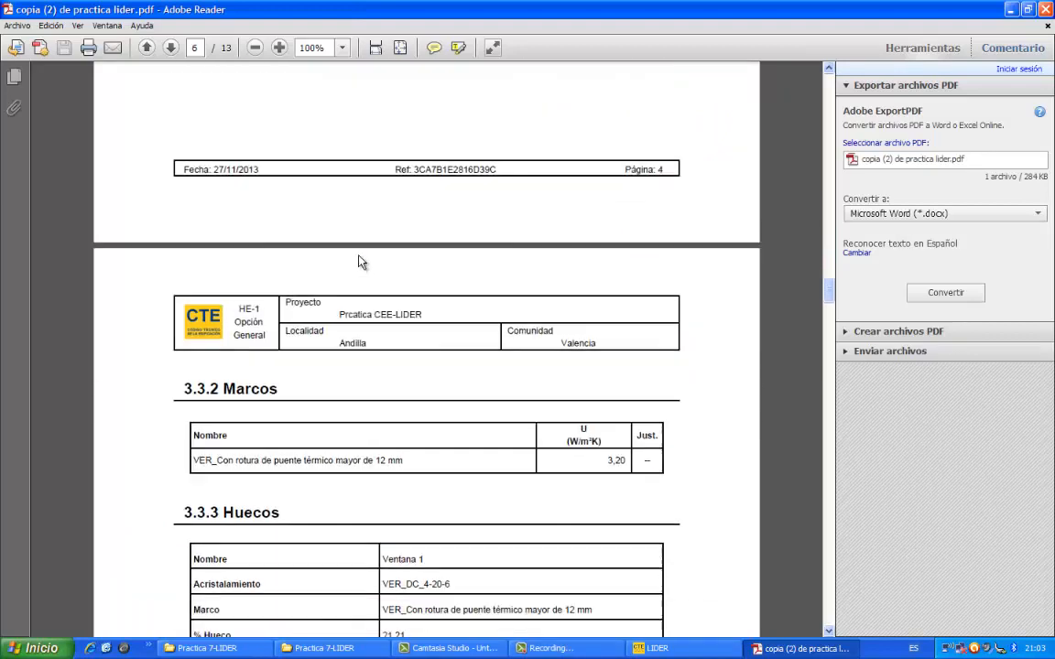
pyautogui.scroll(-3, 331, 312)
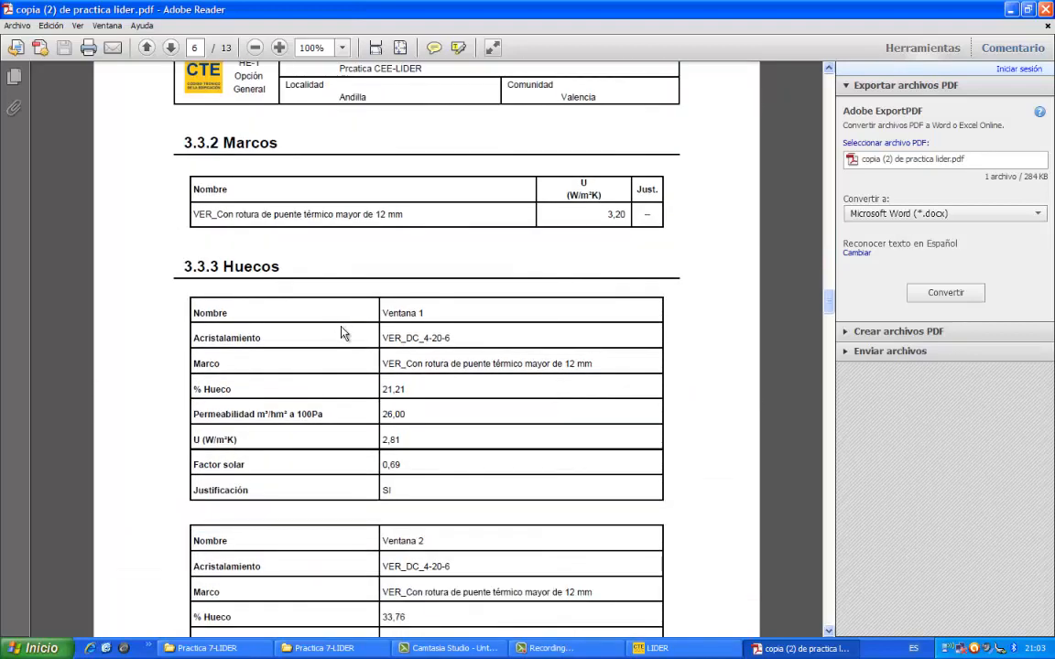
pyautogui.scroll(-1, 329, 339)
pyautogui.scroll(-1, 334, 344)
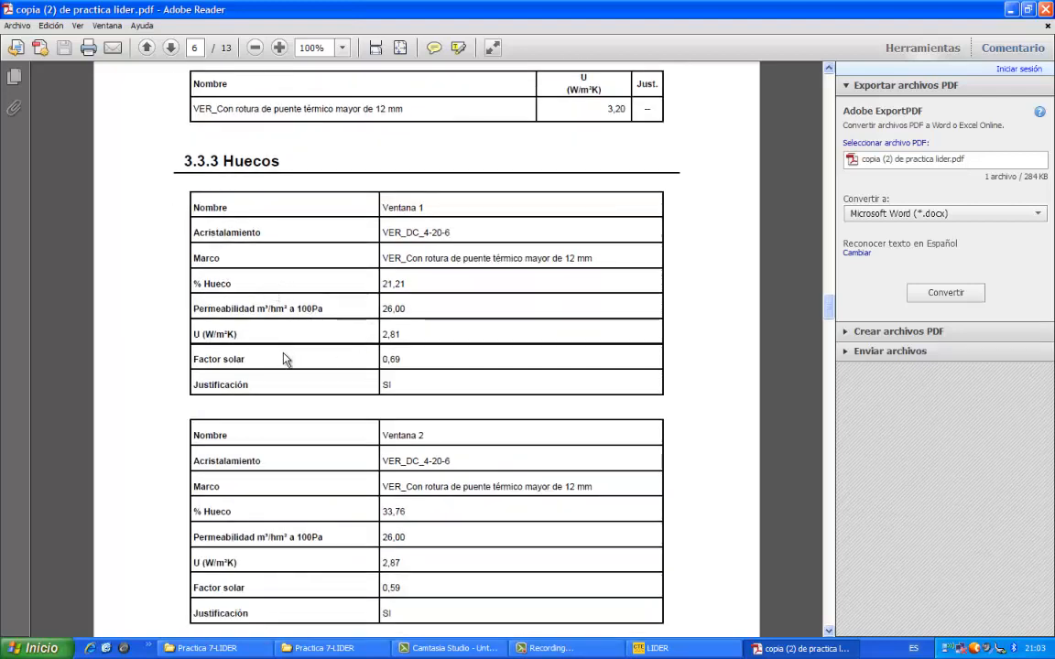
pyautogui.scroll(-4, 314, 380)
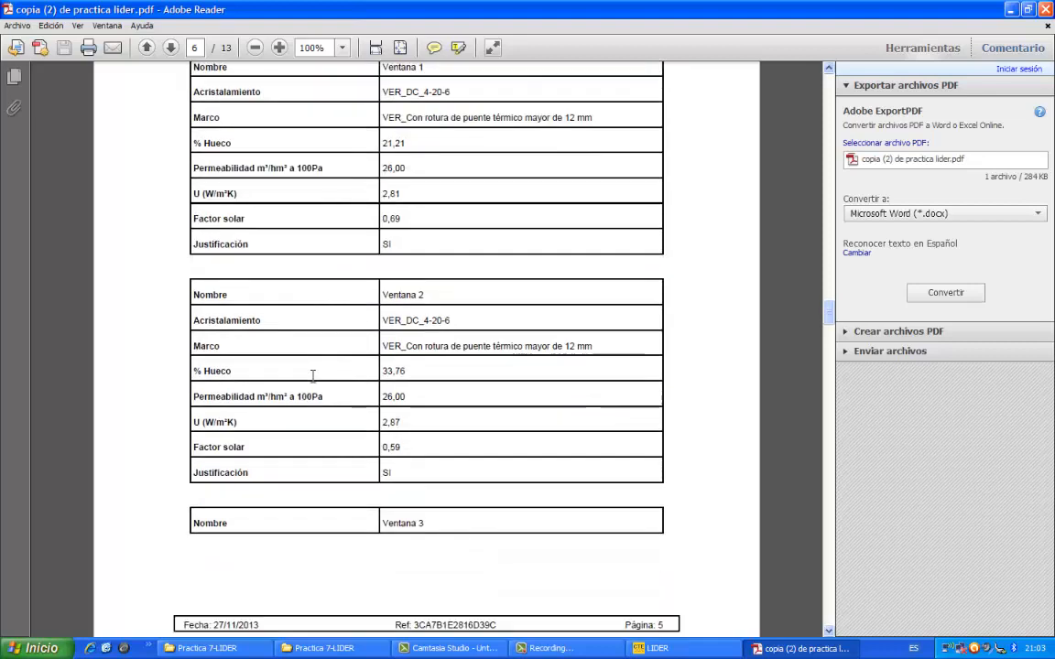
pyautogui.scroll(-14, 342, 404)
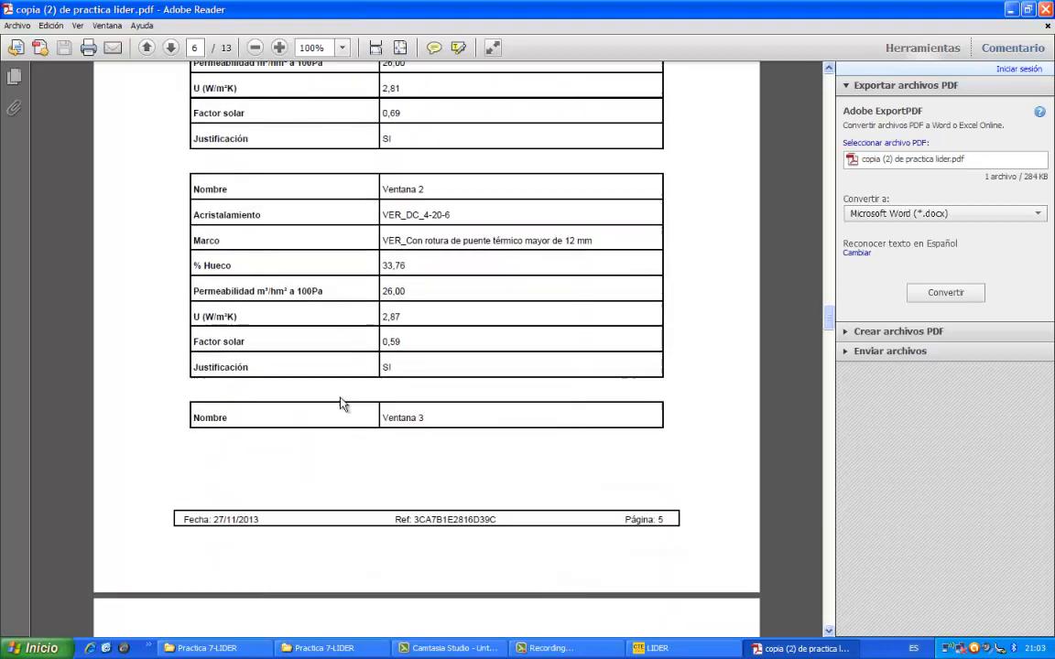
pyautogui.scroll(-20, 342, 404)
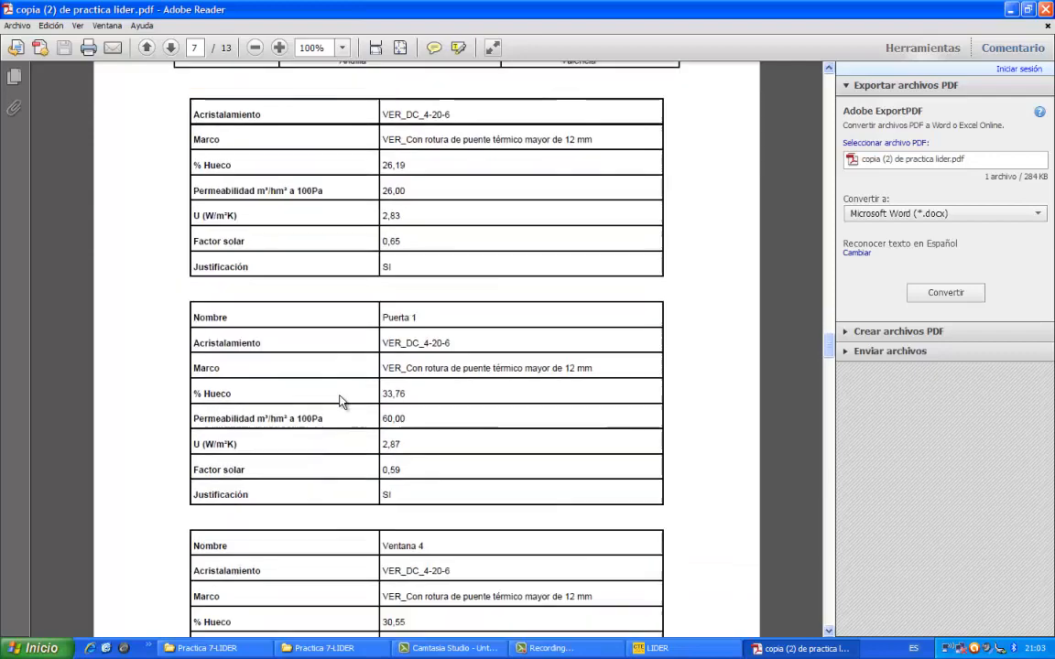
pyautogui.scroll(-20, 338, 393)
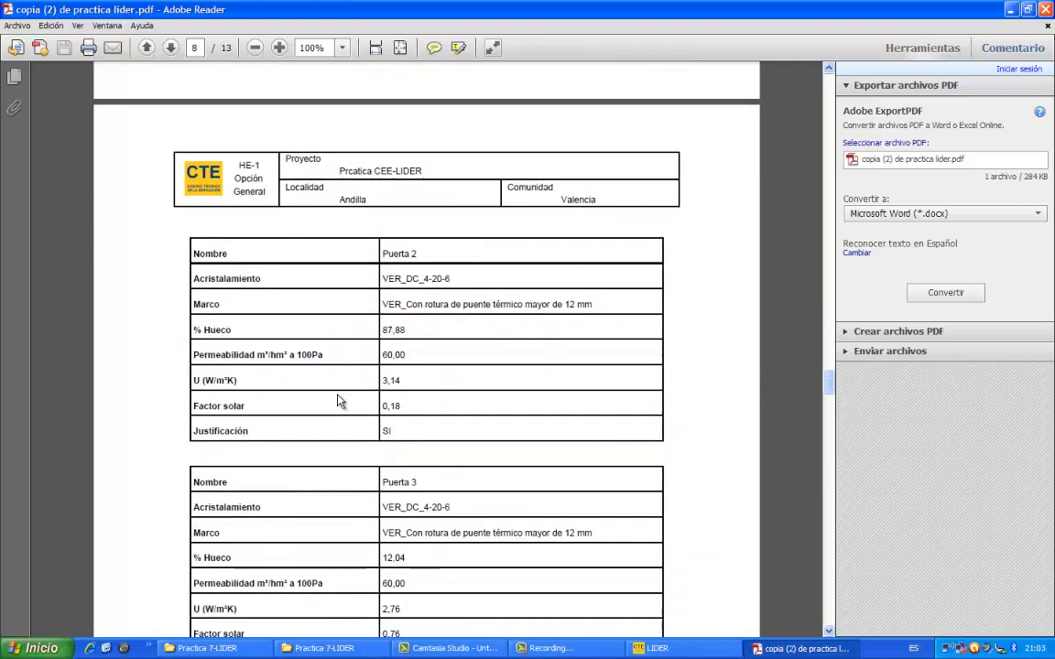
pyautogui.scroll(-20, 338, 400)
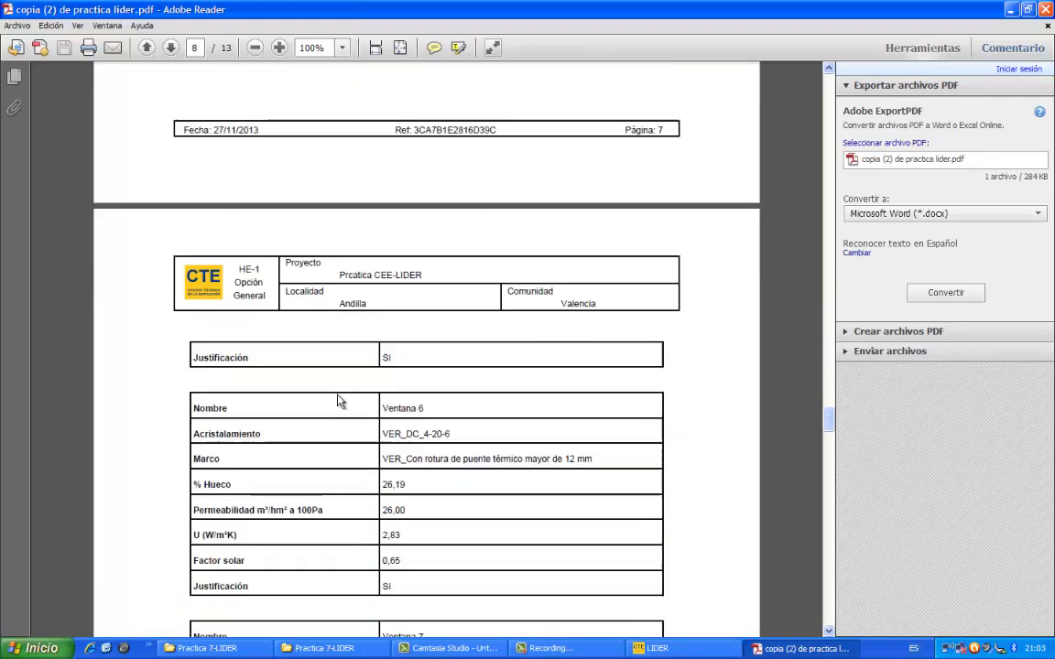
# - Examine the thermal bridges table in section 3.4, with its linear transmittances and surface temperature factors
pyautogui.scroll(-20, 338, 401)
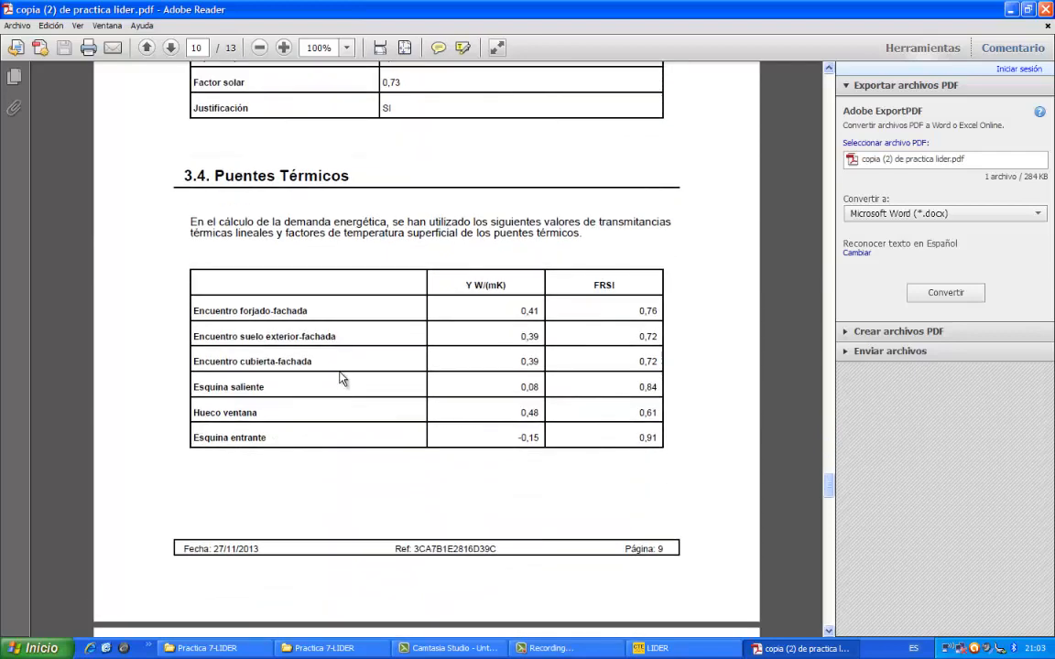
pyautogui.scroll(-4, 377, 341)
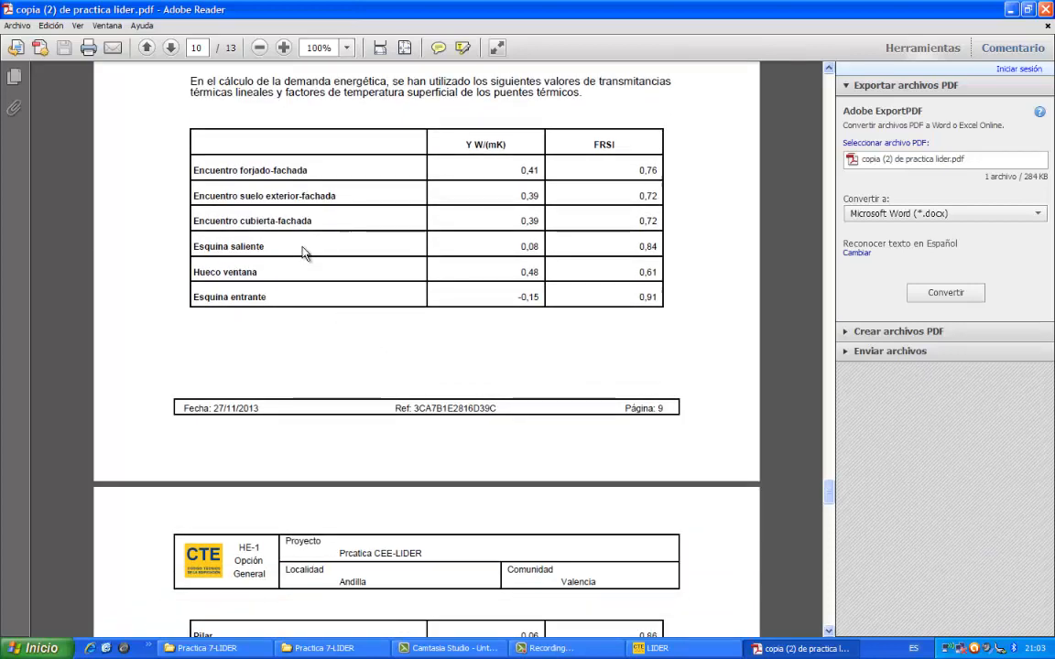
pyautogui.scroll(1, 302, 245)
pyautogui.scroll(-14, 302, 252)
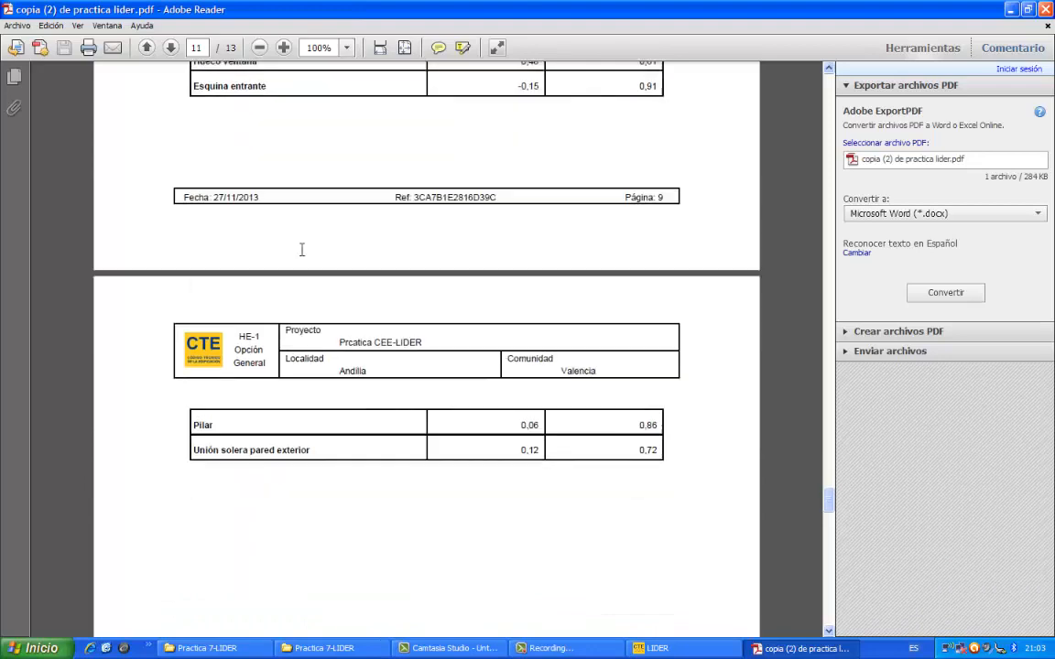
# - Review the results by space and the final checklist of materials and glazing, and return to the report's cover page
pyautogui.scroll(-14, 305, 259)
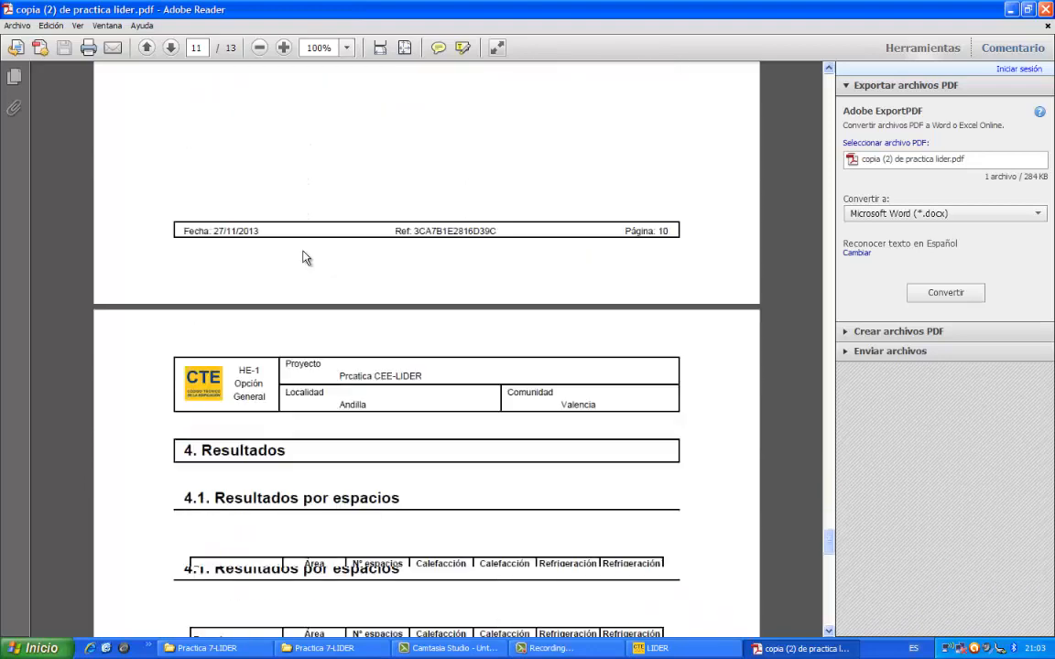
pyautogui.scroll(-4, 303, 252)
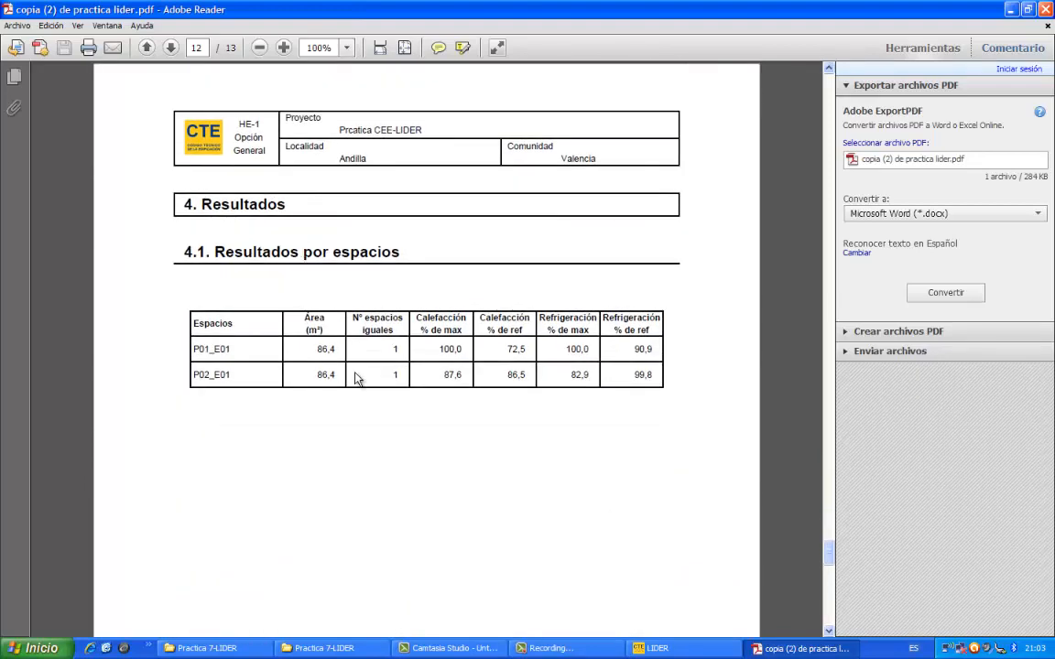
pyautogui.scroll(-4, 394, 300)
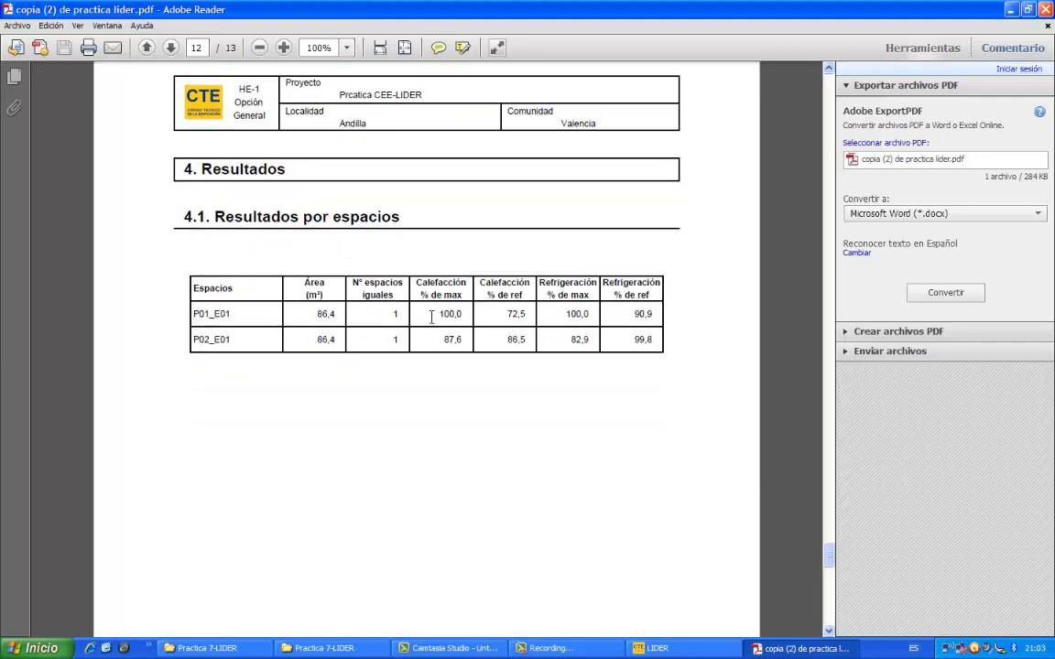
pyautogui.scroll(-14, 432, 322)
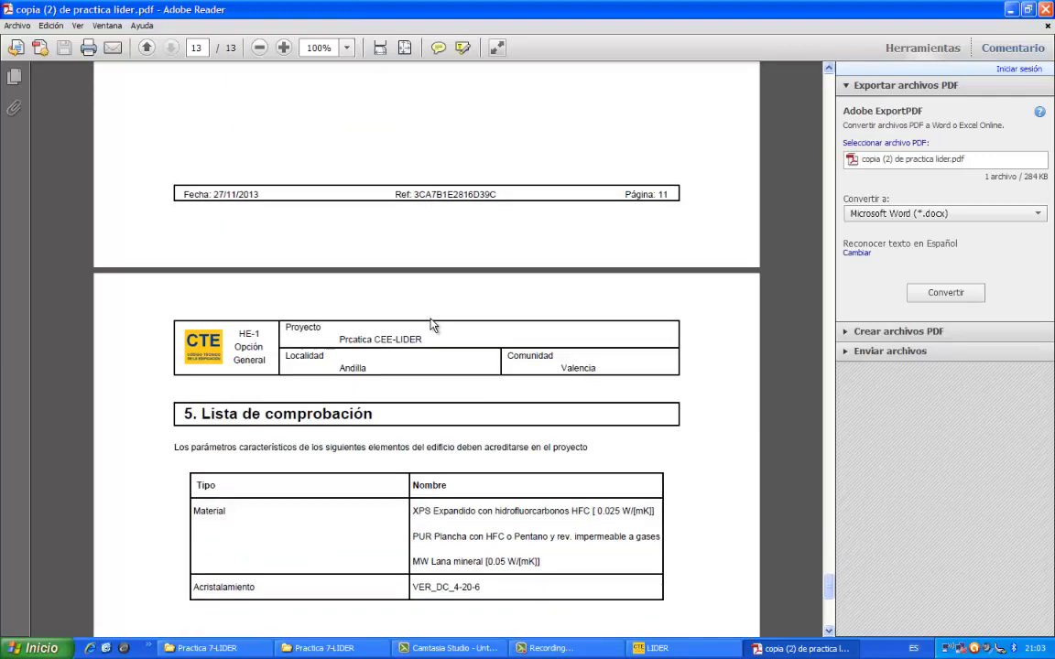
pyautogui.scroll(-8, 430, 317)
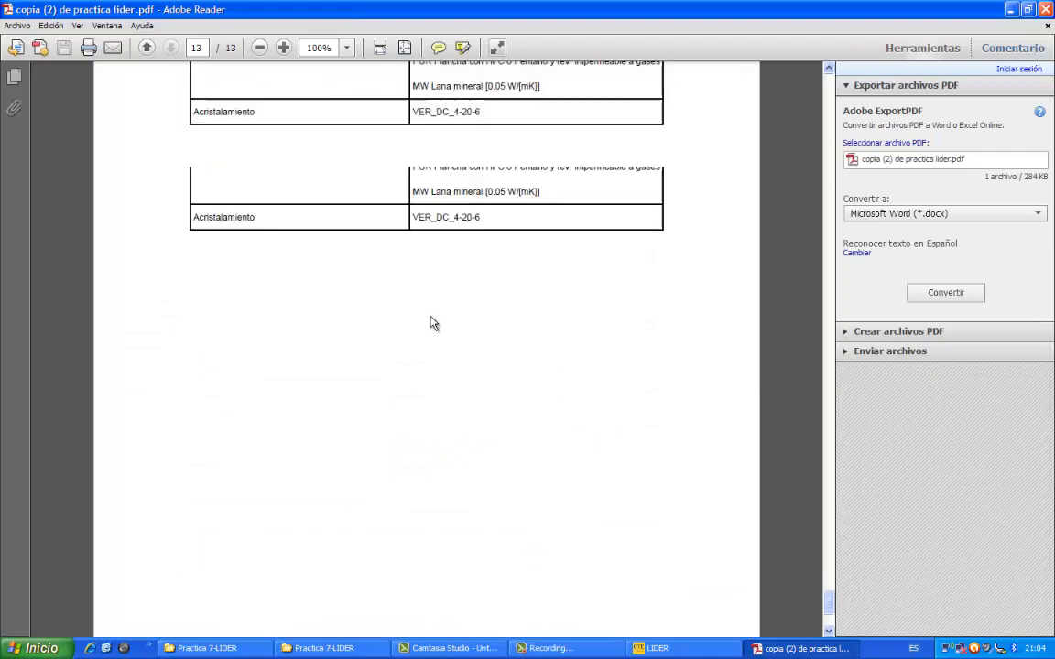
pyautogui.scroll(8, 430, 323)
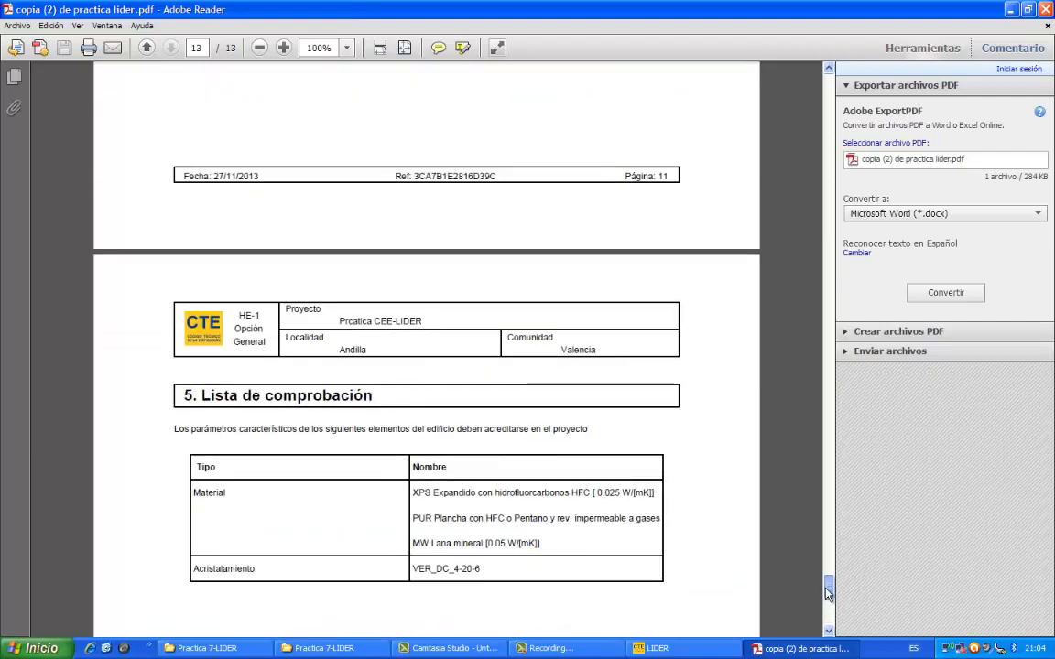
pyautogui.moveTo(826, 593); pyautogui.dragTo(828, 84)
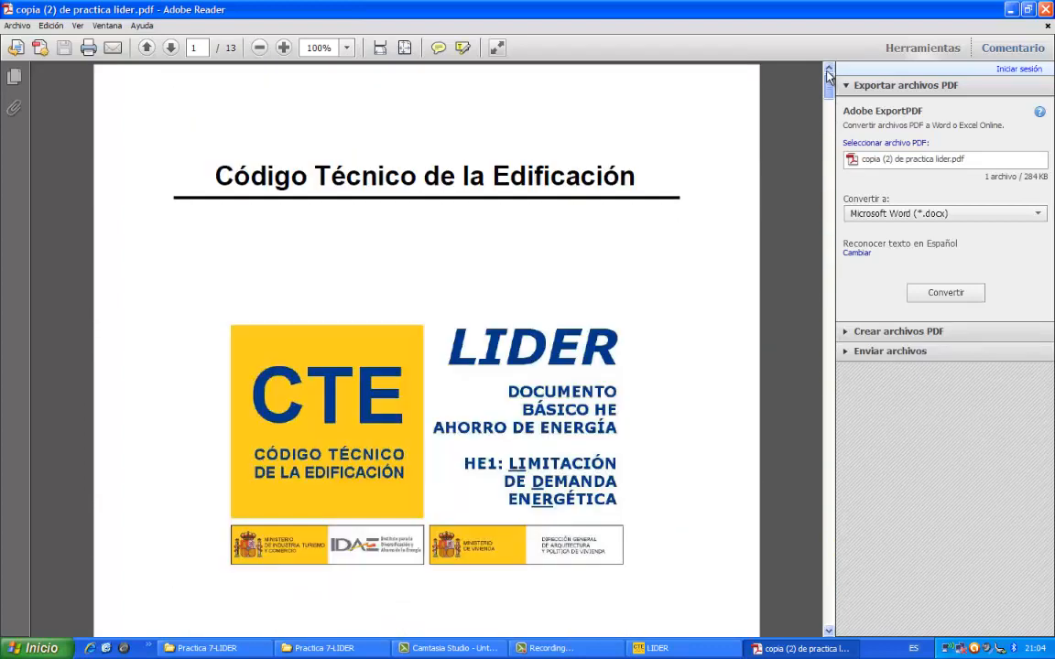